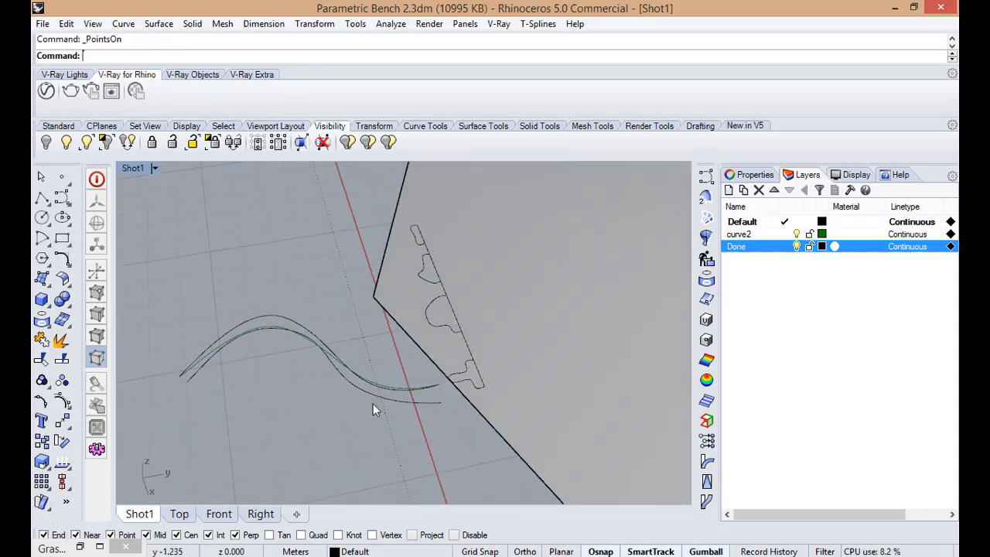
- Examine the wavy rail curves and the cross-section profiles beside the large flat surface
click(394, 402)
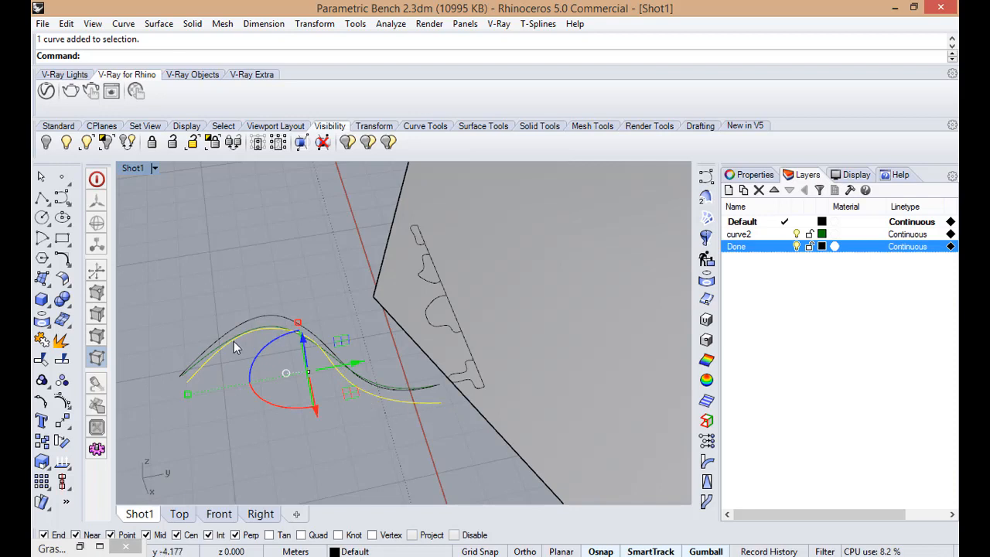
scroll(397, 424, up, 2)
scroll(395, 425, down, 5)
click(410, 433)
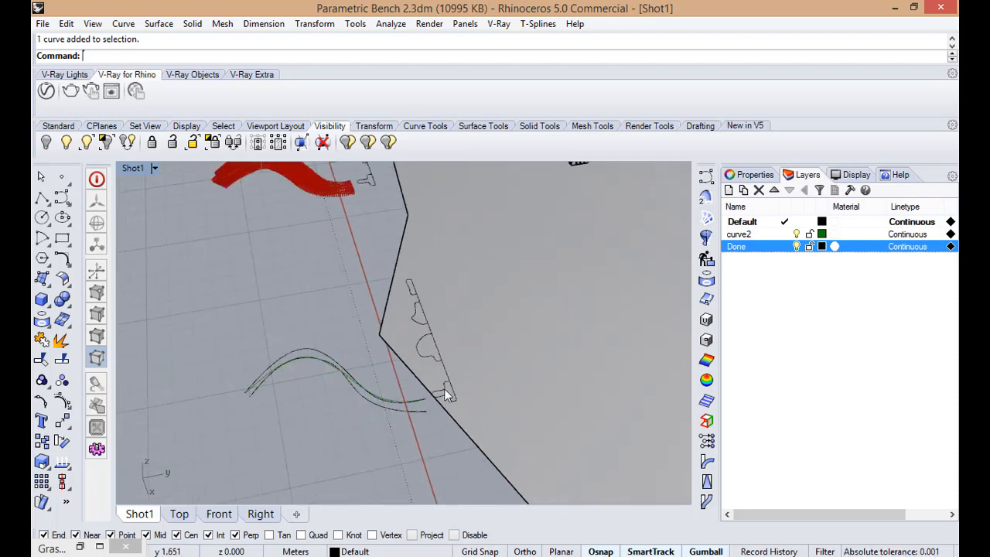
click(441, 389)
drag(439, 364, 417, 329)
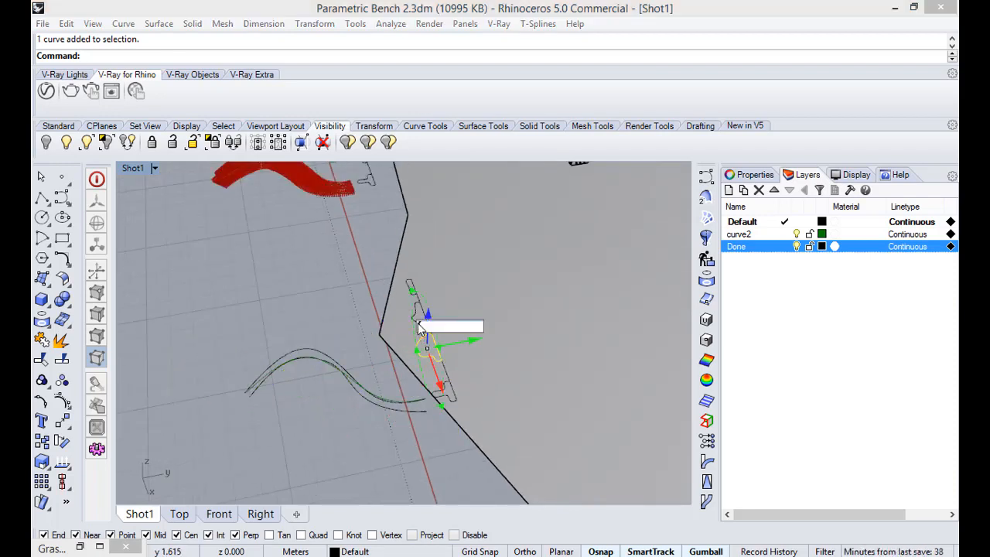
click(330, 317)
scroll(415, 310, up, 5)
scroll(411, 310, down, 5)
scroll(438, 418, up, 3)
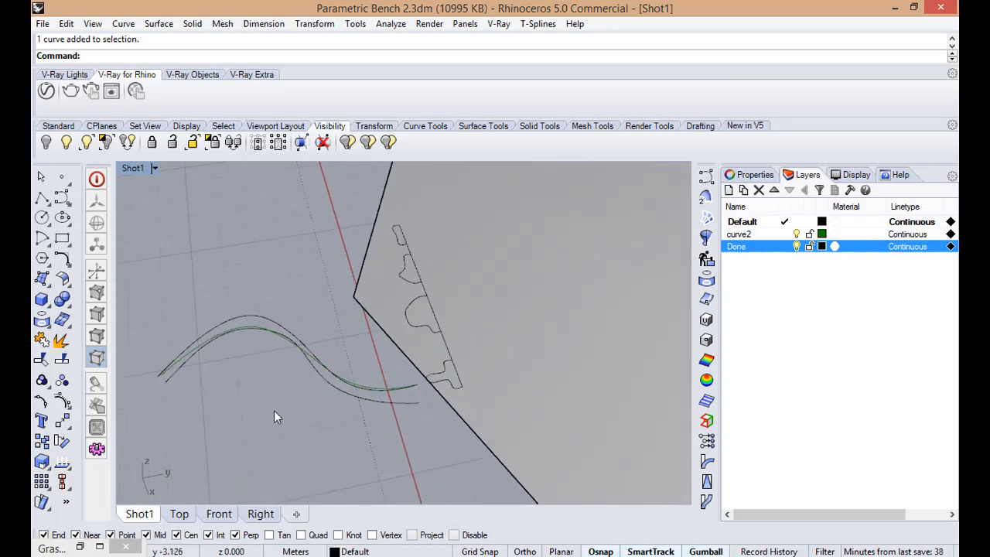
right_drag(274, 410, 420, 373)
scroll(420, 373, down, 2)
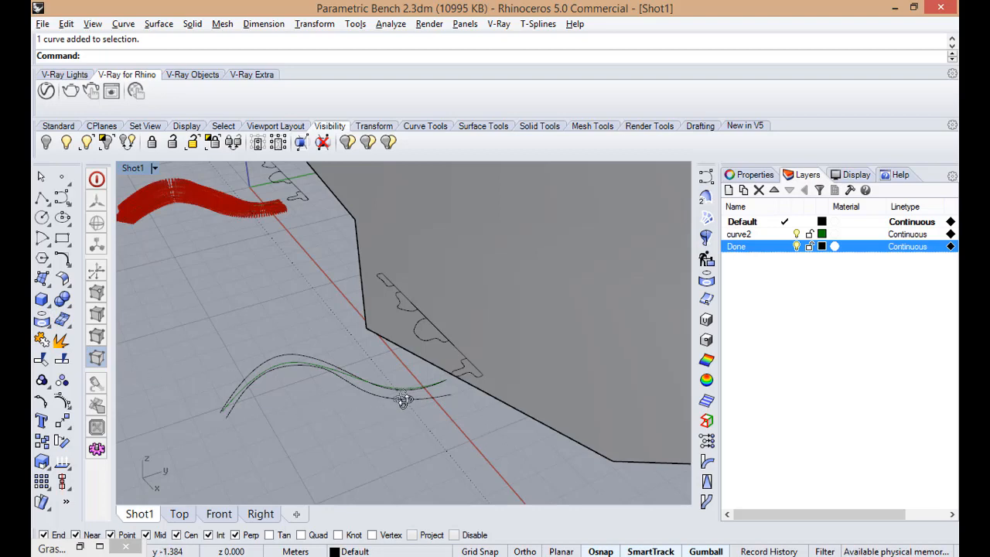
right_drag(403, 399, 285, 347)
scroll(470, 402, down, 2)
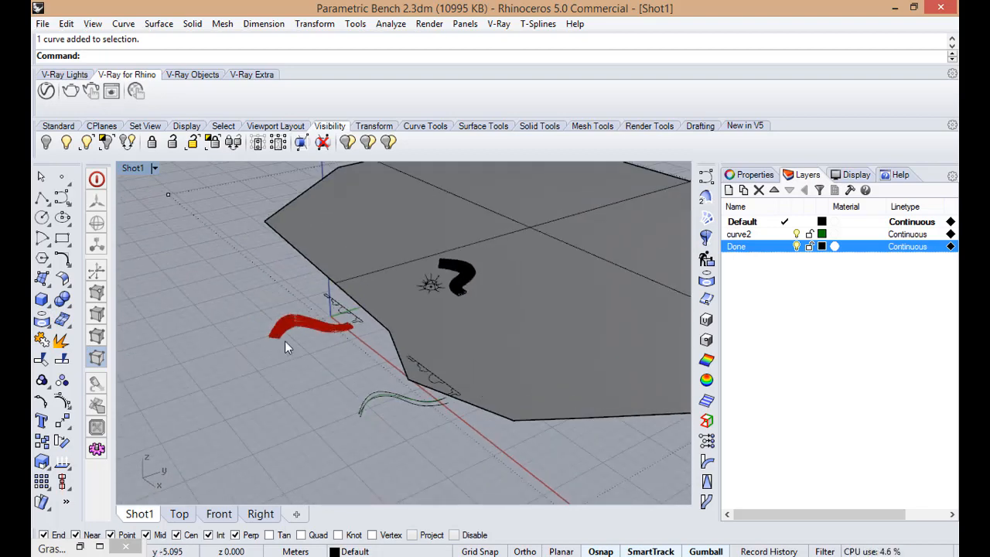
scroll(410, 420, up, 2)
scroll(437, 421, up, 2)
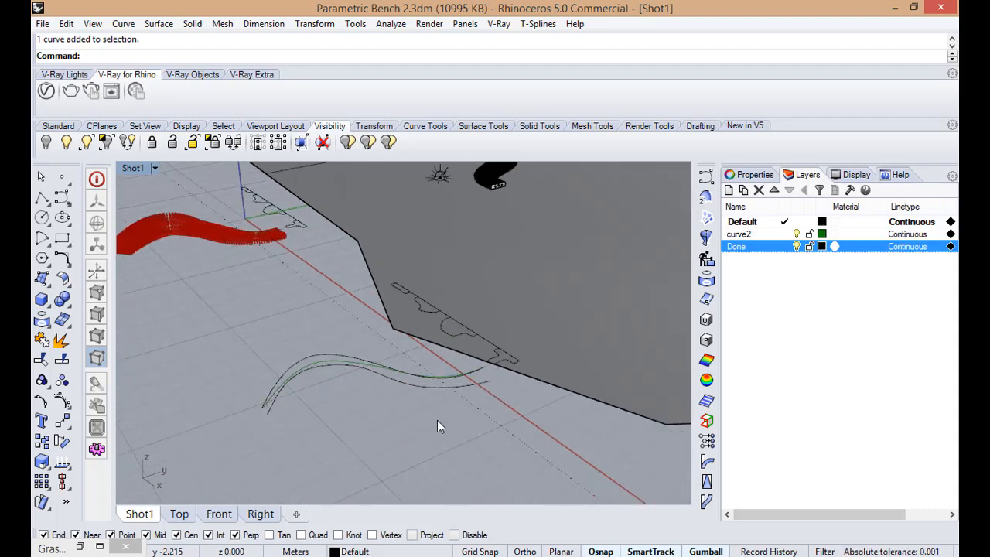
scroll(436, 402, up, 2)
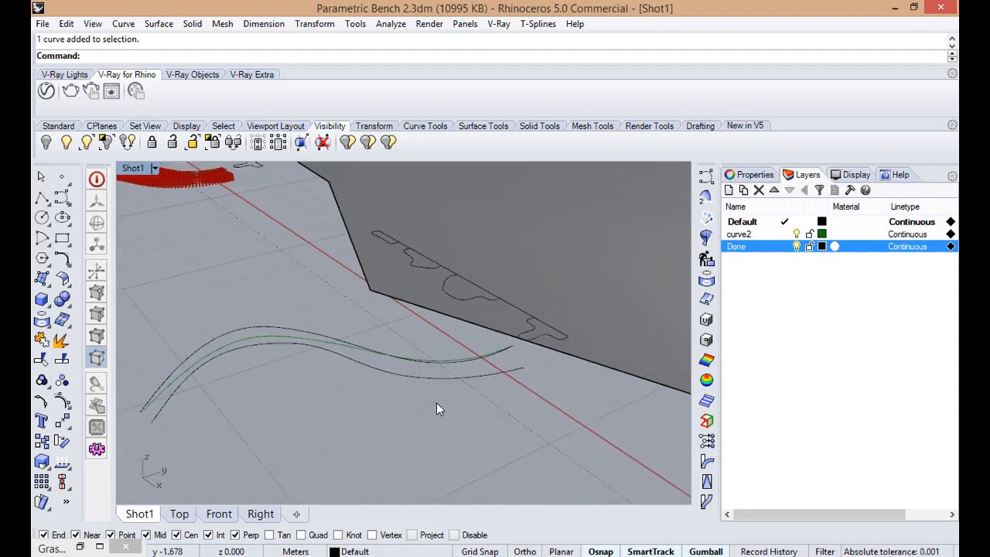
scroll(456, 395, down, 3)
scroll(479, 391, up, 4)
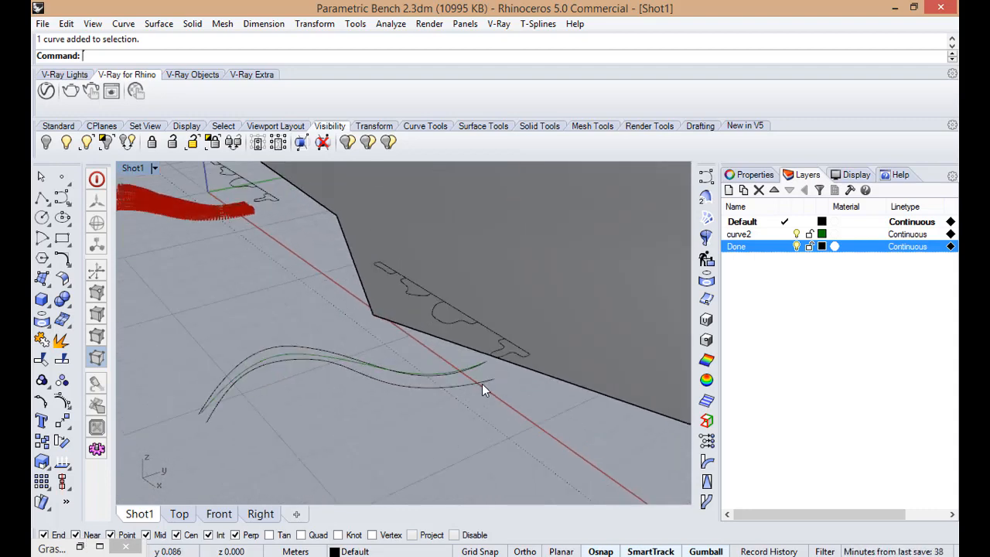
- Start the one-rail Sweep command and review its Help animations on selecting the rail and cross-sections and on adjusting curve seams
click(48, 305)
click(48, 287)
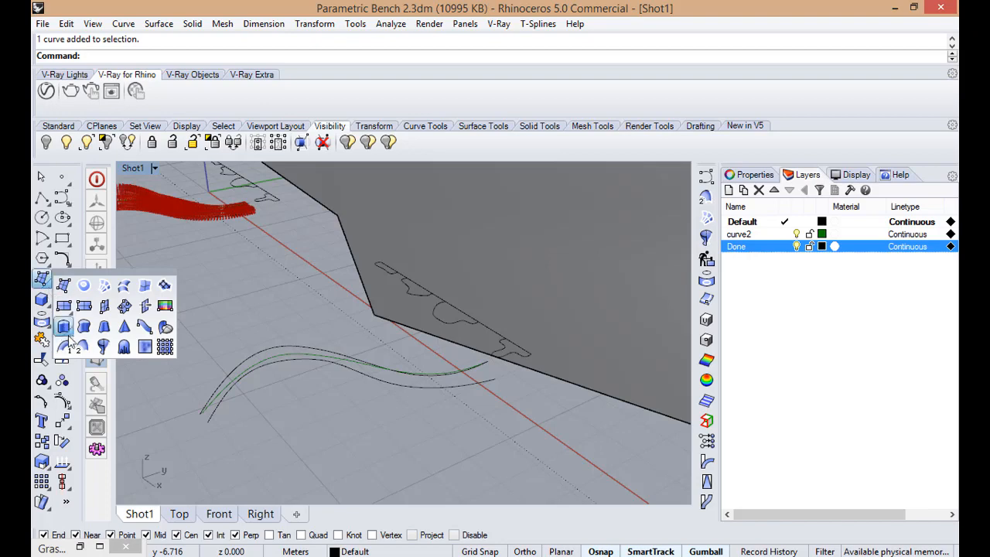
click(67, 345)
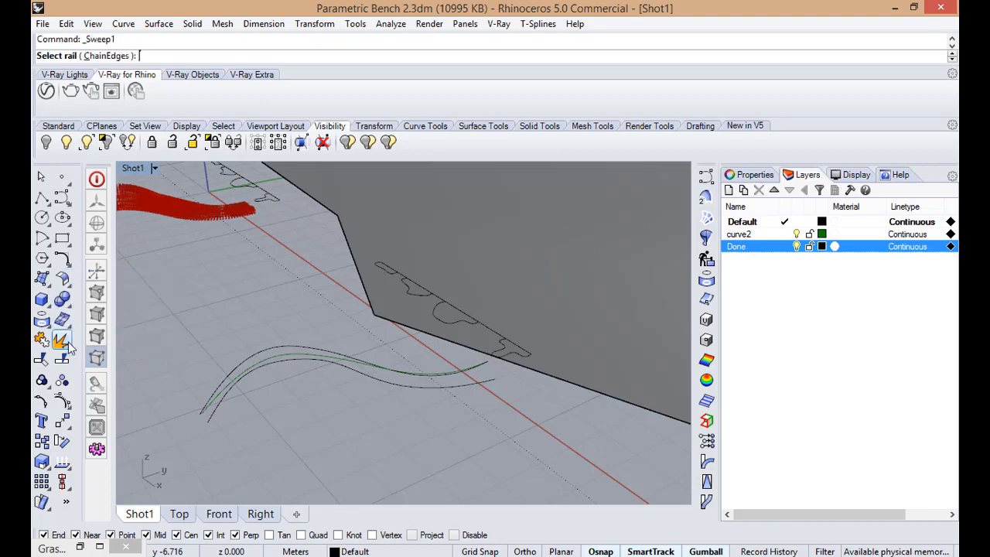
click(889, 176)
scroll(819, 305, down, 4)
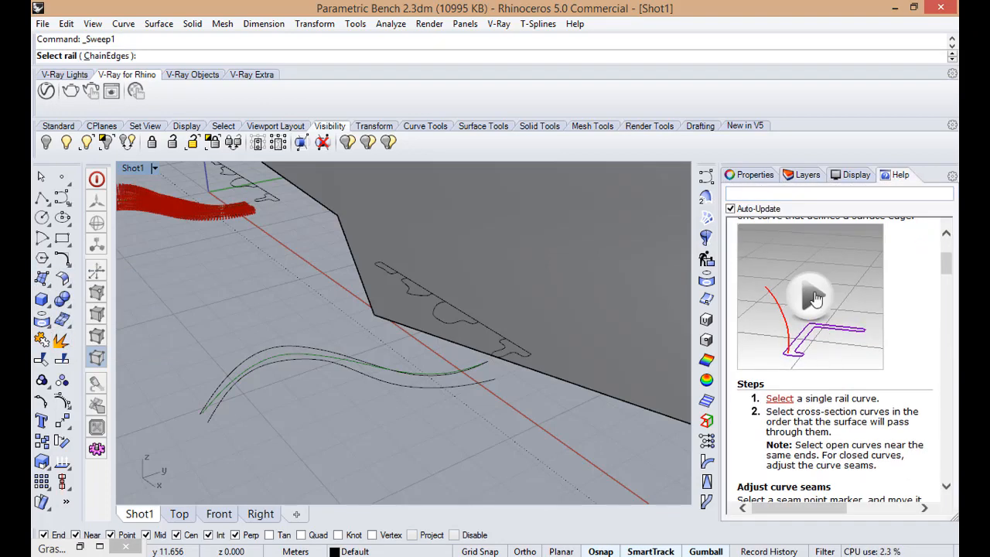
click(816, 297)
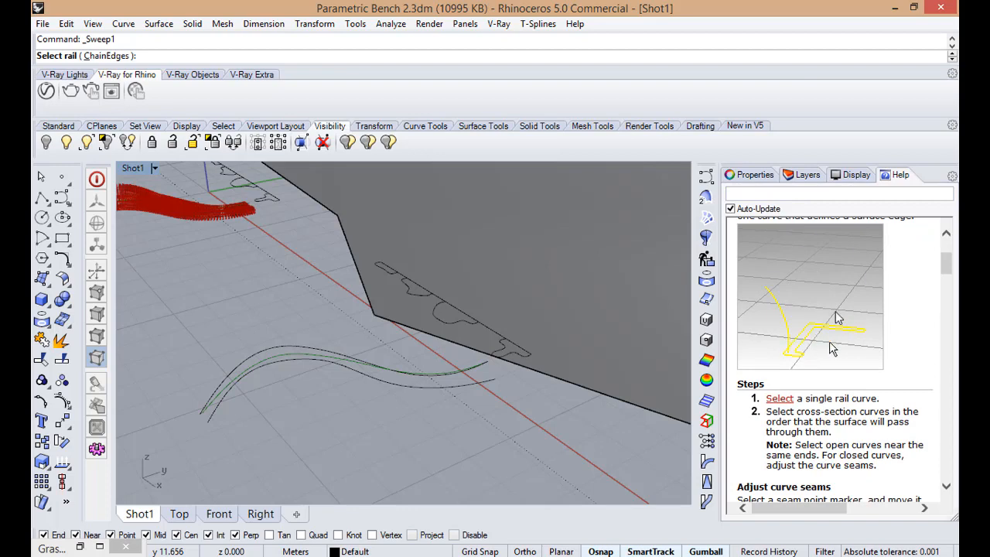
scroll(835, 317, down, 4)
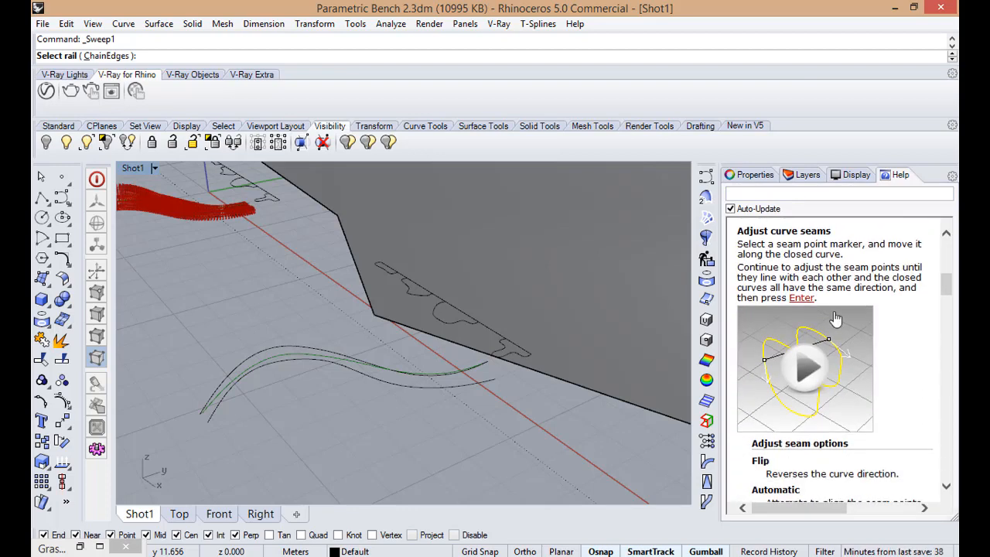
scroll(823, 373, down, 2)
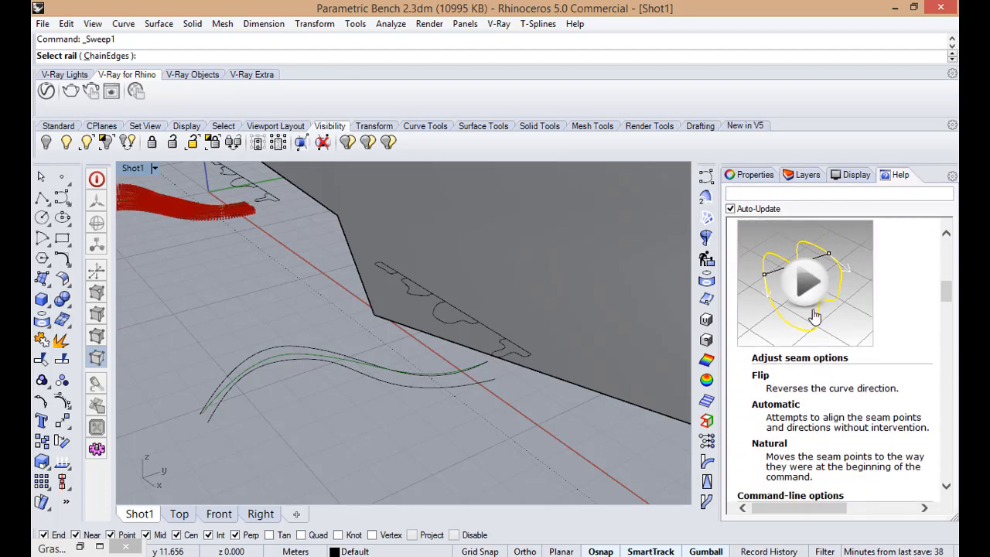
scroll(806, 314, up, 2)
scroll(824, 351, down, 1)
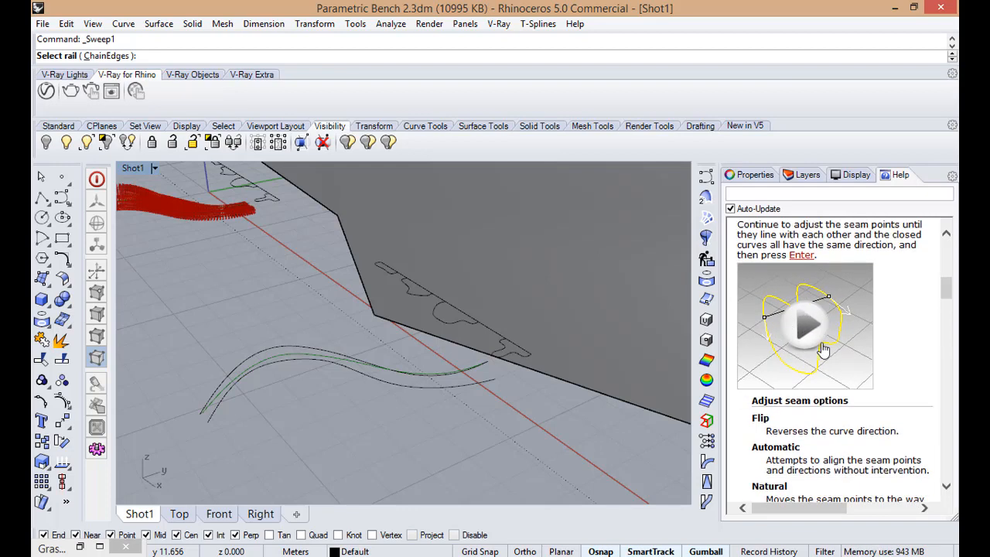
click(808, 321)
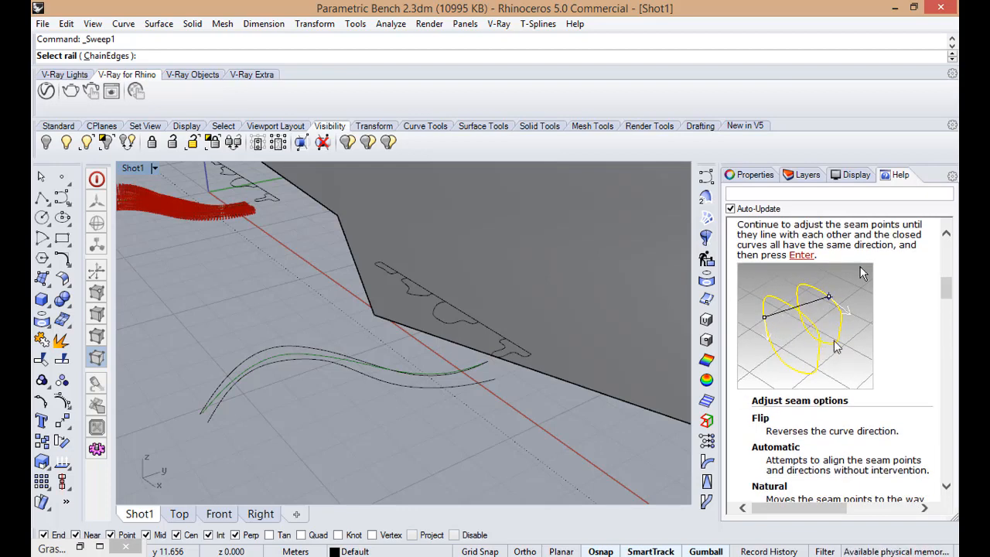
right_drag(523, 375, 418, 403)
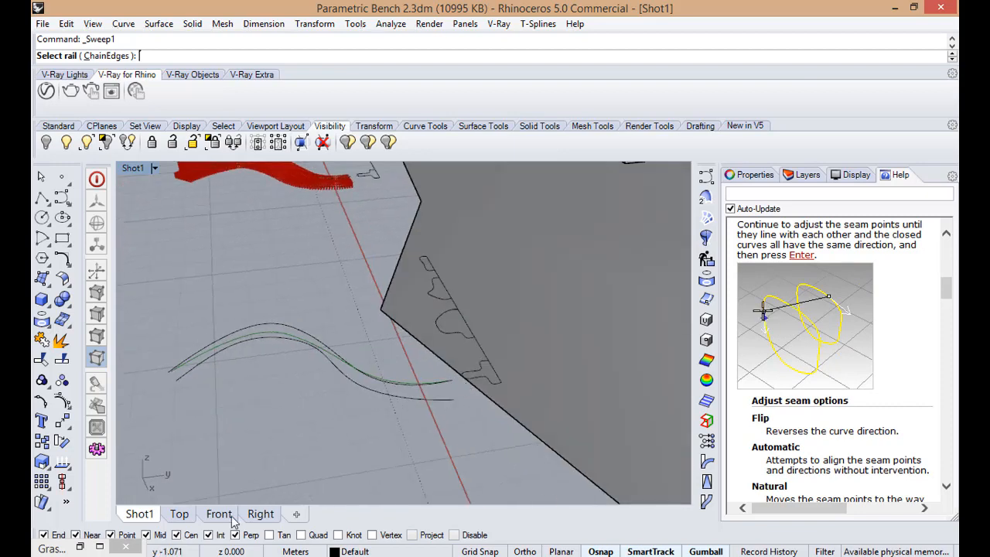
- Switch to Grasshopper and examine the component groups of the parametric bench 2 code definition, including Orienting and Aligning
click(79, 546)
click(806, 390)
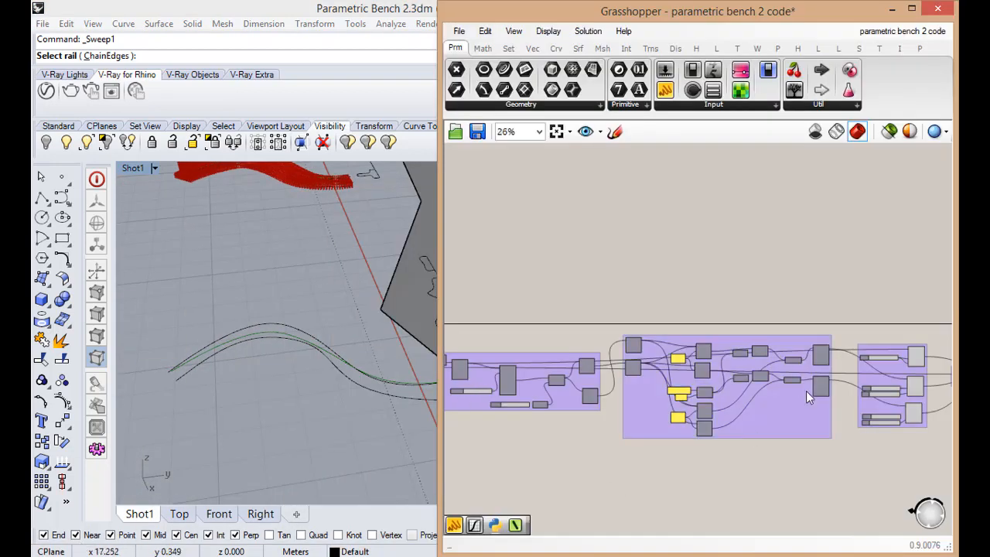
scroll(808, 391, down, 6)
scroll(572, 390, up, 6)
scroll(656, 388, up, 1)
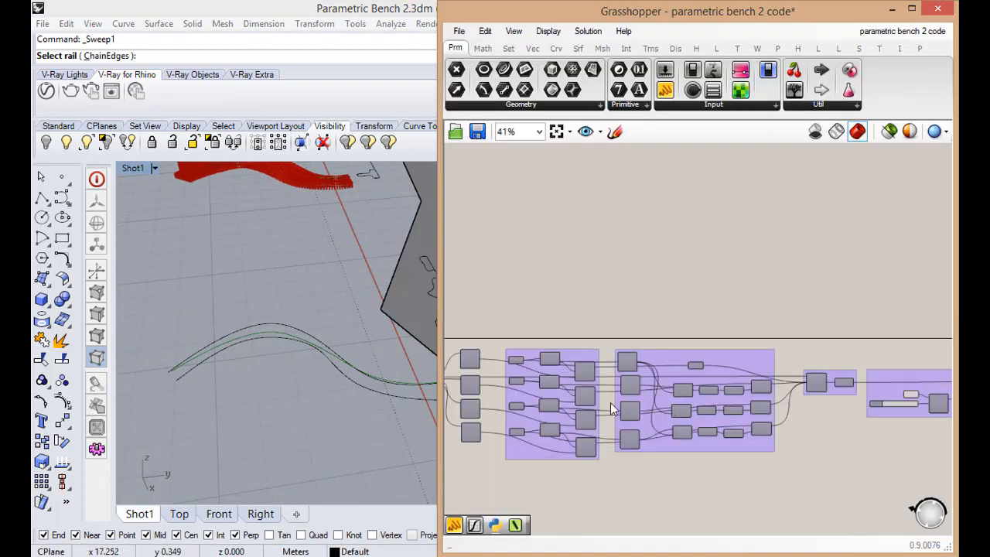
scroll(522, 385, up, 2)
scroll(588, 394, up, 1)
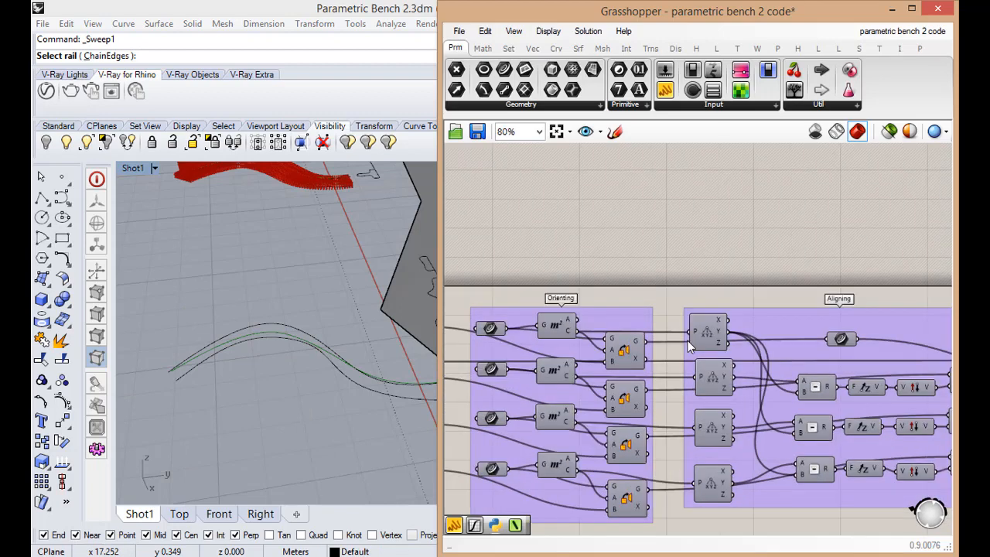
scroll(661, 337, down, 5)
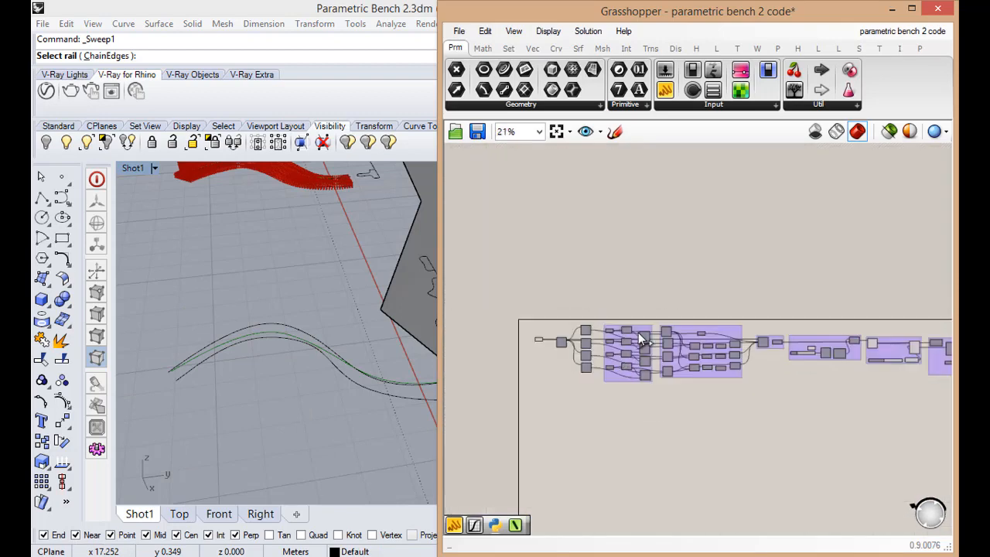
scroll(310, 369, down, 2)
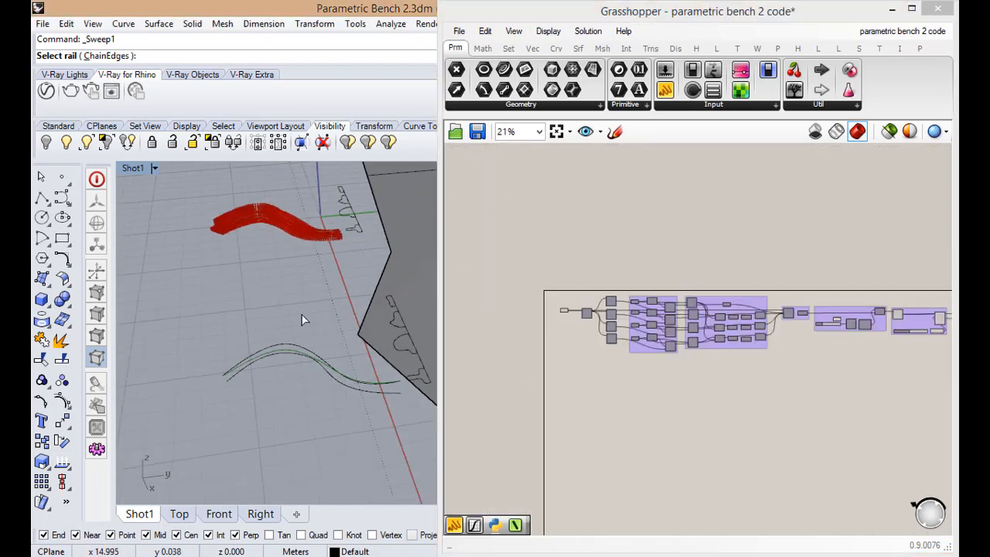
scroll(288, 314, down, 1)
scroll(534, 256, down, 3)
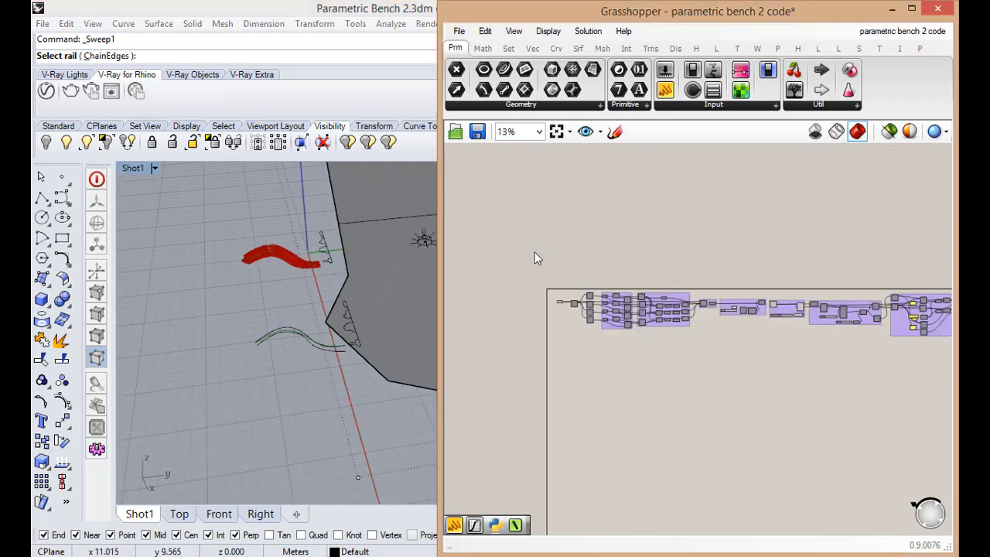
- Turn off the preview of all components in the bench definition and return to the Rhino model
drag(522, 247, 954, 396)
middle_click(607, 291)
click(658, 242)
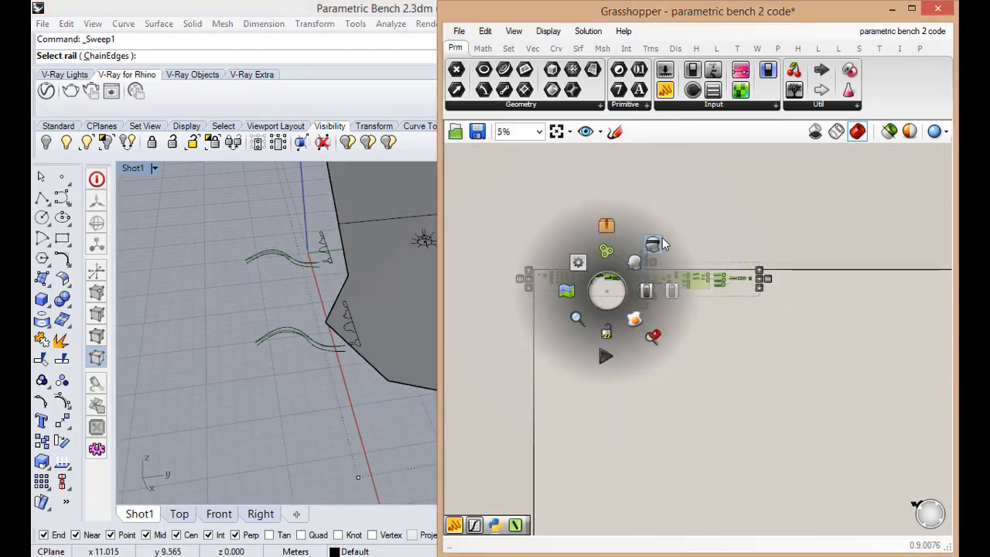
click(306, 404)
click(892, 9)
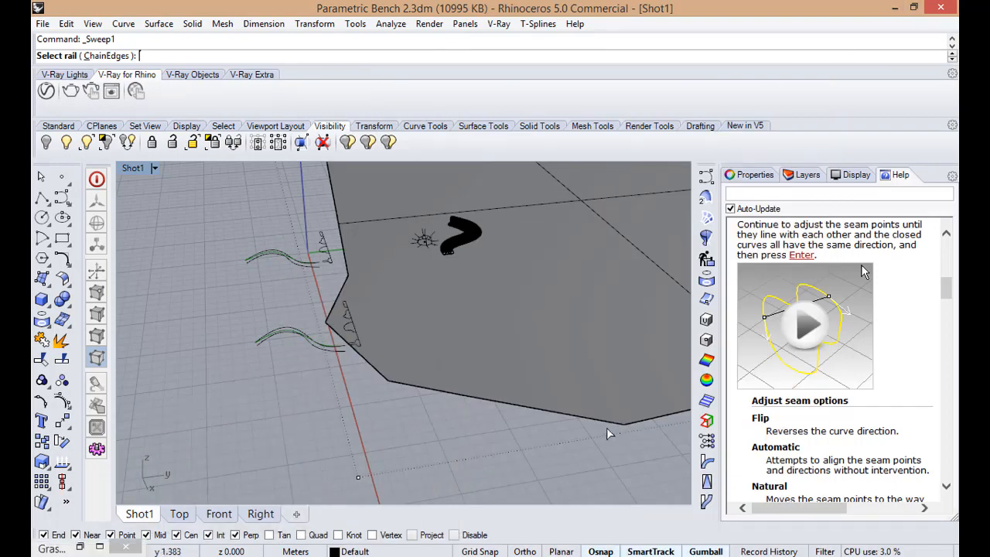
- Hide and reshow the curve2 layer, and hide the Done layer
click(804, 174)
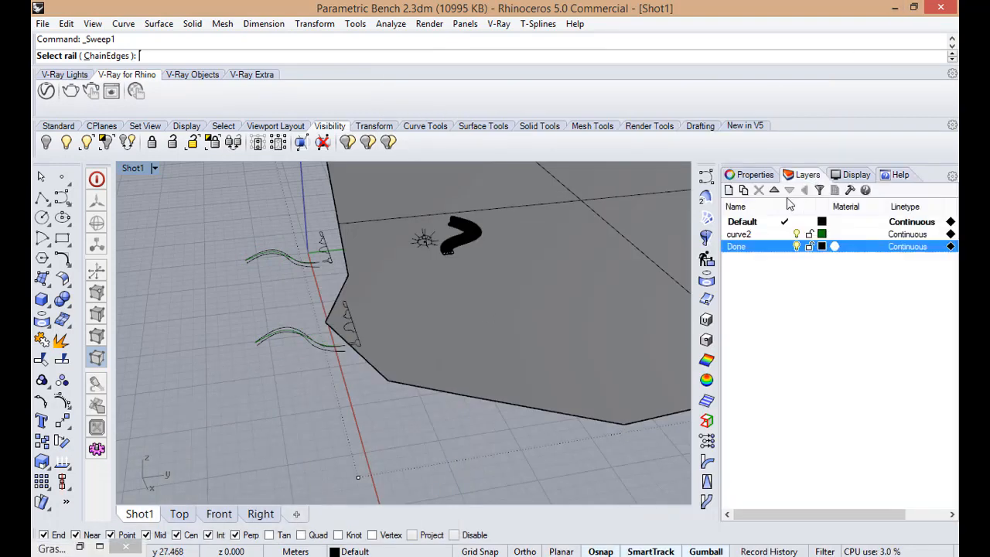
click(800, 236)
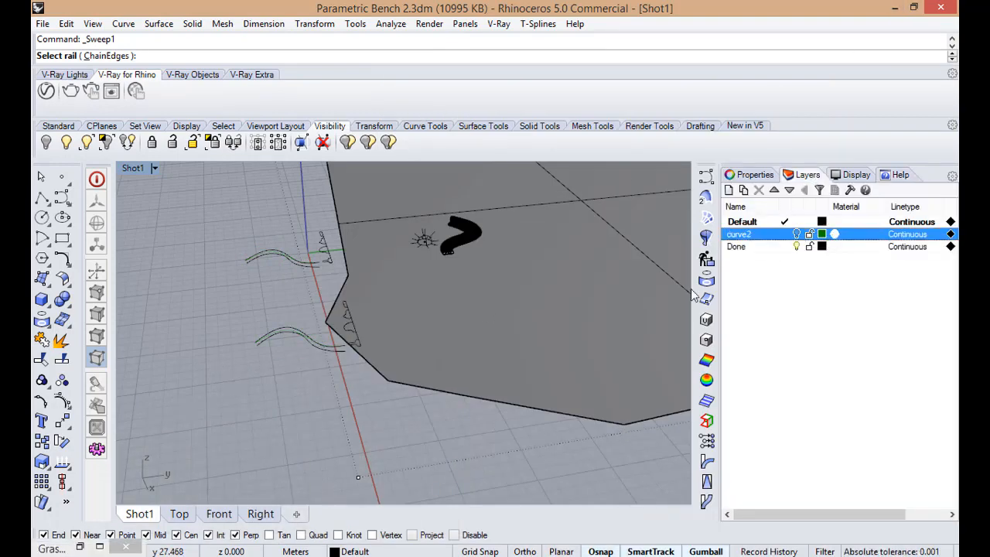
right_drag(377, 363, 309, 349)
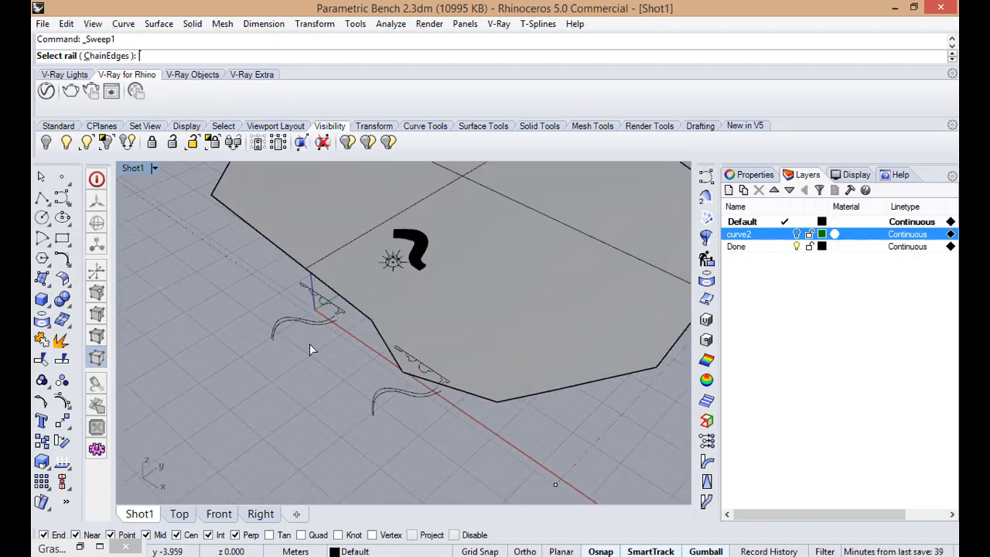
click(797, 235)
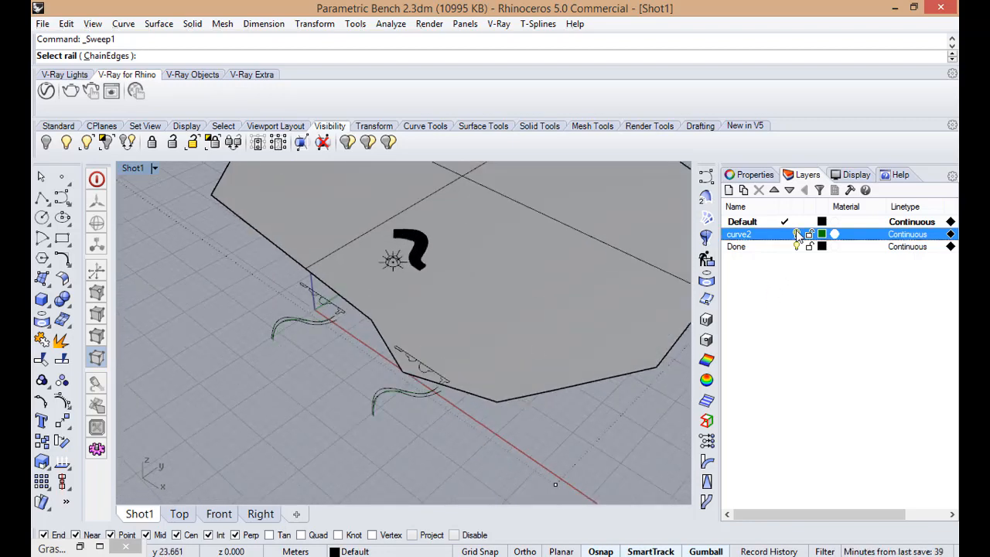
click(796, 246)
right_drag(392, 379, 483, 405)
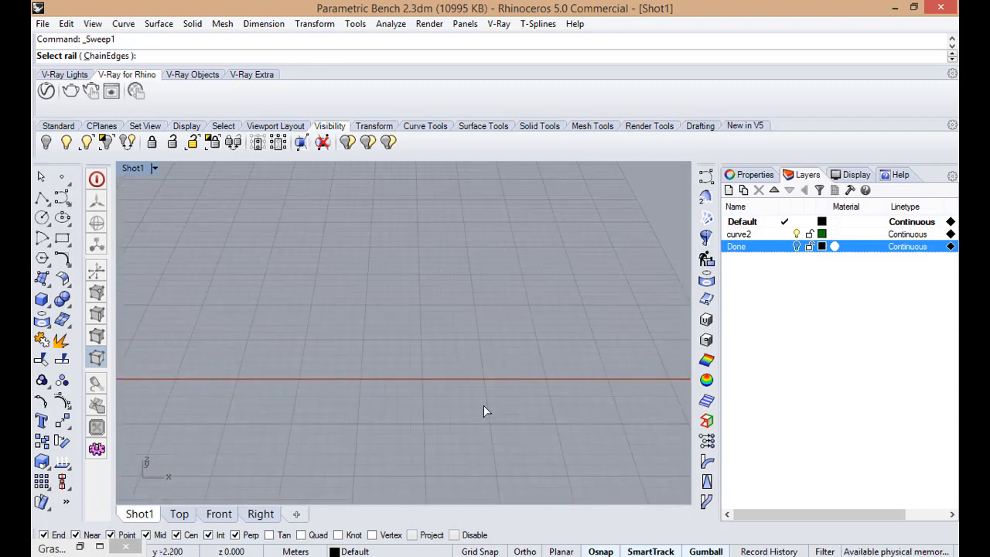
click(62, 199)
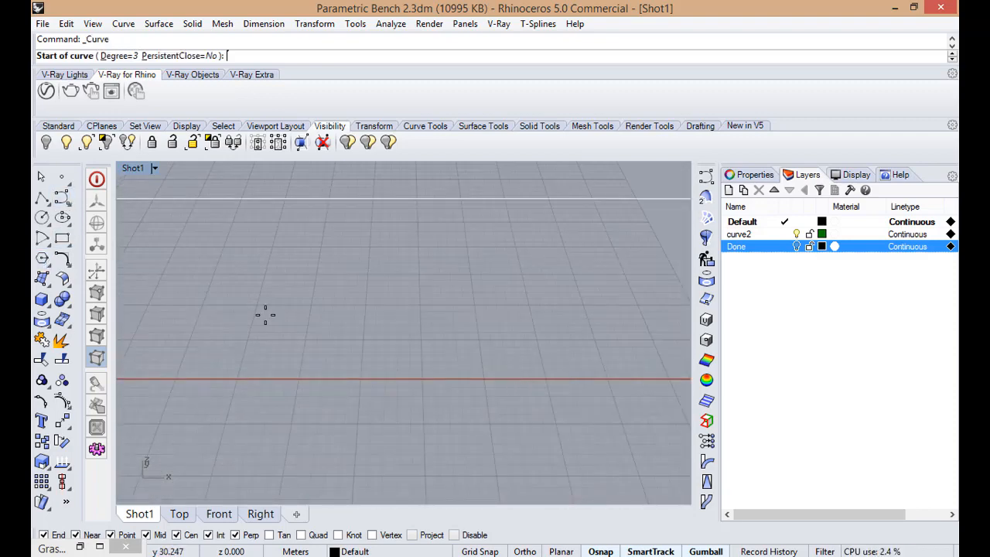
click(457, 313)
scroll(431, 368, down, 7)
key(Escape)
scroll(282, 385, up, 5)
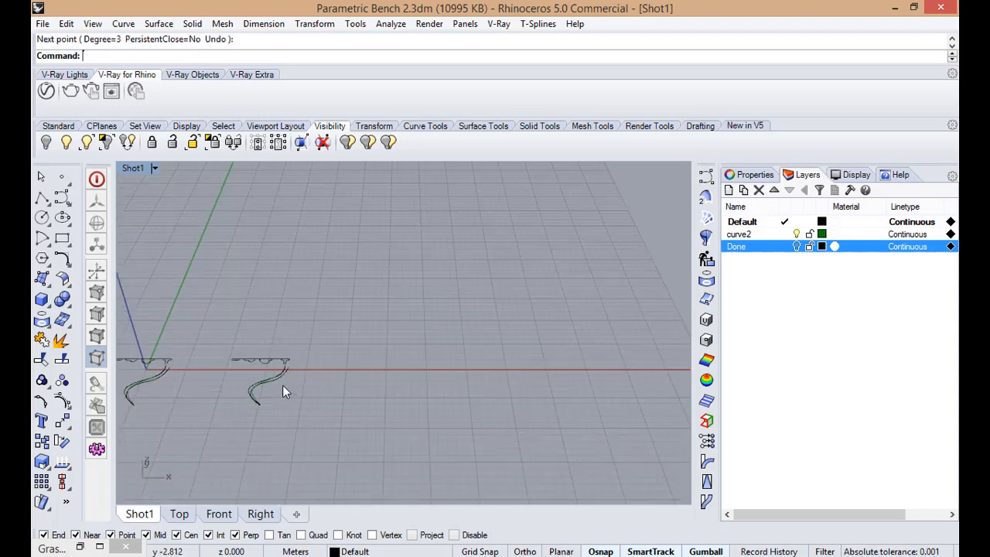
- Draw a degree 3 S-shaped control-point curve on open ground beside the existing benches' rail curves as a new rail
scroll(301, 384, up, 8)
scroll(318, 351, down, 3)
scroll(438, 371, up, 3)
right_click(434, 365)
click(434, 312)
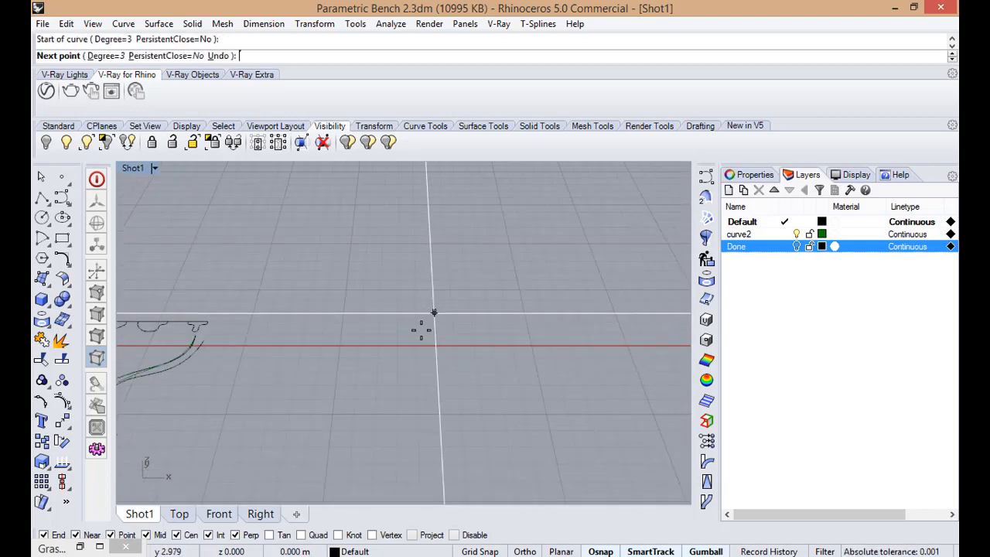
click(372, 358)
click(429, 384)
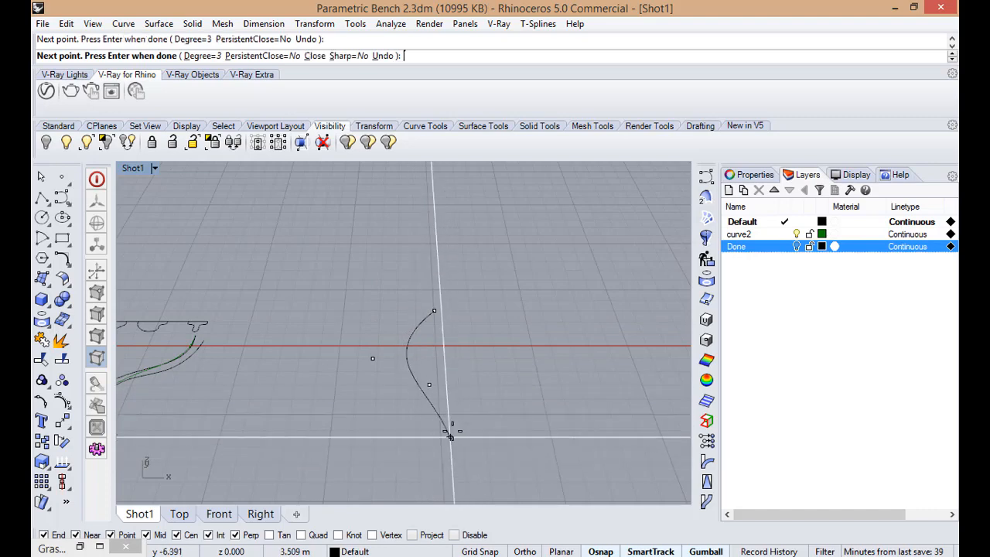
click(467, 411)
click(454, 437)
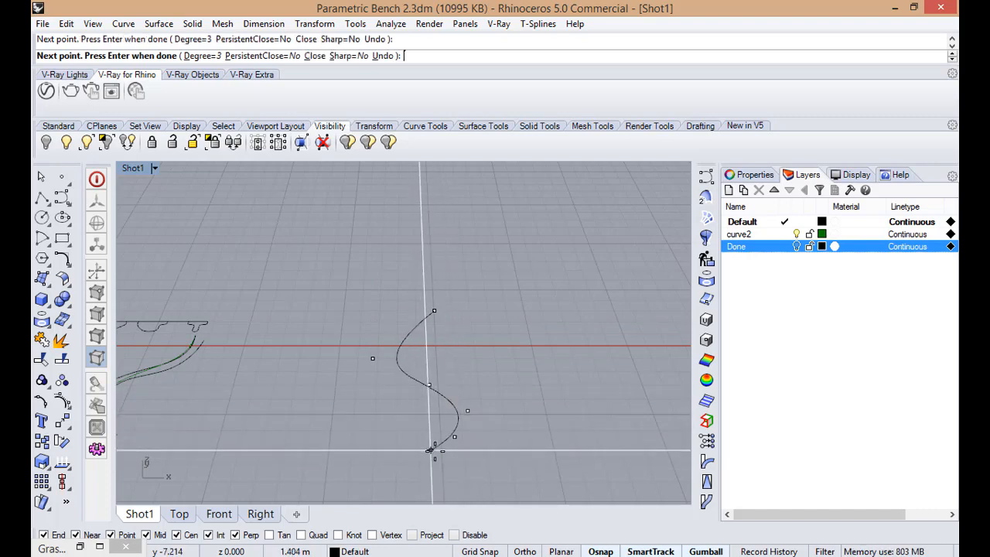
scroll(451, 433, up, 2)
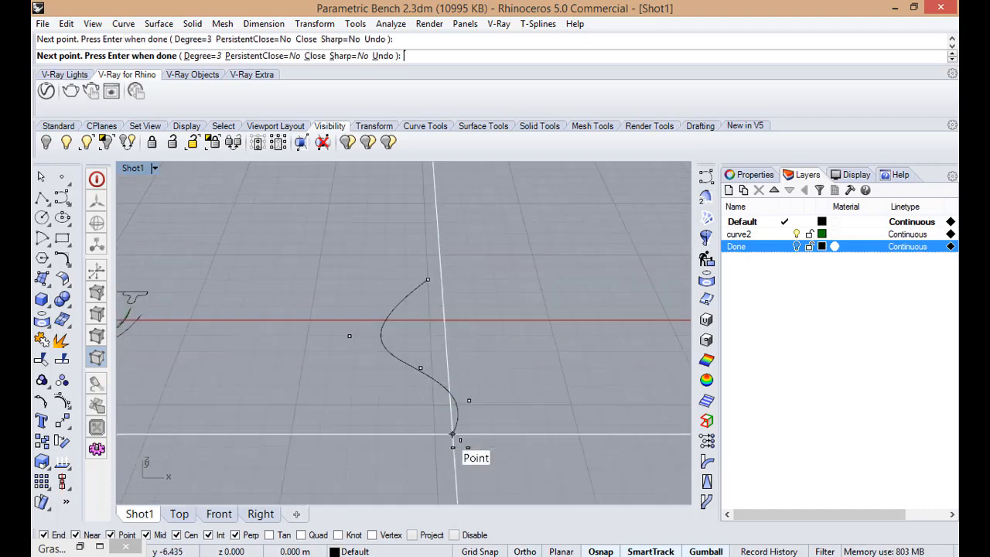
scroll(453, 438, up, 1)
key(Return)
scroll(458, 439, down, 5)
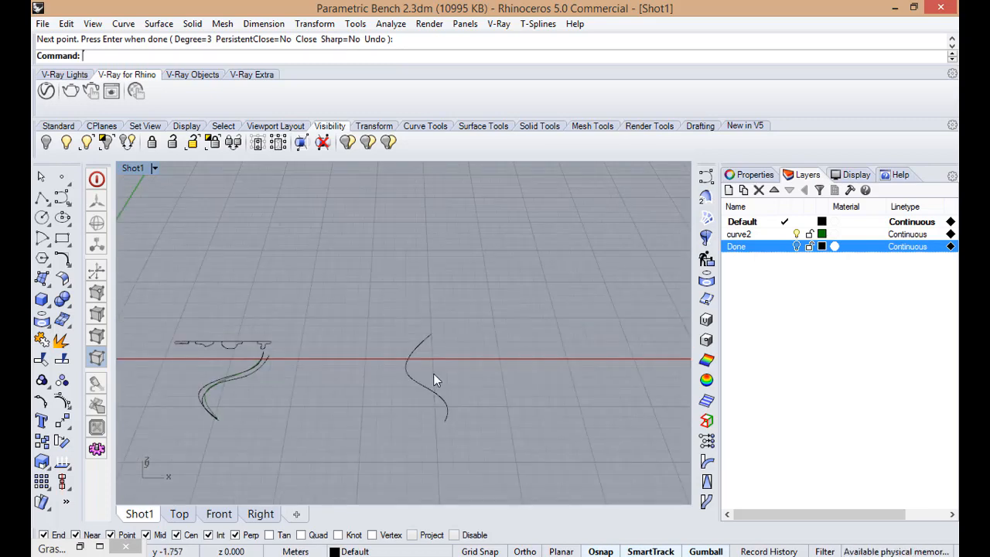
- Draw a straight polyline segment parallel to the X axis just beyond the upper end of the new S-shaped rail
right_drag(433, 373, 403, 345)
click(41, 198)
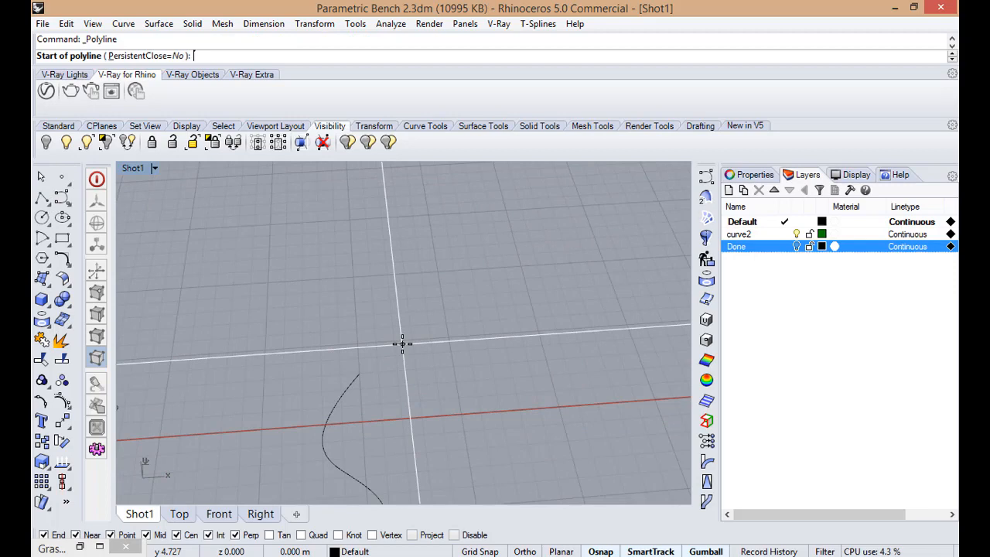
click(344, 344)
shift+click(565, 334)
key(Return)
scroll(396, 312, up, 4)
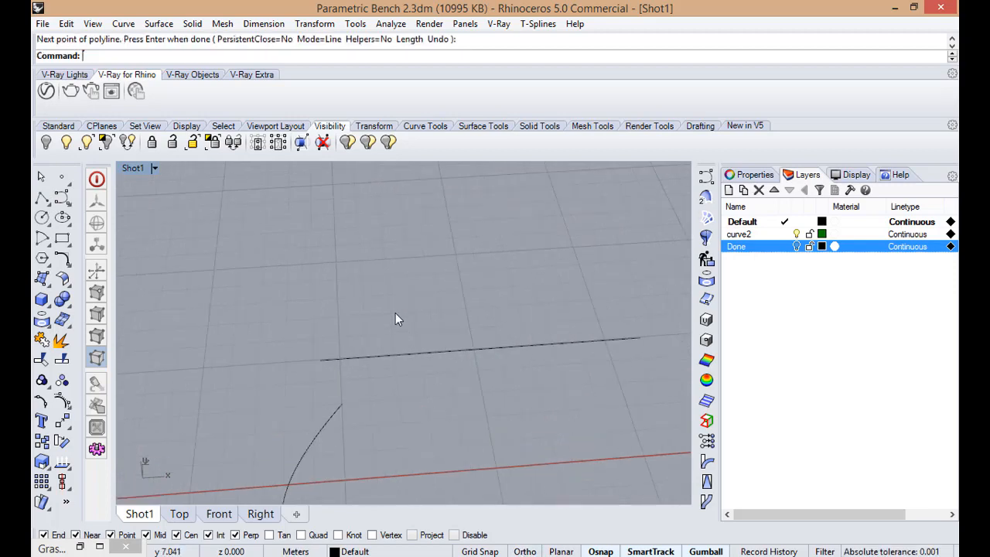
right_drag(440, 300, 420, 352)
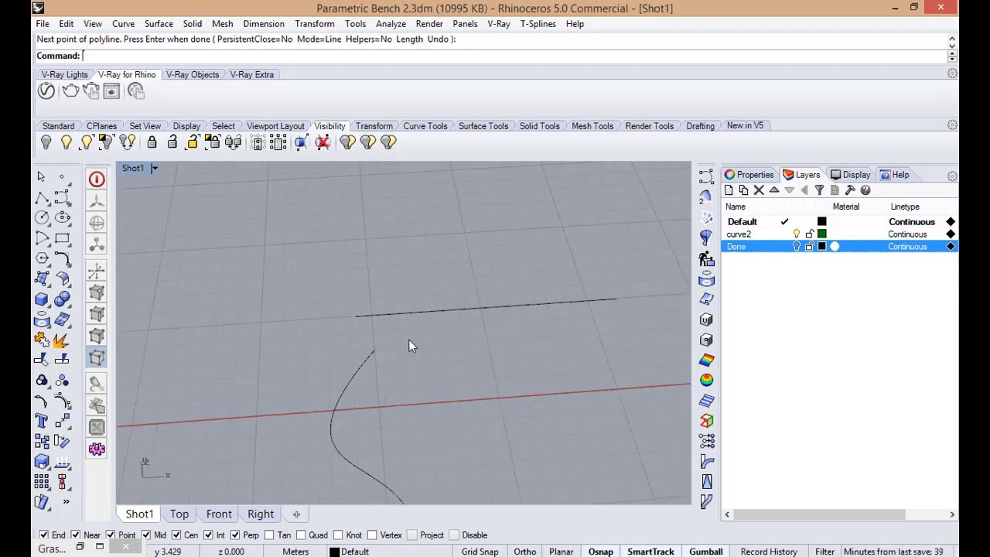
- Compare the existing bench section profiles along their shared straight line with the new rail and baseline
scroll(481, 346, down, 12)
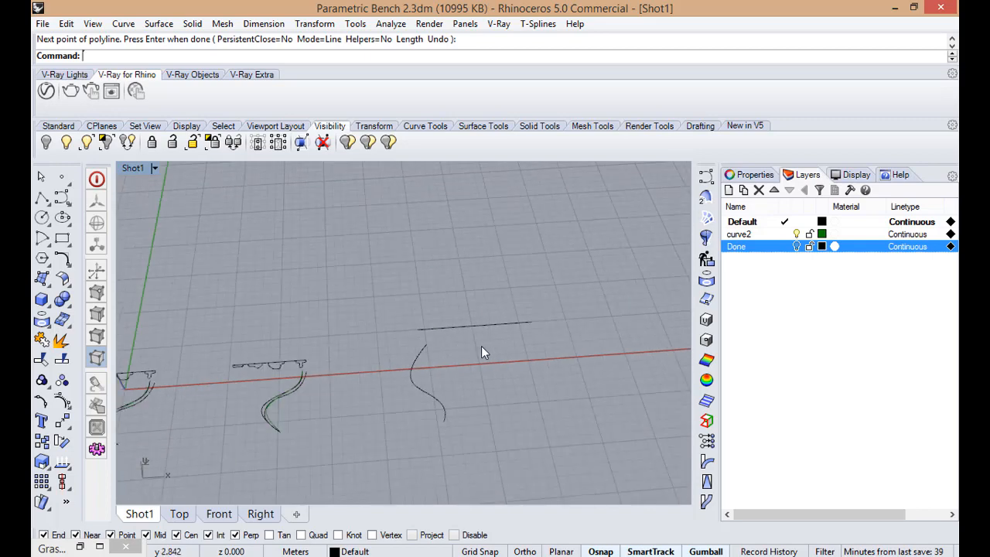
scroll(446, 344, up, 10)
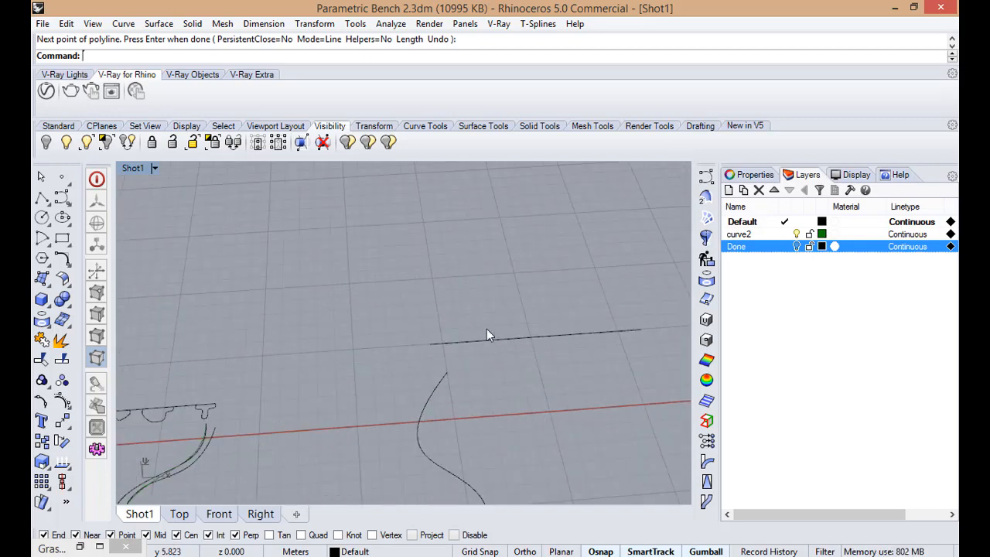
right_drag(486, 331, 446, 483)
scroll(193, 342, down, 4)
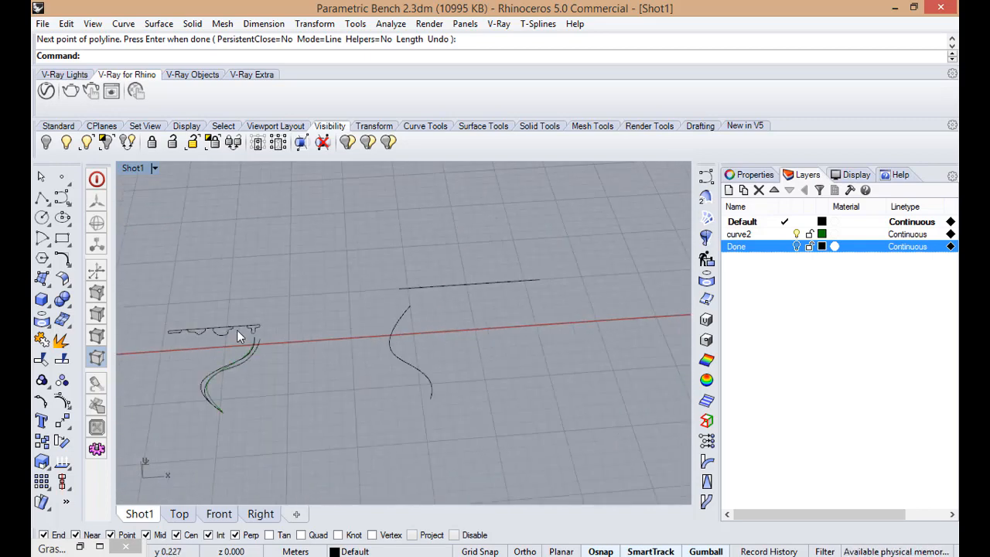
scroll(231, 331, up, 6)
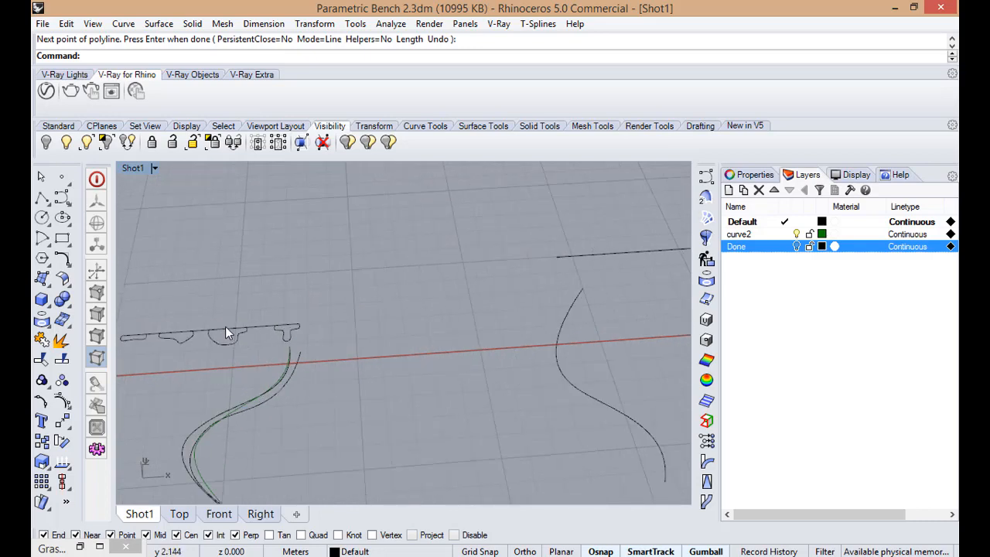
click(232, 326)
scroll(357, 323, up, 3)
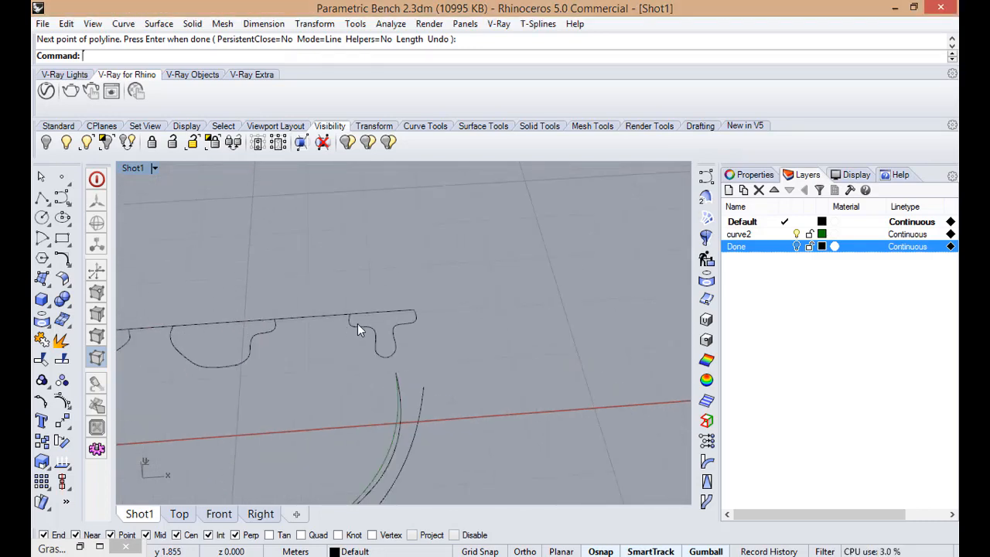
scroll(378, 317, down, 2)
scroll(324, 366, down, 3)
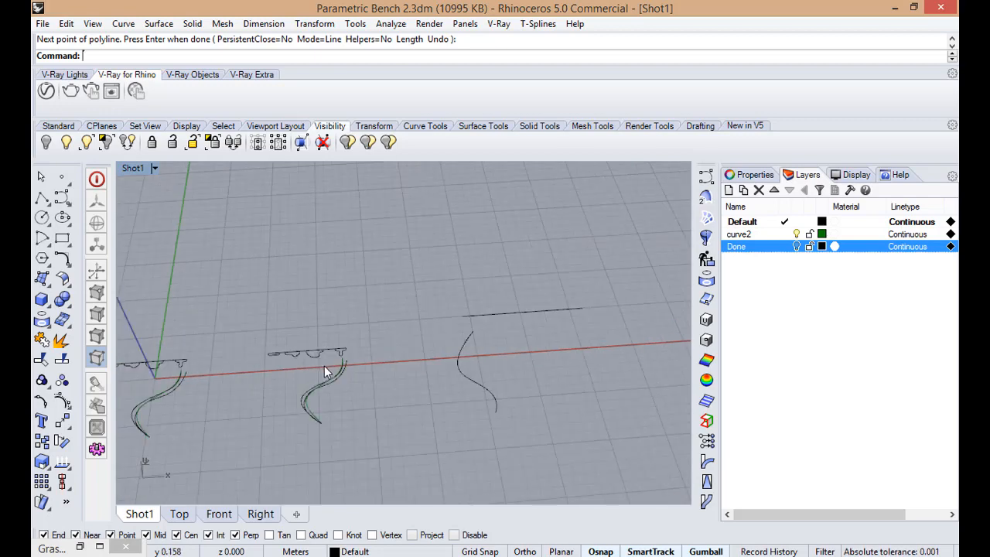
scroll(553, 371, up, 4)
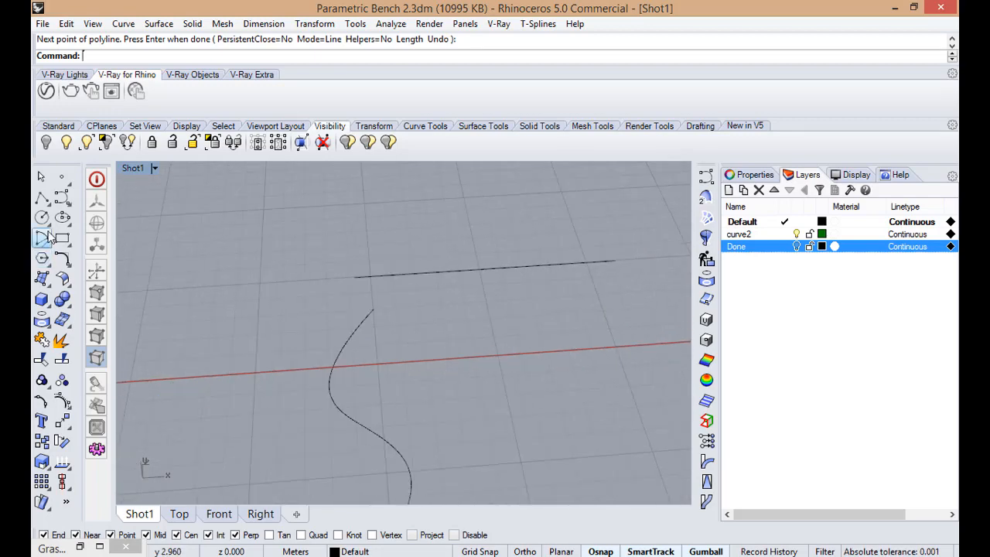
click(62, 198)
scroll(394, 257, up, 2)
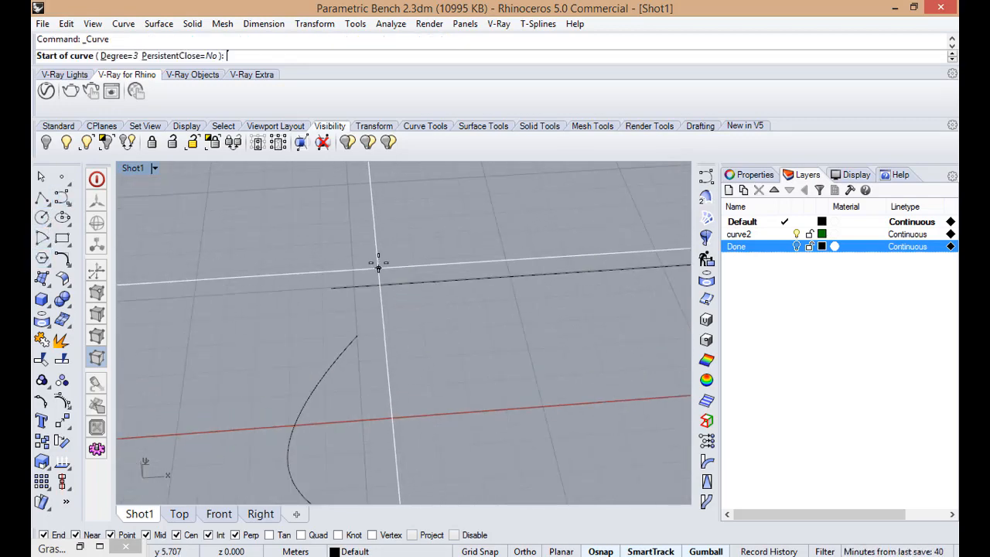
scroll(386, 305, down, 3)
click(140, 171)
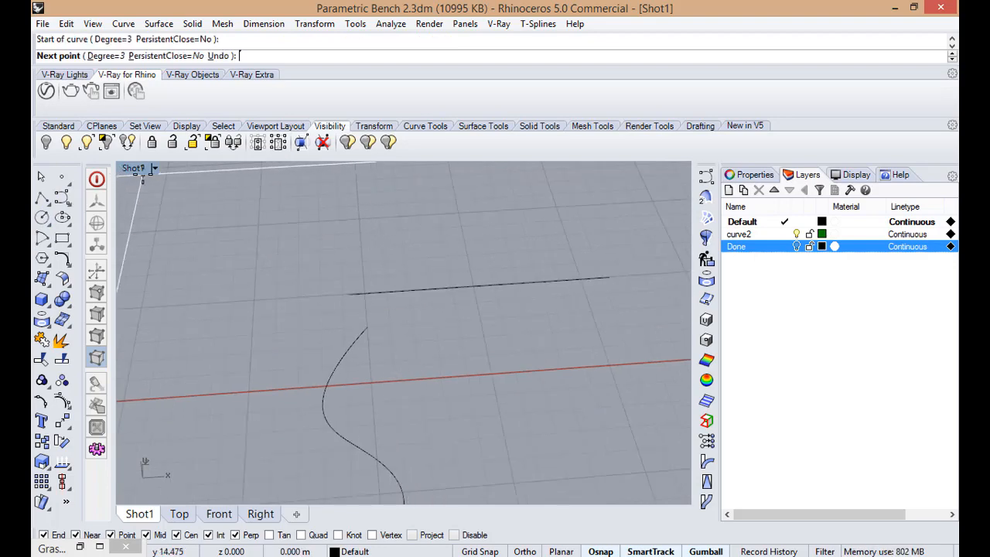
key(Escape)
- Switch to the Top view and frame the new rail and baseline
double_click(135, 168)
double_click(133, 167)
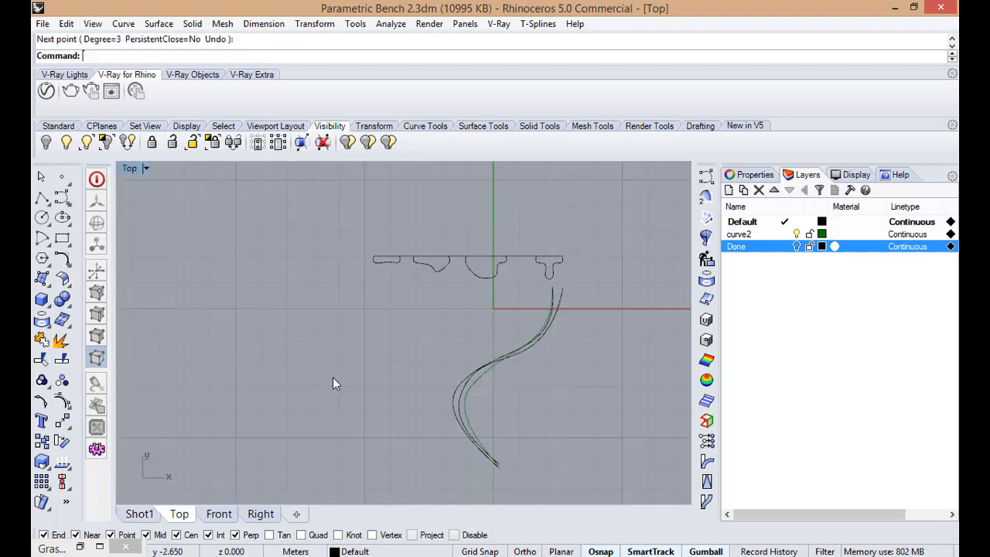
scroll(332, 384, down, 3)
scroll(454, 376, up, 5)
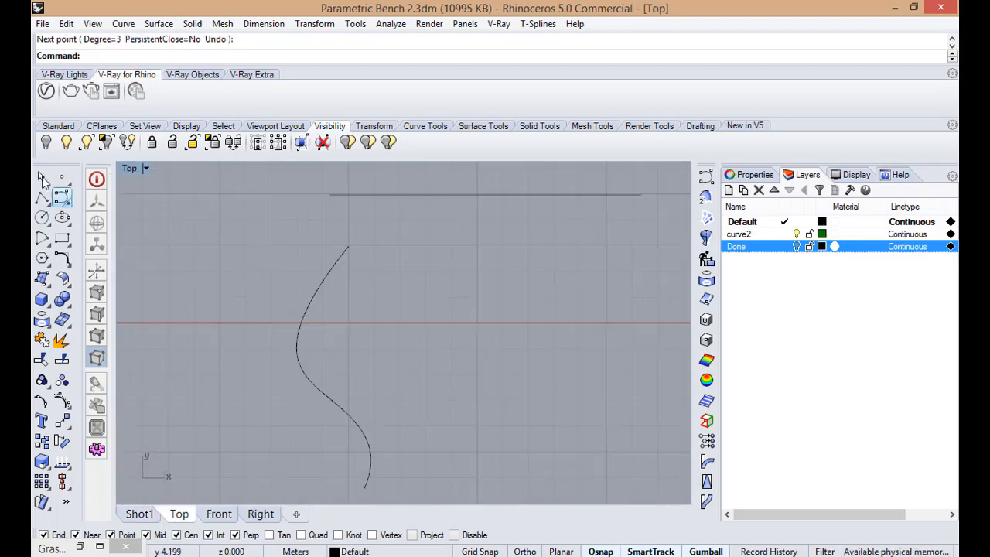
- Draw the first bench section as a degree 3 control-point curve from the baseline over a seat and rounded backrest back to the baseline
click(42, 199)
scroll(236, 409, down, 2)
scroll(316, 281, up, 5)
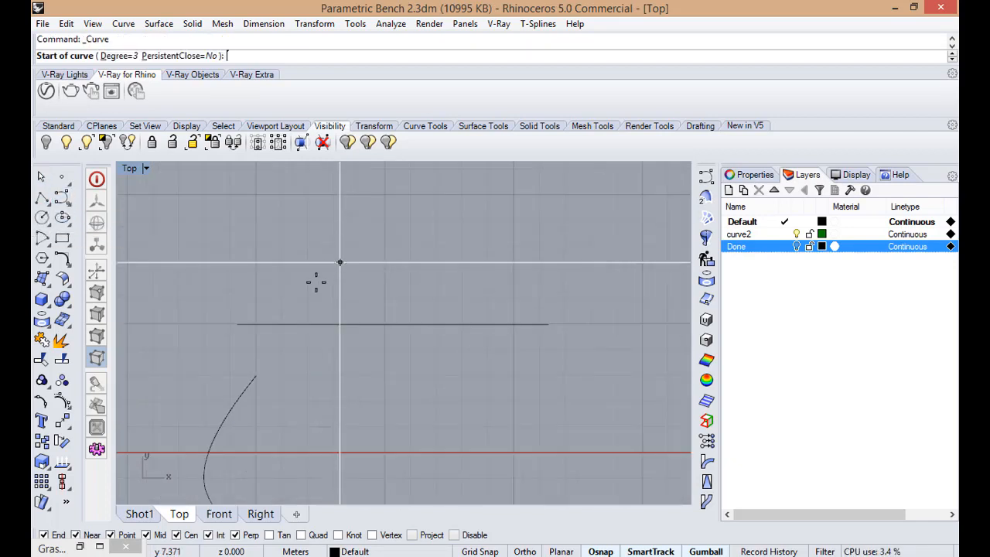
click(256, 344)
click(225, 327)
click(248, 311)
click(282, 310)
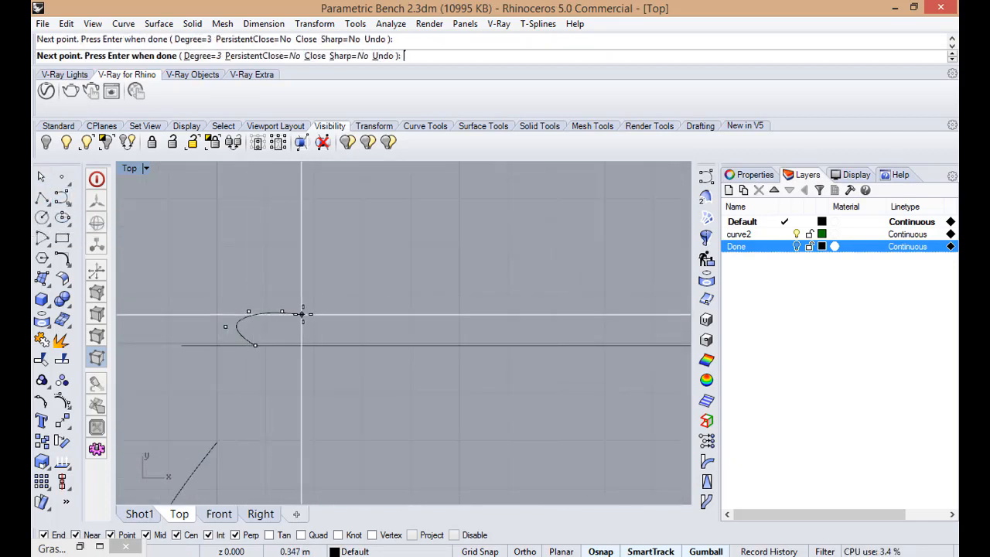
click(315, 307)
click(322, 281)
click(322, 262)
click(344, 252)
click(359, 253)
click(365, 271)
click(338, 294)
click(330, 306)
click(332, 322)
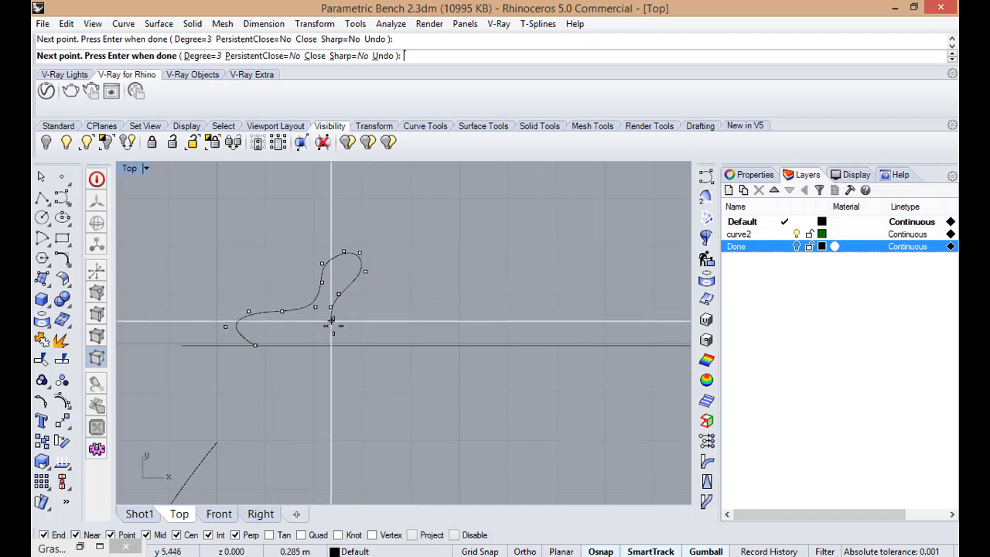
click(333, 345)
key(Return)
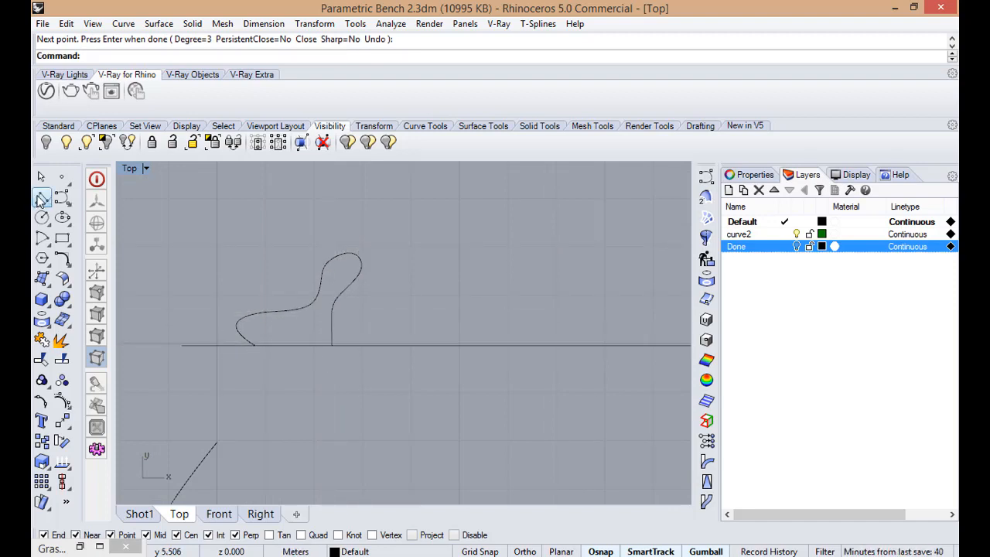
- Close the first bench profile with a straight line between its ends on the baseline and join both curves
click(42, 198)
click(332, 345)
click(255, 345)
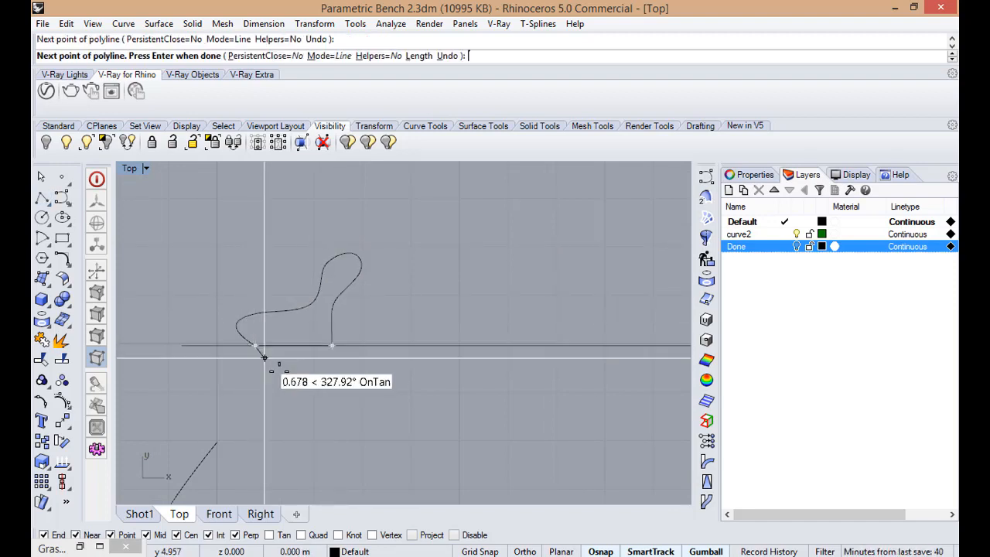
key(Return)
drag(203, 214, 377, 349)
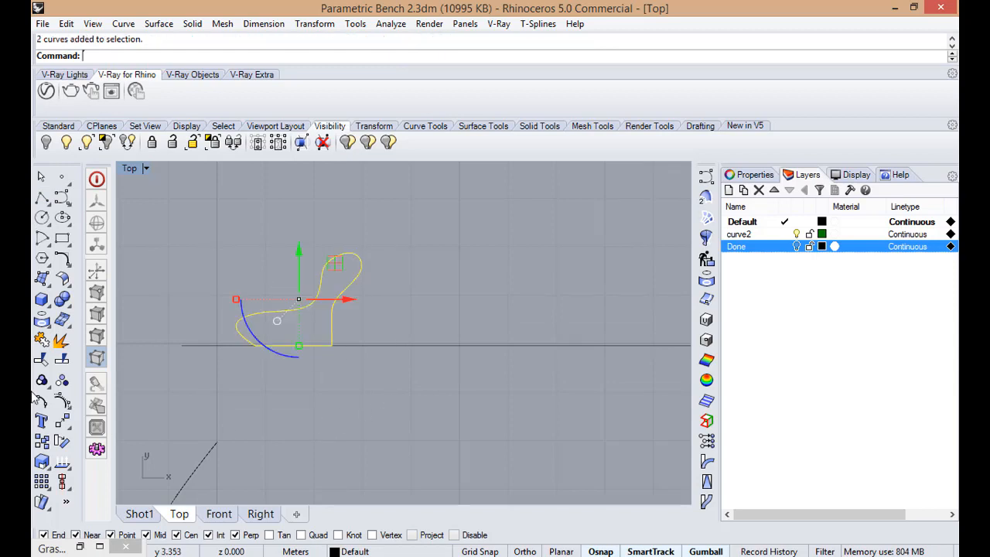
click(44, 343)
click(392, 388)
- Draw a second bench section beside the first as a control-point curve with a broad backrest and a seat facing the opposite way
scroll(392, 389, down, 8)
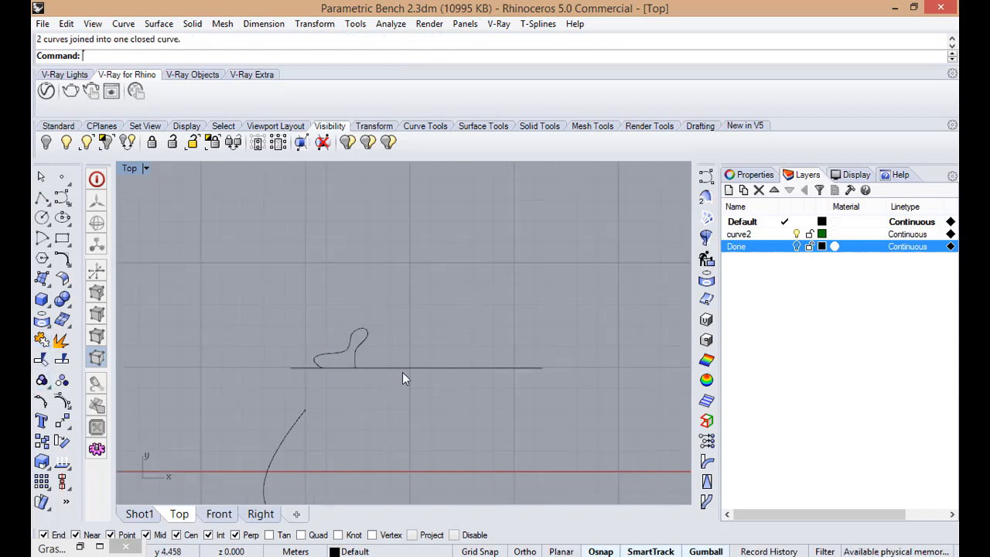
scroll(402, 372, up, 6)
scroll(324, 353, down, 4)
click(65, 200)
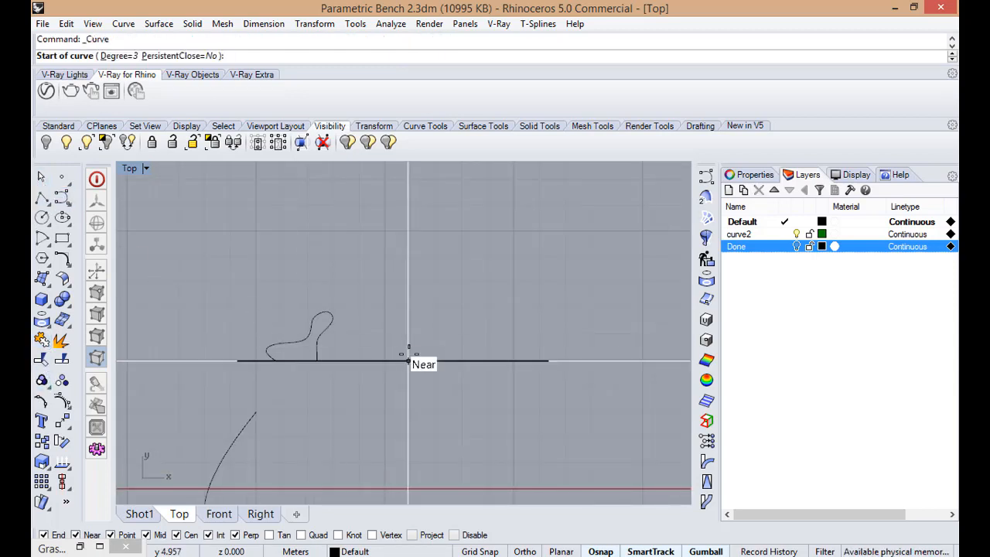
click(366, 360)
click(379, 337)
click(364, 316)
click(366, 303)
click(399, 303)
click(393, 338)
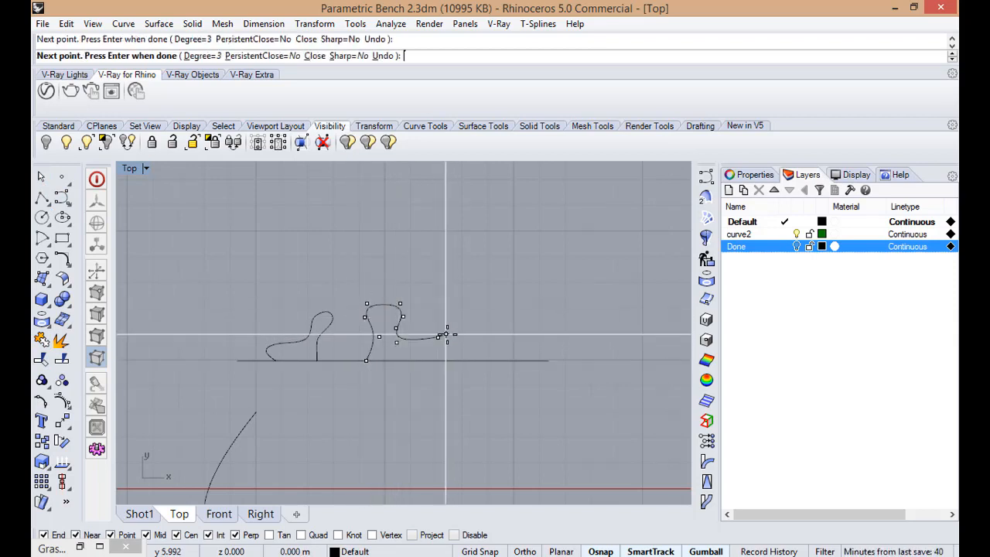
click(446, 333)
key(Return)
- Close the second bench profile with a straight line along the baseline and join its curves
click(42, 199)
scroll(360, 348, up, 4)
click(464, 367)
click(376, 352)
click(42, 341)
key(Escape)
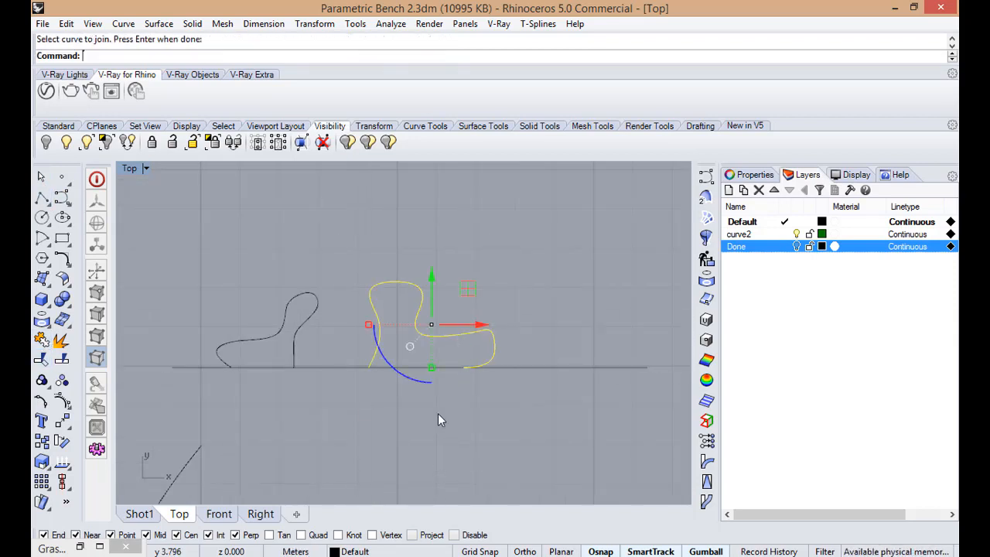
click(378, 340)
scroll(406, 336, up, 4)
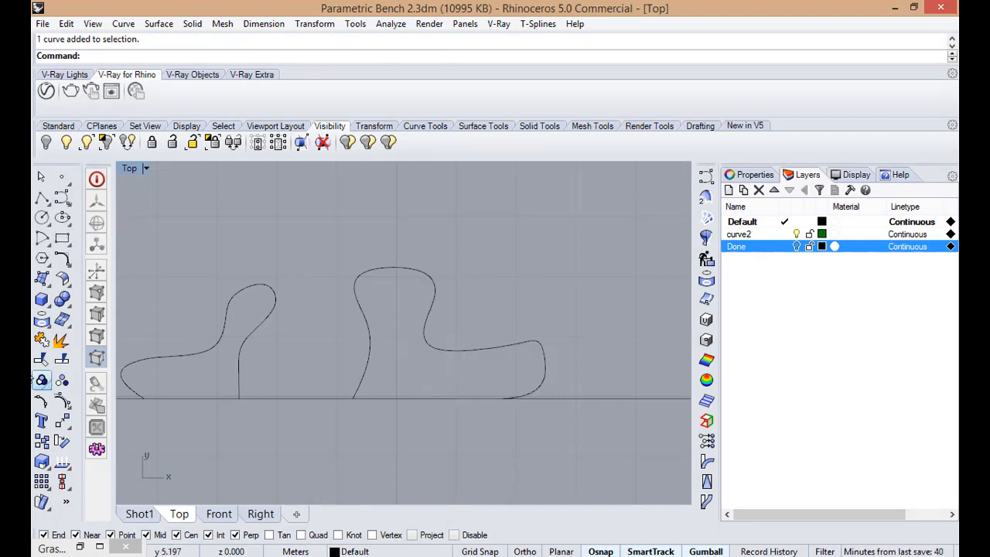
- Stretch the baseline in both directions and move the low, flat third profile along it to the left of the first profile
click(209, 309)
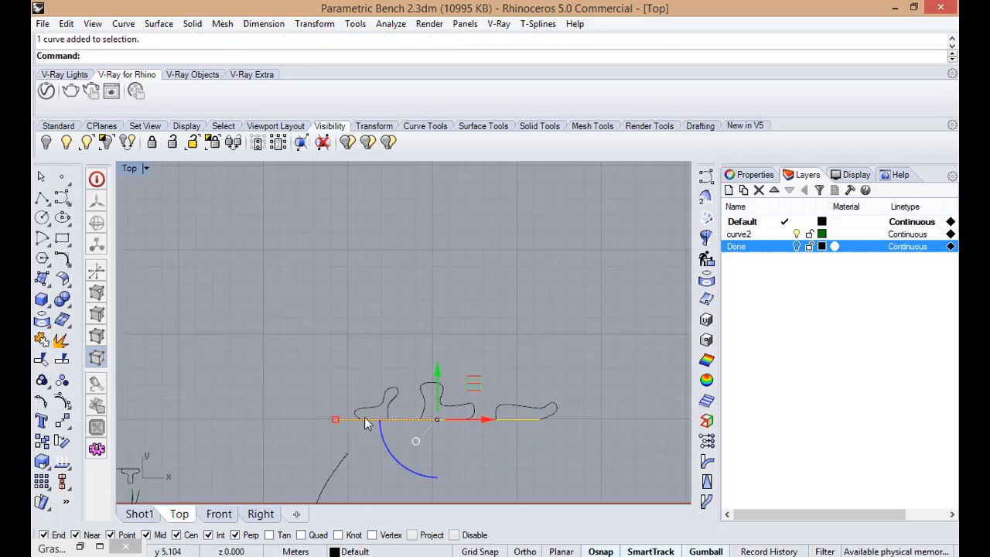
drag(364, 417, 266, 421)
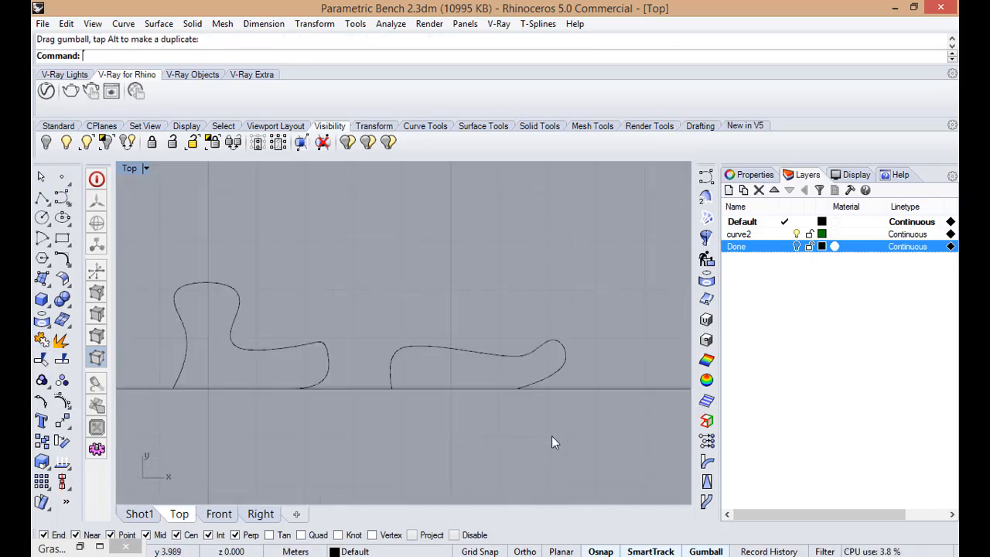
drag(503, 401, 385, 398)
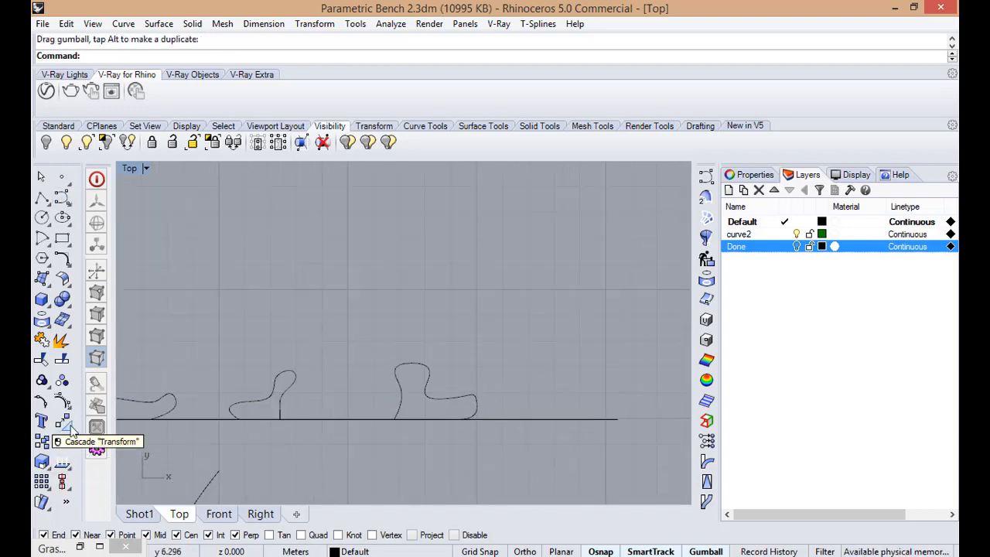
- Mirror a copy of the broad-backed second profile across a vertical line between it and the first profile
click(62, 420)
click(400, 392)
key(Return)
click(370, 327)
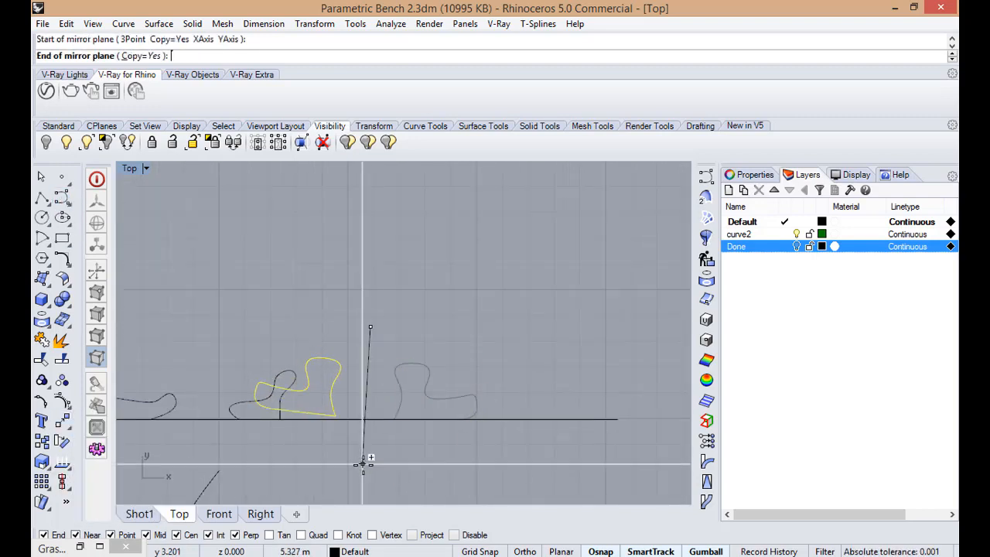
click(363, 464)
- Delete the original broad-backed profile and move its mirrored copy along the baseline, clear of the first profile
click(401, 393)
key(Delete)
drag(263, 393, 324, 393)
right_drag(441, 447, 437, 450)
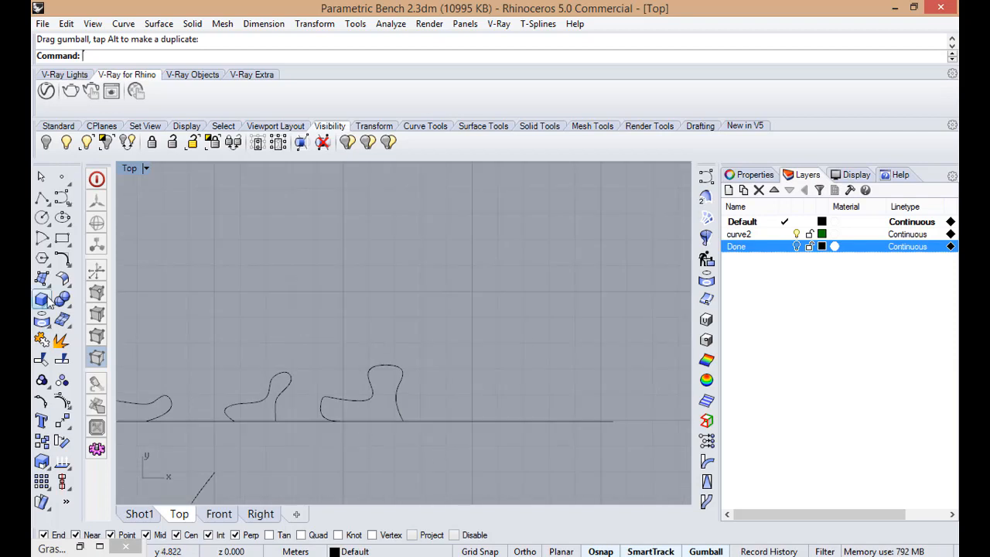
click(61, 198)
click(476, 421)
click(454, 396)
click(483, 397)
click(505, 402)
click(522, 394)
click(539, 395)
key(Escape)
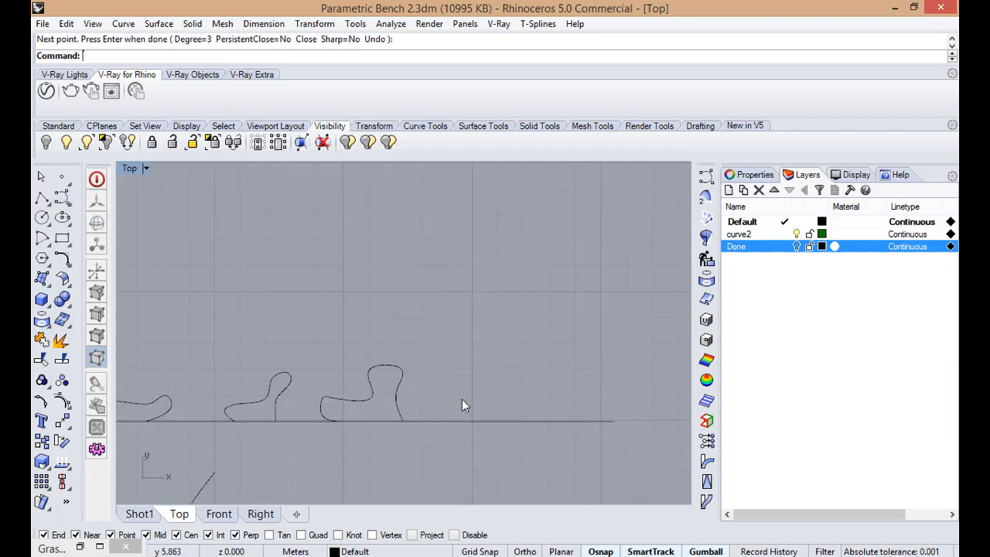
- Duplicate the broad-backed profile about 4.5 m along the baseline, away from the other profiles
click(374, 421)
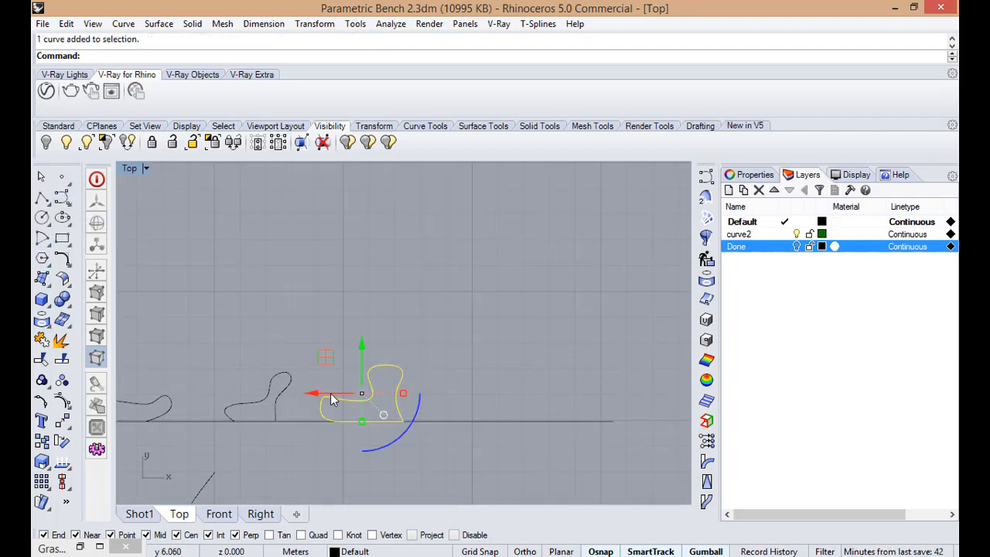
scroll(332, 394, up, 2)
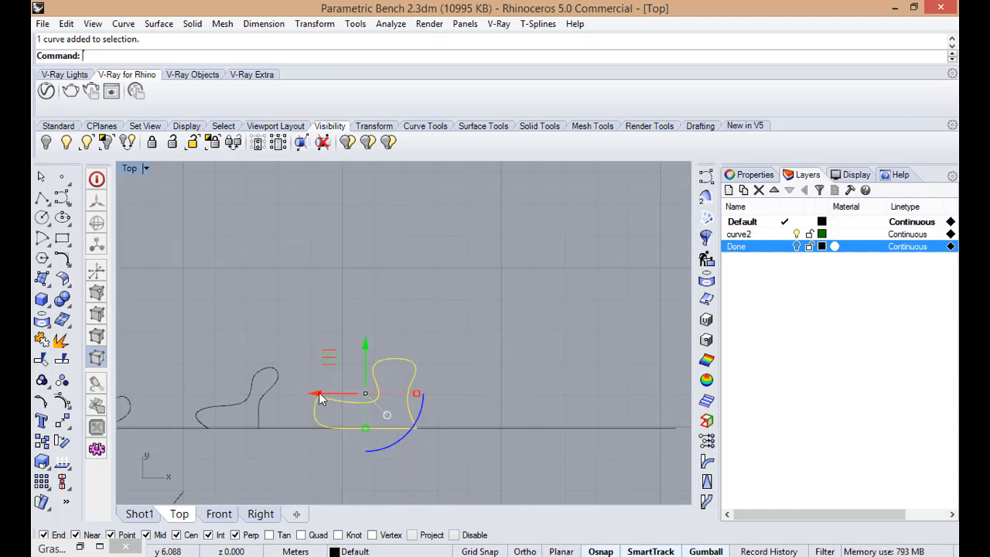
drag(319, 393, 466, 395)
key(ctrl+z)
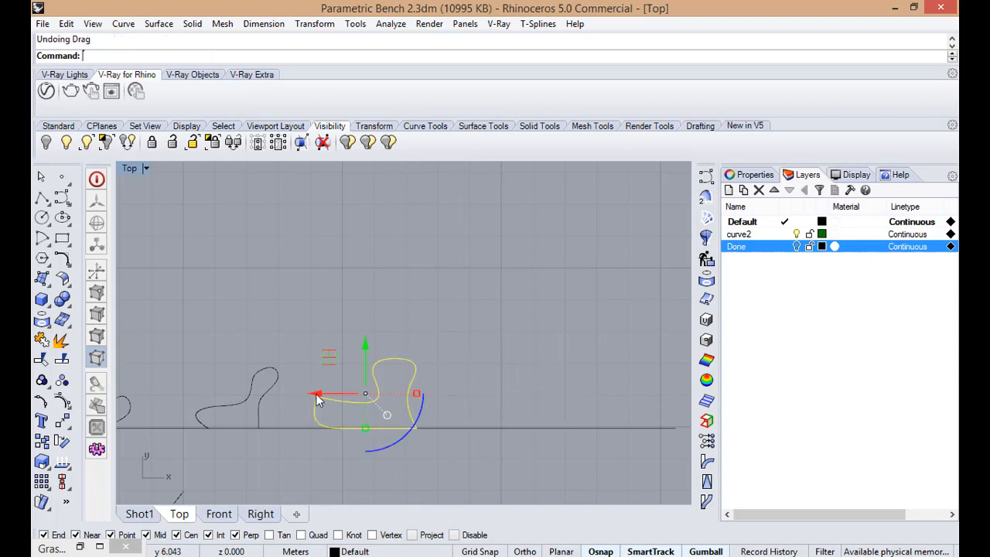
key(alt)
drag(315, 392, 464, 394)
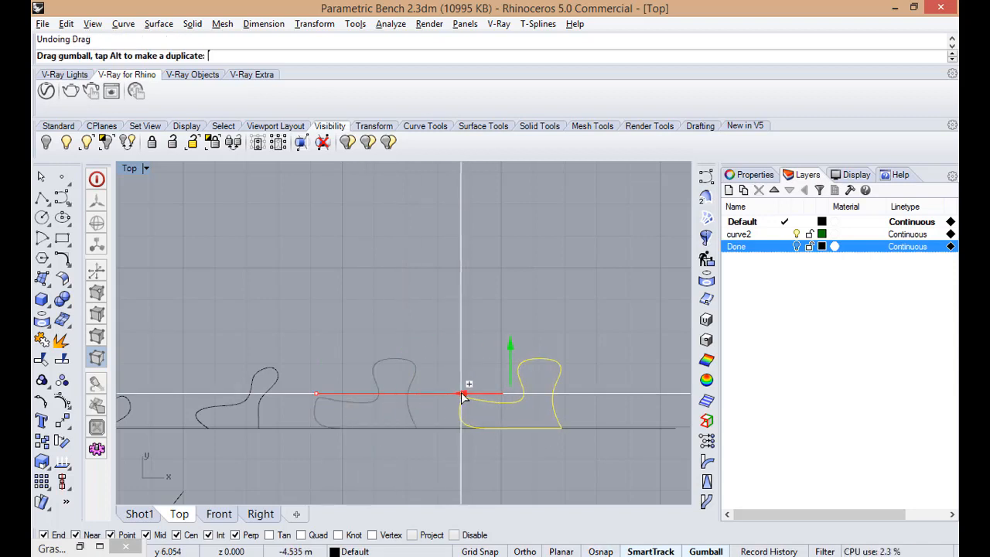
click(464, 438)
click(468, 412)
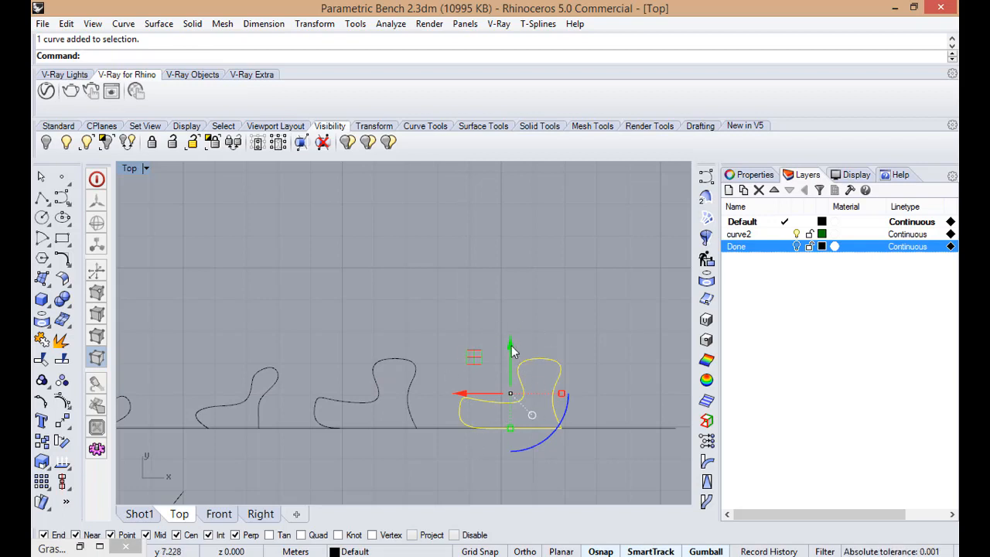
- Show the duplicate's edit points and shift all points of its rear side outward to widen the backrest
click(703, 552)
click(704, 551)
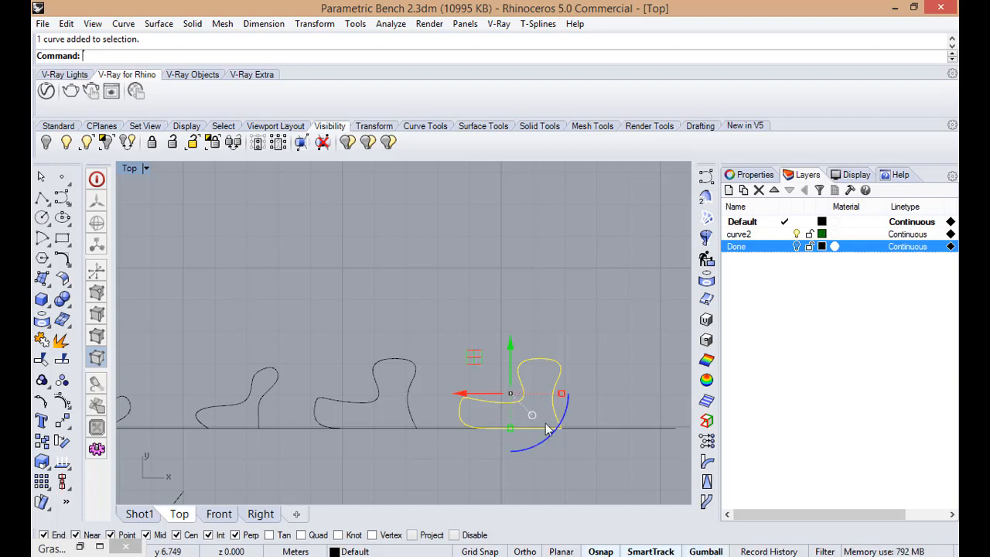
click(588, 464)
click(558, 389)
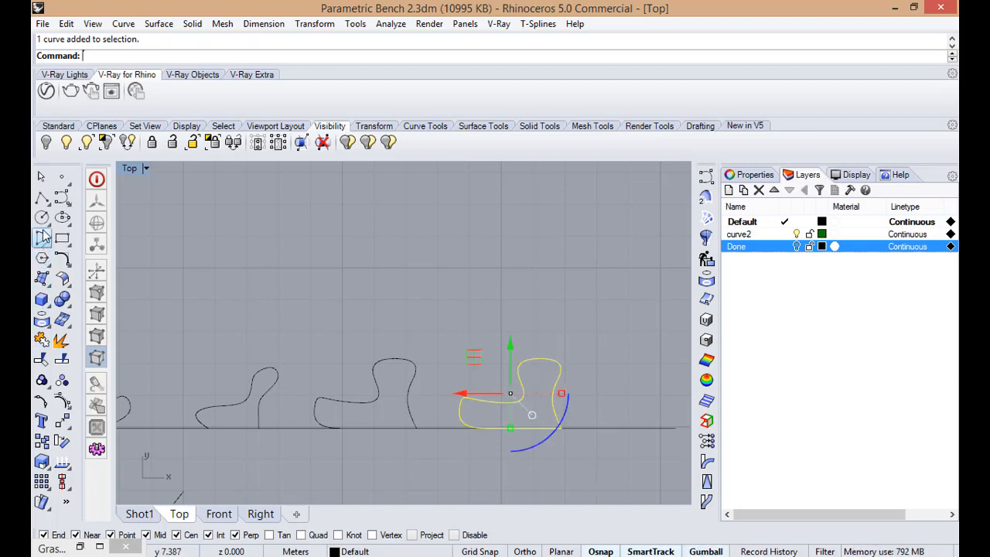
click(42, 400)
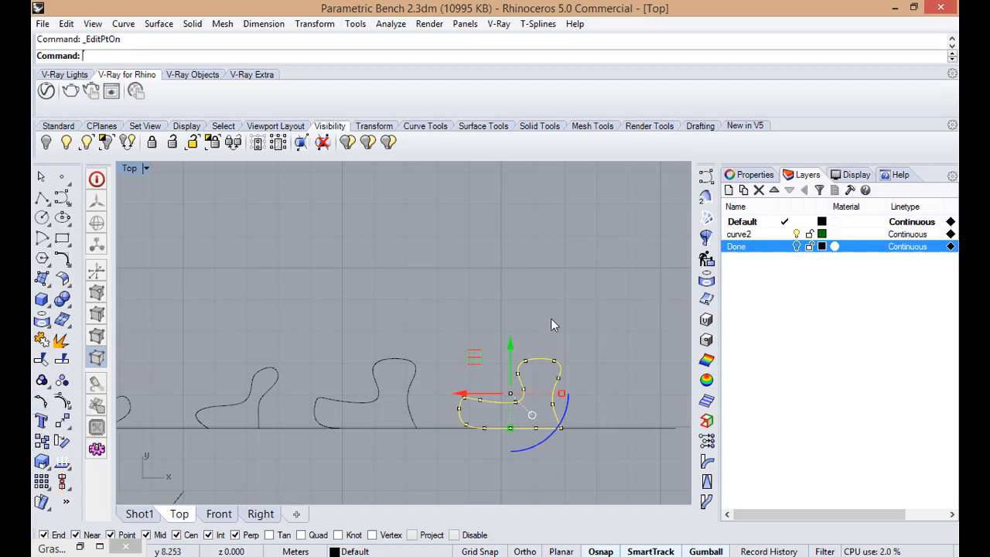
drag(550, 317, 589, 488)
drag(603, 395, 628, 394)
click(580, 496)
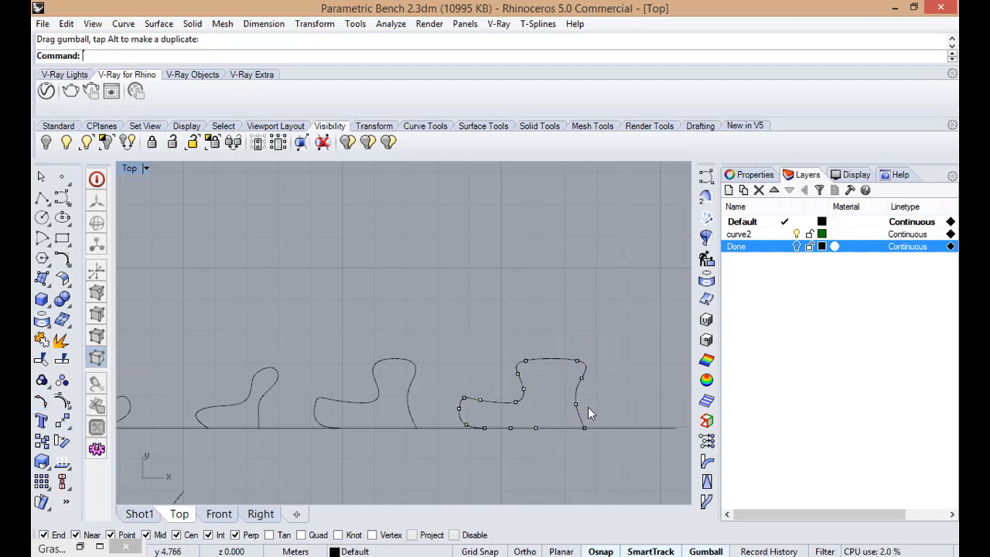
- Straighten the widened profile's rear edge by moving its upper rear control point inward and the middle rear one outward
scroll(587, 407, up, 6)
key(Escape)
scroll(603, 387, down, 4)
click(581, 370)
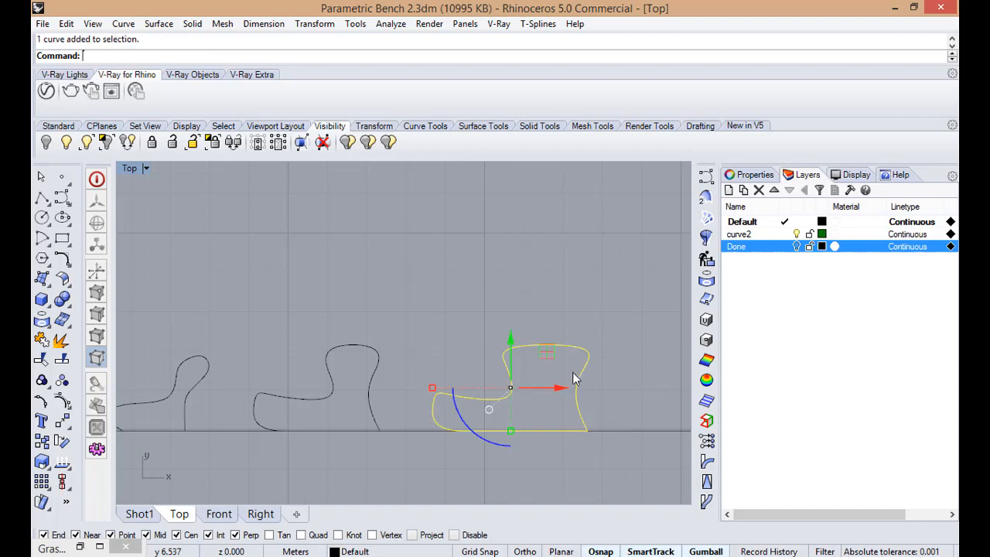
click(61, 400)
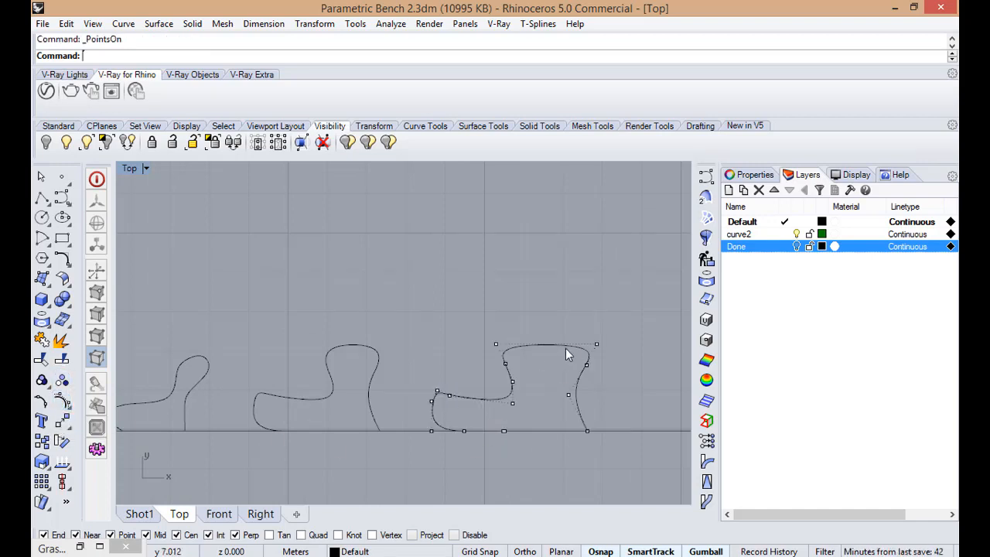
drag(602, 348, 634, 396)
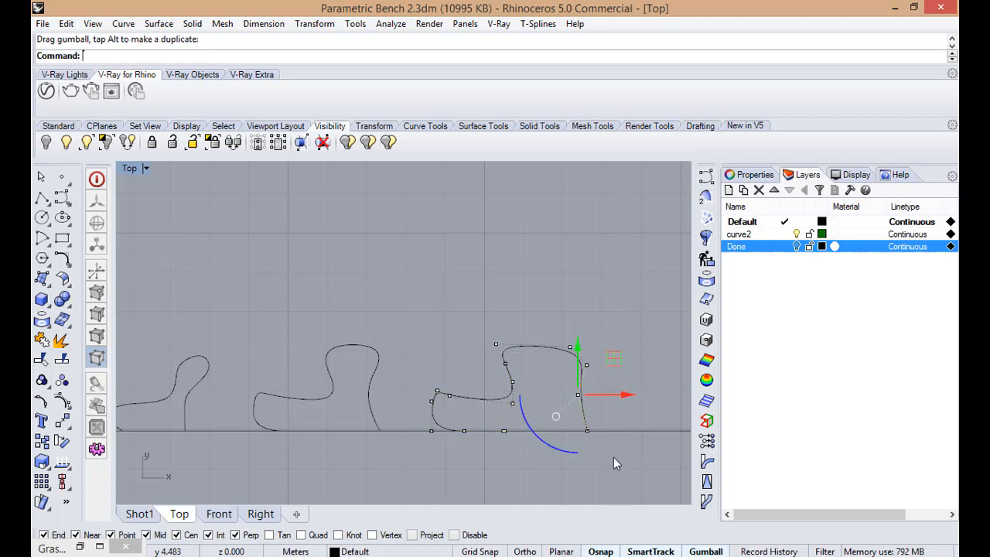
click(614, 457)
key(Escape)
scroll(565, 359, down, 12)
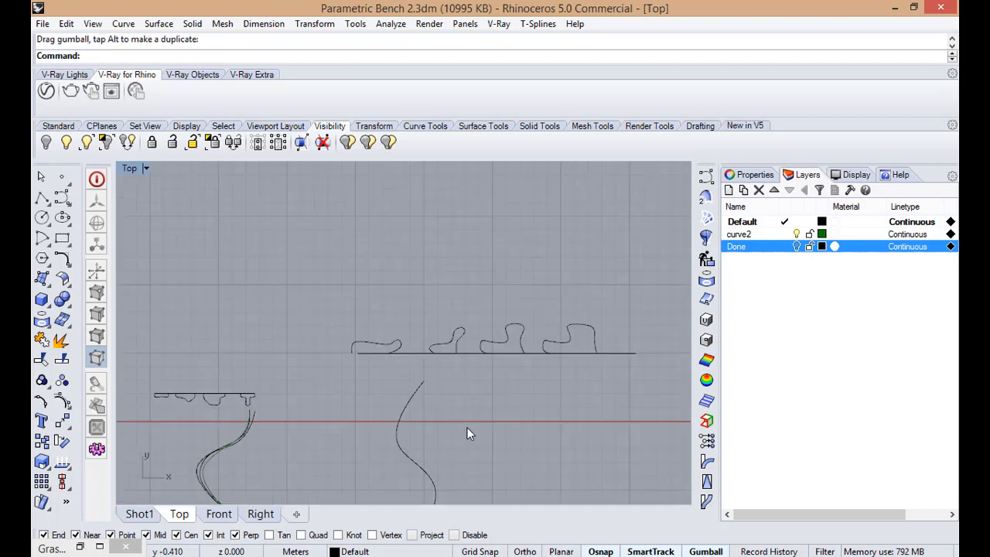
- Move the open, low flat profile up, clear of the baseline
click(388, 347)
scroll(388, 347, up, 5)
key(Escape)
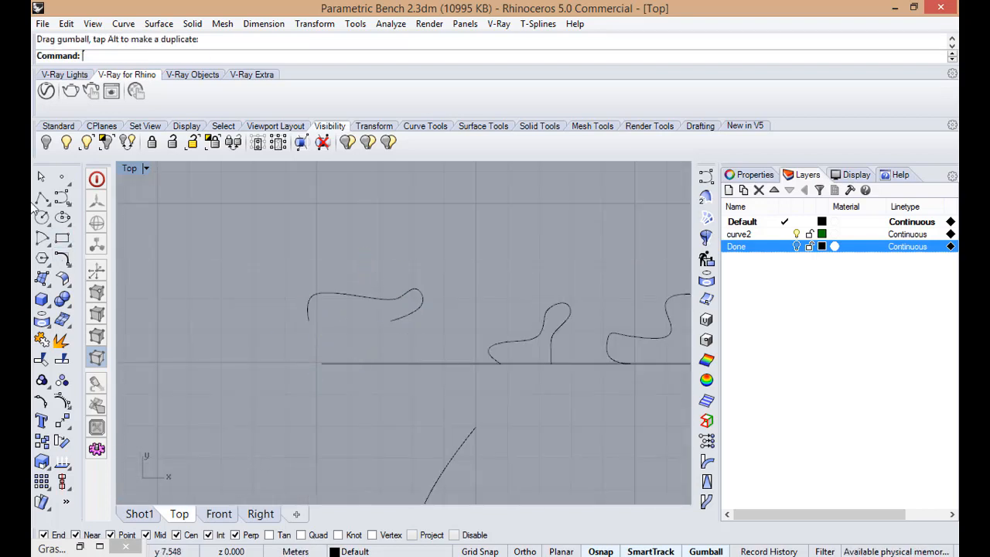
click(42, 198)
click(391, 320)
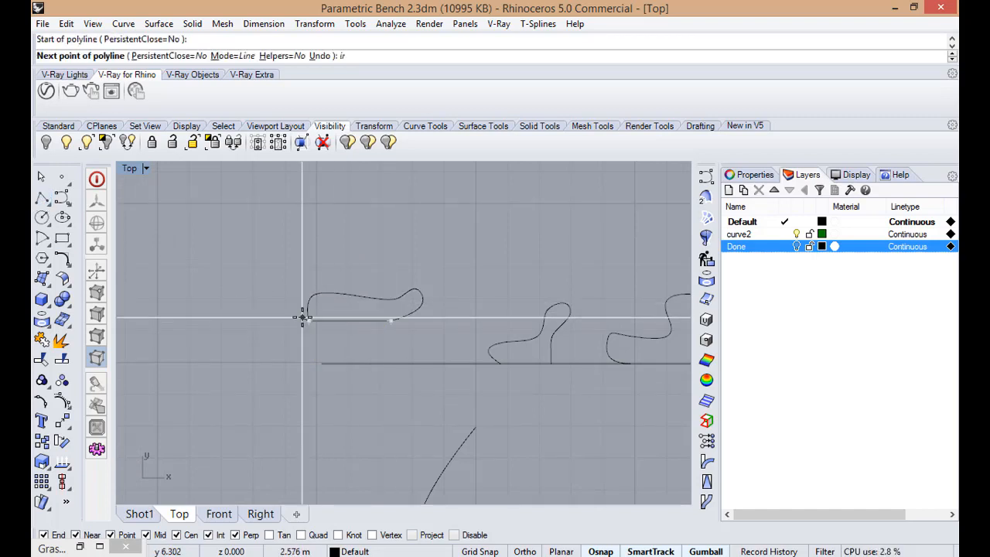
click(302, 317)
key(Escape)
drag(269, 249, 349, 316)
- Close the flat profile with a straight polyline between its two open ends and join both curves
right_click(349, 316)
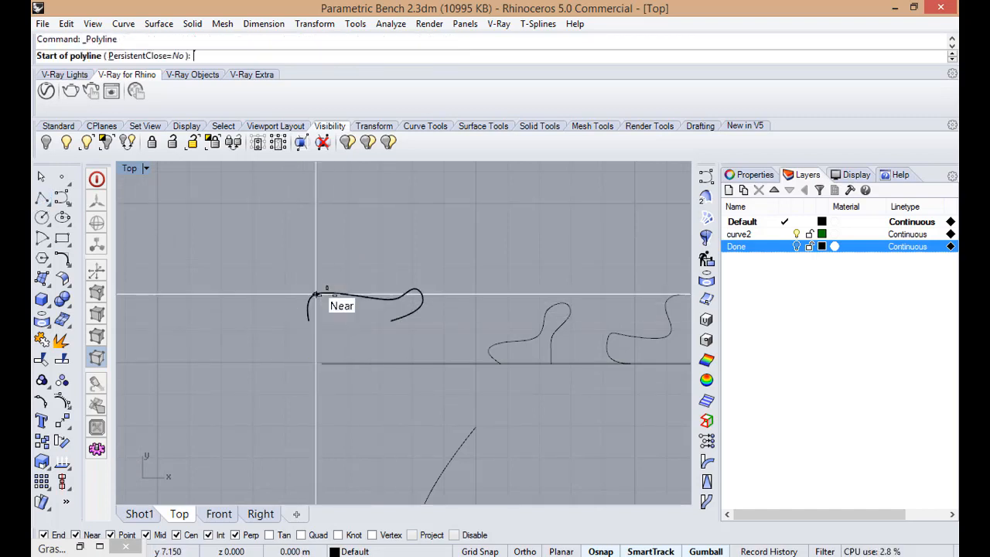
click(390, 320)
click(303, 322)
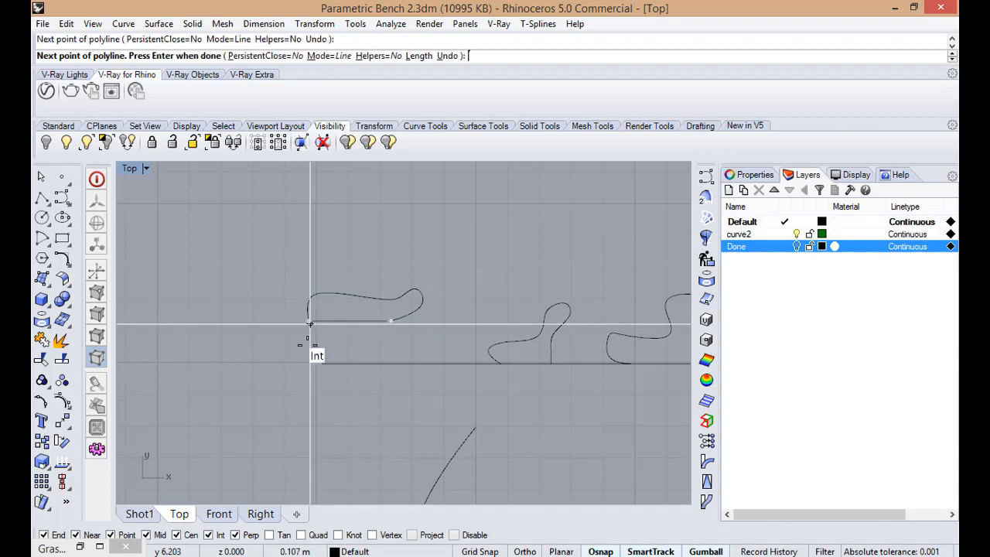
scroll(302, 314, up, 3)
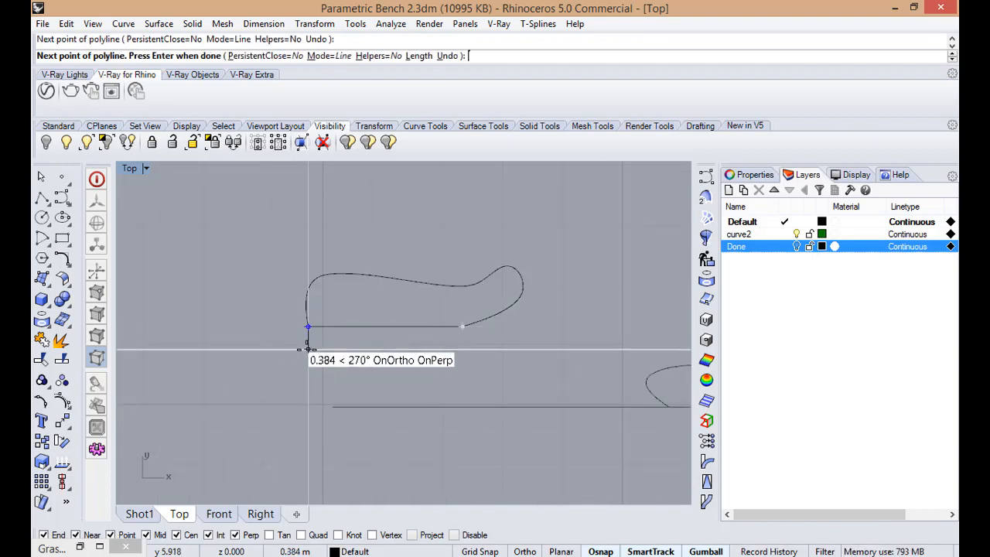
key(Return)
scroll(306, 349, down, 3)
drag(272, 268, 449, 362)
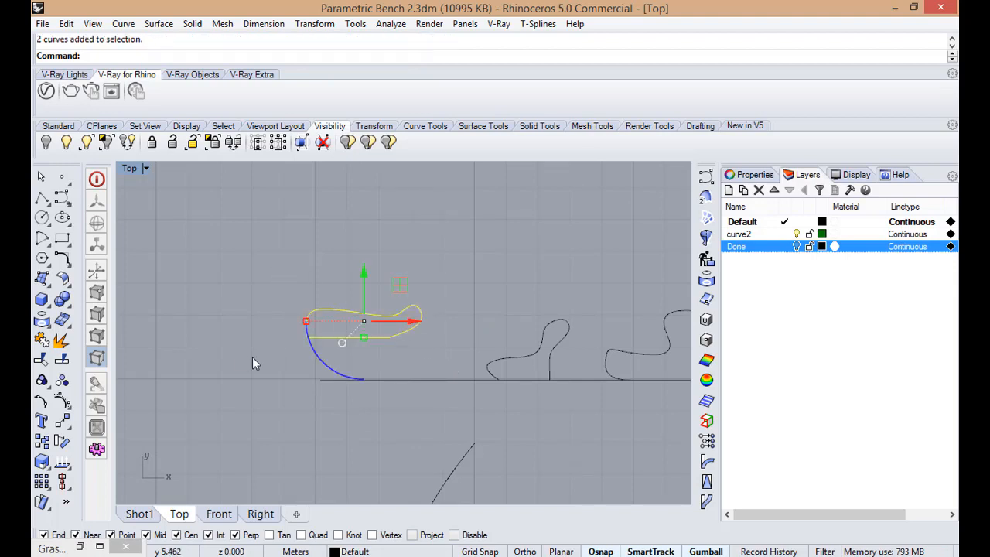
click(45, 359)
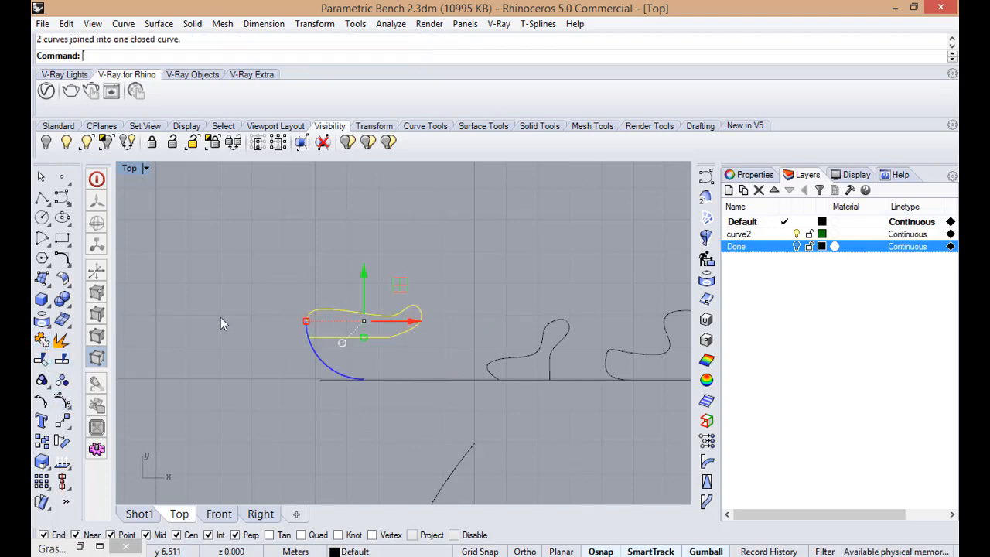
- Move the closed flat profile straight down so its bottom edge sits on the baseline
click(62, 420)
click(348, 338)
click(348, 380)
scroll(348, 377, down, 10)
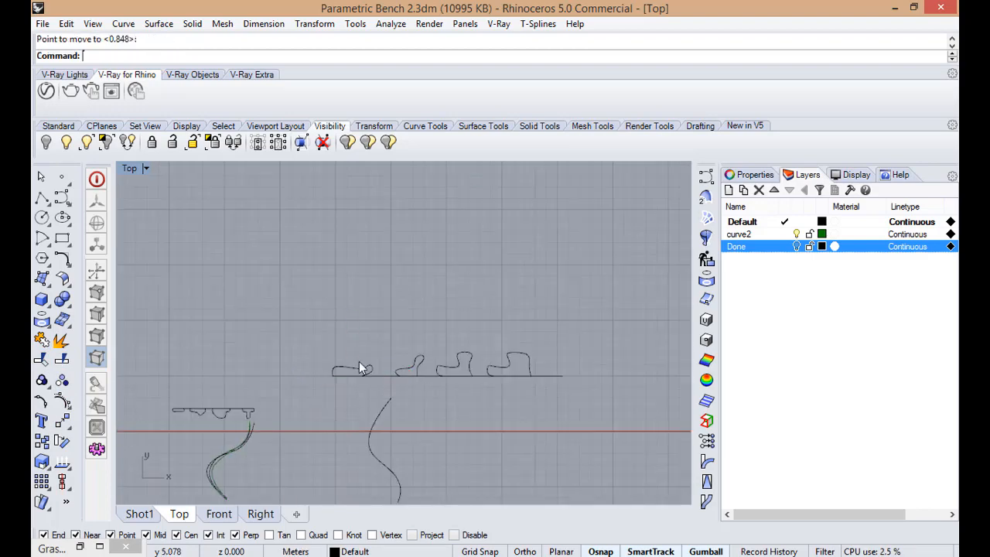
scroll(362, 367, up, 10)
scroll(381, 333, down, 15)
scroll(393, 380, up, 4)
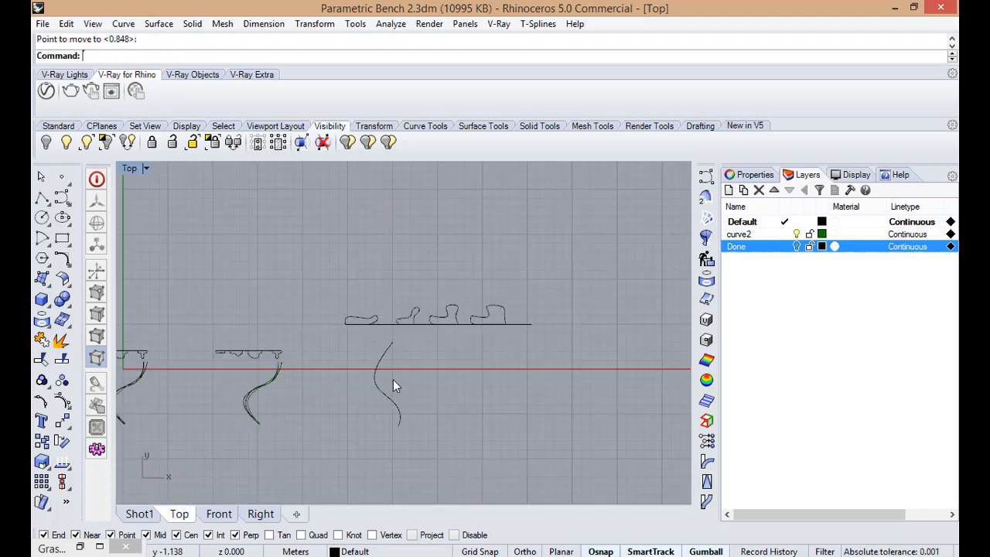
- Switch to Grasshopper beside the Rhino model, with the new rail and profiles and an empty canvas area in view
click(79, 547)
click(575, 379)
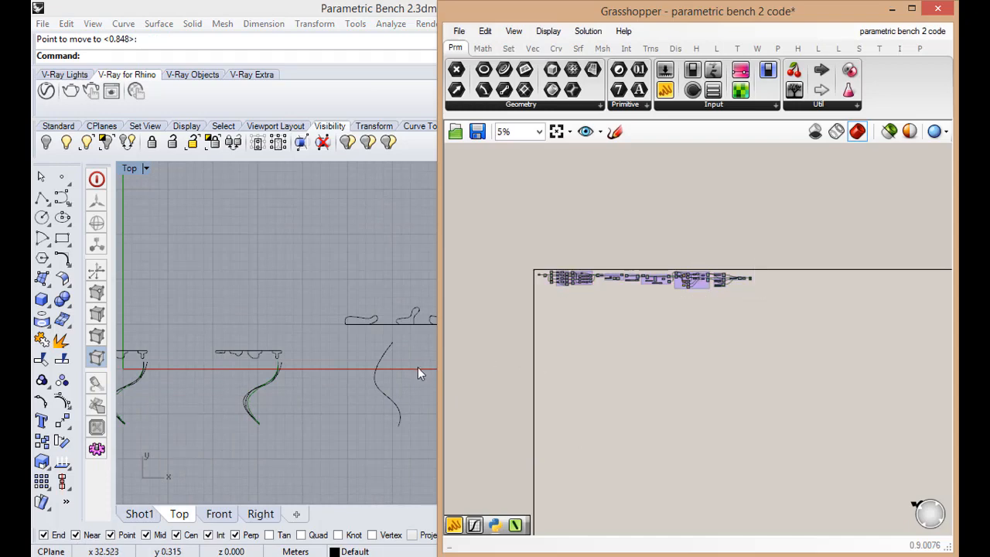
scroll(536, 335, up, 8)
scroll(325, 391, down, 5)
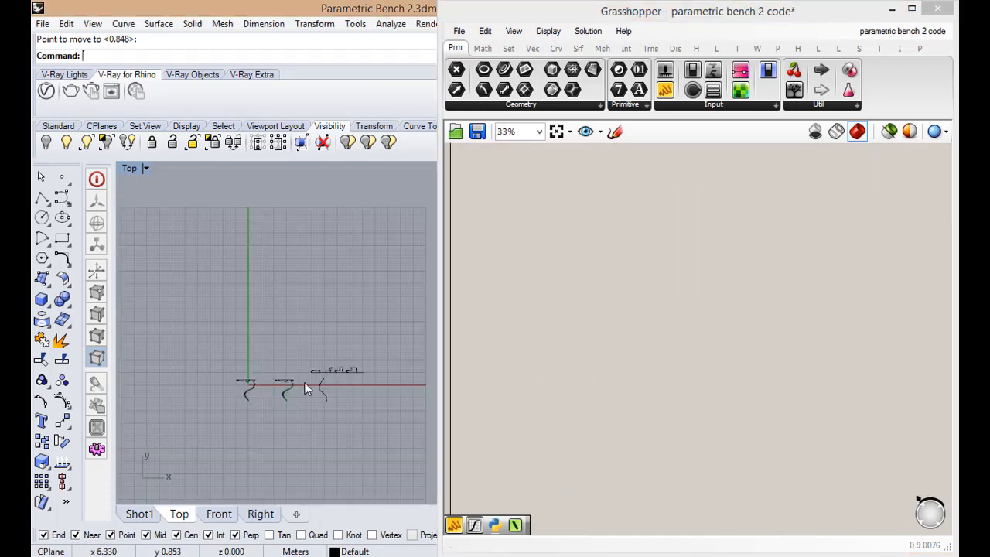
scroll(322, 383, up, 5)
scroll(355, 418, down, 3)
scroll(319, 344, up, 2)
scroll(263, 325, up, 4)
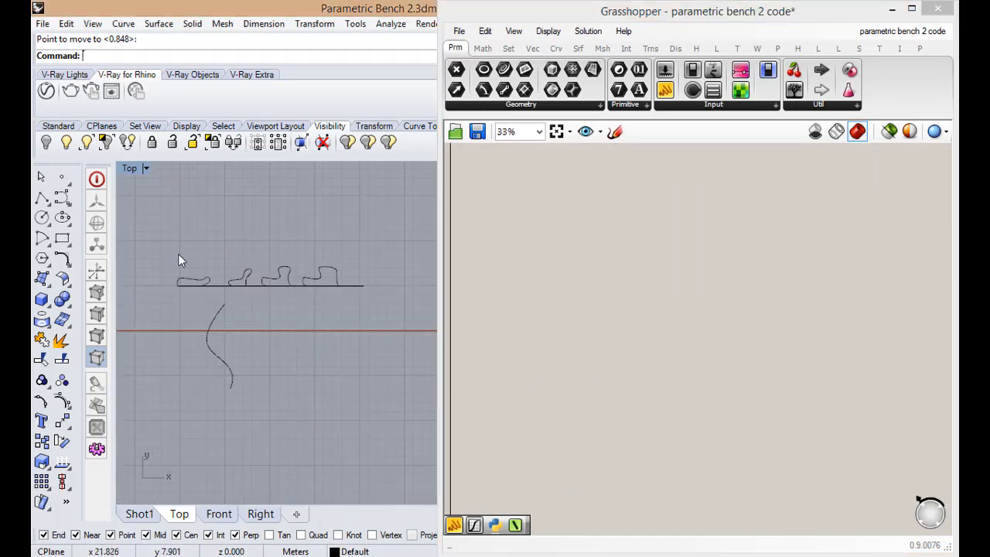
scroll(512, 286, down, 2)
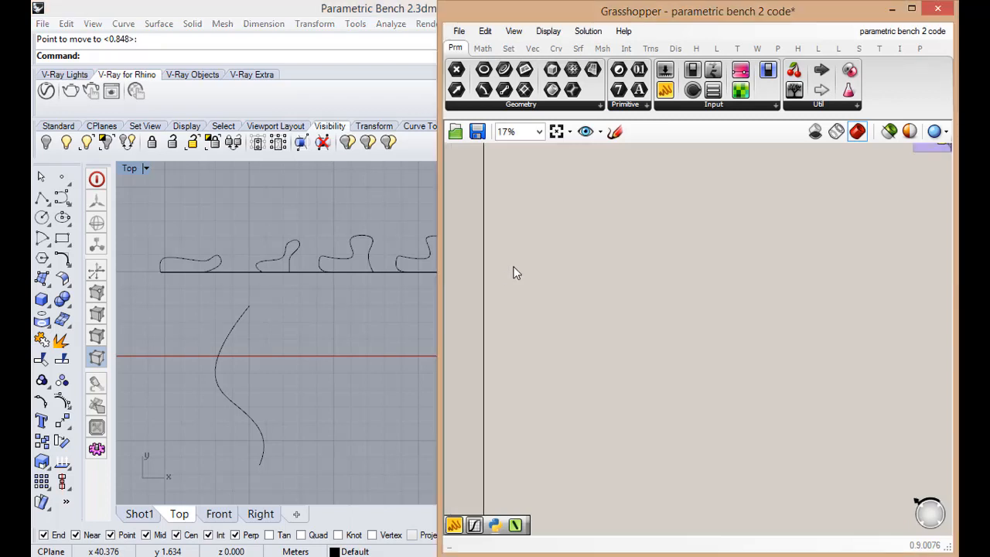
- Add a Curve parameter to the empty area of the Grasshopper canvas and position it
double_click(515, 272)
text(curve)
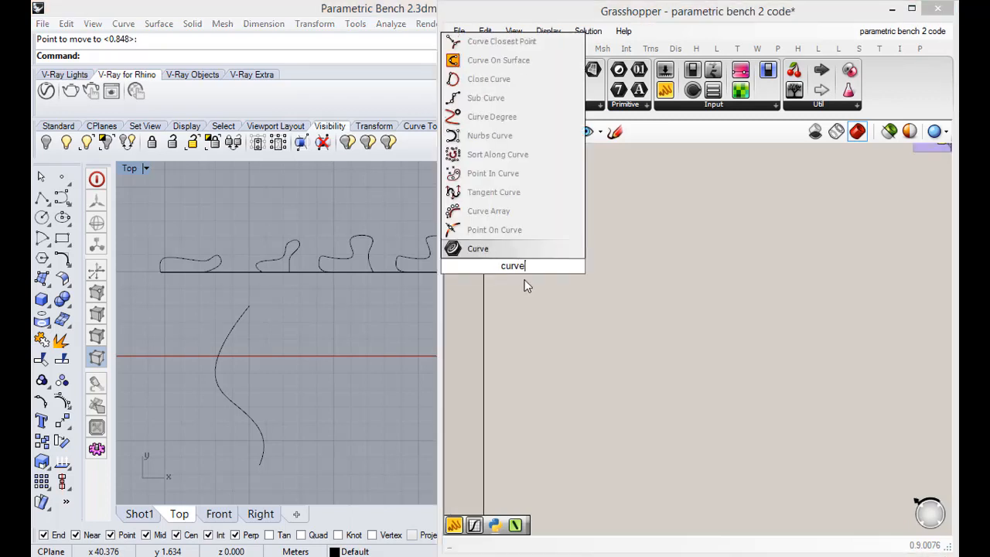
click(499, 249)
scroll(512, 267, up, 4)
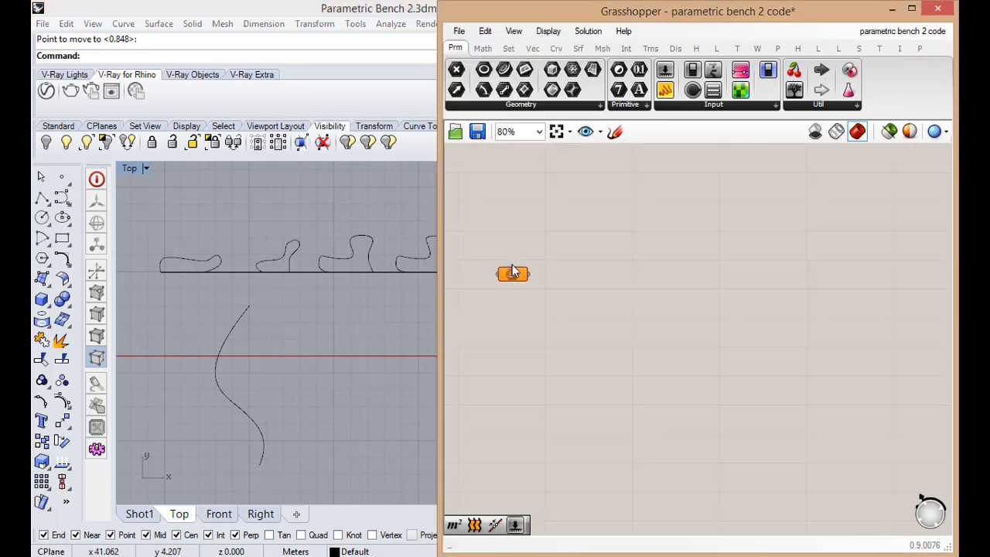
scroll(596, 363, up, 1)
right_drag(596, 363, 695, 445)
drag(673, 430, 651, 327)
scroll(629, 331, down, 5)
scroll(630, 340, up, 7)
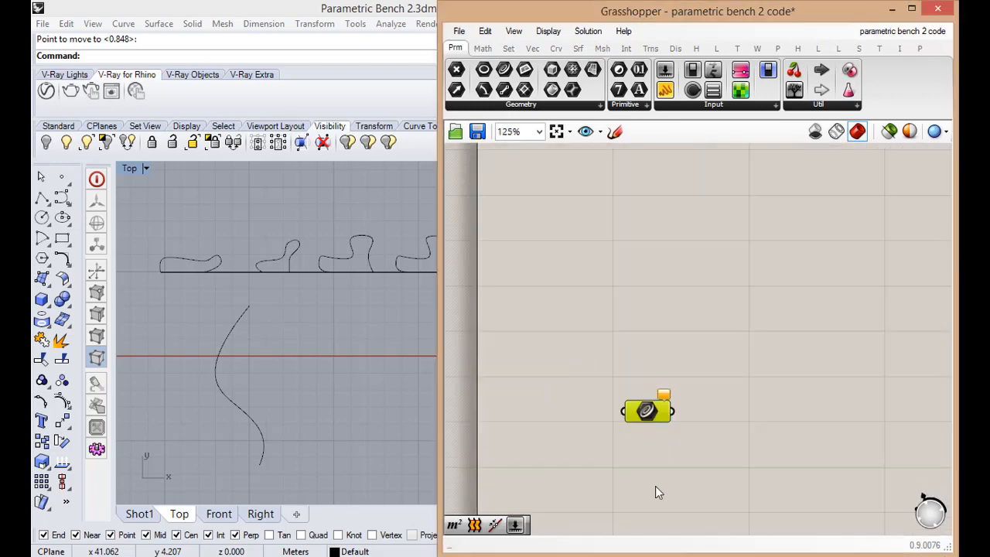
- Reference the new S-shaped rail curve in the Curve parameter
scroll(653, 487, up, 1)
right_click(631, 394)
click(662, 423)
click(252, 423)
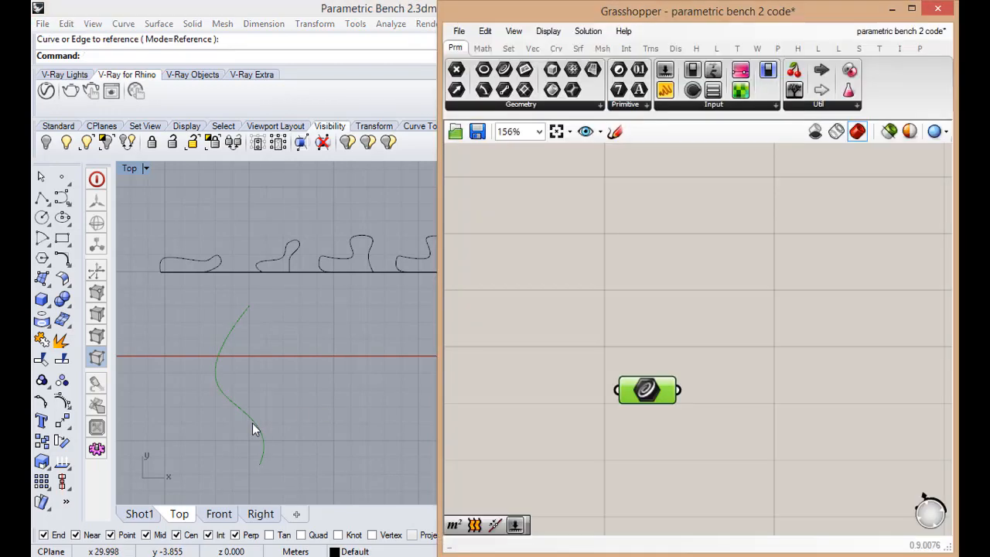
- Add a Perp Frames component and connect the rail Curve parameter to its C input
double_click(753, 376)
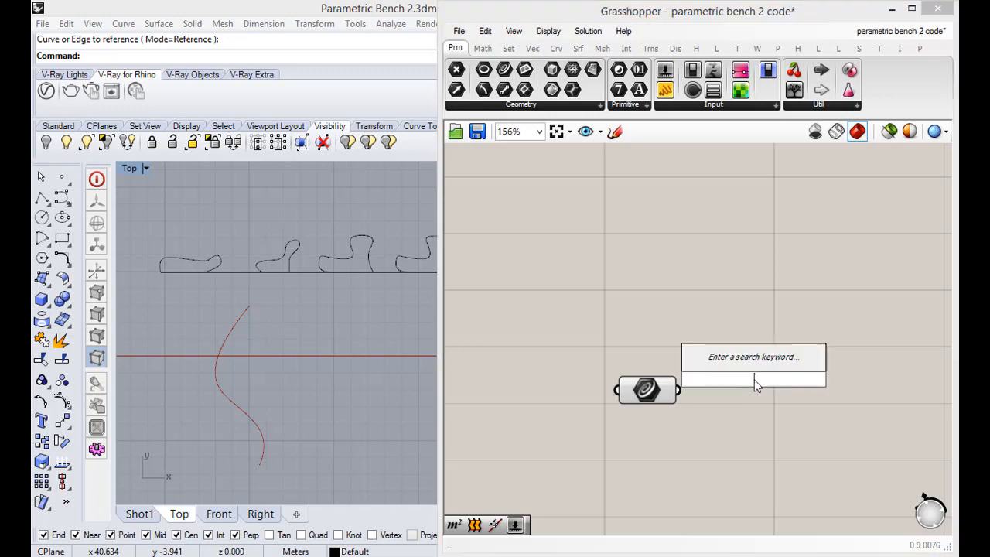
text(perp)
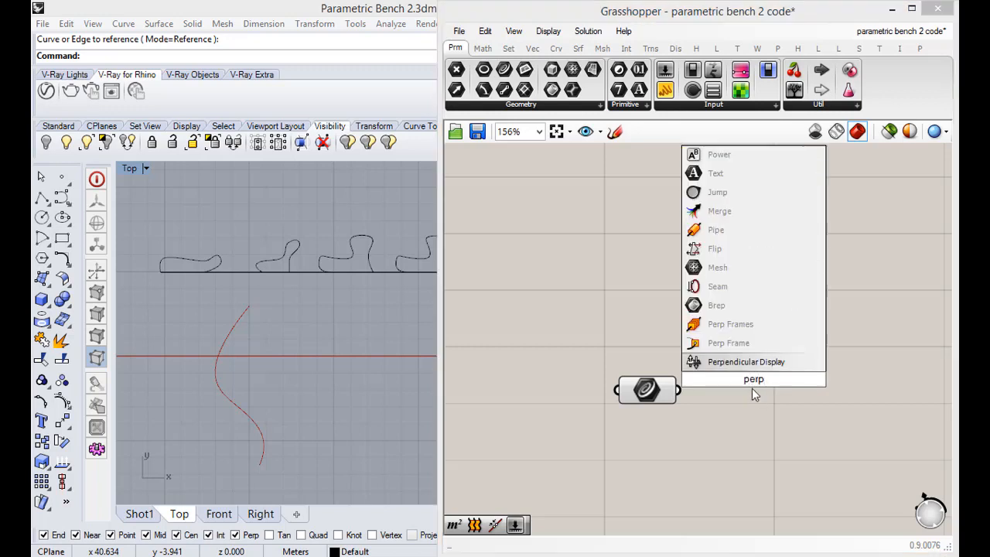
click(757, 324)
drag(678, 389, 722, 390)
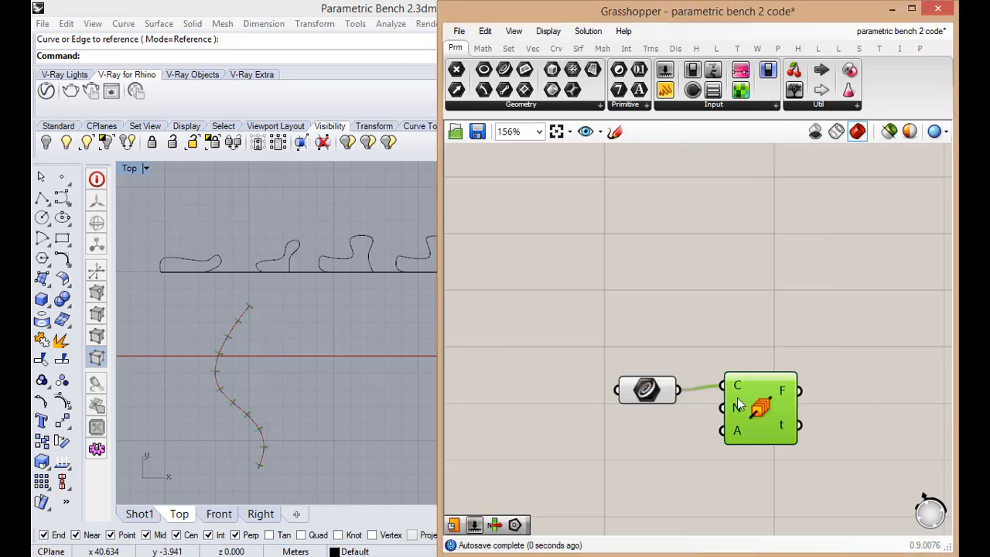
scroll(189, 422, up, 5)
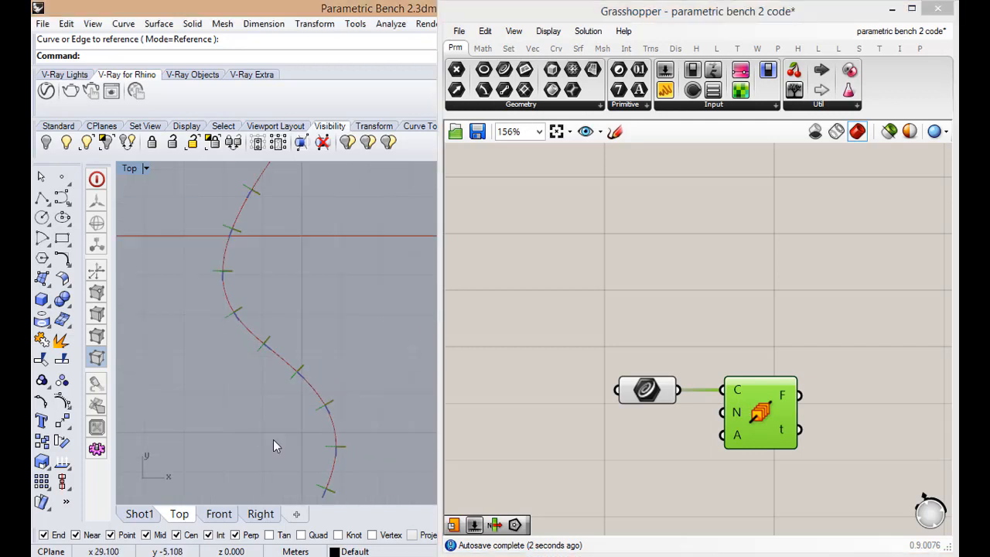
- Reset the rotated viewport to the Top view and switch to the Shot1 view with the rail frames and section profiles visible
ctrl+shift+right_drag(279, 336, 270, 317)
click(147, 169)
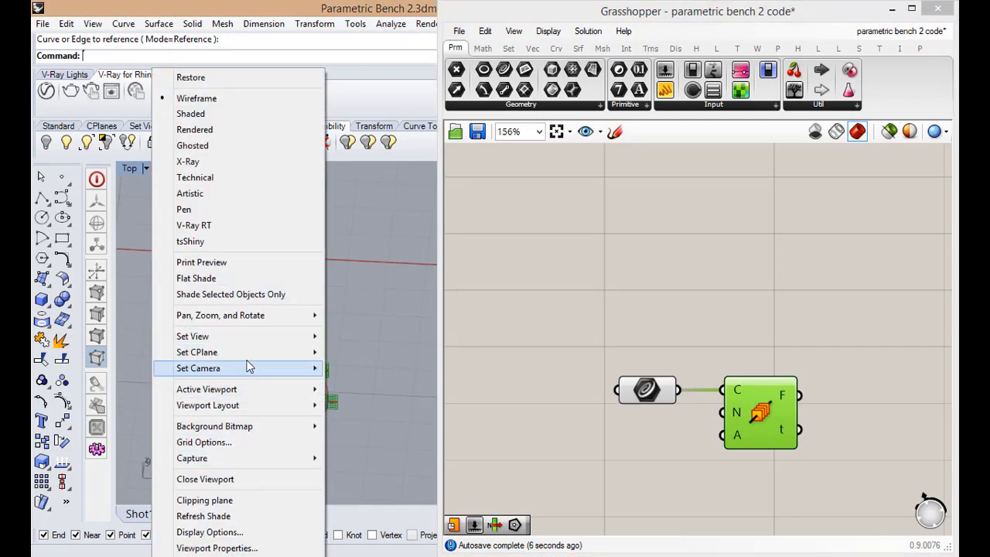
mouse_move(264, 334)
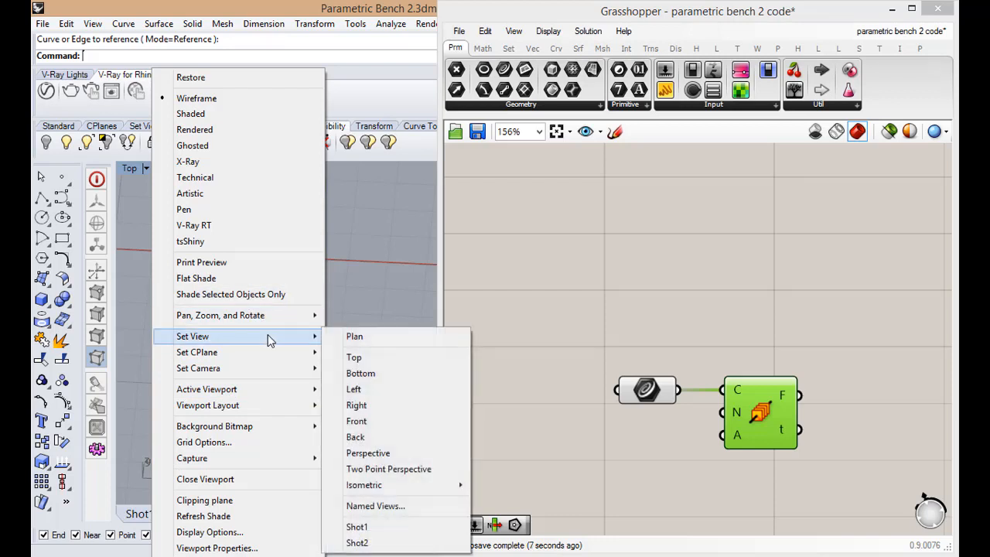
click(356, 357)
double_click(130, 168)
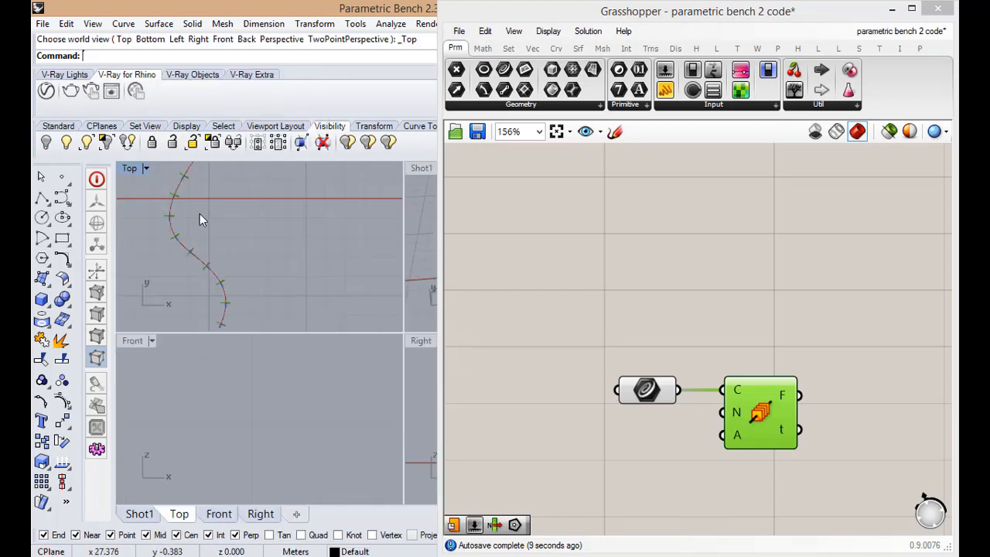
double_click(418, 172)
right_drag(303, 382, 232, 332)
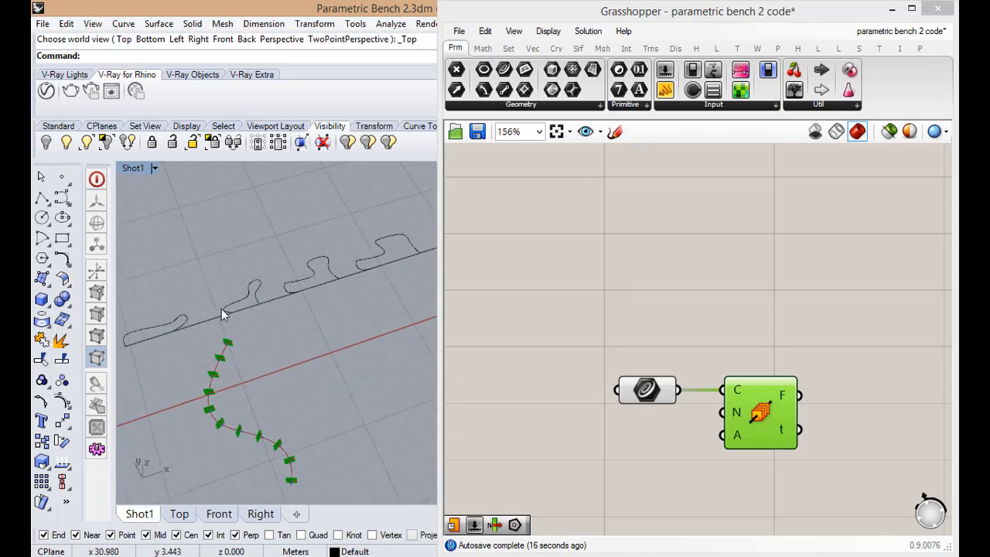
click(170, 323)
drag(170, 323, 315, 286)
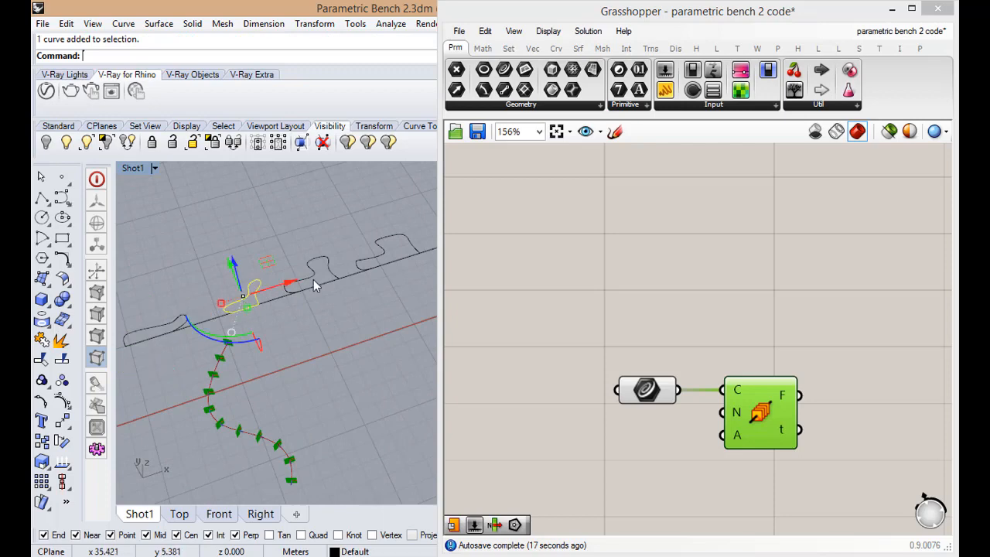
click(288, 346)
scroll(291, 348, down, 5)
scroll(309, 410, up, 4)
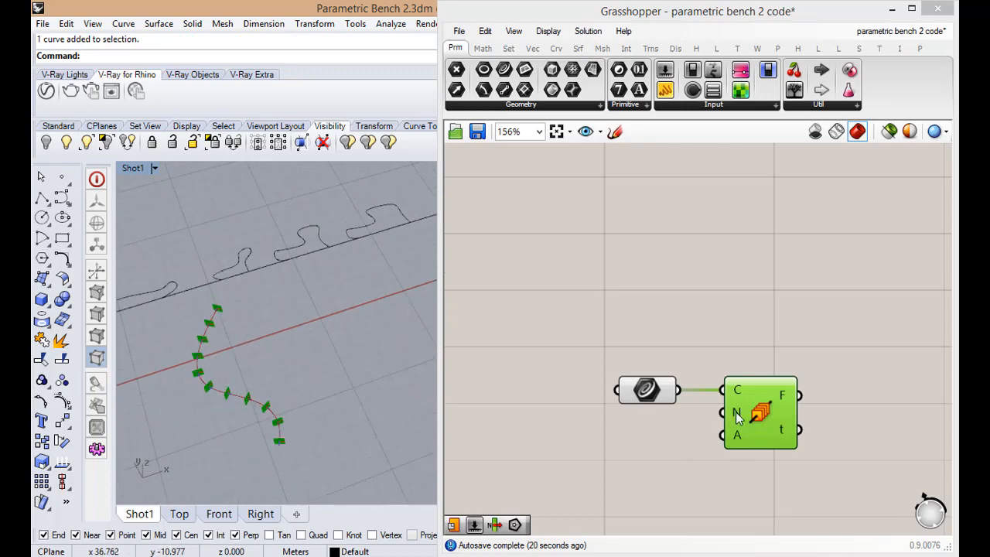
- Set the N input of the Perp Frames component to 3
mouse_move(735, 411)
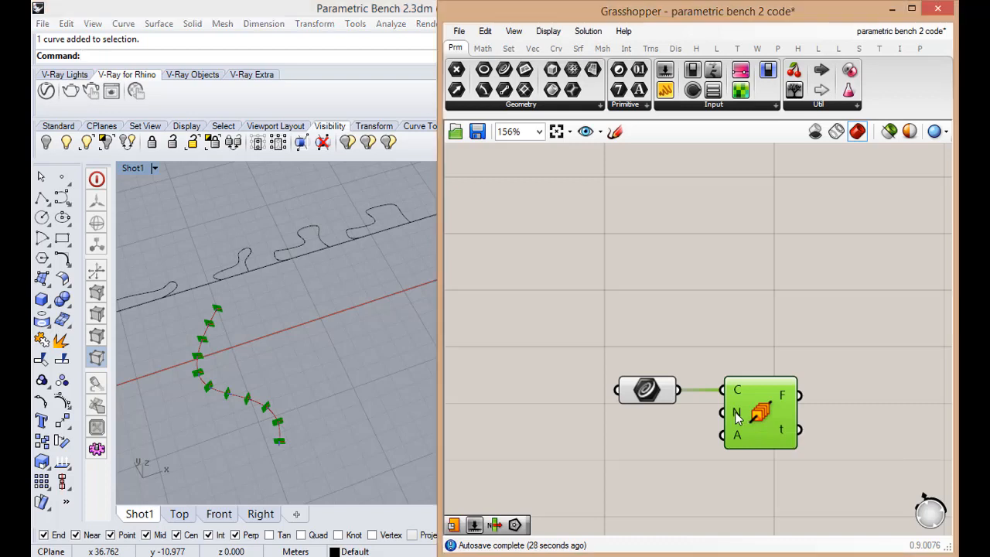
right_click(735, 411)
mouse_move(781, 443)
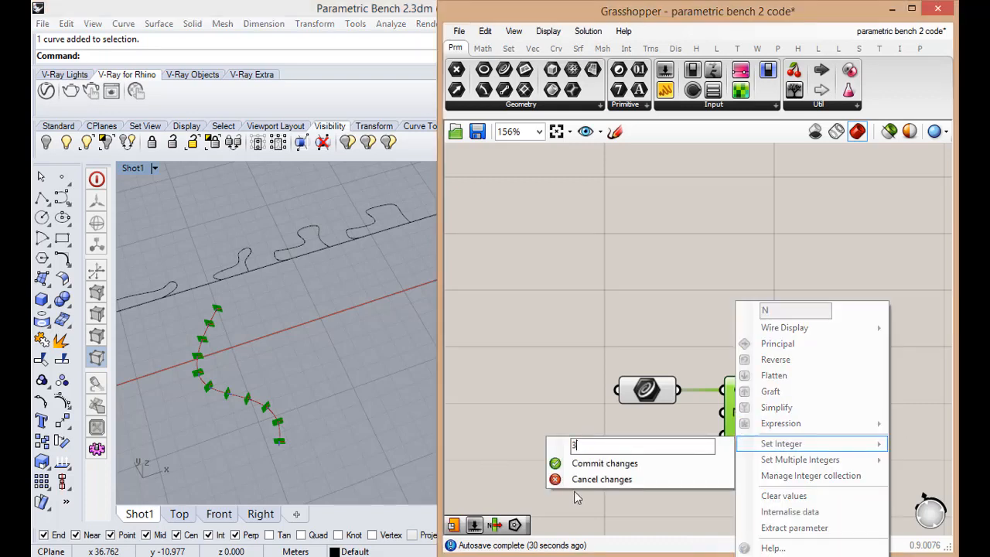
text(3)
click(605, 462)
scroll(256, 328, down, 3)
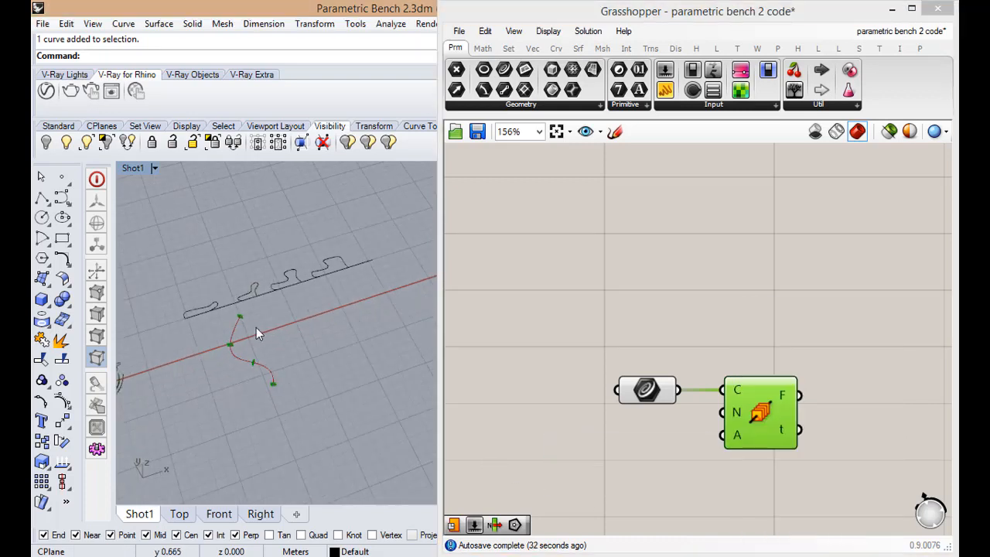
scroll(255, 327, up, 3)
- Add a List Item component to the canvas beyond the output side of Perp Frames
click(626, 453)
scroll(626, 453, down, 2)
click(701, 418)
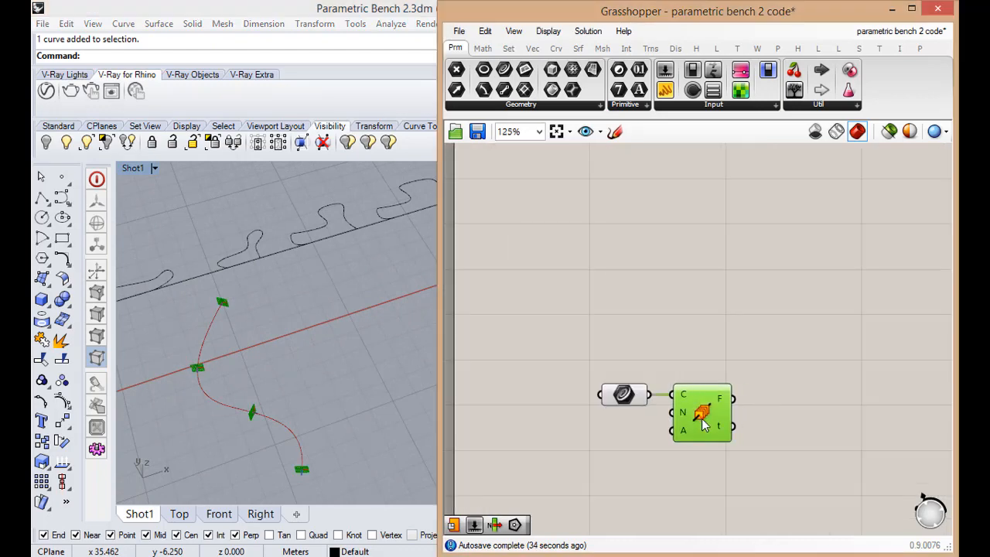
scroll(705, 414, up, 4)
scroll(788, 383, down, 3)
double_click(819, 381)
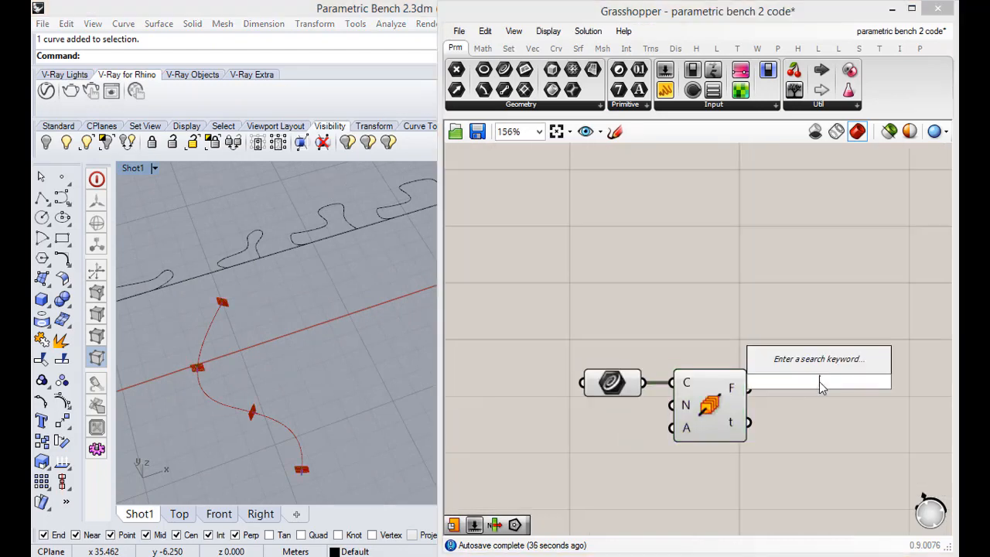
click(532, 48)
click(507, 50)
drag(456, 71, 855, 303)
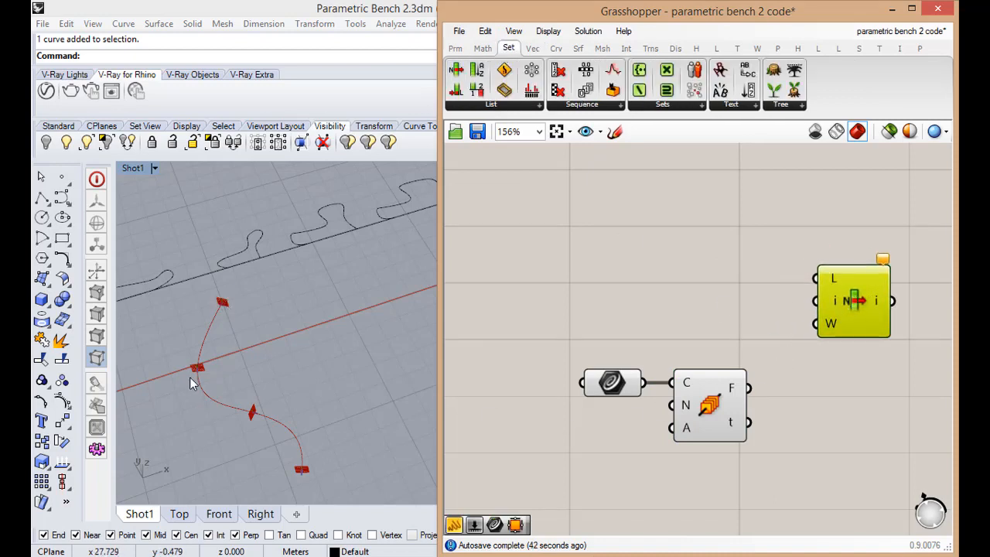
mouse_move(280, 331)
right_down()
mouse_move(265, 360)
mouse_move(274, 331)
right_up()
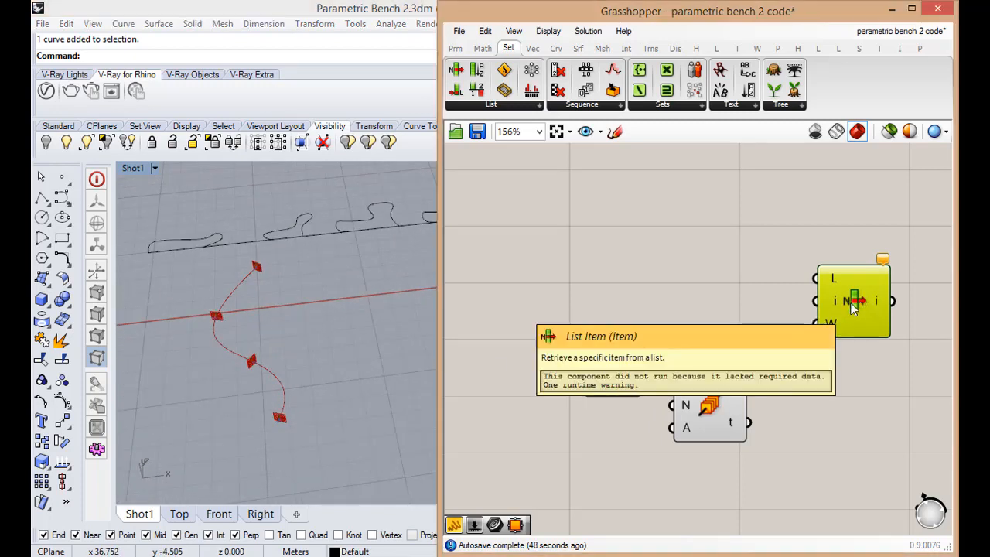
- Duplicate the List Item component three times, stacking the copies below the original
key(ctrl+c)
key(ctrl+v)
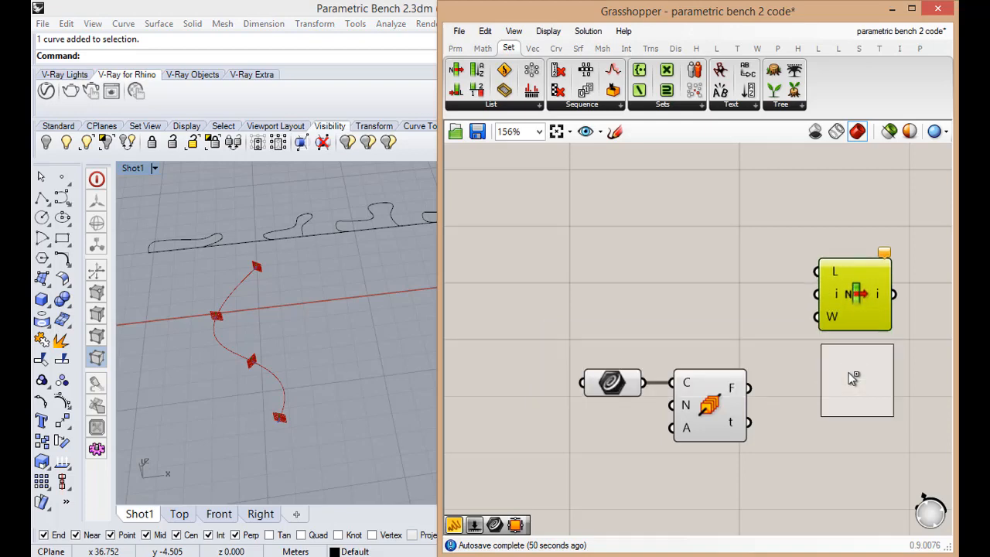
key(ctrl+v)
click(842, 459)
scroll(837, 382, up, 1)
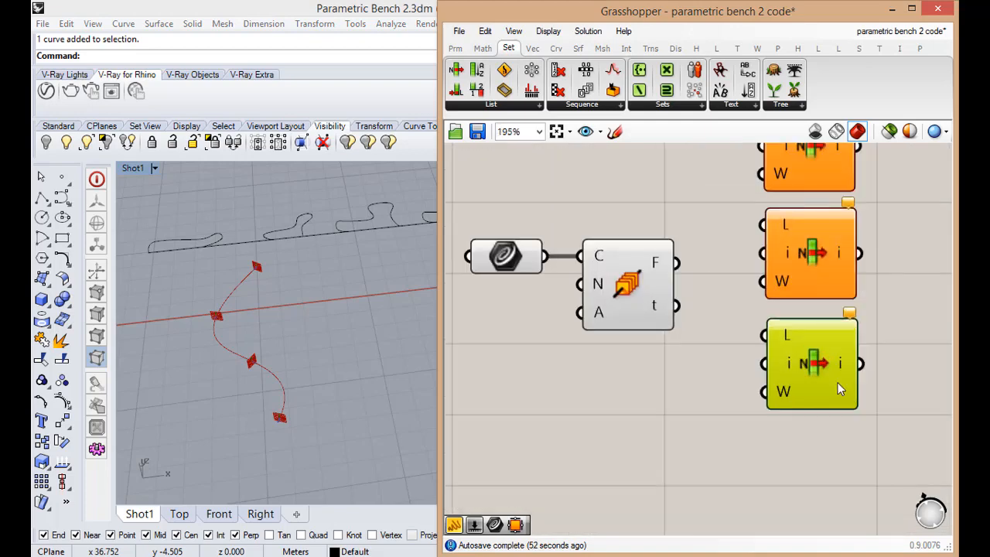
key(ctrl+v)
click(827, 476)
scroll(827, 477, down, 3)
scroll(816, 293, up, 2)
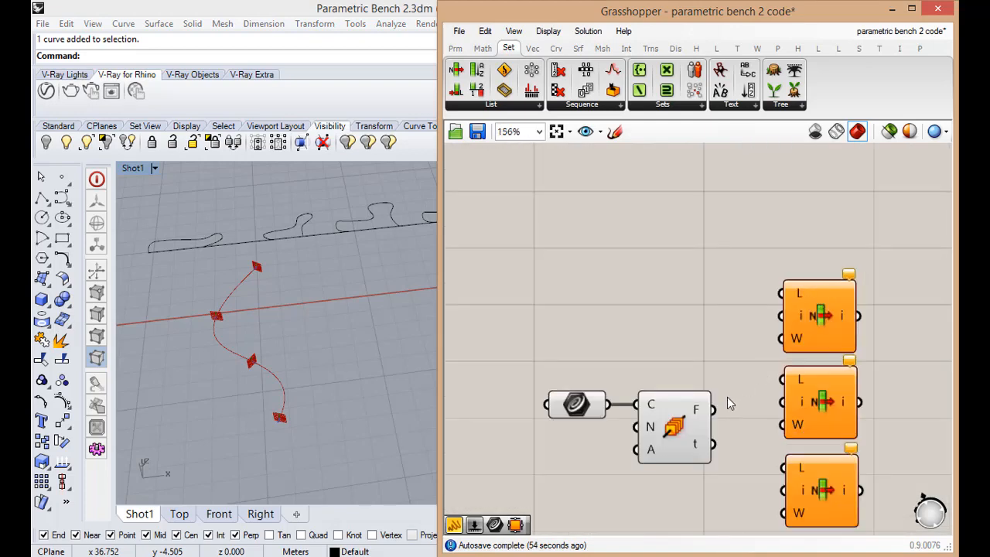
- Connect the F output of Perp Frames to the L inputs of all four List Item components
drag(713, 411, 781, 468)
right_drag(719, 408, 713, 392)
scroll(714, 391, down, 2)
scroll(726, 418, up, 2)
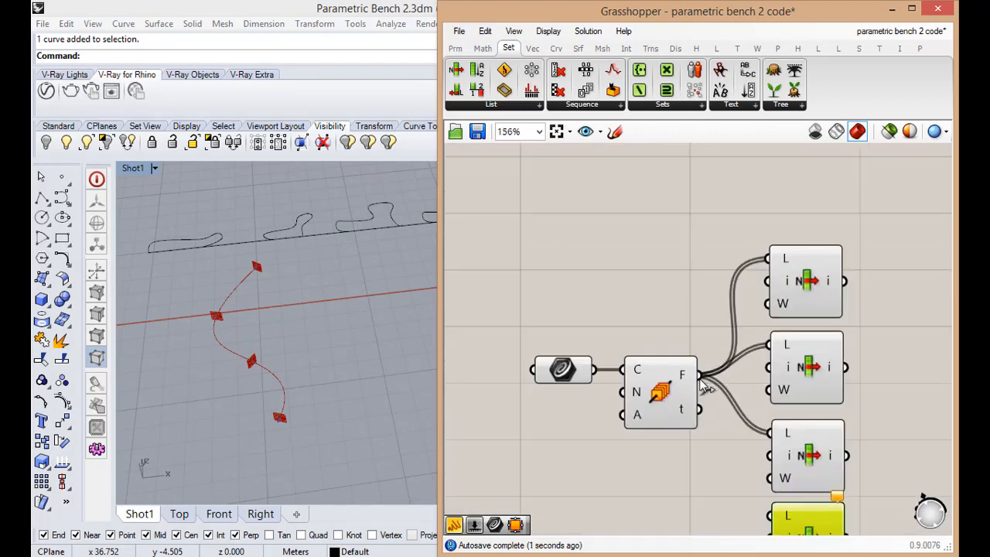
drag(699, 375, 769, 515)
right_click(788, 281)
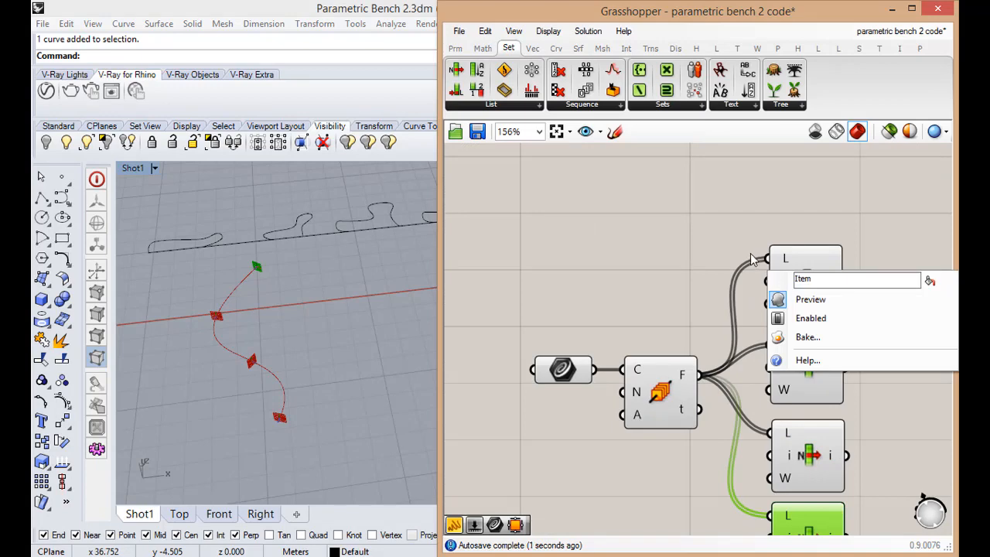
right_click(782, 280)
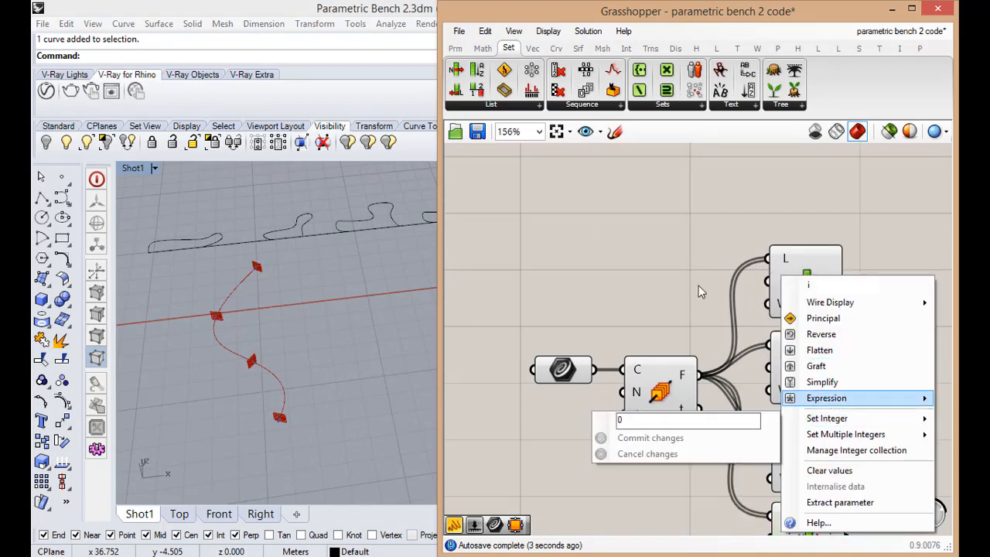
click(698, 286)
right_click(789, 365)
click(697, 473)
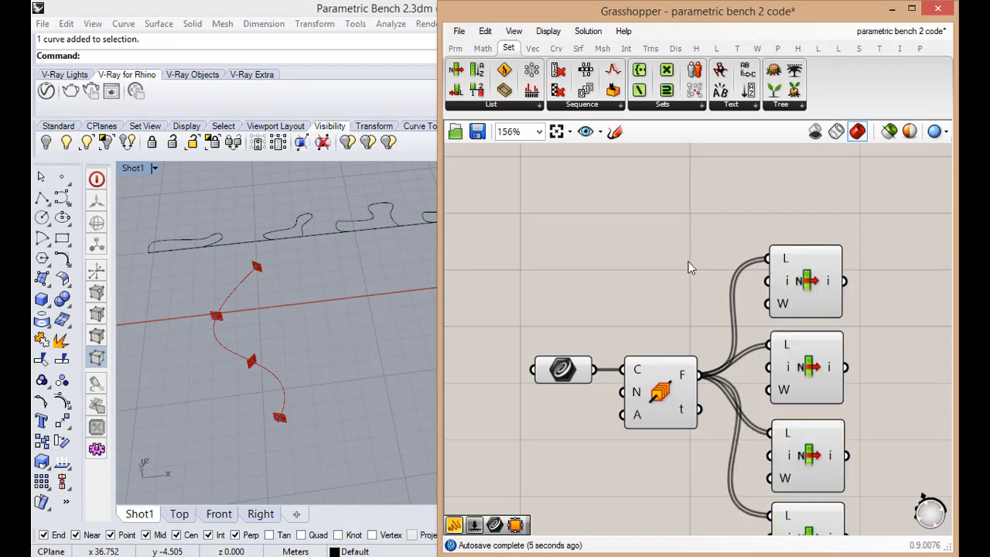
double_click(688, 257)
- Set the i input of the second List Item to 1 and of the third List Item to 2
right_click(787, 365)
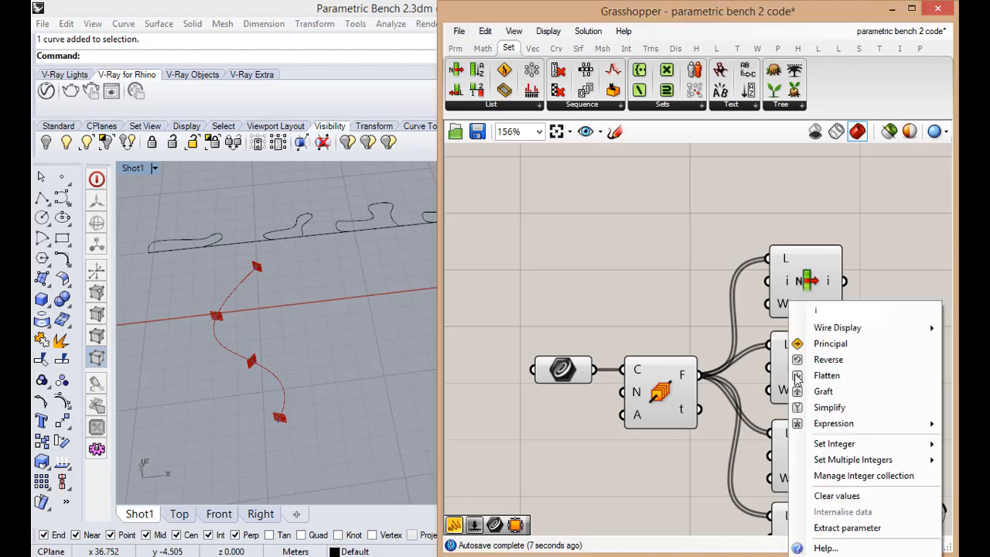
mouse_move(833, 443)
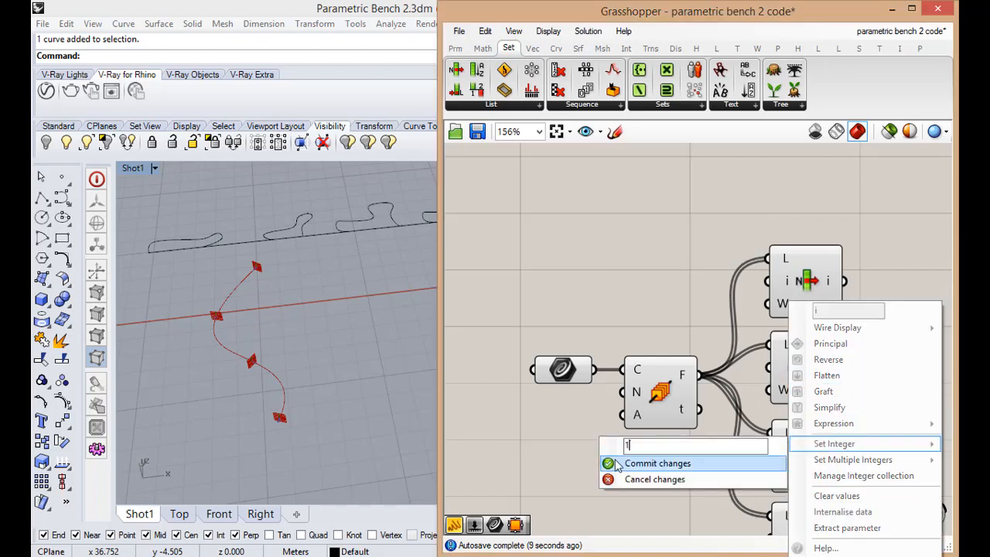
click(779, 463)
right_click(787, 456)
mouse_move(814, 446)
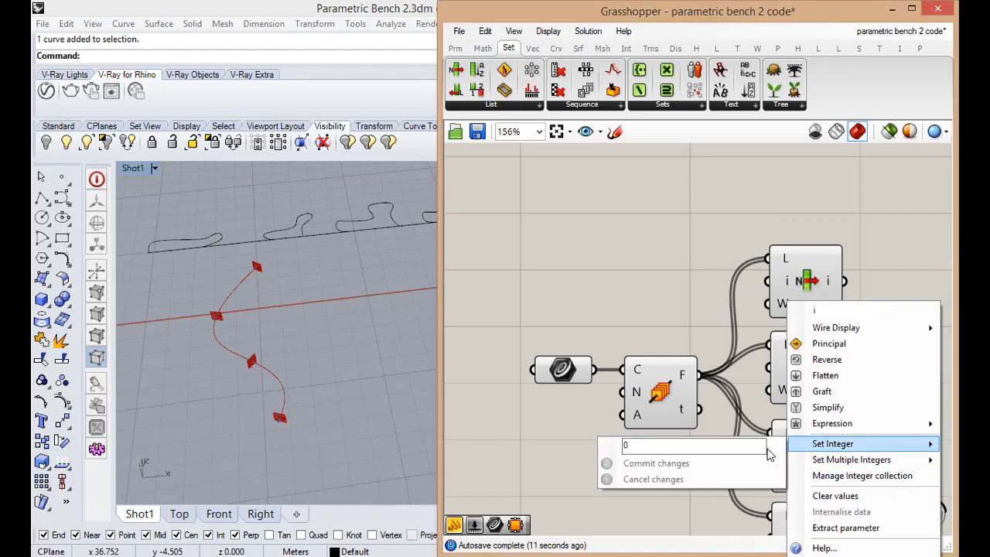
drag(657, 446, 599, 462)
text(2)
click(625, 464)
- Set the i input of the fourth List Item to 3
scroll(632, 431, down, 3)
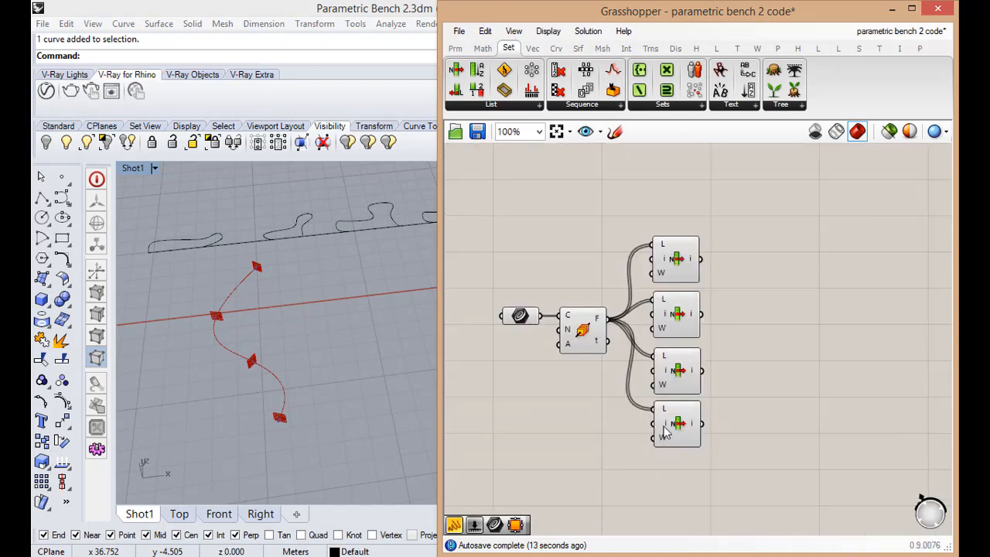
right_click(663, 431)
mouse_move(695, 443)
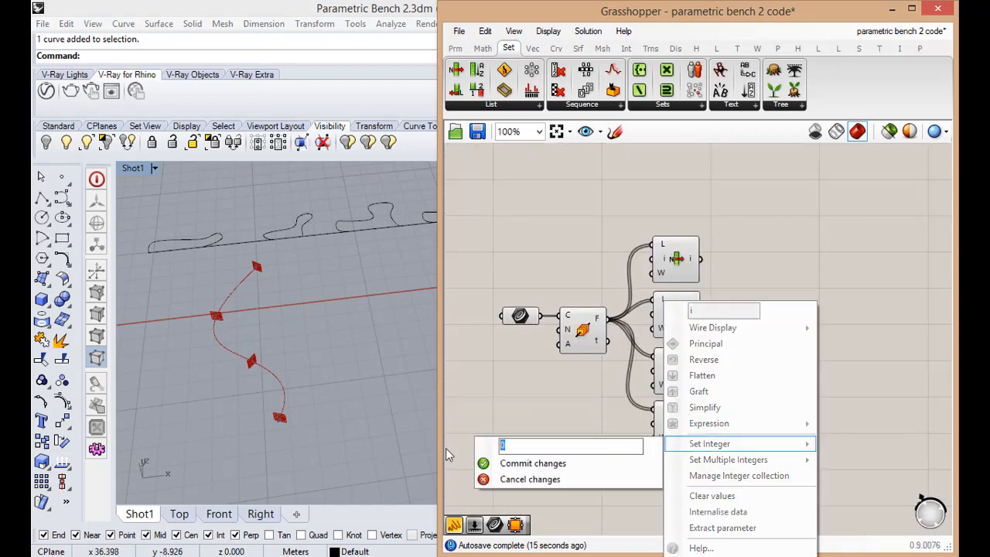
text(3)
click(541, 463)
- Add a Panel above the components, connect the Perp Frames F output to it, and move it clear of the List Items
double_click(579, 200)
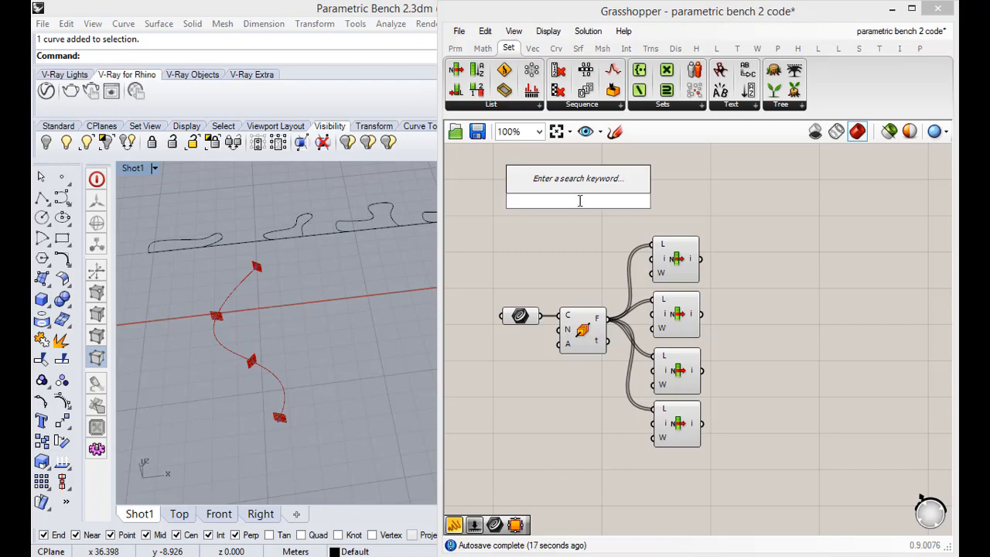
text(panel)
click(541, 164)
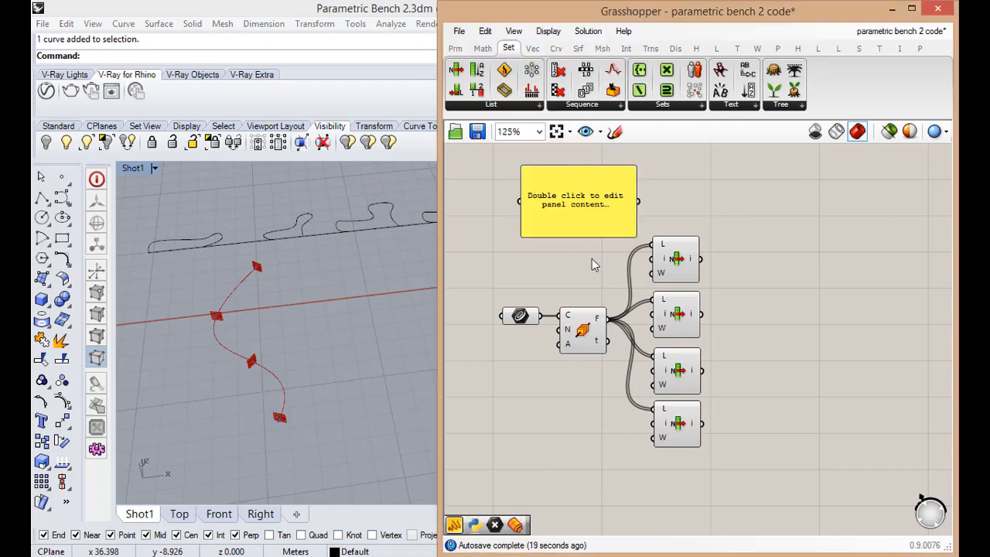
scroll(591, 258, up, 3)
scroll(679, 379, down, 2)
drag(676, 362, 685, 249)
drag(722, 253, 729, 226)
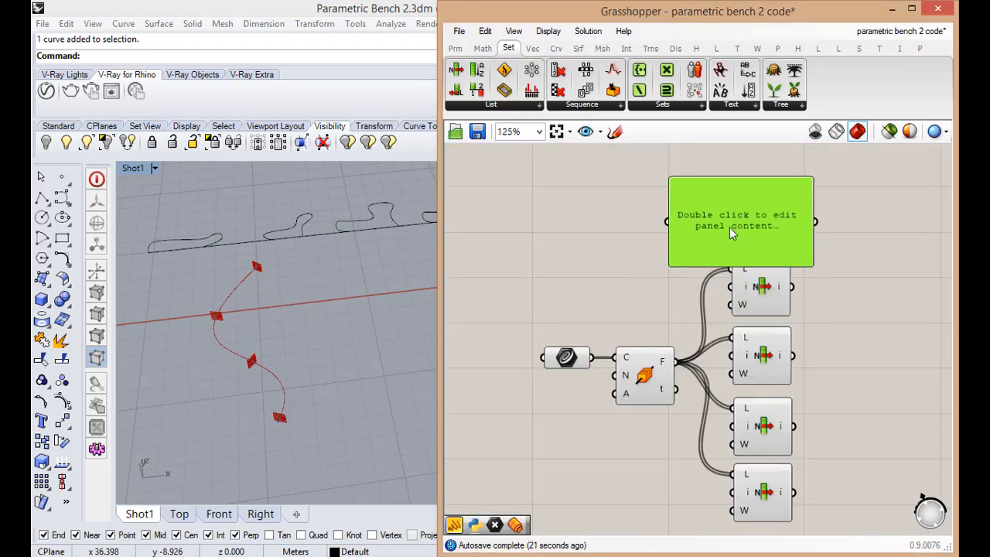
drag(677, 362, 723, 348)
drag(678, 268, 560, 229)
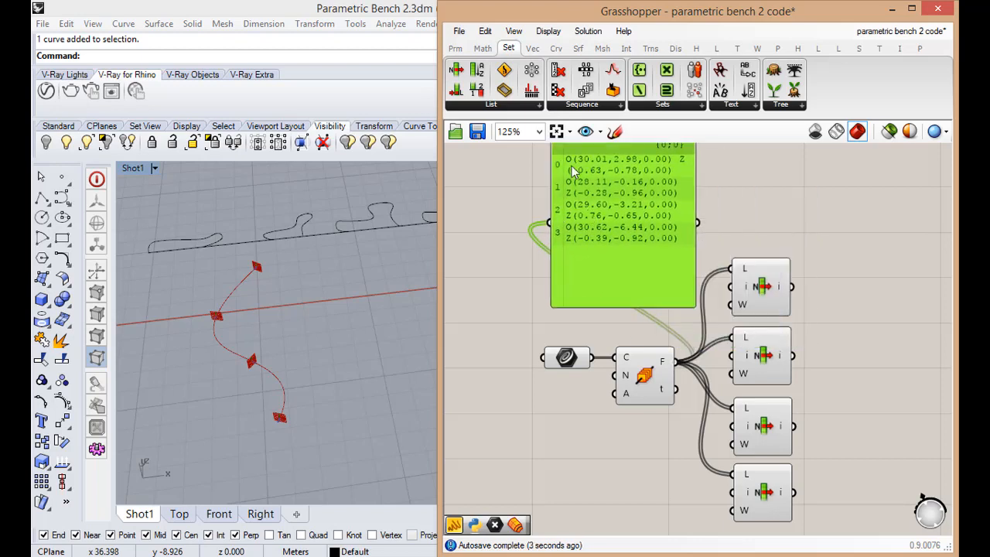
- Select each List Item in turn to check which frame along the rail it retrieves, comparing against the Panel's frame list
click(756, 283)
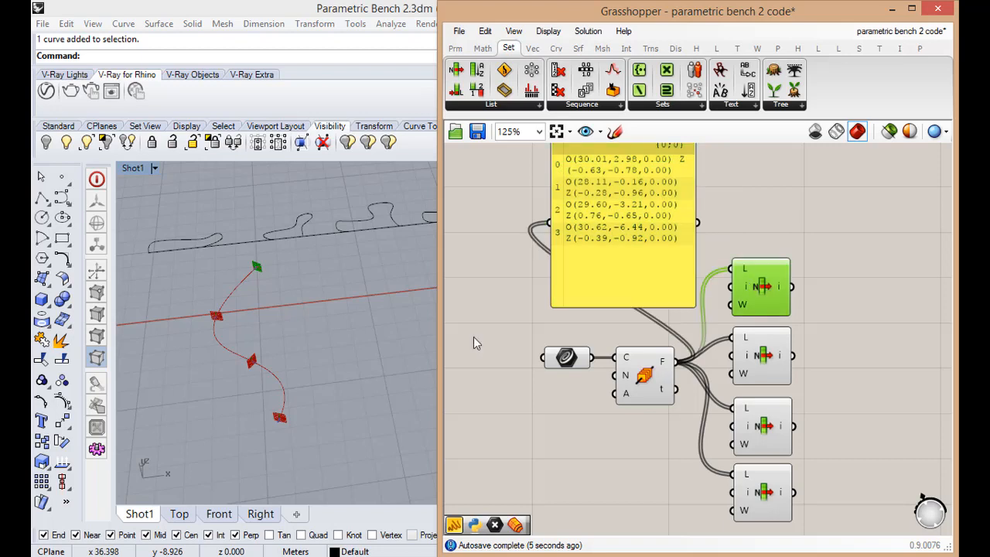
click(758, 355)
click(762, 433)
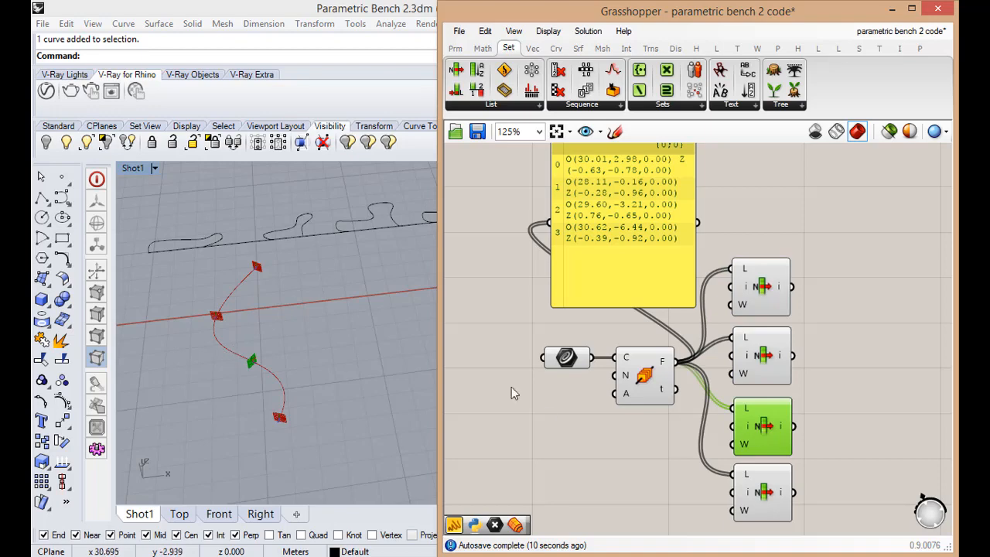
click(753, 499)
click(587, 493)
scroll(586, 493, down, 3)
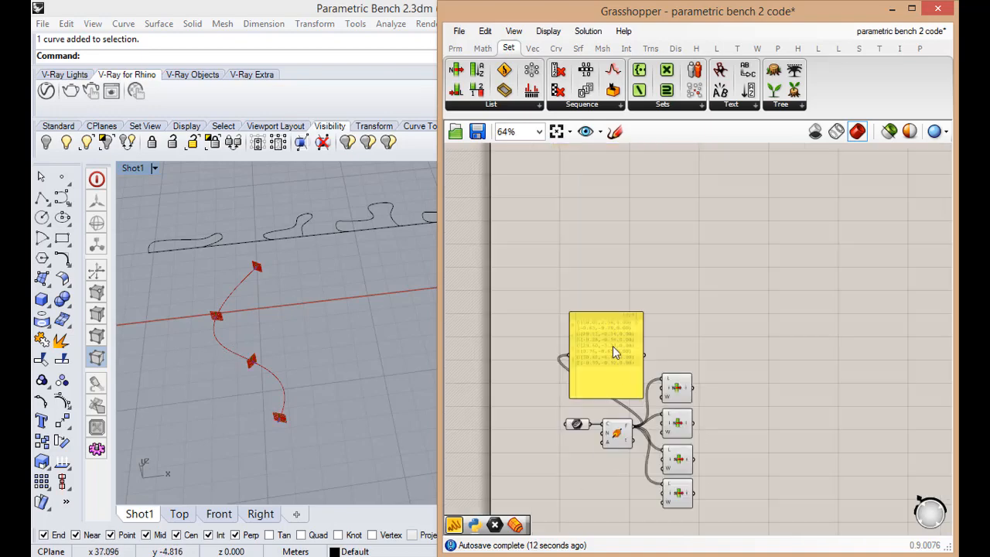
scroll(612, 346, up, 2)
click(613, 373)
click(705, 414)
click(704, 458)
click(705, 508)
- Delete the Panel that lists the Perp Frames output
right_drag(696, 500, 695, 478)
scroll(690, 479, up, 1)
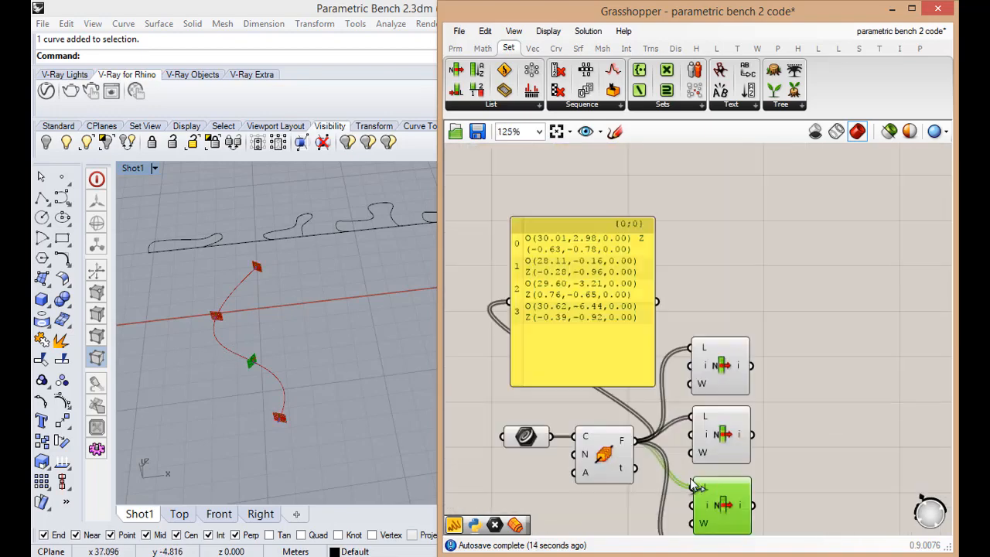
scroll(696, 485, down, 2)
scroll(696, 479, up, 2)
click(612, 275)
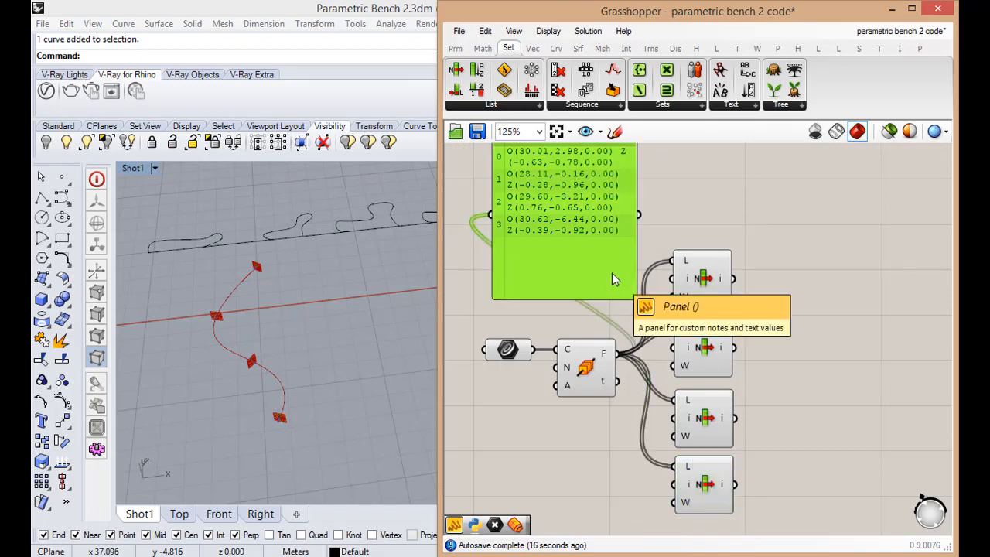
key(Delete)
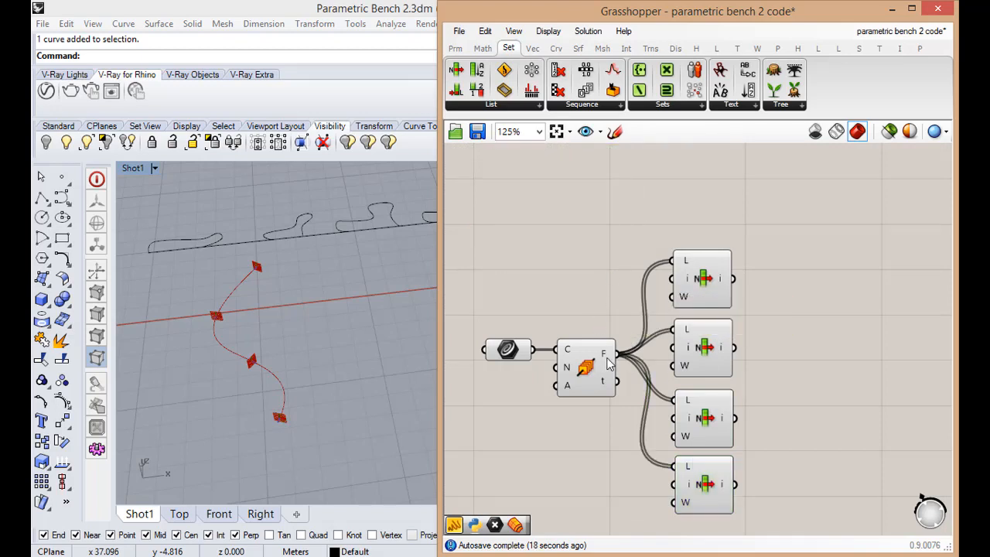
- Add an Orient component beside the List Items and duplicate it into a column of four, one for each List Item
mouse_move(608, 363)
scroll(608, 364, down, 4)
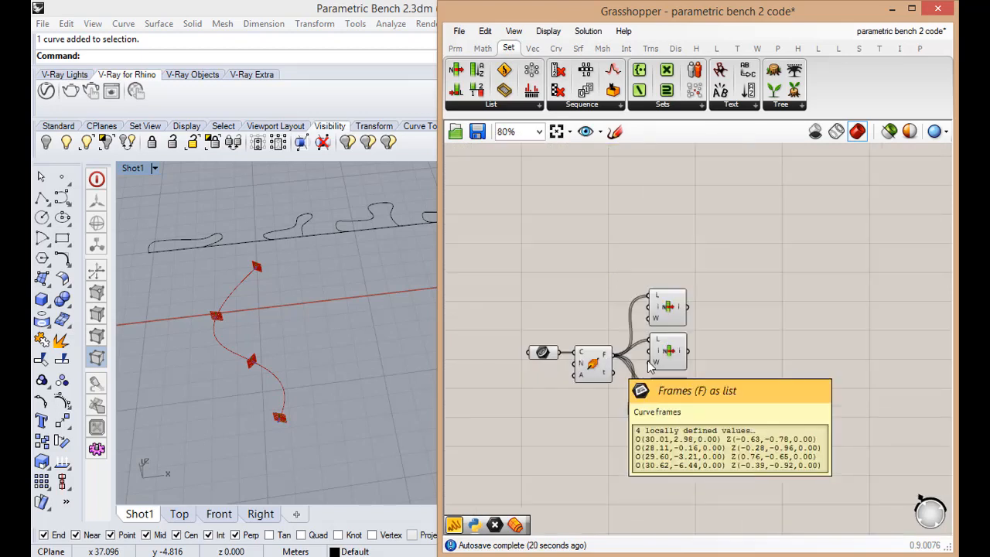
scroll(706, 357, up, 4)
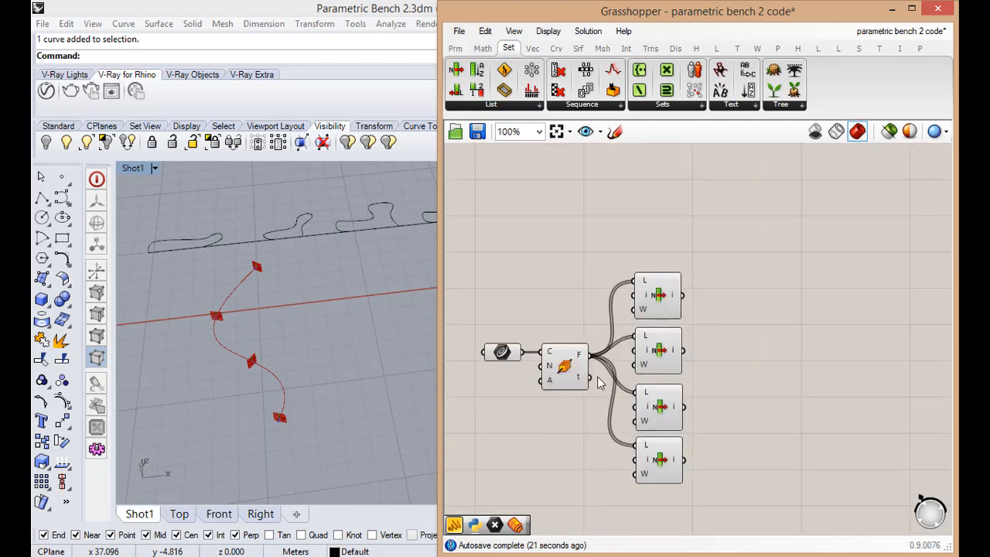
double_click(756, 353)
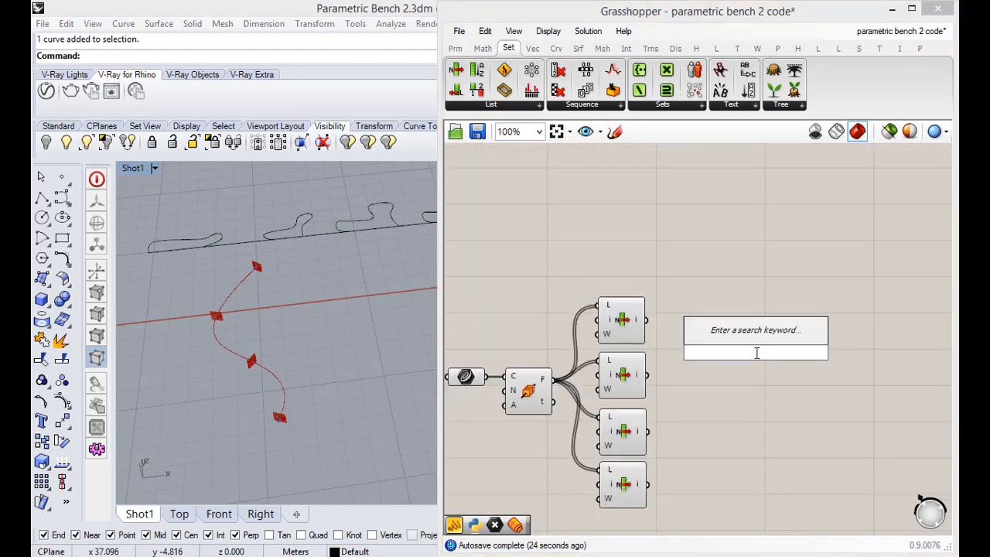
text(or)
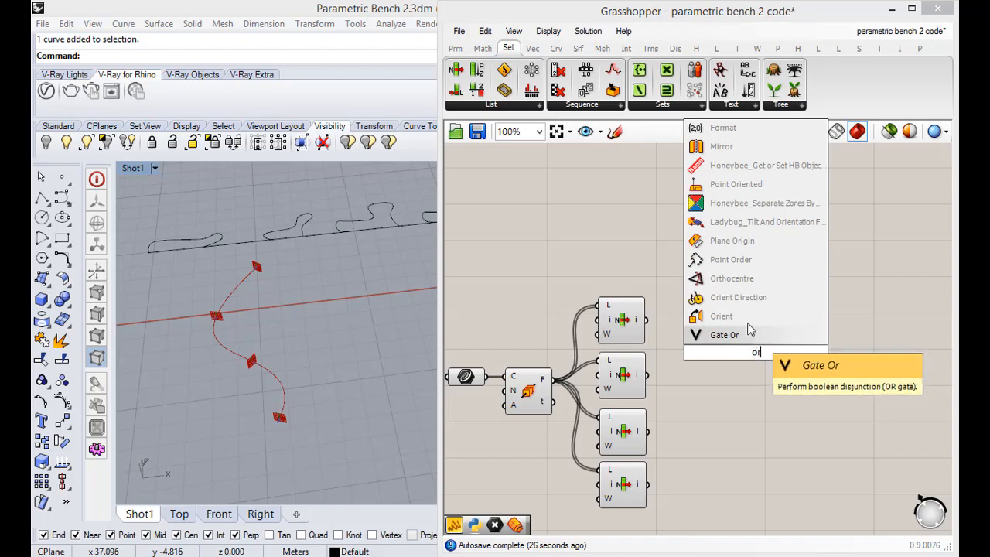
click(748, 334)
click(758, 369)
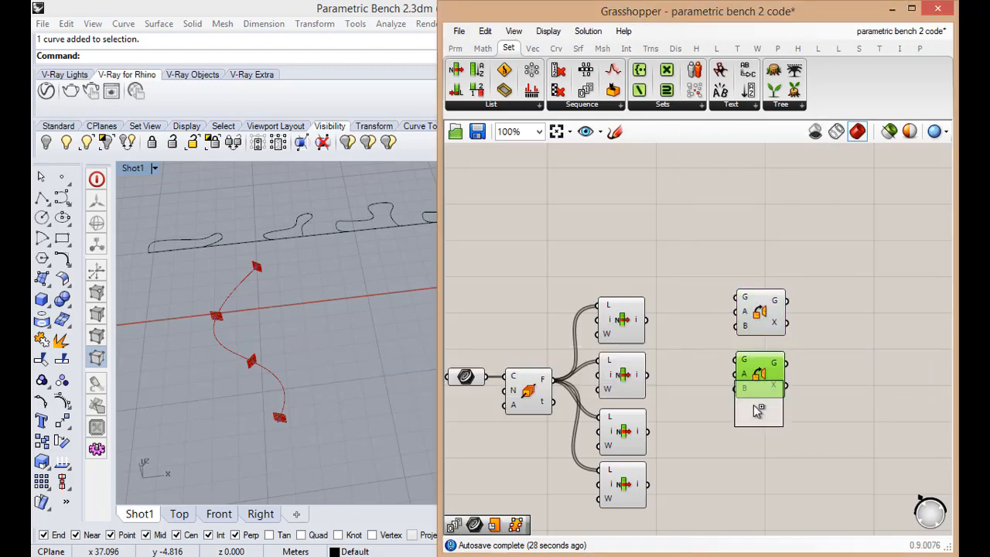
click(752, 443)
click(758, 506)
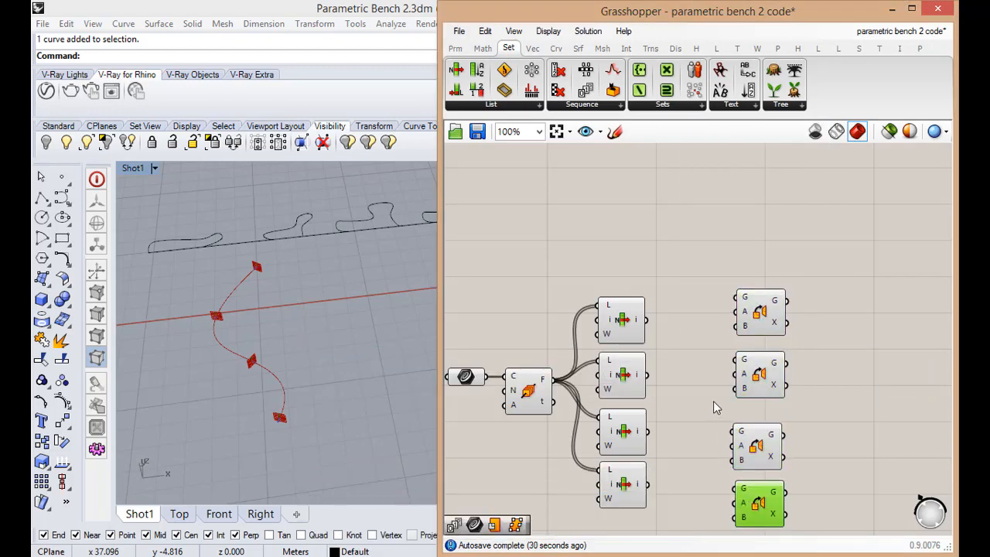
- Move the four Orient components together farther from the List Items to leave room between the two columns
scroll(712, 401, down, 2)
scroll(749, 349, up, 2)
scroll(729, 325, down, 3)
drag(841, 497, 730, 302)
drag(734, 299, 776, 299)
click(717, 280)
scroll(715, 266, up, 3)
scroll(716, 272, down, 1)
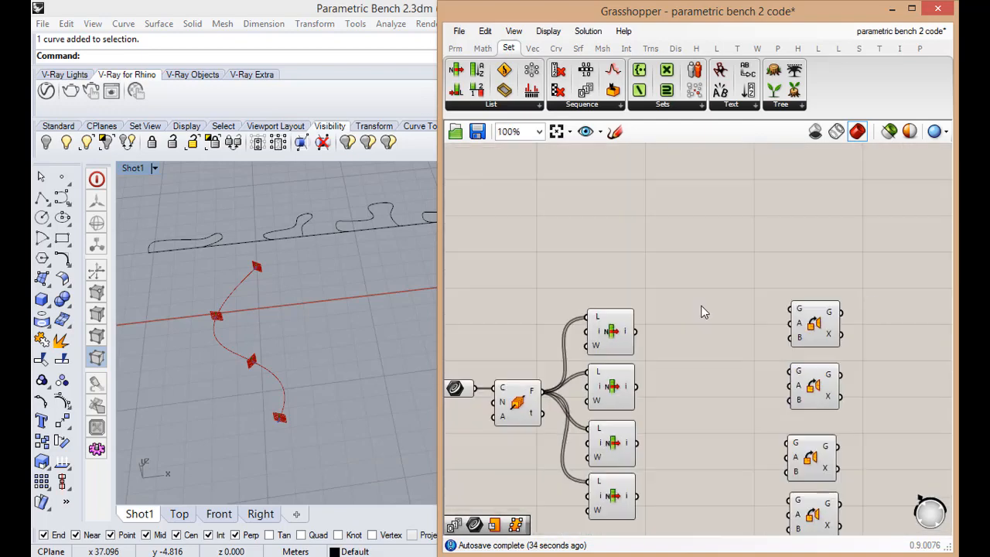
- Add a Curve parameter between the List Items and the Orients, and copy it into a column of four
double_click(713, 299)
text(curve)
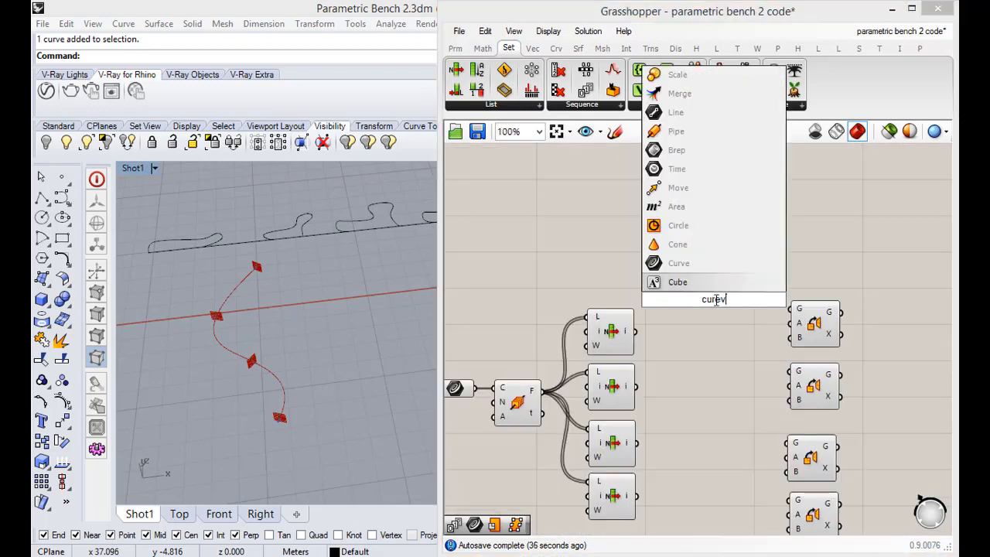
key(Return)
alt+drag(716, 304, 717, 504)
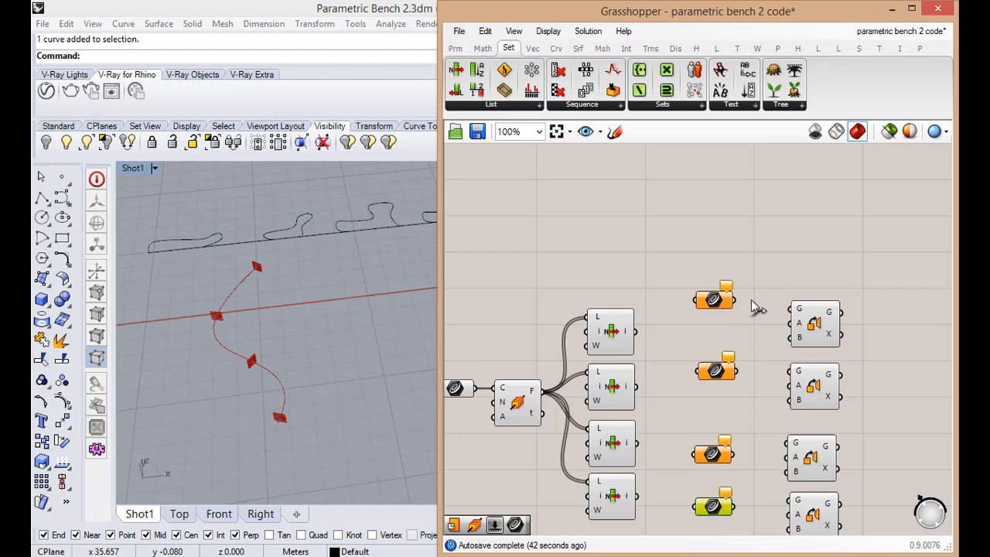
- Connect each of the four Curve parameters to the G input of its matching Orient component
drag(734, 299, 790, 310)
drag(737, 371, 796, 374)
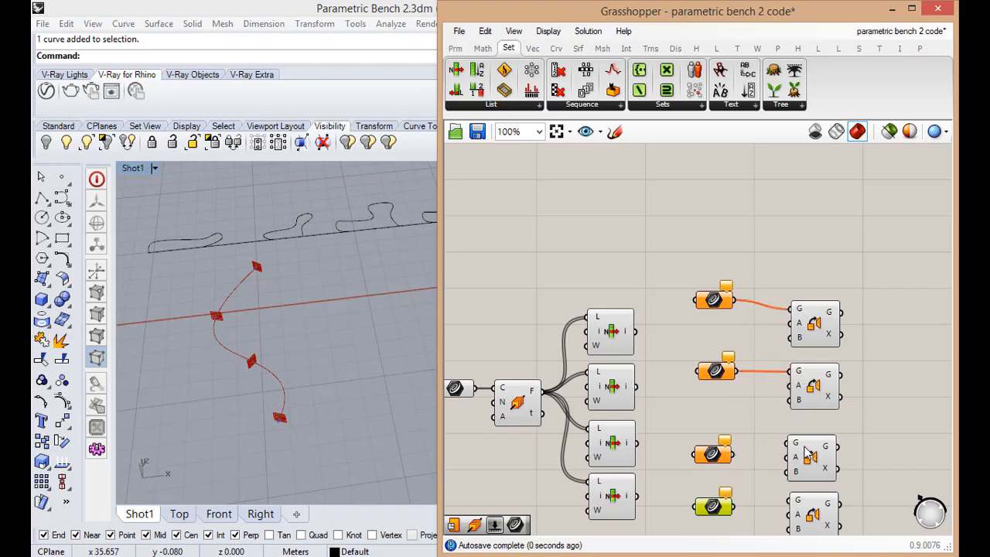
scroll(724, 438, down, 2)
drag(769, 426, 775, 429)
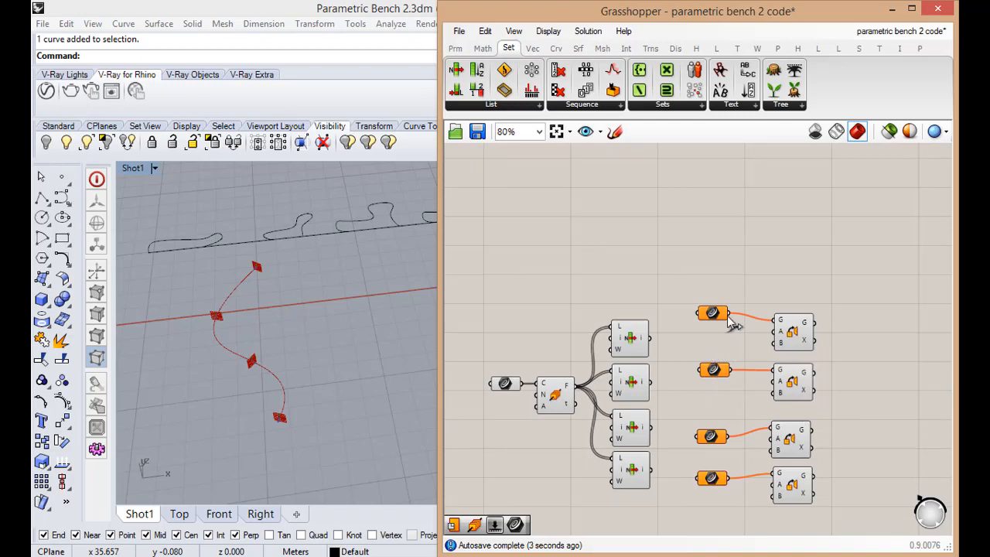
- Move the four Orient components together farther from the Curve parameters to widen the gap
scroll(725, 341, down, 2)
drag(822, 460, 769, 335)
drag(771, 337, 817, 338)
double_click(762, 334)
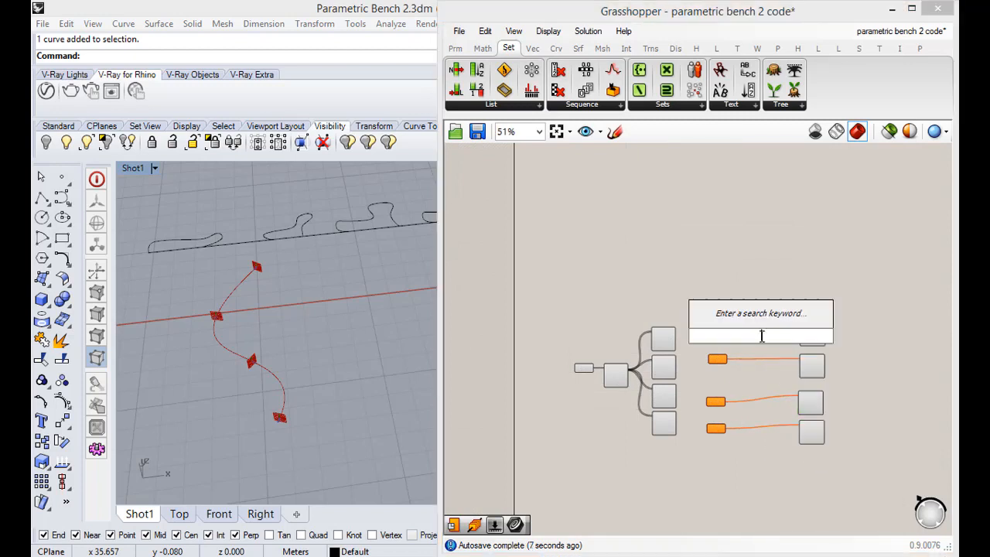
scroll(754, 332, up, 3)
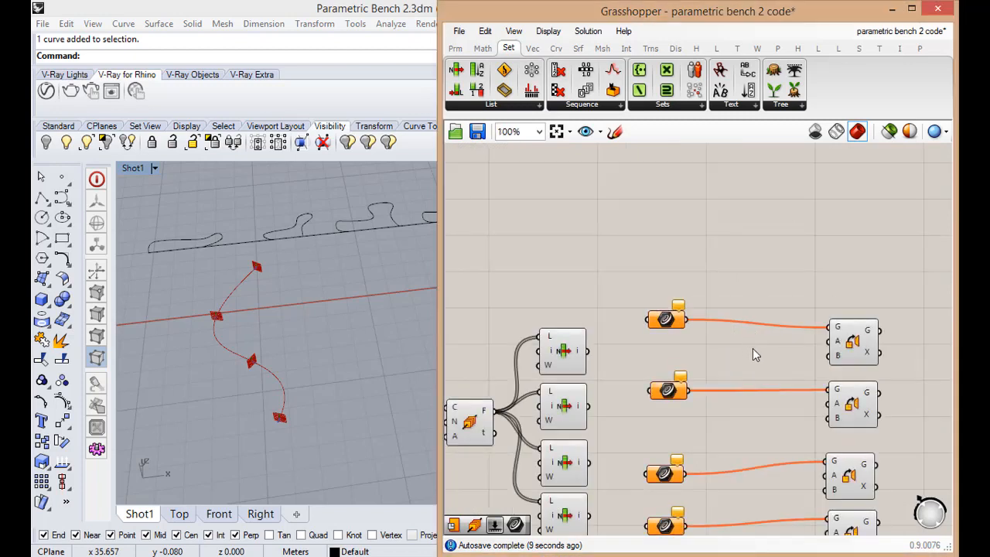
double_click(725, 290)
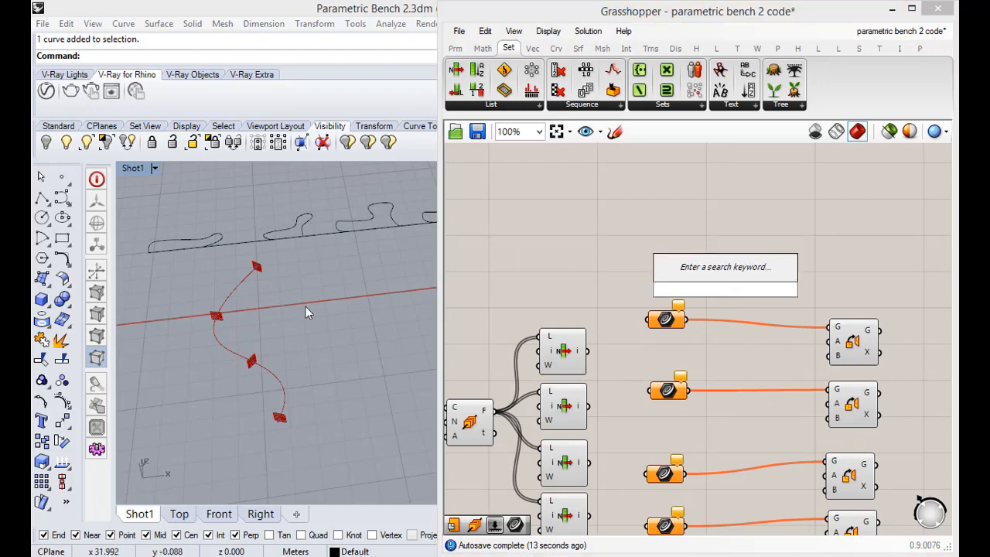
click(186, 237)
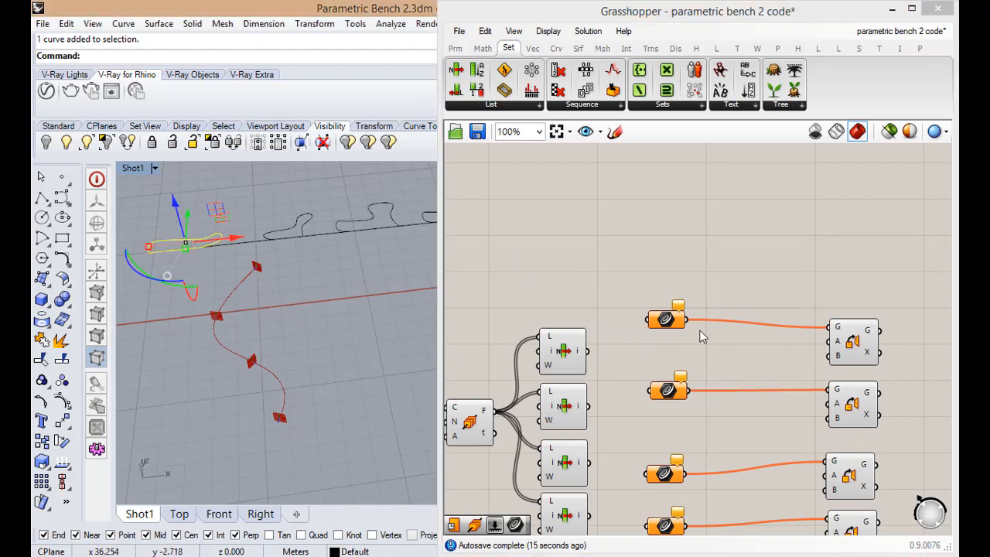
click(405, 277)
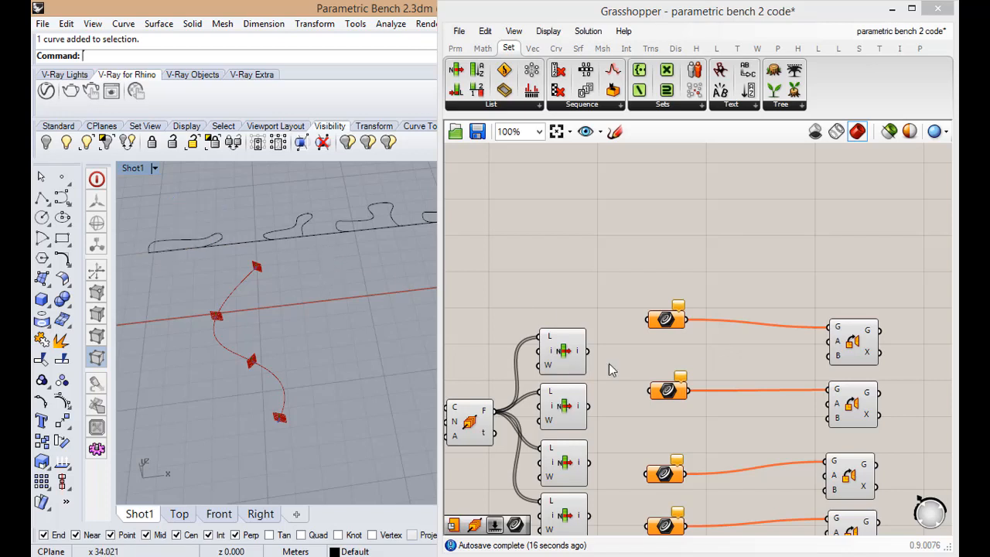
- Add an Area component just below the first Curve, connect that Curve to its G input, and place a copy under the second Curve
double_click(743, 273)
text(are)
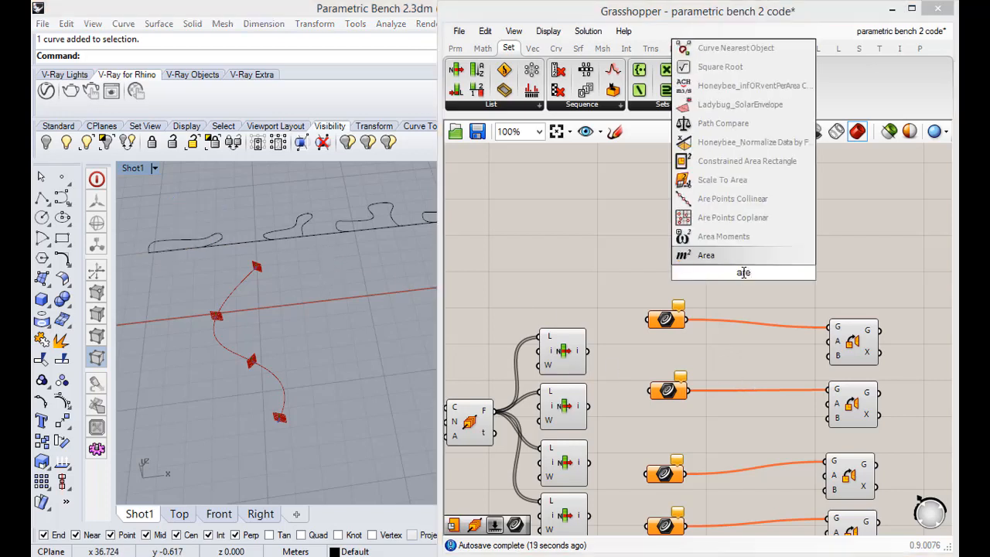
key(Return)
click(747, 289)
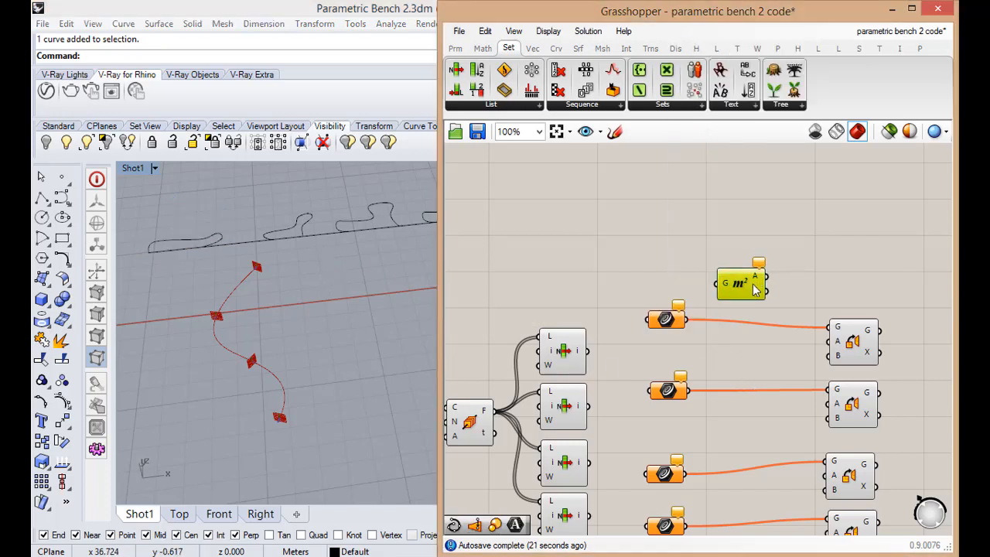
drag(754, 288, 736, 424)
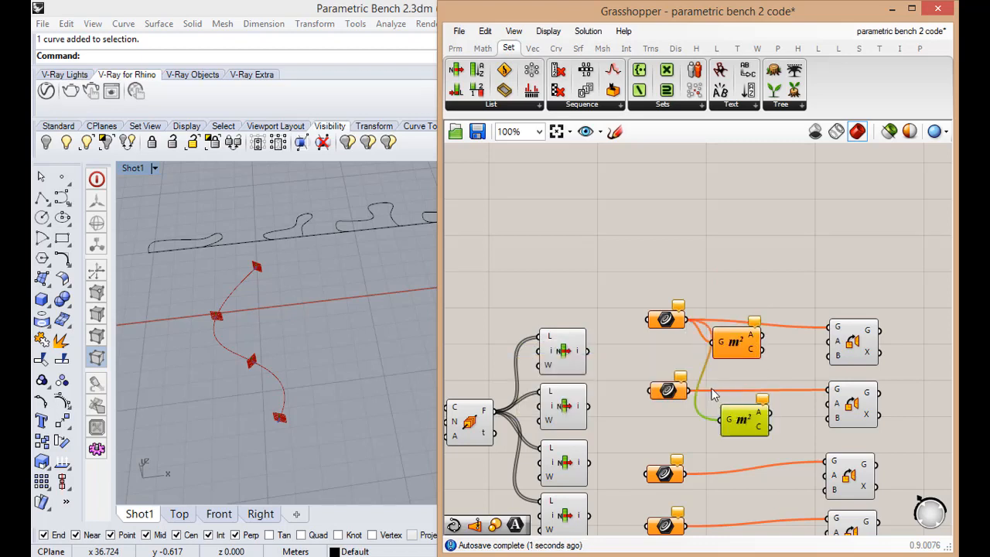
- Disconnect the second Area component from the first Curve and duplicate it twice for the third and fourth Curves
drag(696, 323, 727, 422)
scroll(732, 379, down, 1)
right_drag(733, 440, 732, 334)
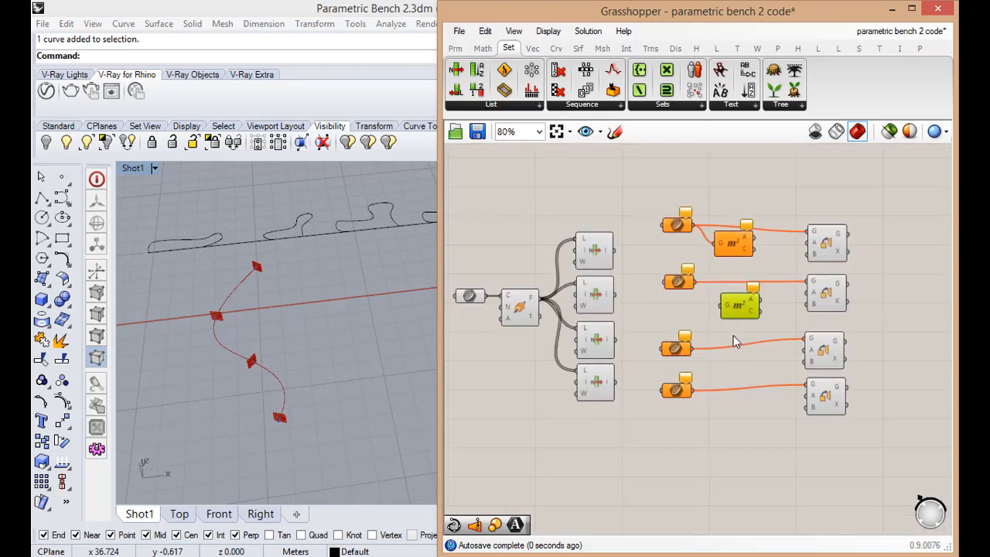
alt+drag(733, 309, 733, 361)
alt+drag(733, 361, 732, 421)
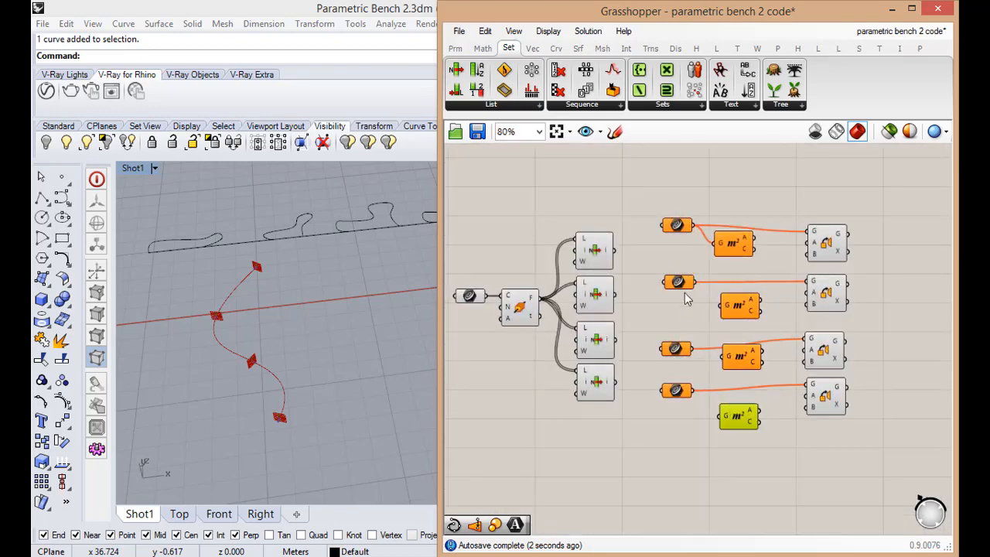
- Connect the second, third and fourth Curves to their Areas' G inputs, and the fourth Area's C output to the fourth Orient's A input
drag(699, 282, 729, 314)
drag(695, 281, 722, 307)
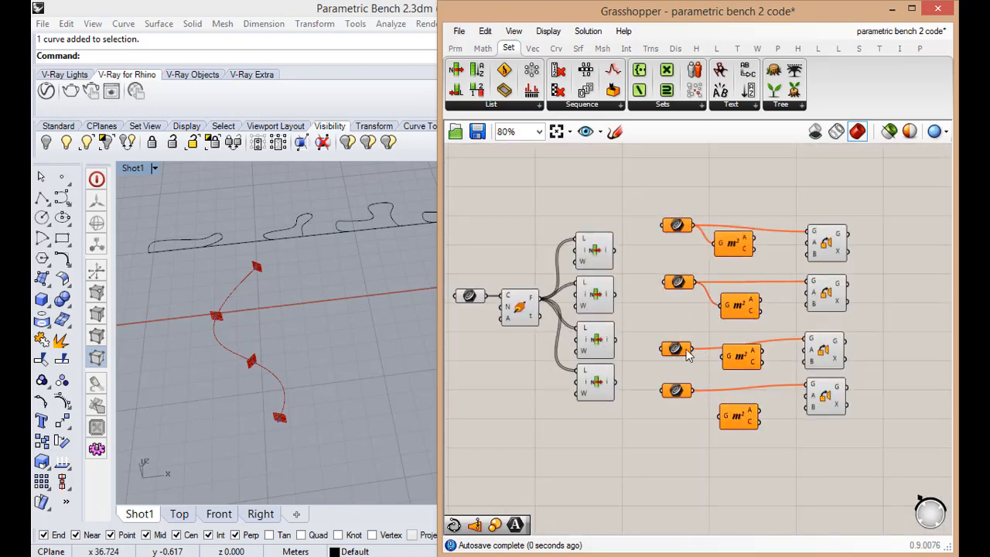
drag(694, 389, 807, 406)
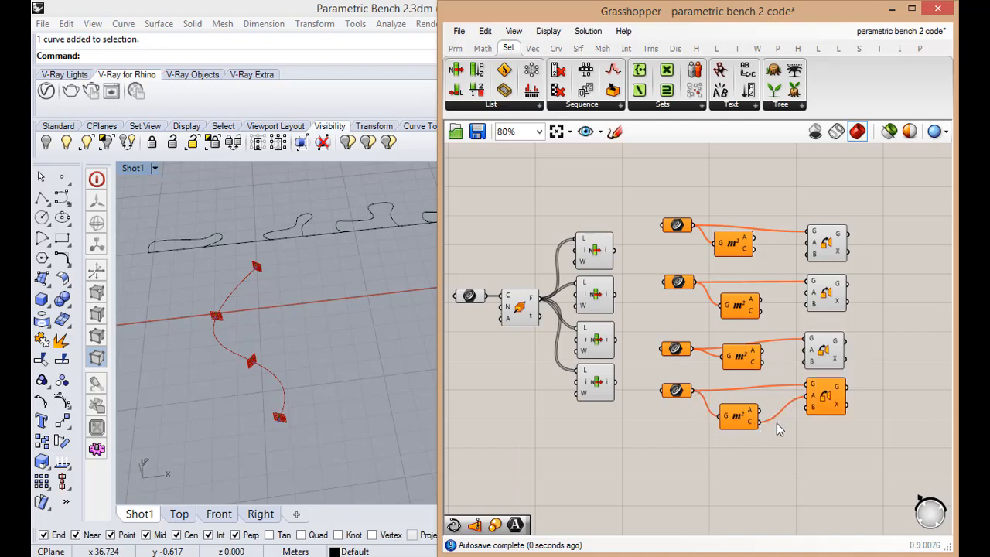
- Read the warning on the fourth Orient component and inspect the fourth Curve parameter that feeds it
scroll(812, 405, up, 3)
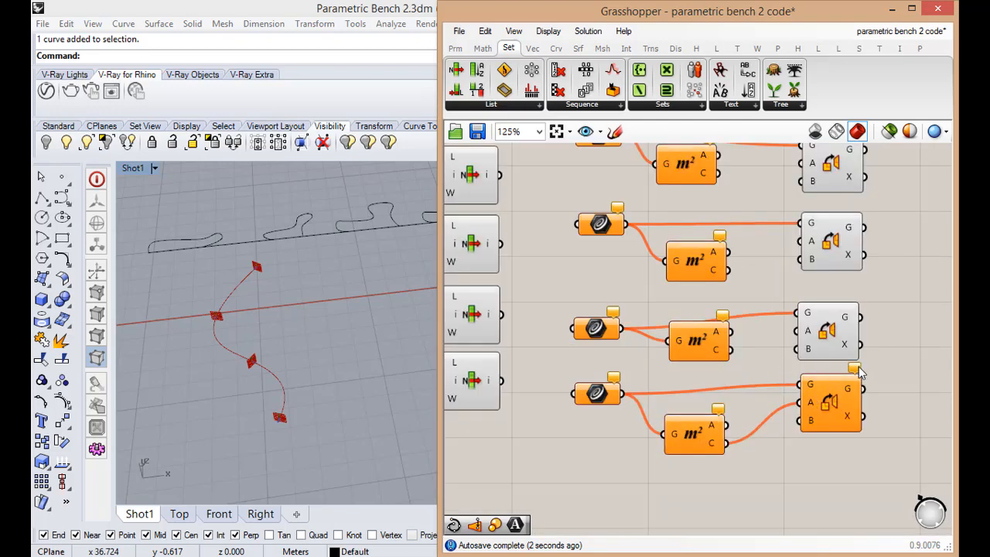
scroll(821, 414, down, 3)
scroll(818, 417, up, 3)
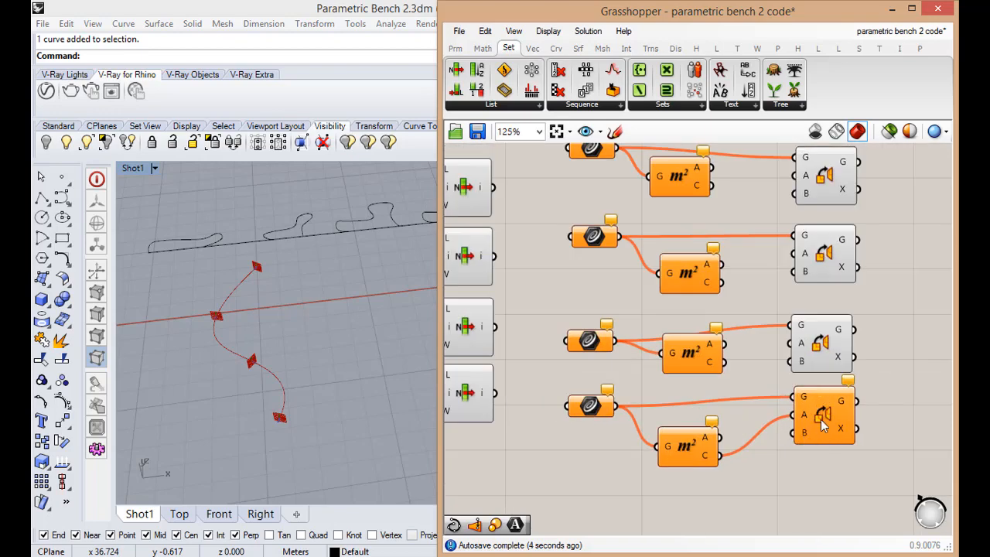
scroll(824, 418, up, 2)
mouse_move(856, 378)
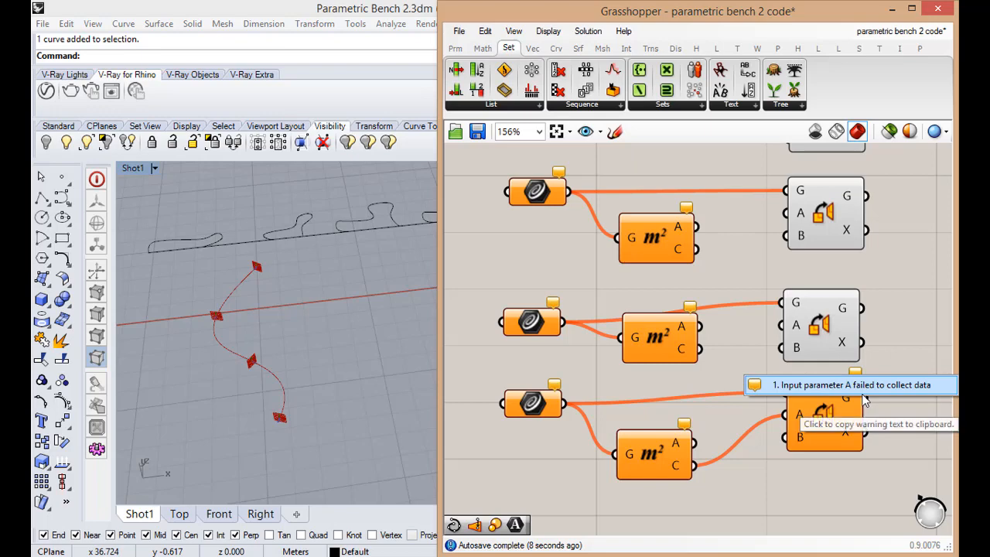
scroll(785, 472, down, 2)
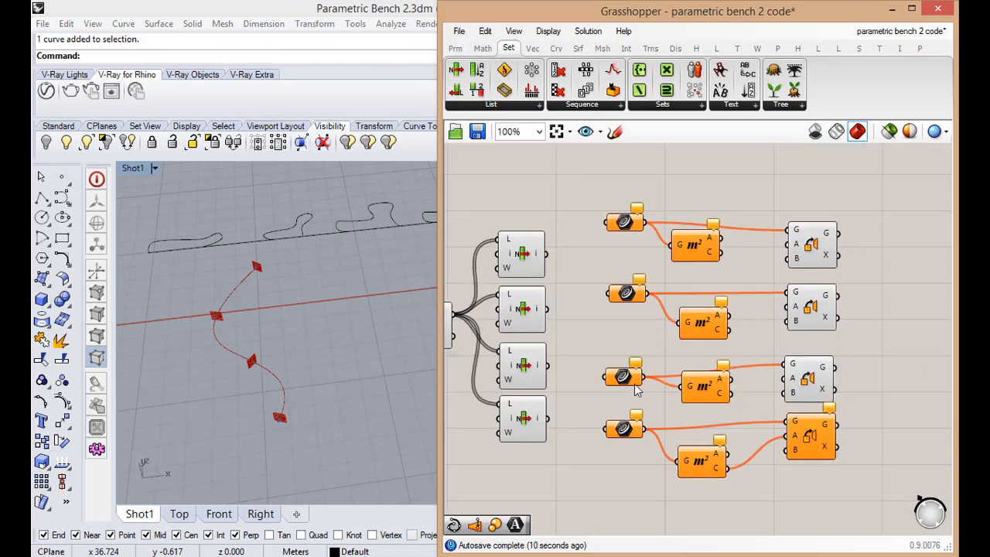
scroll(634, 348, down, 2)
scroll(556, 402, up, 3)
click(545, 416)
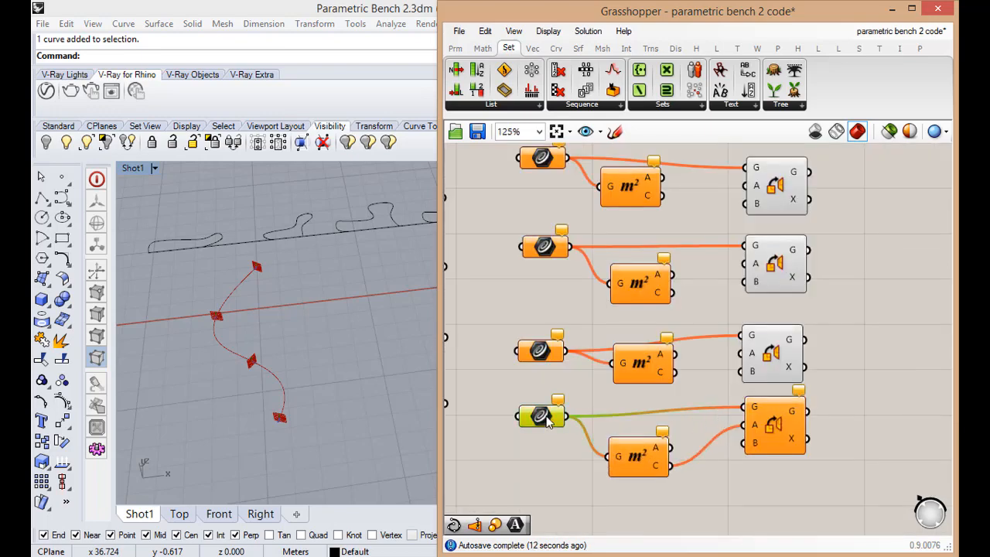
click(537, 437)
scroll(537, 437, down, 2)
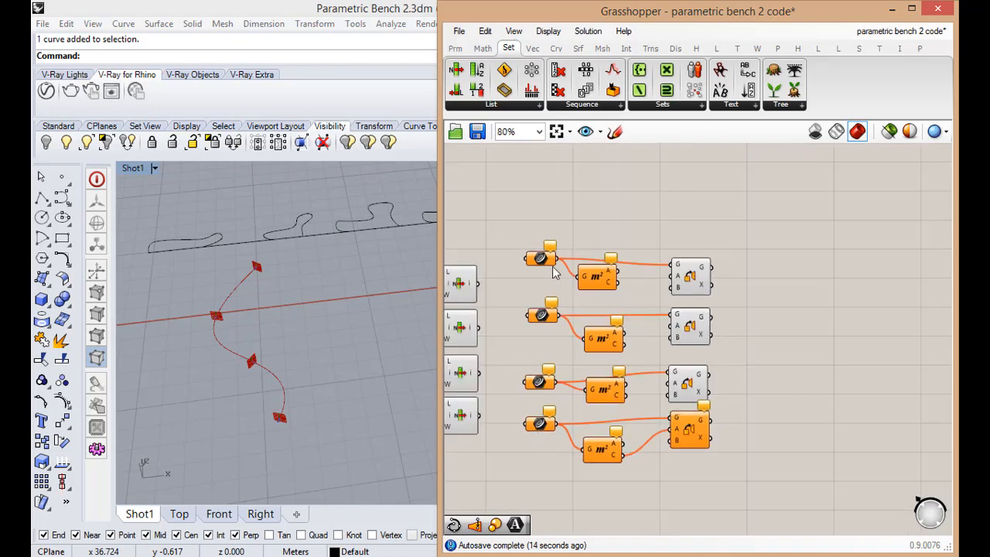
scroll(633, 398, up, 2)
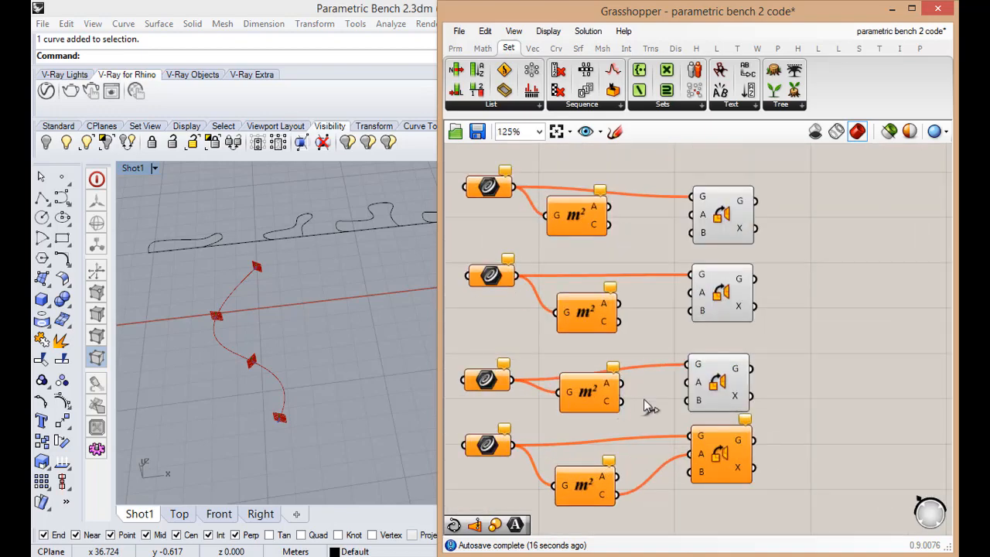
- Connect the C outputs of the third, second and first Area components to the A inputs of their matching Orients
drag(621, 400, 688, 400)
drag(698, 293, 692, 292)
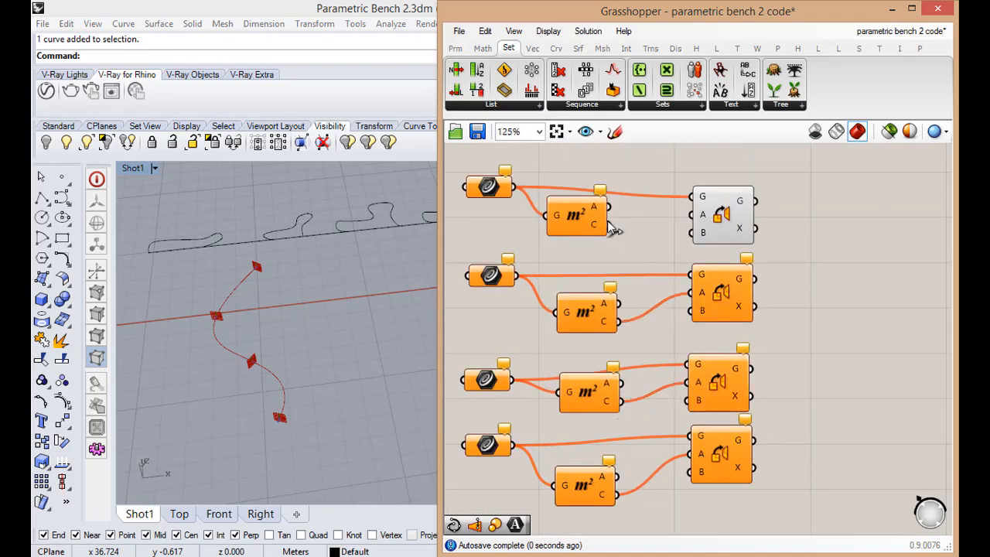
drag(608, 224, 692, 215)
scroll(723, 475, down, 1)
scroll(542, 241, up, 1)
right_click(541, 240)
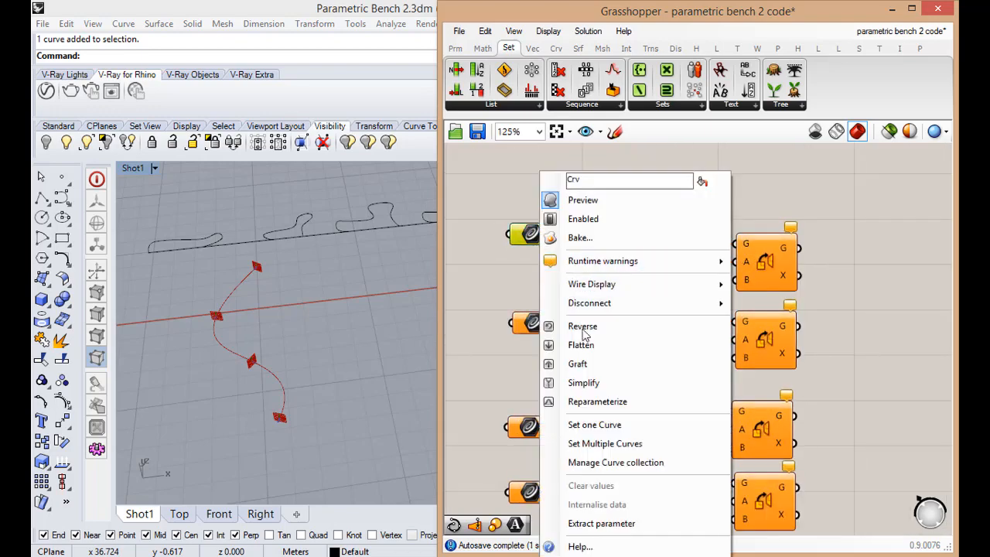
click(502, 282)
- Connect the i output of each of the four List Item components to the B input of its matching Orient component
scroll(603, 263, down, 6)
scroll(538, 258, up, 6)
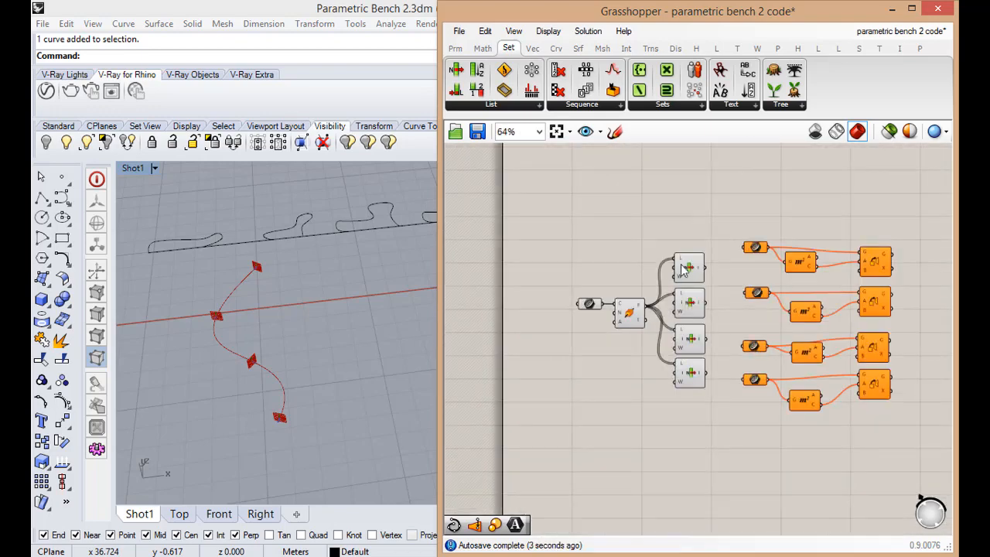
scroll(658, 278, down, 2)
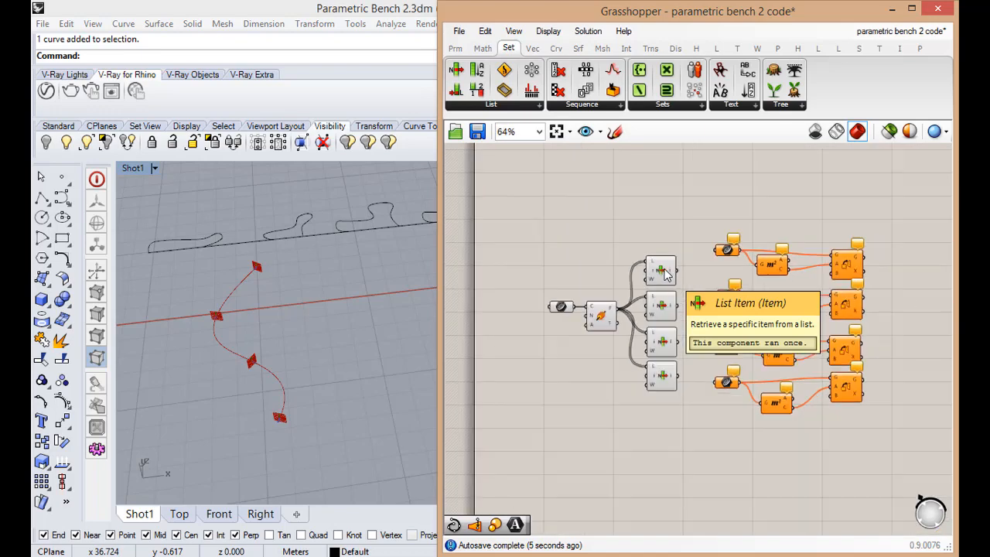
click(630, 285)
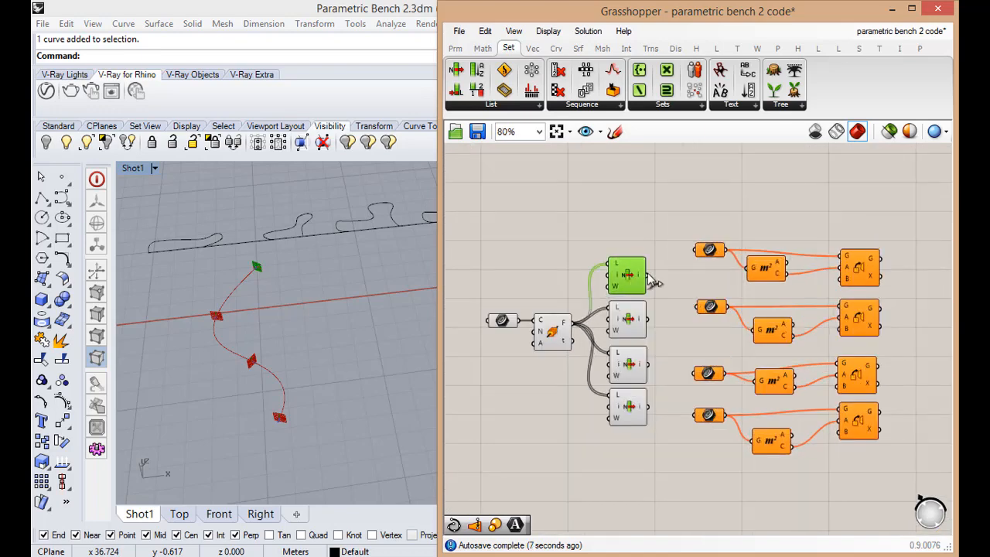
drag(647, 276, 840, 280)
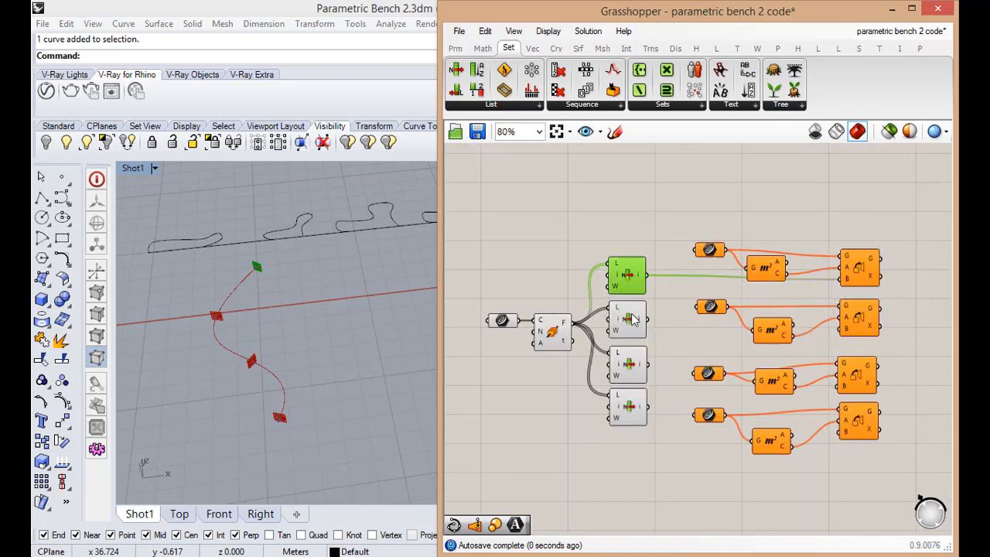
drag(653, 325, 841, 328)
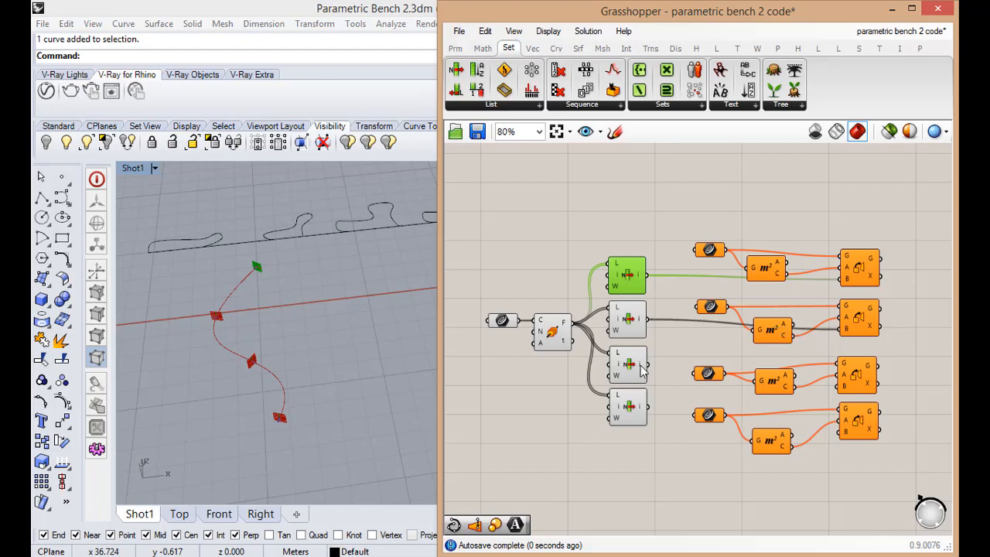
drag(647, 365, 838, 385)
drag(650, 408, 841, 431)
- Reference the first bench section profile in the Rhino viewport as the single curve of the first Curve parameter
click(708, 251)
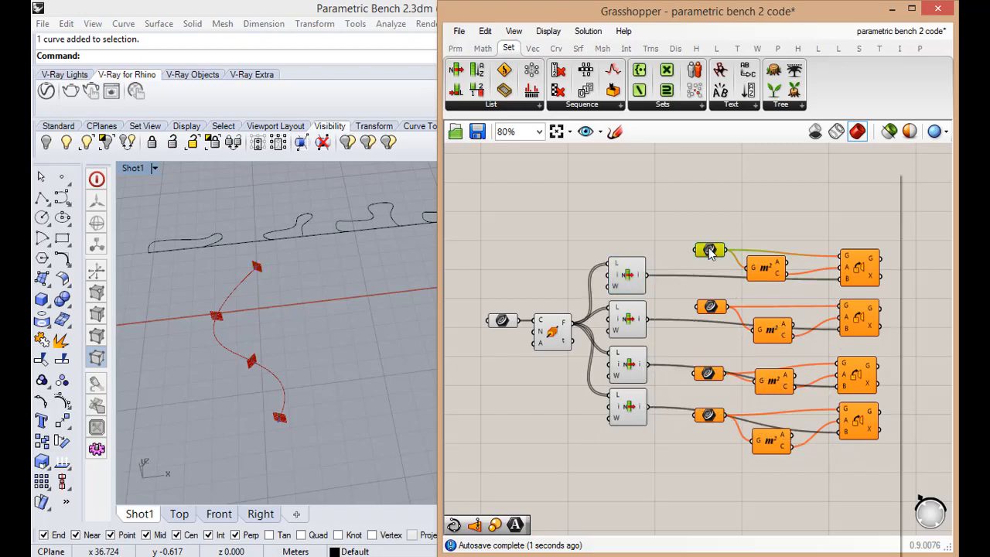
right_click(708, 251)
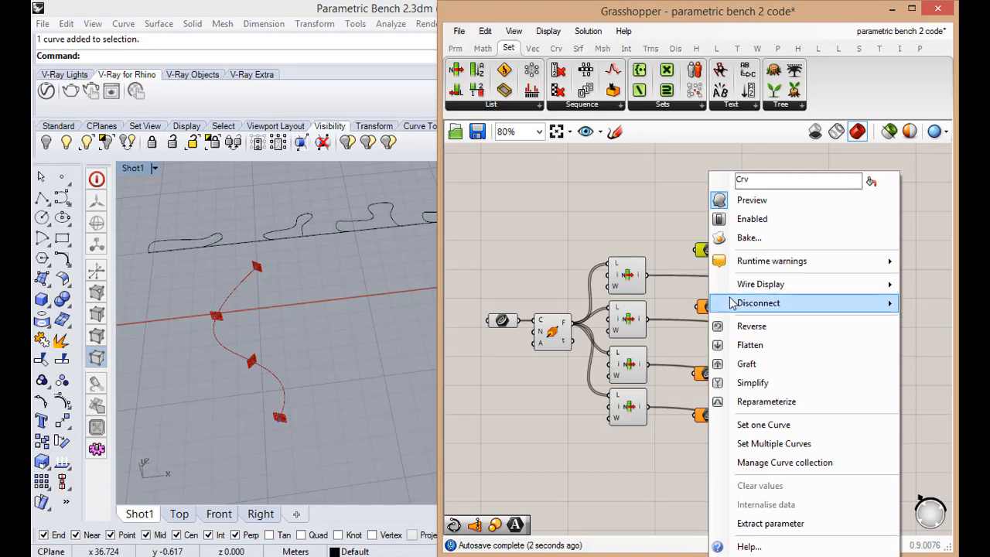
click(742, 425)
click(228, 243)
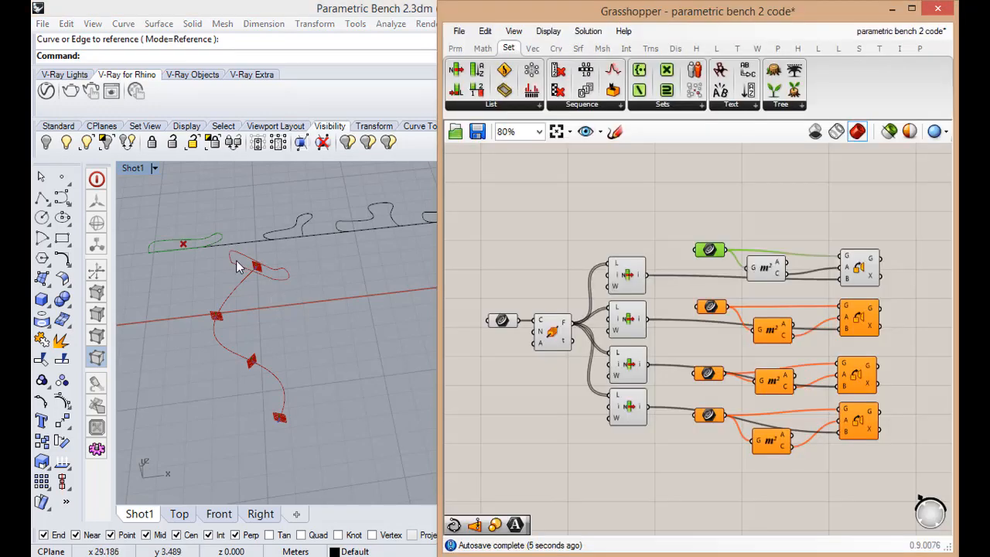
- Reference the second bench section profile as the single curve of the second Curve parameter
click(624, 329)
right_click(624, 329)
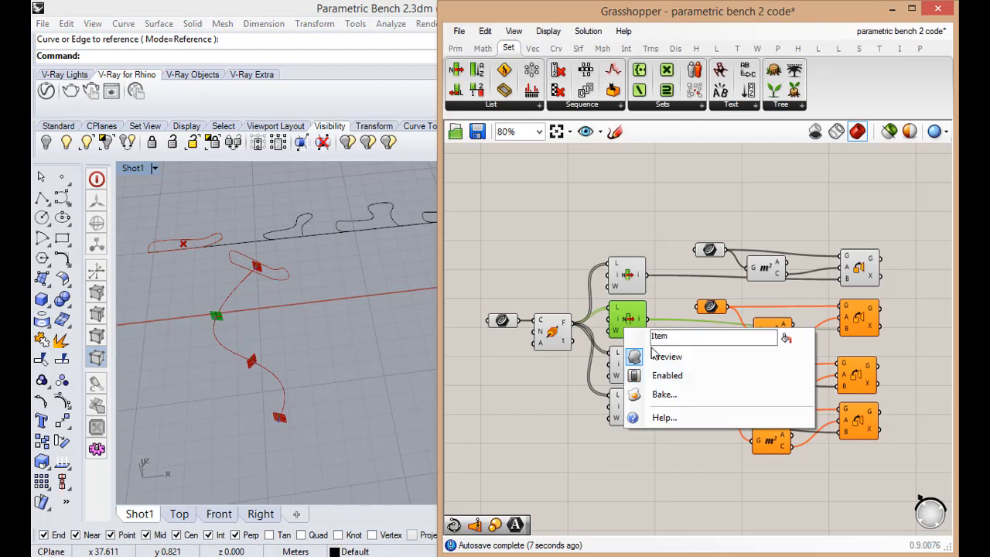
click(551, 428)
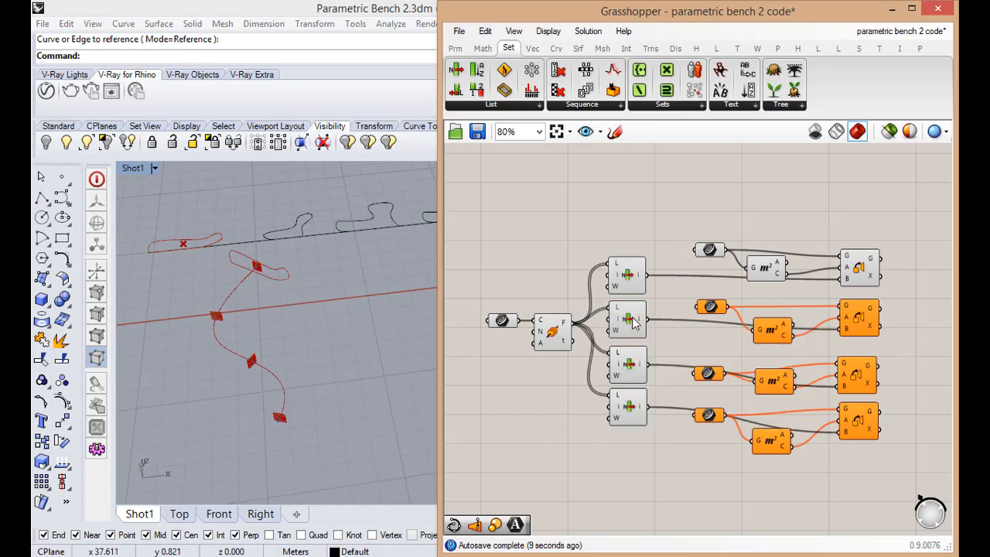
click(632, 318)
right_click(712, 310)
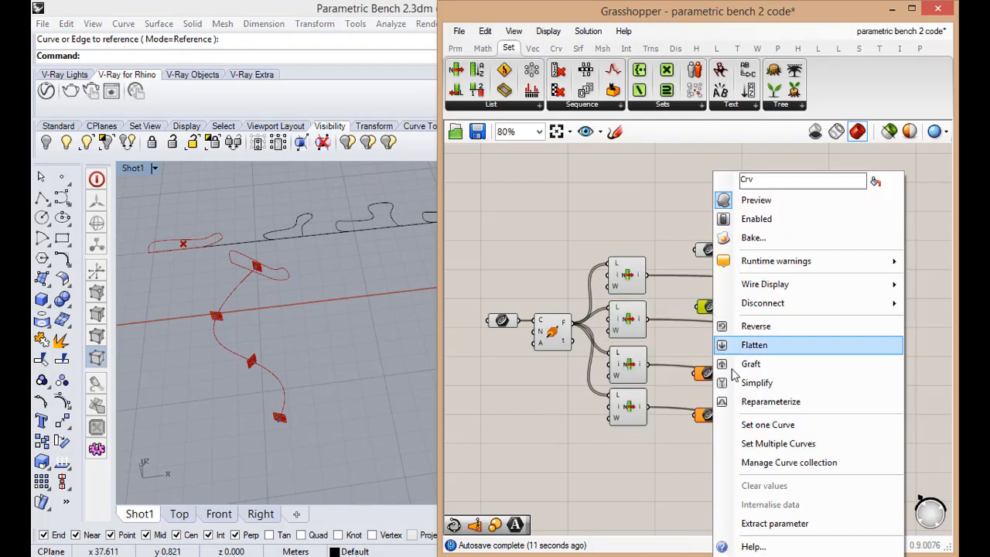
click(747, 424)
click(301, 222)
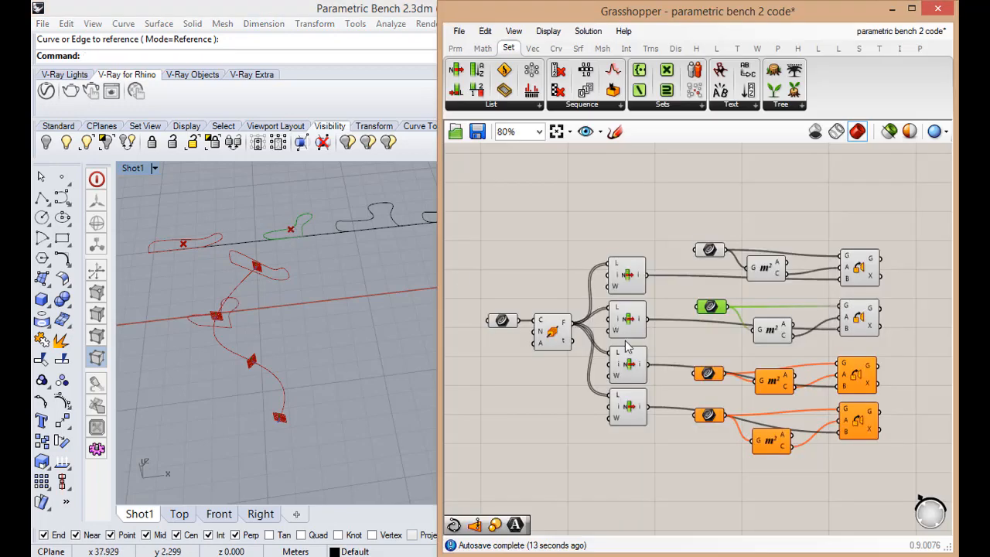
- Reference the third and fourth bench section profiles in the third and fourth Curve parameters respectively
right_click(710, 374)
click(747, 423)
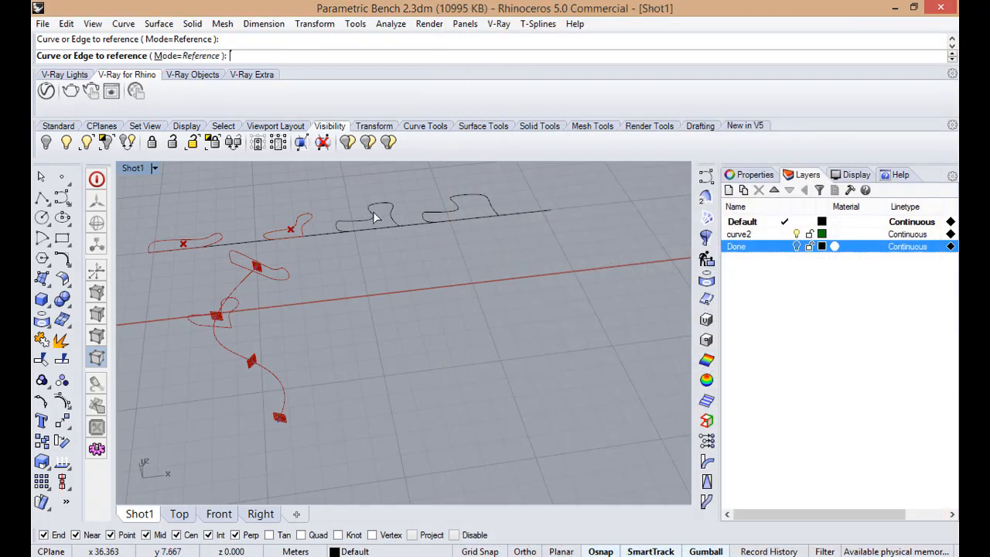
click(373, 217)
right_click(705, 415)
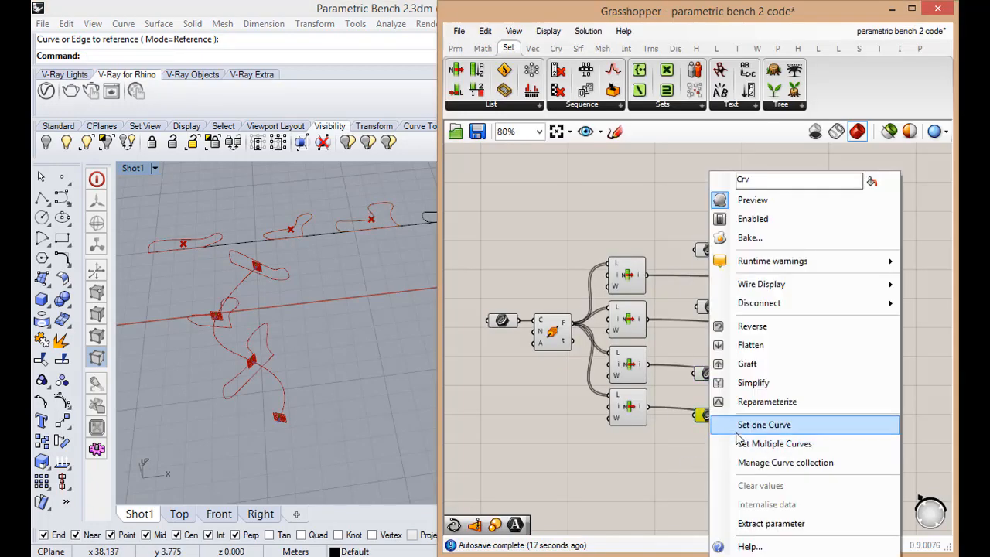
click(738, 430)
click(435, 211)
- Examine in the perspective view how the four oriented profiles sit on the rail curve
click(358, 344)
scroll(354, 363, down, 2)
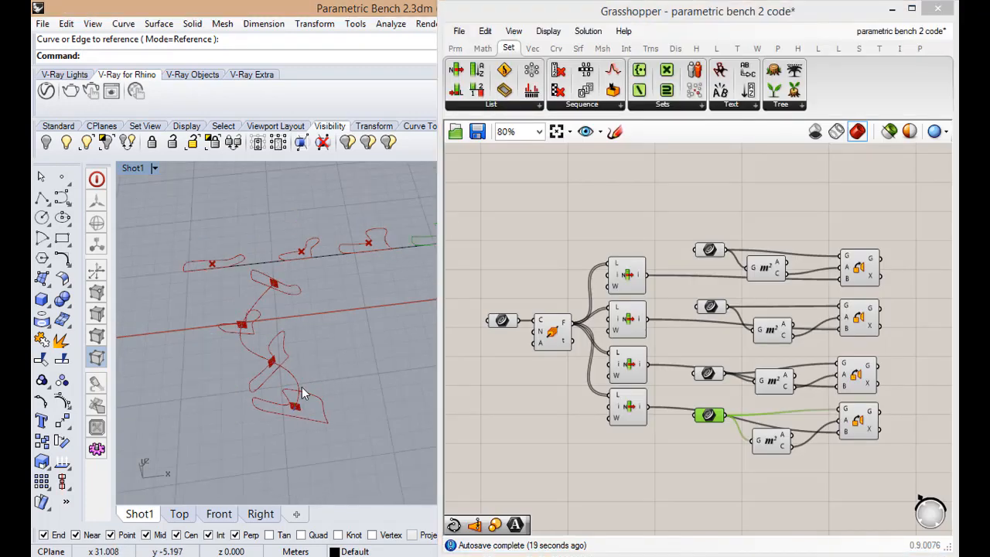
scroll(298, 384, up, 2)
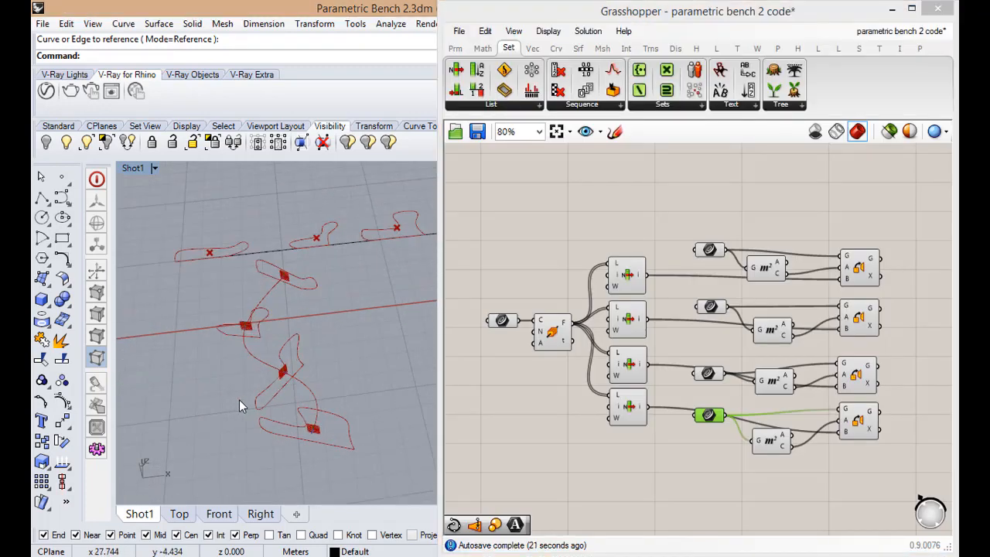
scroll(239, 399, down, 2)
right_drag(239, 399, 272, 400)
click(273, 401)
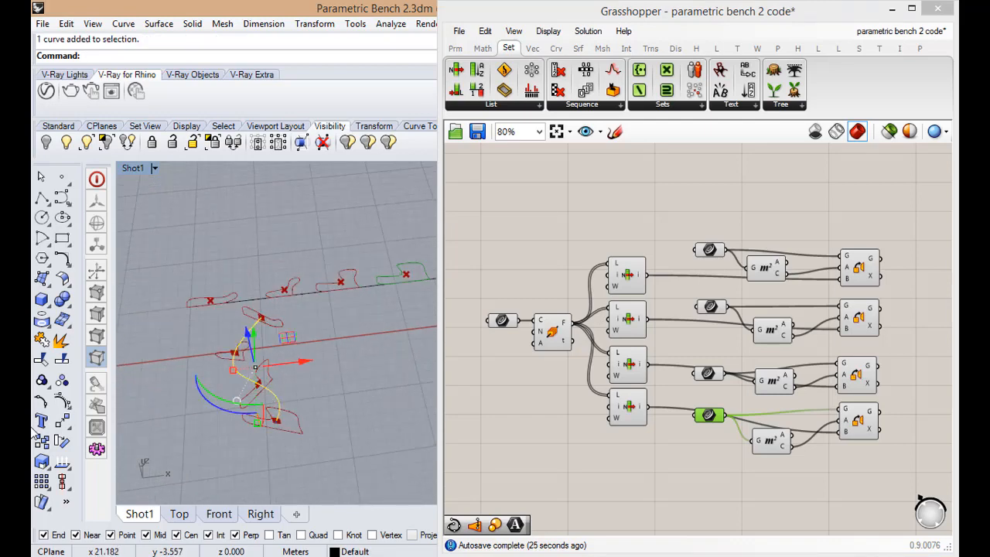
scroll(254, 403, down, 3)
scroll(253, 401, up, 3)
click(294, 425)
scroll(321, 384, down, 3)
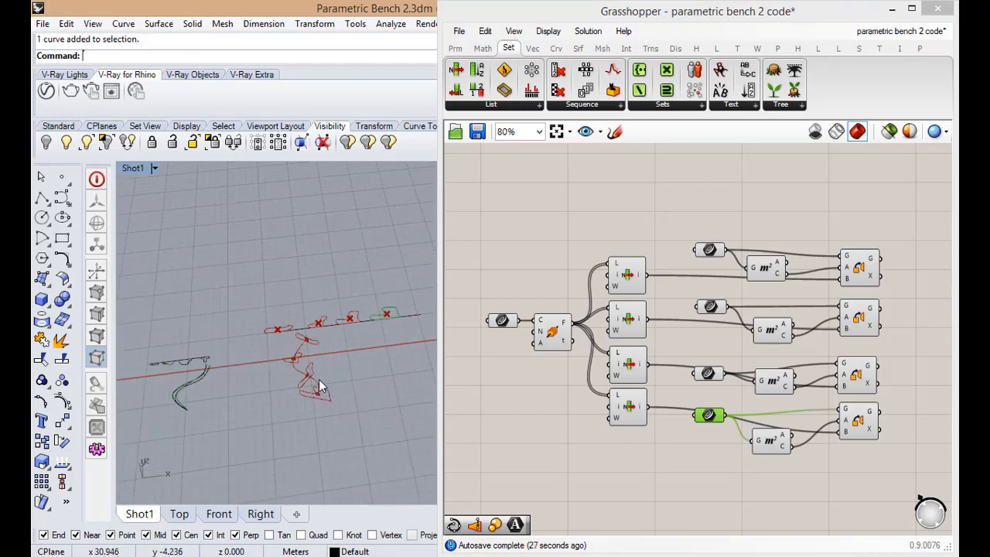
right_drag(321, 384, 238, 418)
right_drag(298, 354, 280, 361)
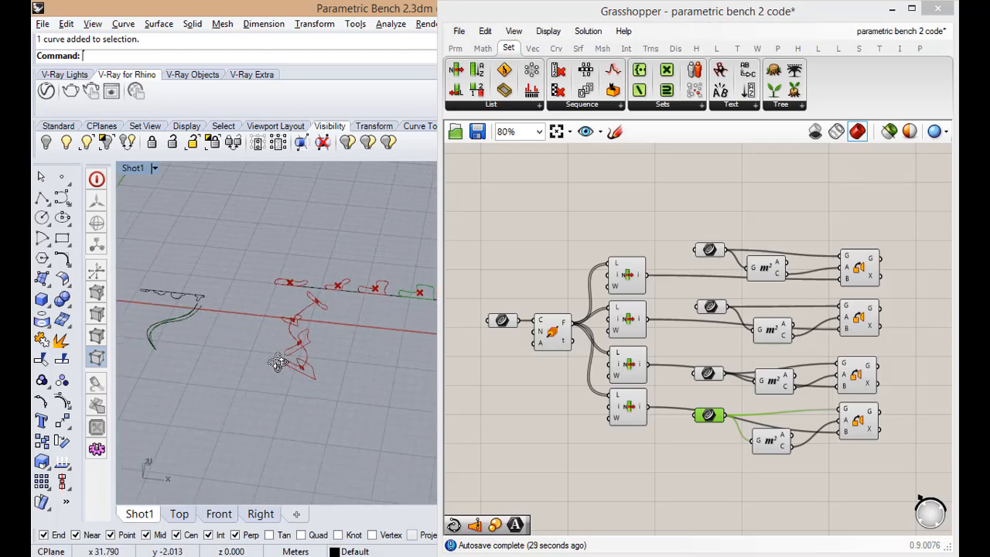
scroll(286, 360, up, 5)
- Show the rail curve's edit points and move the end point under the fourth profile outward to lengthen the rail
click(316, 357)
click(37, 395)
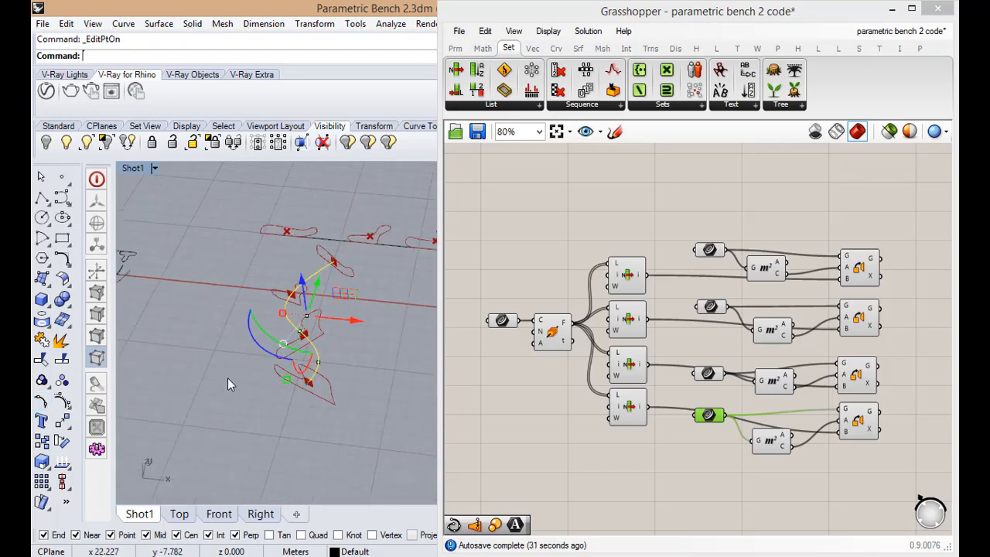
click(309, 380)
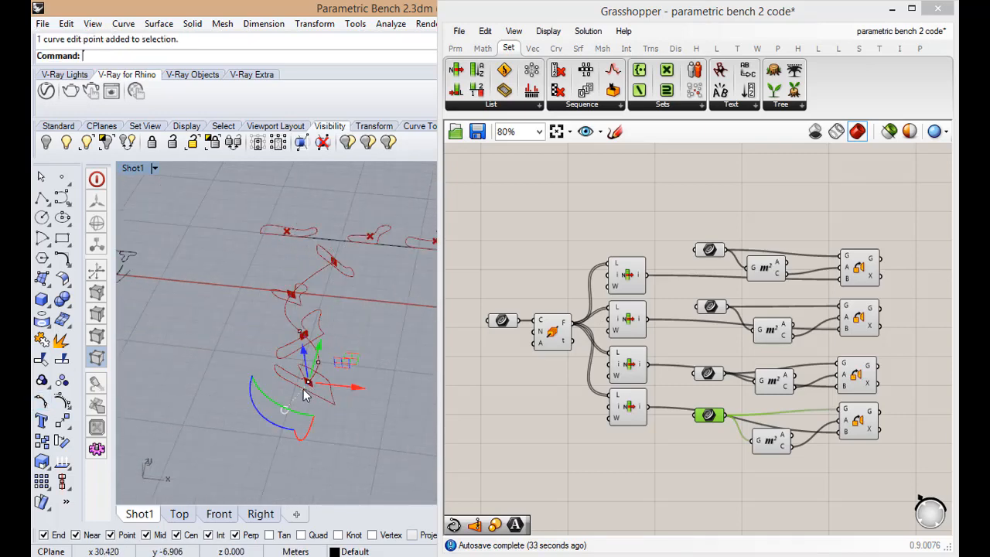
drag(358, 358, 341, 414)
scroll(341, 412, down, 2)
scroll(272, 290, up, 2)
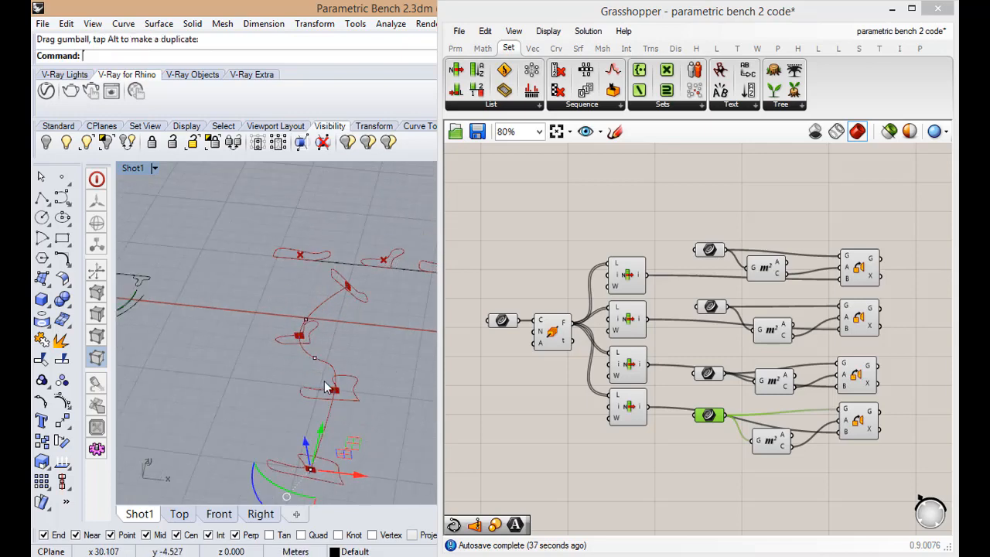
scroll(340, 344, down, 1)
- Shift the rail's edit point at the first profile slightly within the ground plane and clear the selection
click(344, 300)
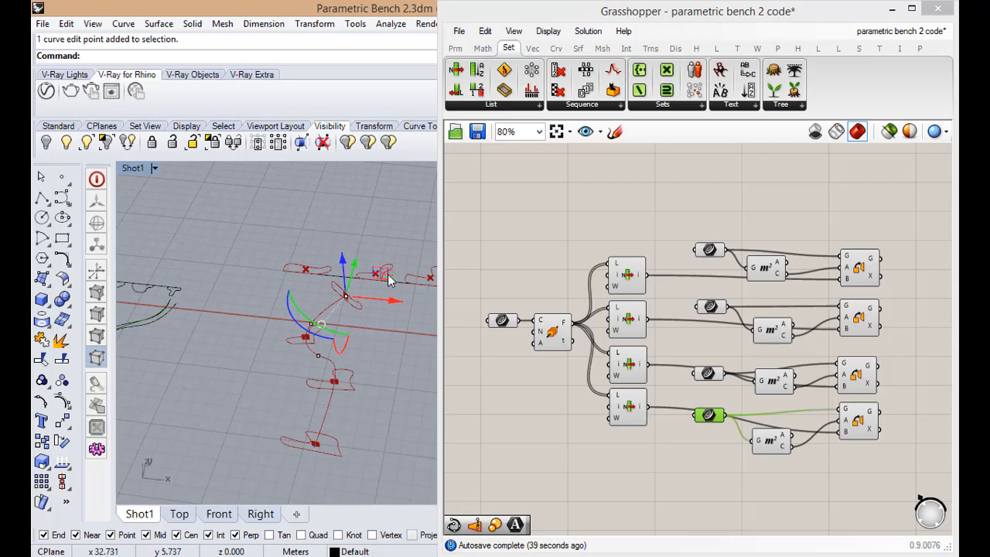
drag(388, 275, 394, 279)
scroll(293, 379, down, 3)
scroll(338, 321, up, 3)
click(364, 291)
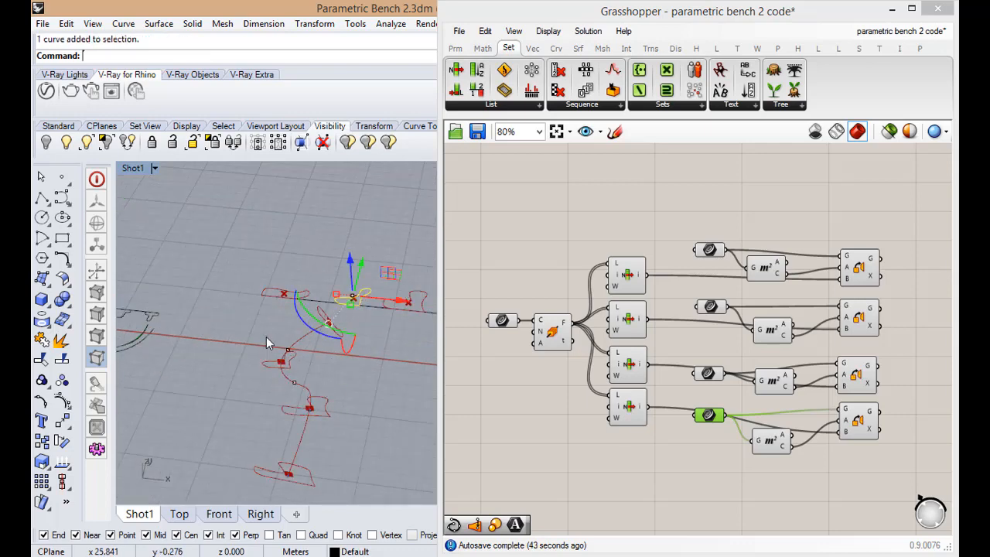
click(375, 390)
right_drag(341, 371, 315, 368)
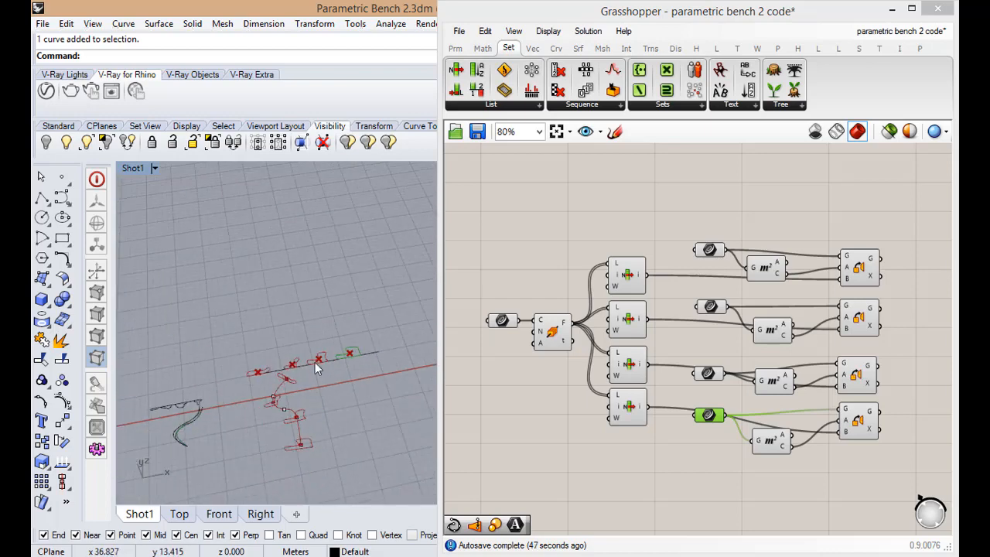
right_drag(345, 401, 386, 387)
click(540, 411)
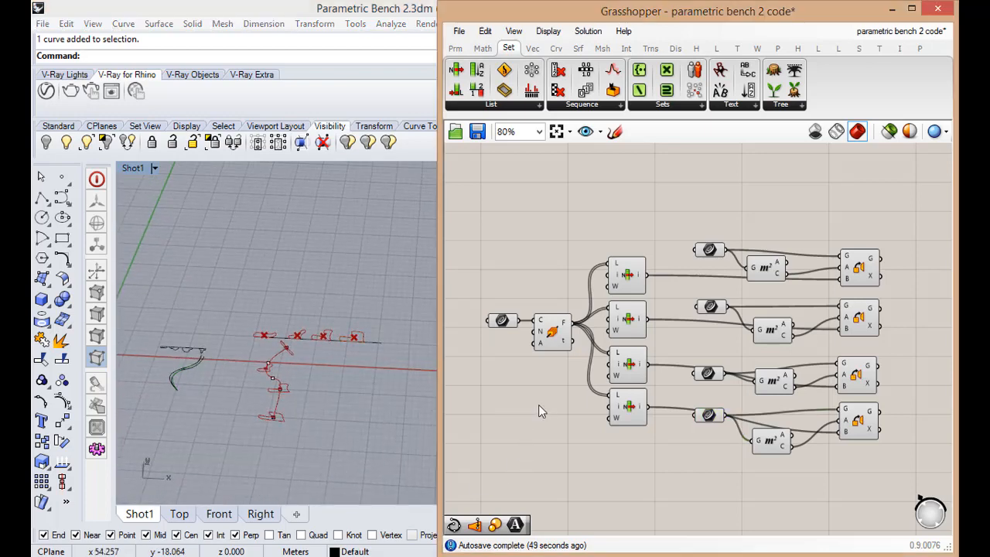
- Show the four-viewport layout and examine in the Front view how the oriented profiles sit relative to the ground line
click(129, 175)
drag(439, 221, 464, 220)
double_click(130, 173)
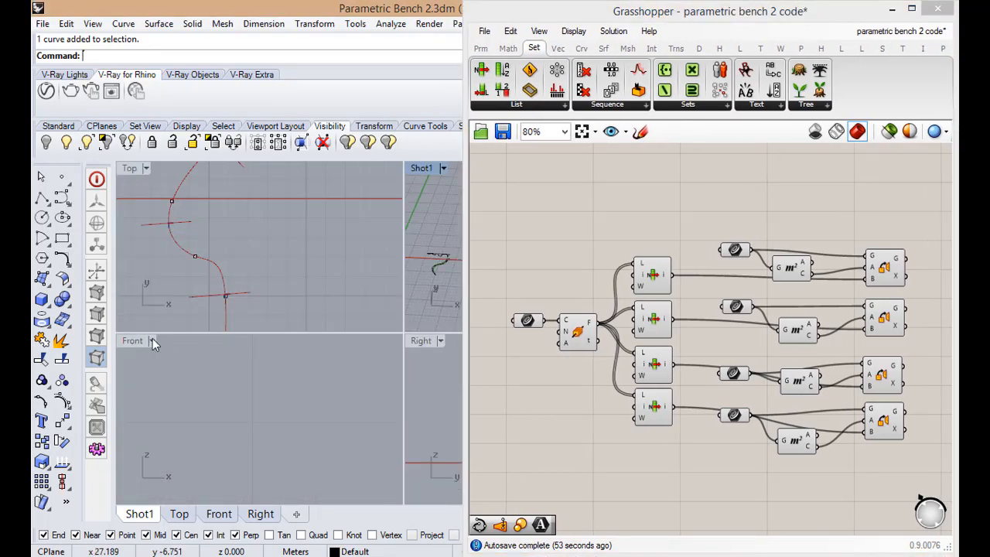
click(211, 405)
scroll(244, 410, down, 12)
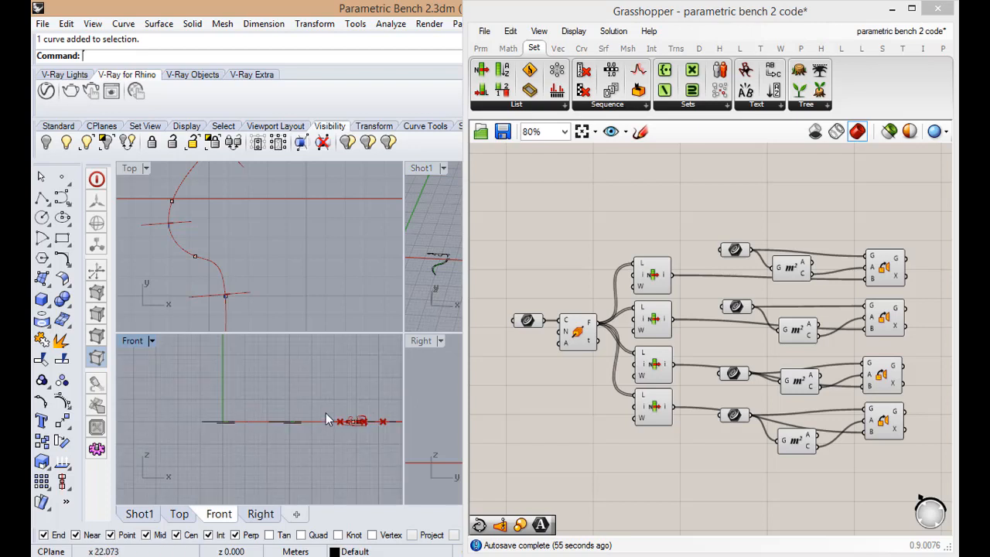
scroll(350, 417, up, 12)
scroll(351, 442, up, 4)
scroll(246, 428, down, 4)
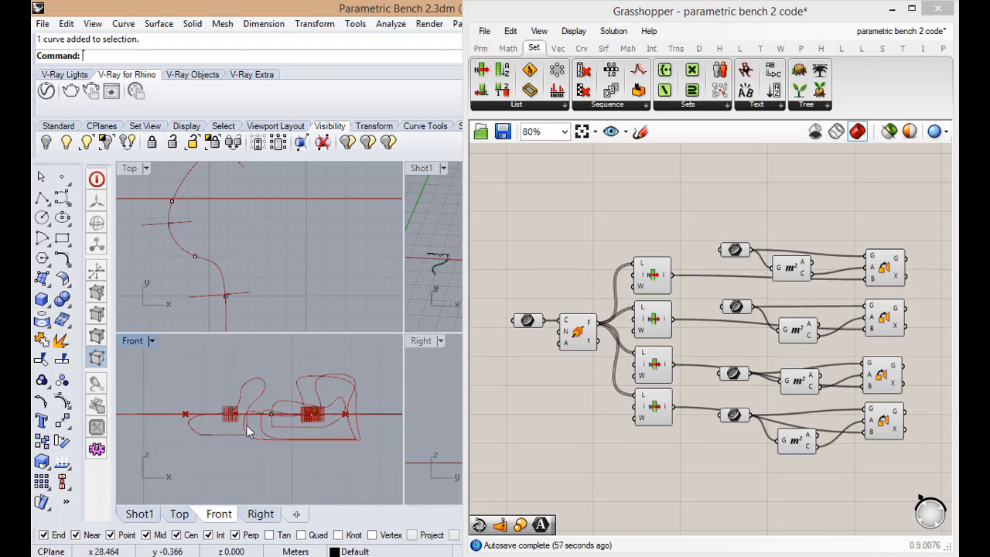
scroll(309, 429, up, 6)
scroll(335, 448, down, 6)
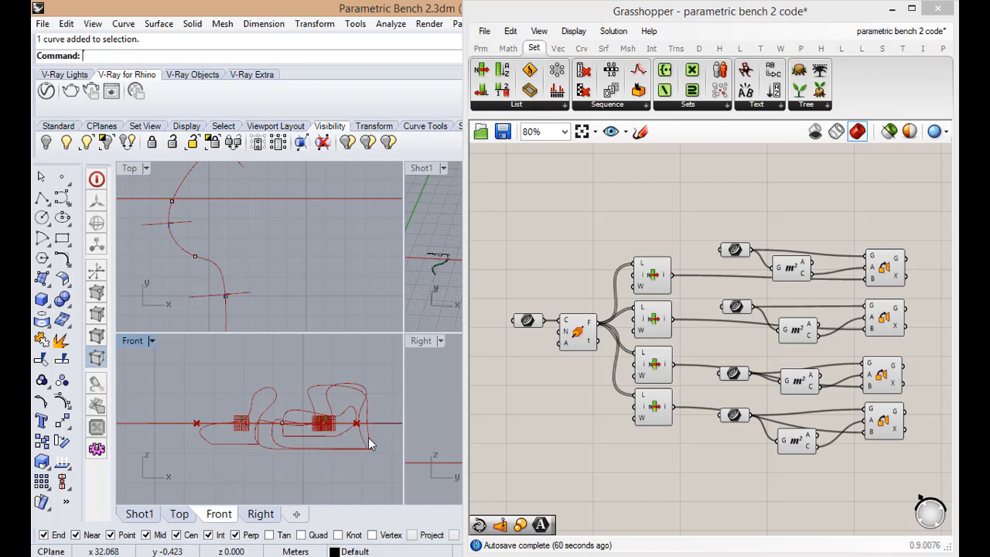
click(269, 274)
scroll(270, 274, down, 5)
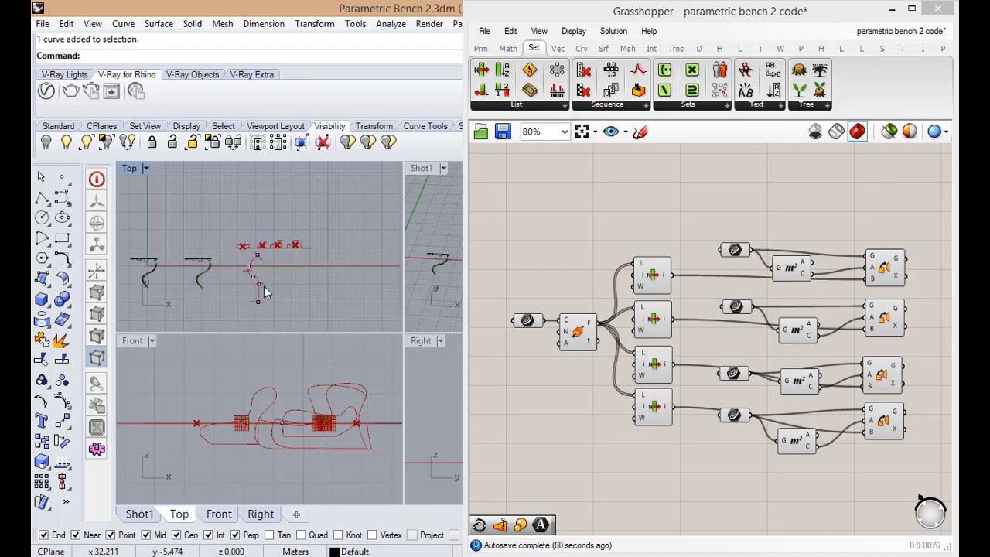
scroll(261, 253, up, 2)
scroll(260, 235, up, 3)
click(41, 198)
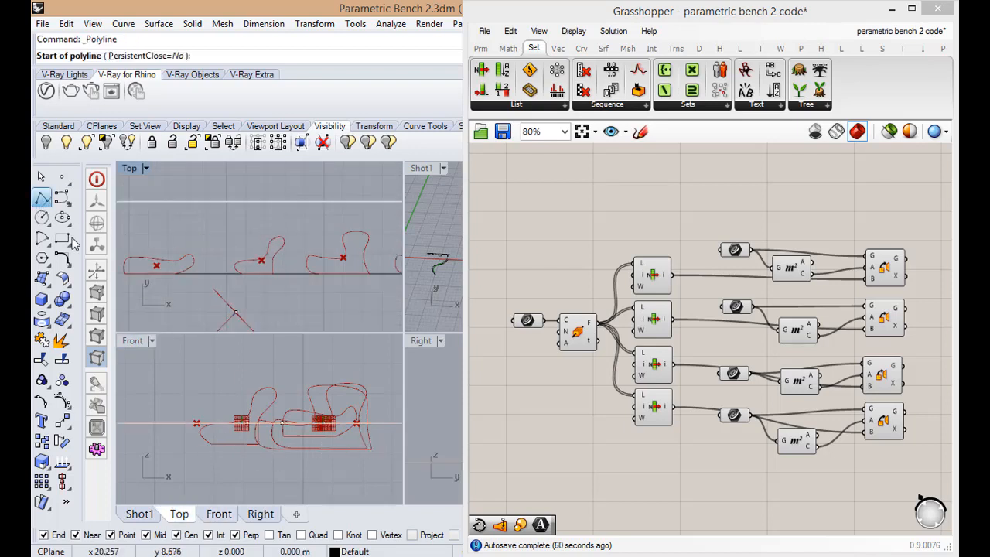
scroll(171, 264, up, 4)
click(172, 264)
scroll(172, 264, down, 4)
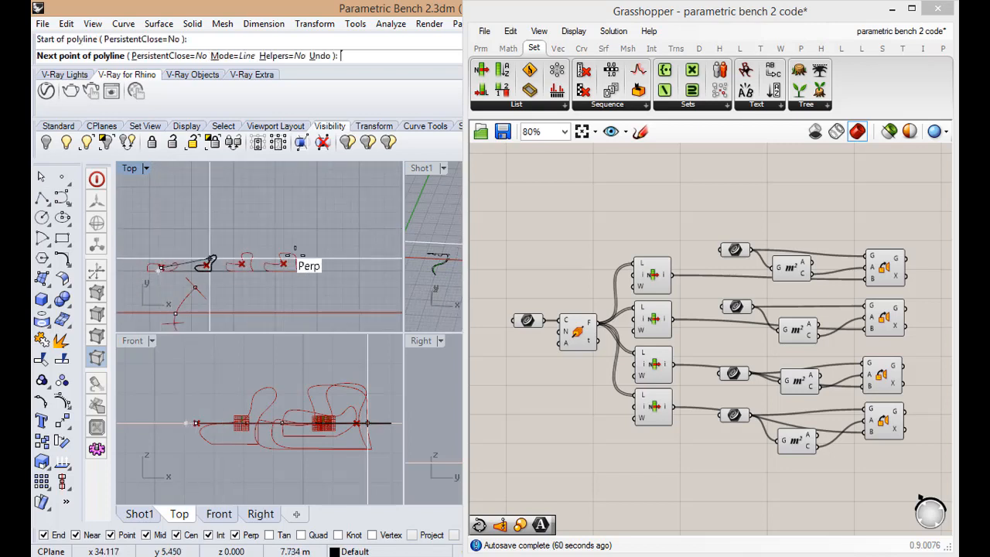
scroll(315, 262, up, 4)
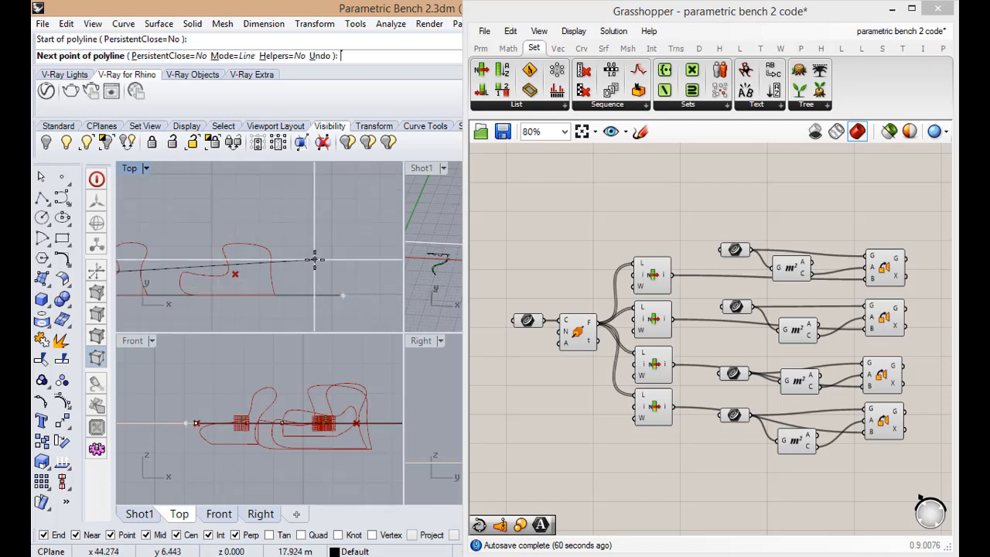
click(310, 285)
scroll(297, 283, down, 4)
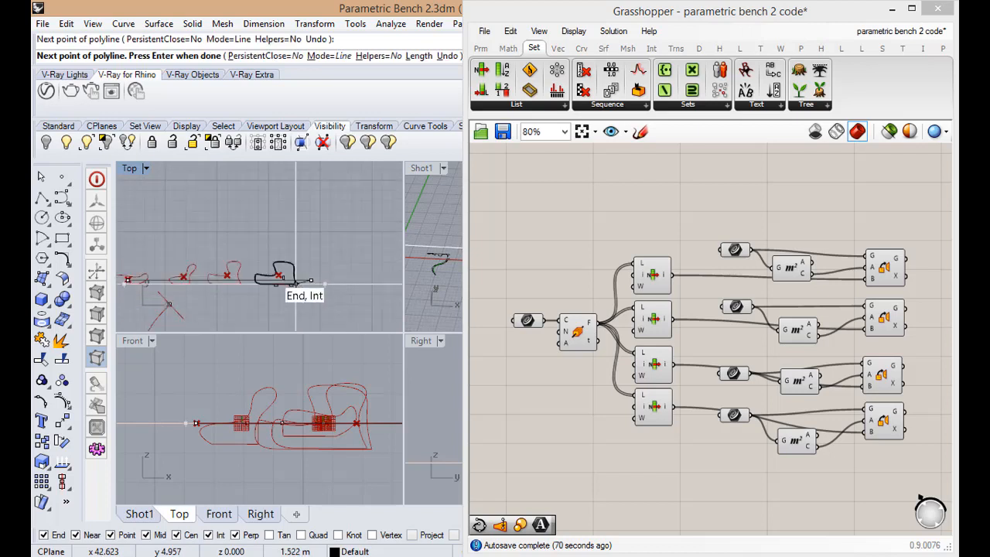
scroll(147, 280, up, 8)
key(Escape)
scroll(249, 281, down, 8)
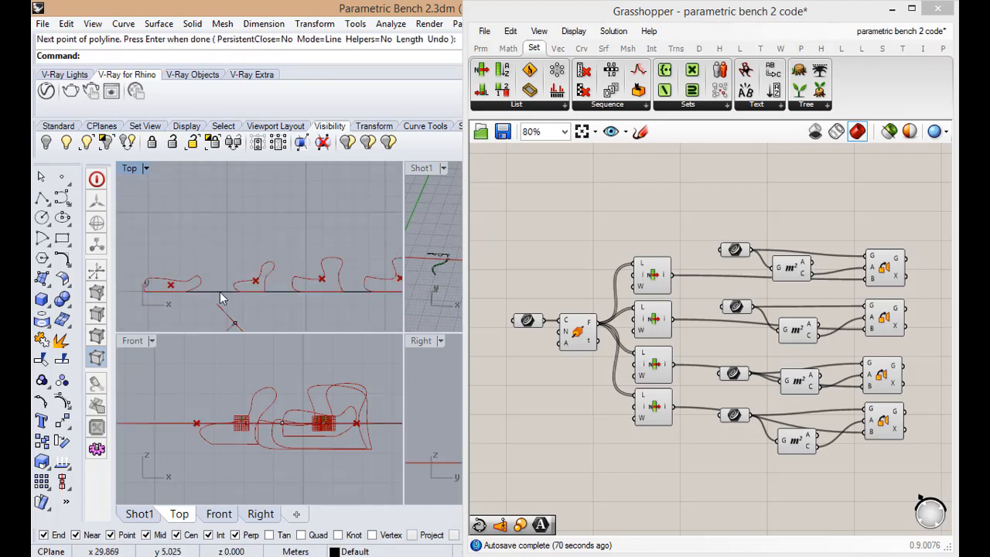
- Draw a horizontal reference line about 17.5 m long in the Top view, from the first flat profile's centroid to beyond the fourth profile
right_click(217, 295)
scroll(174, 283, up, 5)
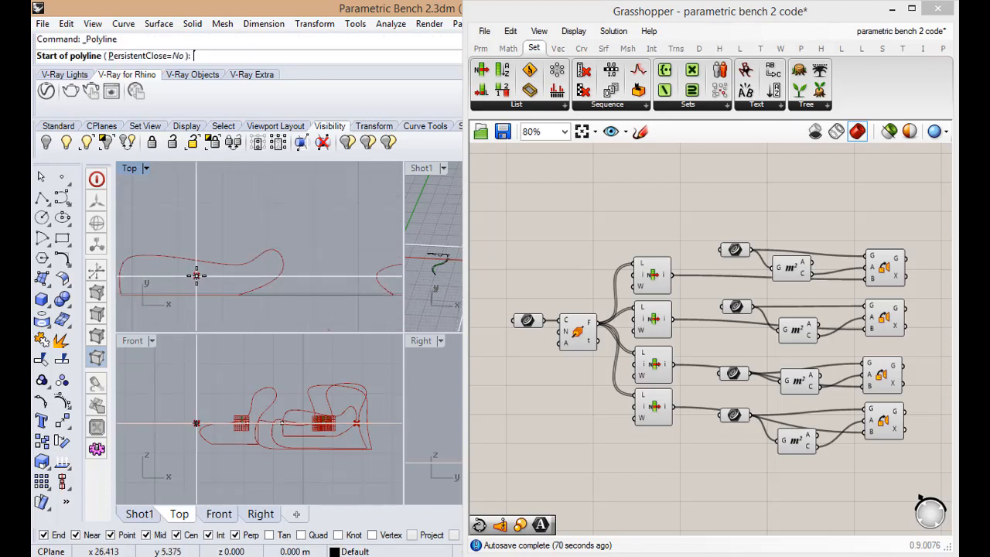
click(196, 276)
scroll(160, 278, down, 10)
scroll(271, 266, up, 9)
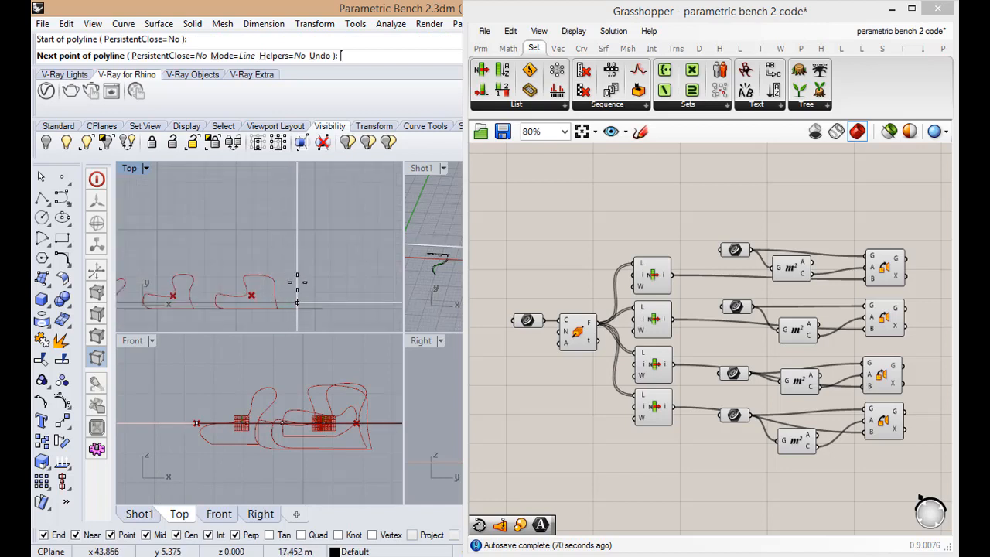
click(298, 284)
right_click(274, 294)
- Compare the centroid heights of the four flat profiles with the horizontal reference line in the Top view, leaving nothing selected
scroll(268, 299, down, 3)
scroll(260, 301, up, 10)
scroll(255, 284, down, 12)
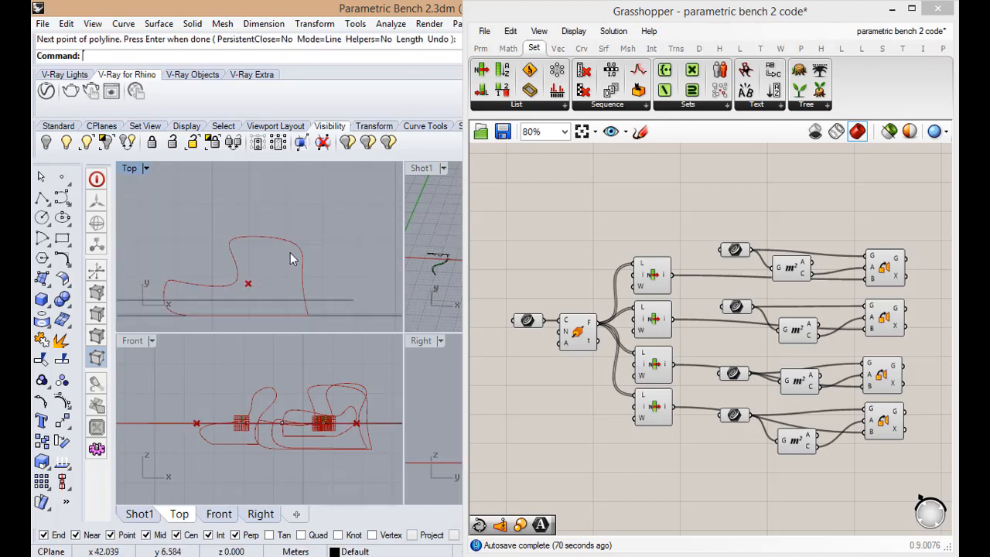
scroll(203, 264, up, 13)
scroll(362, 268, up, 4)
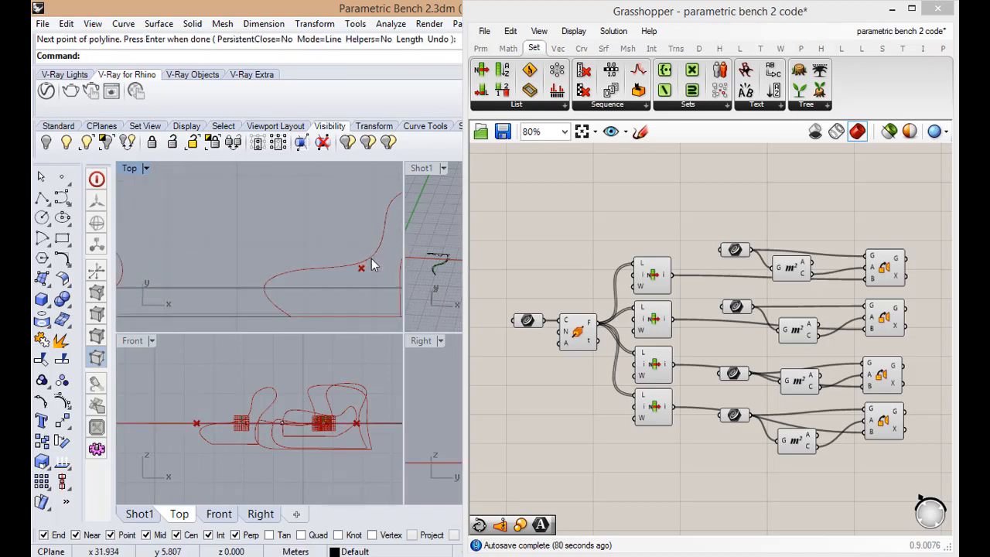
click(360, 266)
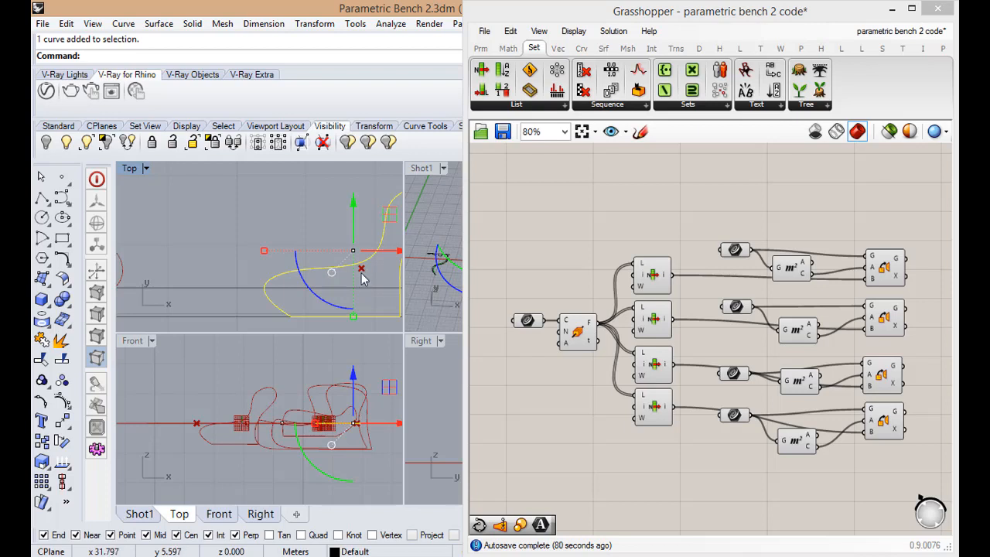
scroll(361, 274, down, 7)
scroll(250, 294, down, 5)
scroll(364, 283, up, 9)
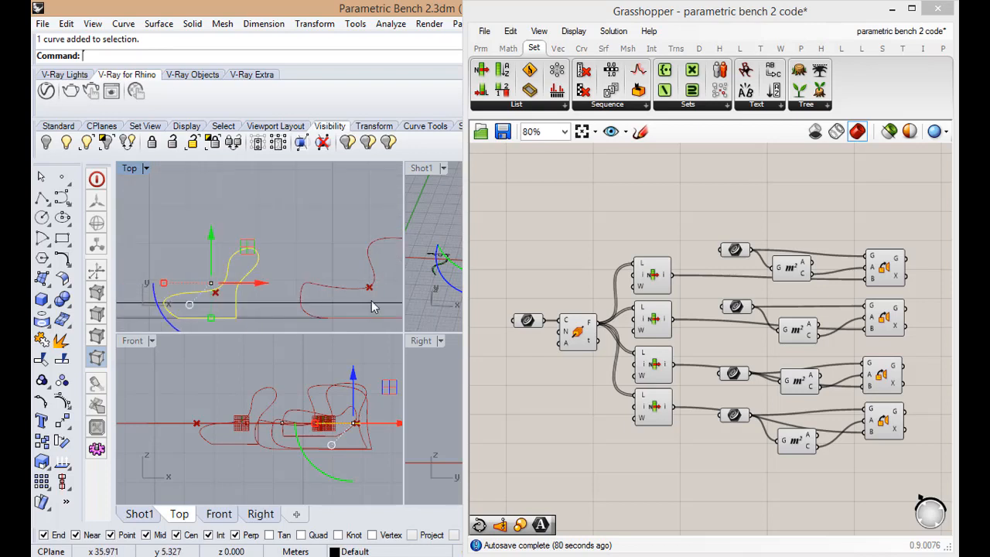
scroll(350, 276, down, 8)
click(296, 288)
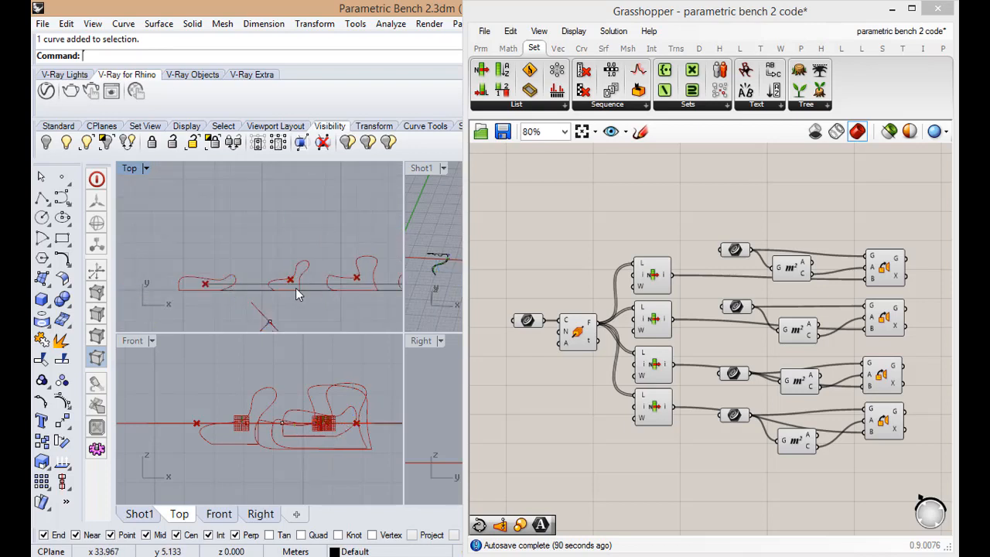
- Delete the horizontal line running through the centroids of the bench profiles in the Top viewport
scroll(310, 281, up, 6)
click(315, 280)
scroll(313, 285, down, 4)
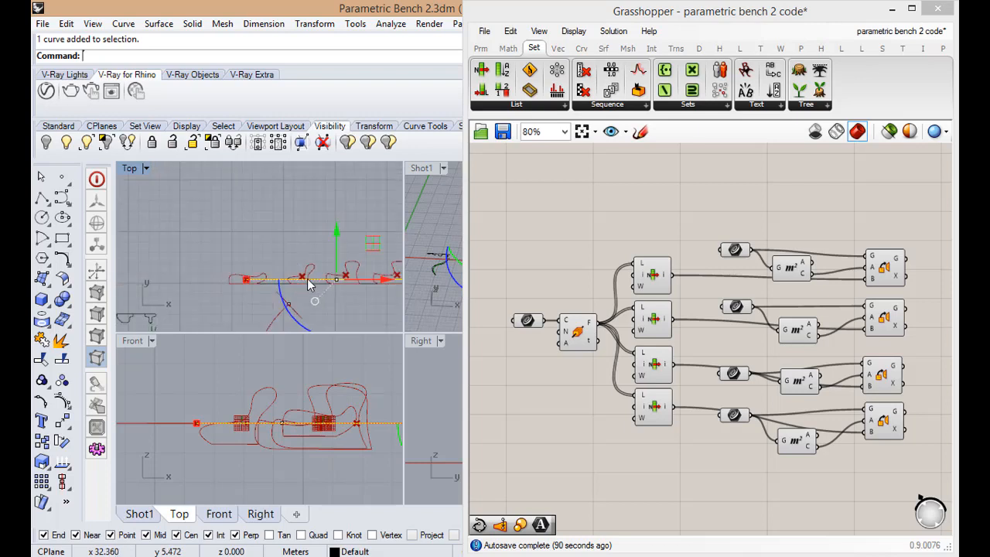
scroll(334, 228, down, 3)
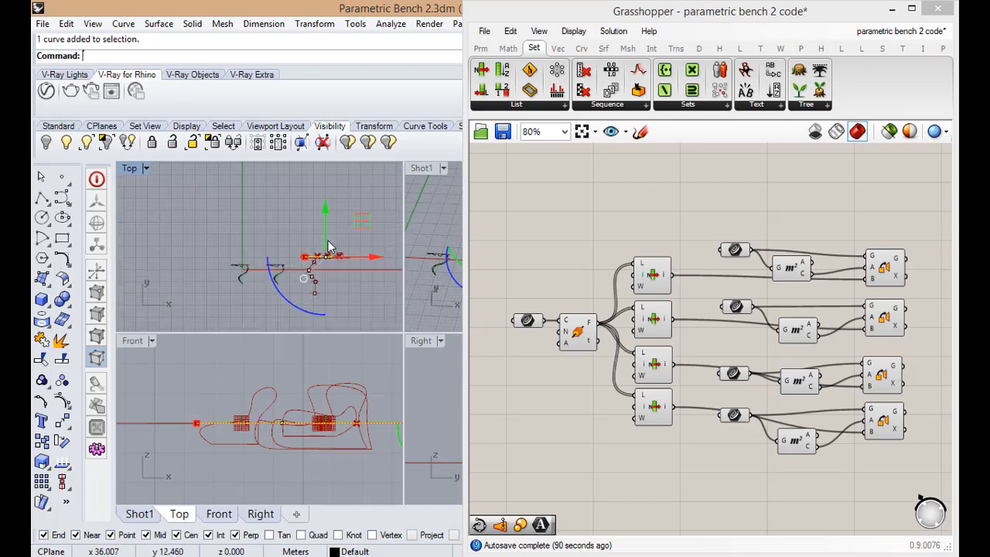
scroll(306, 280, up, 5)
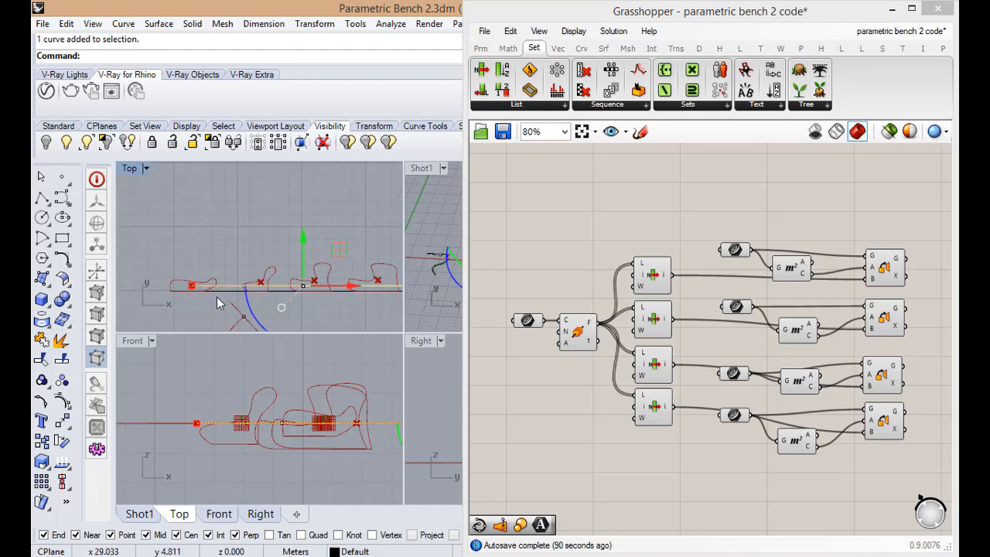
key(Delete)
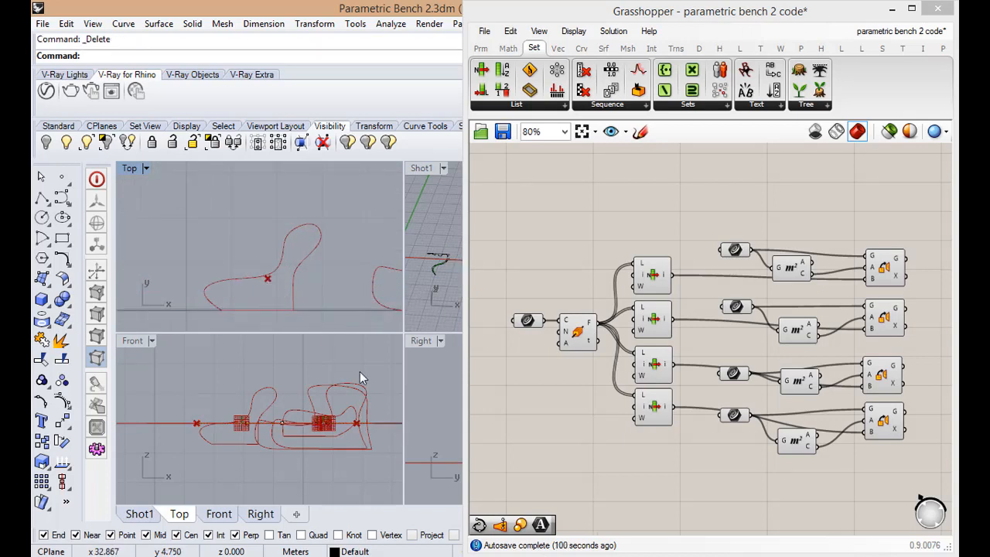
scroll(225, 227, down, 5)
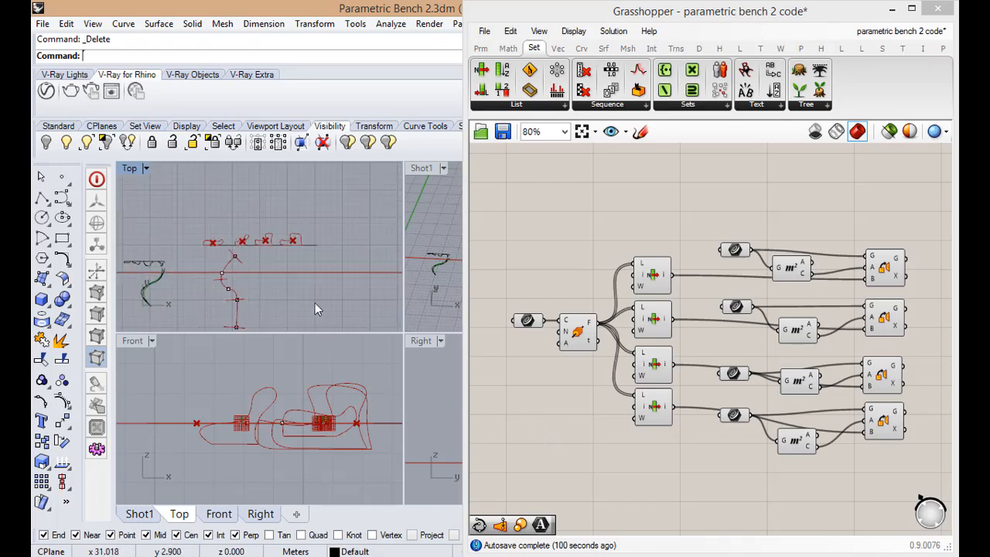
scroll(249, 264, up, 5)
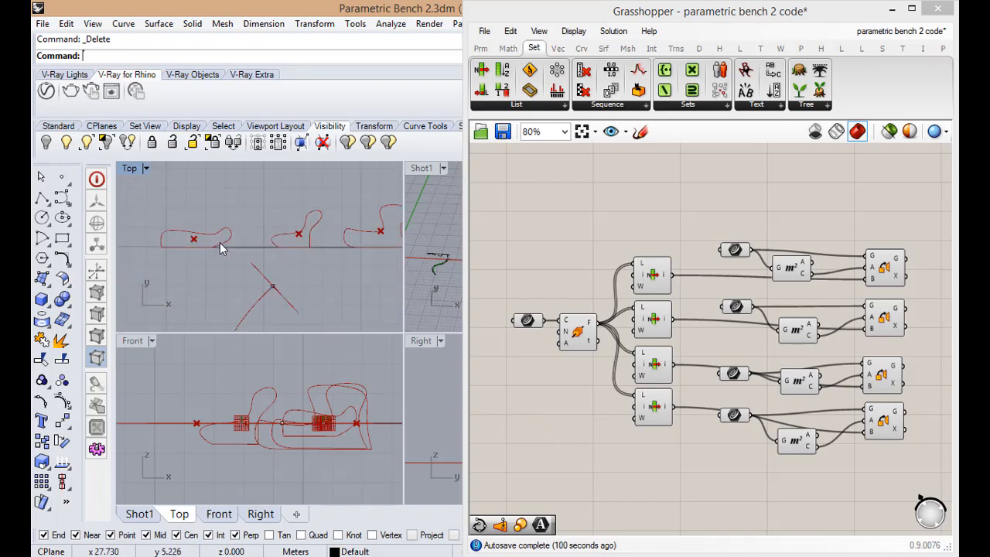
scroll(209, 240, up, 3)
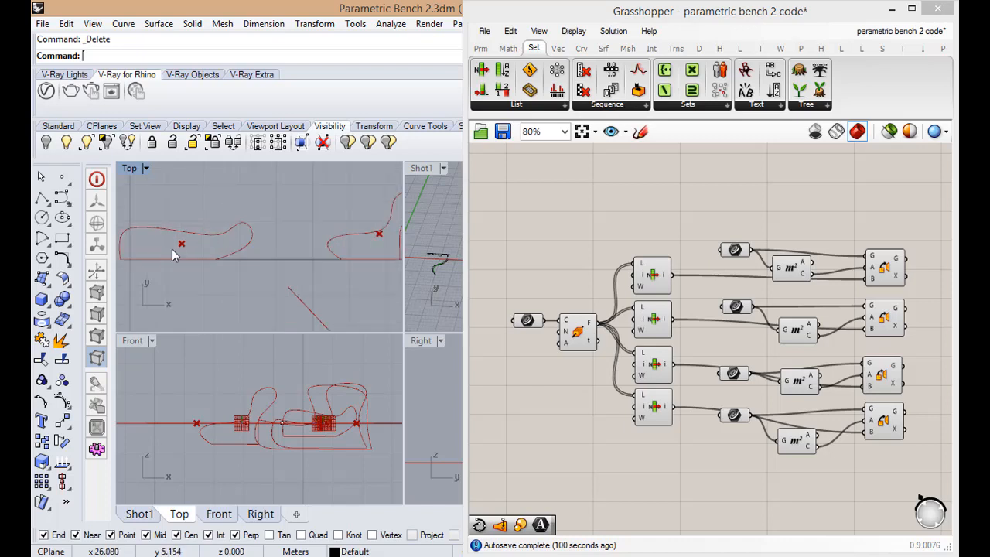
click(200, 237)
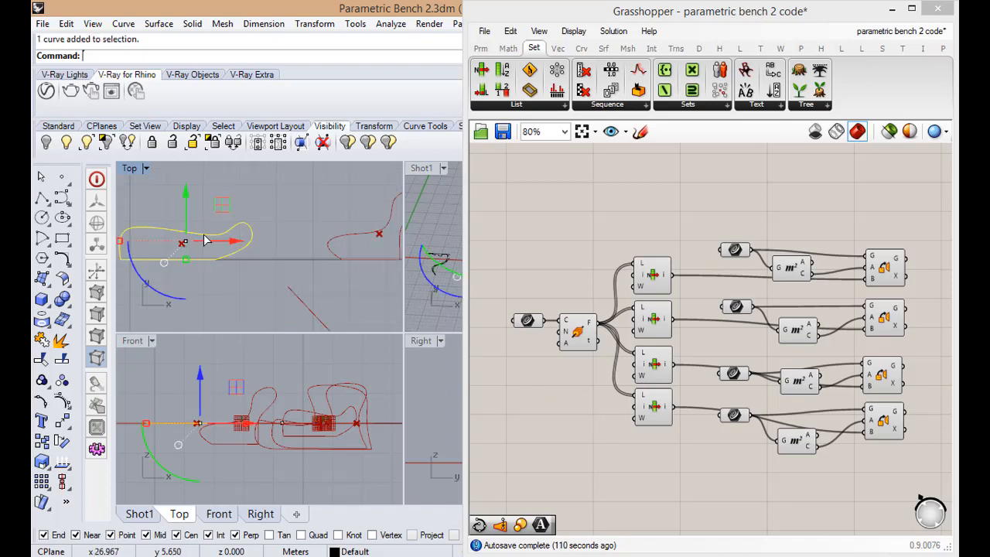
scroll(202, 240, down, 3)
scroll(582, 363, down, 3)
- Group the existing List Item, curve, Area and Orient components on the Grasshopper canvas
drag(586, 250, 740, 456)
middle_click(755, 349)
click(762, 328)
scroll(764, 321, up, 3)
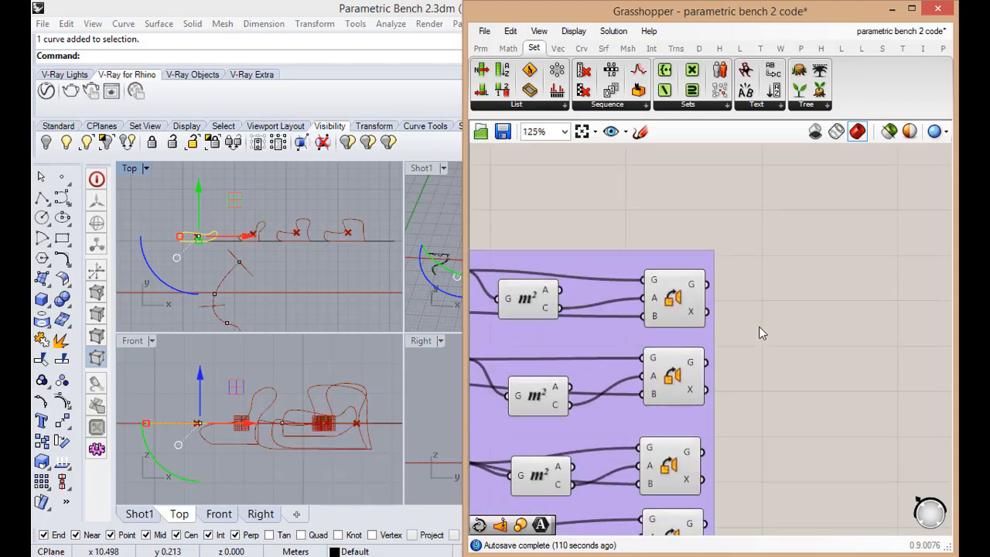
scroll(621, 303, down, 2)
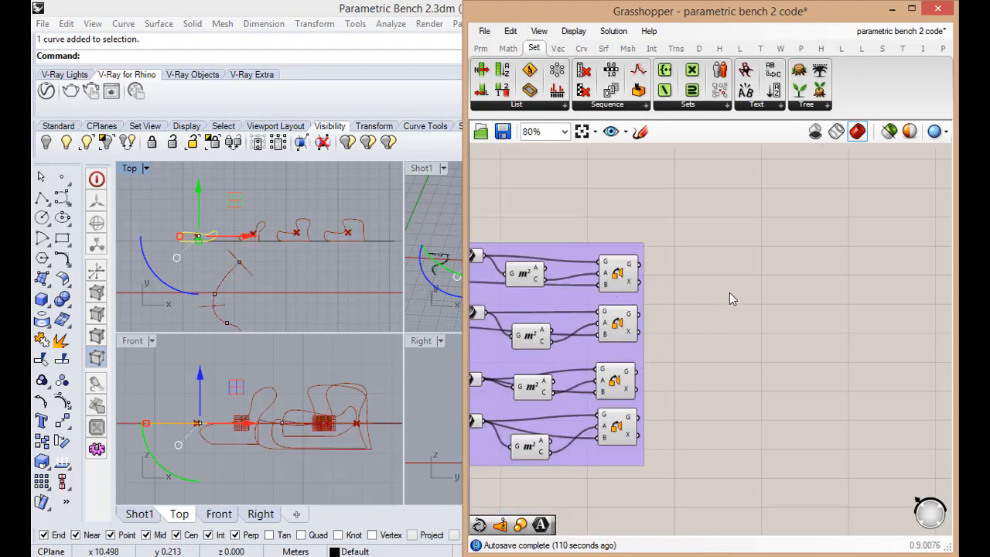
- Deselect the profile curve and maximize the Shot1 viewport in Rhino, framing the profiles and guide curve
click(283, 247)
scroll(283, 247, down, 6)
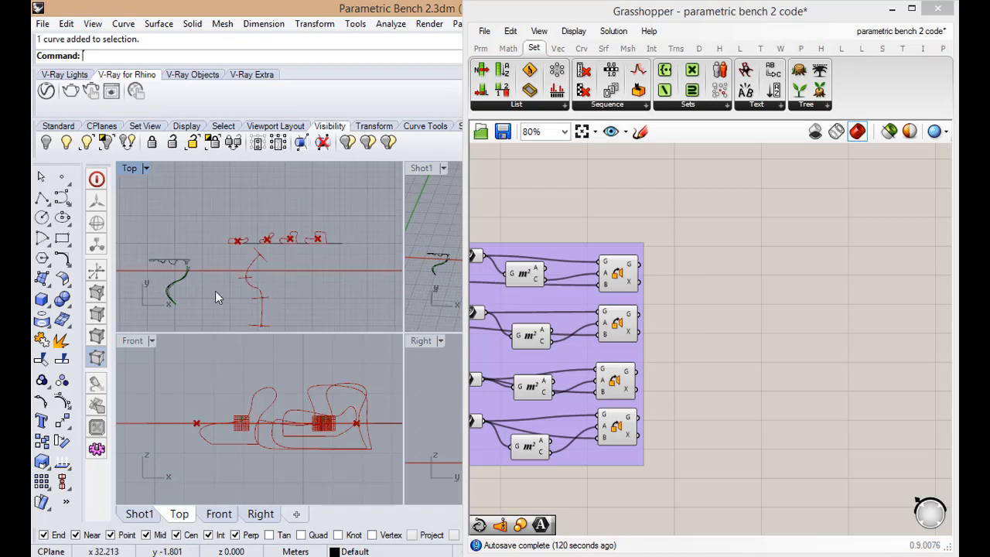
double_click(422, 168)
scroll(314, 393, up, 2)
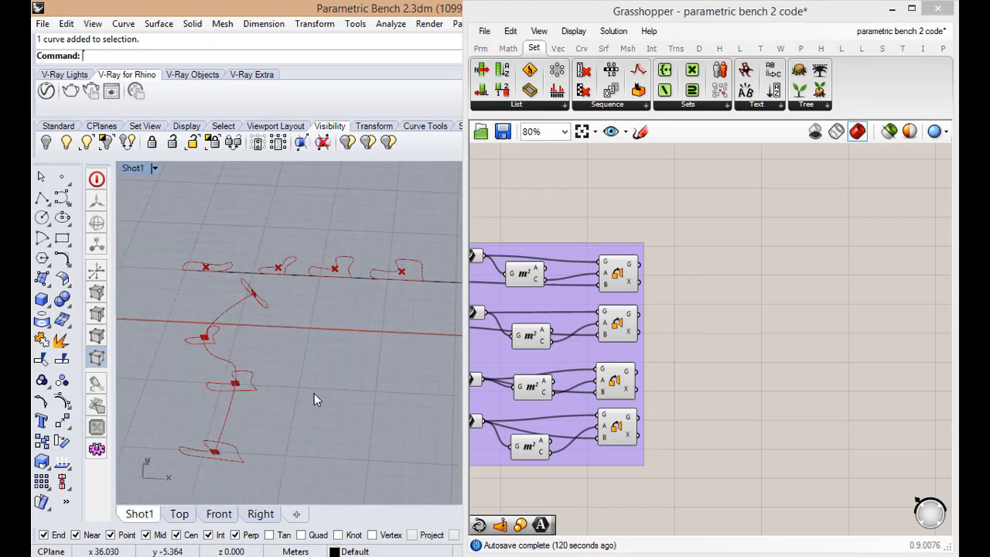
- Add a Move component to the Grasshopper canvas beyond the group of Orient components
double_click(735, 260)
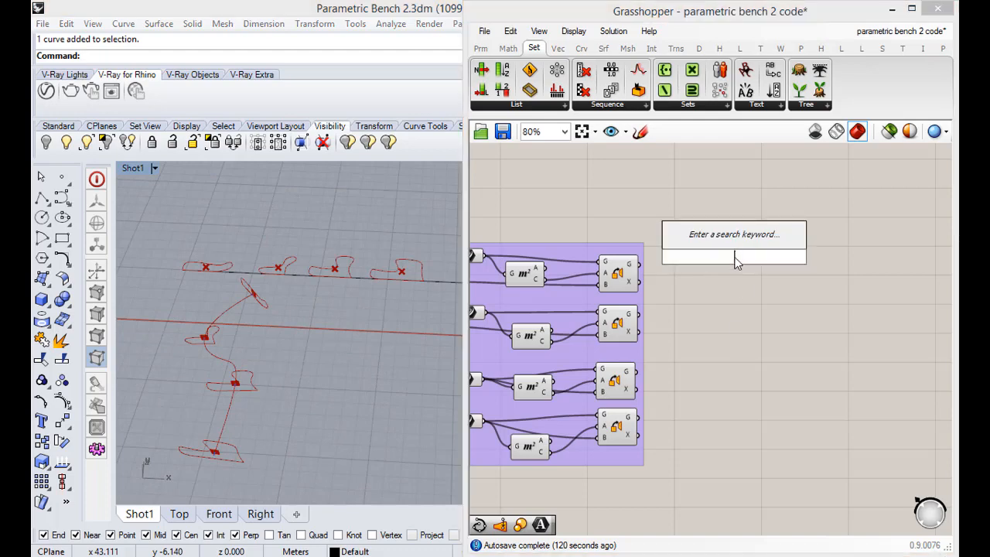
text(move)
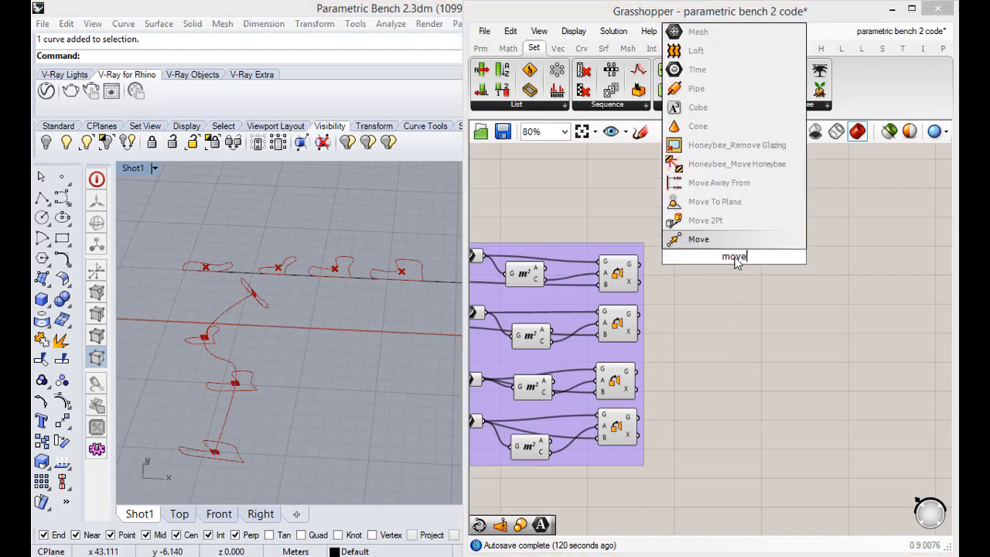
key(Return)
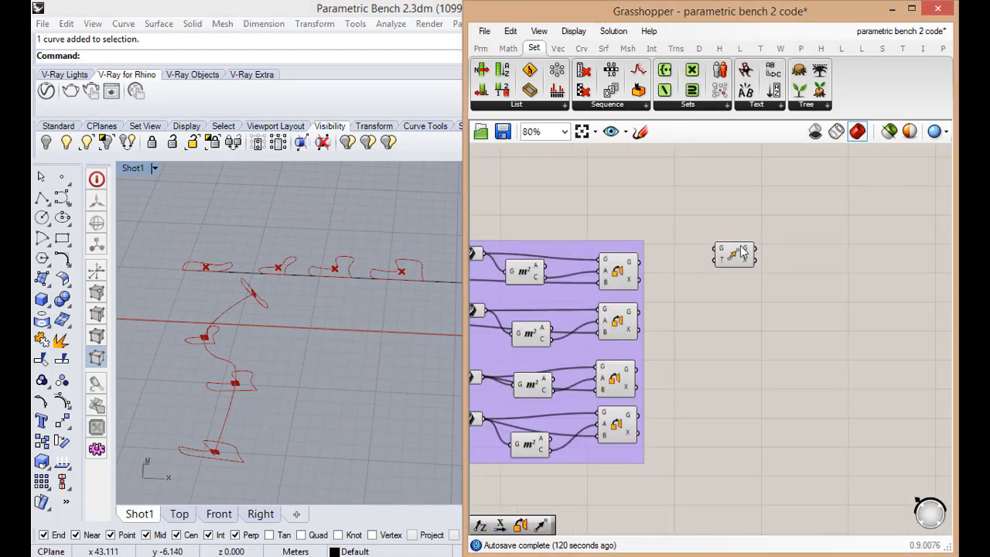
drag(746, 249, 827, 261)
scroll(750, 267, down, 2)
scroll(728, 268, up, 3)
click(596, 271)
- Duplicate the Move component to get three in a column, and line them up with the lower three Orient components
alt+drag(826, 339, 827, 331)
alt+drag(827, 330, 827, 406)
alt+drag(826, 404, 776, 195)
key(Delete)
drag(828, 275, 824, 340)
drag(841, 444, 772, 226)
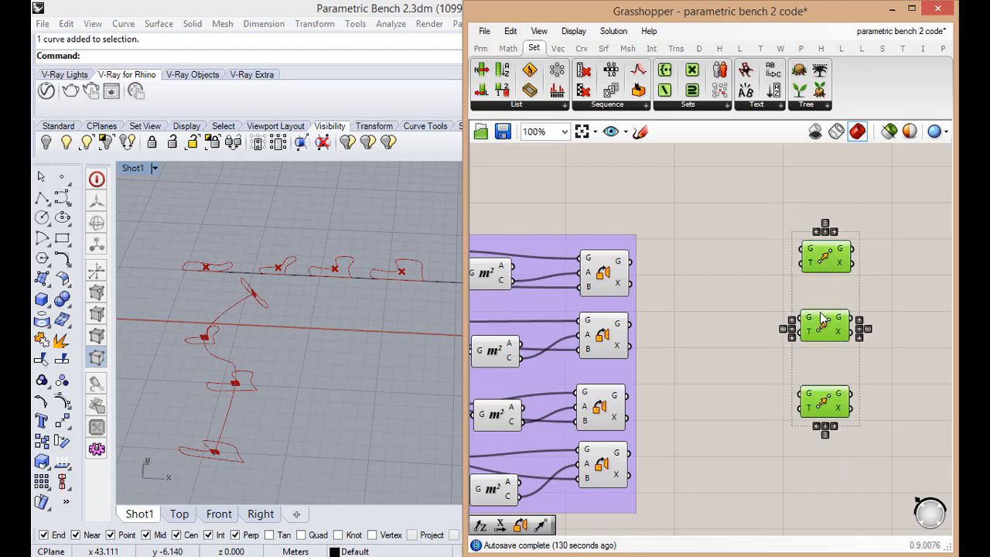
drag(825, 262, 820, 332)
click(822, 274)
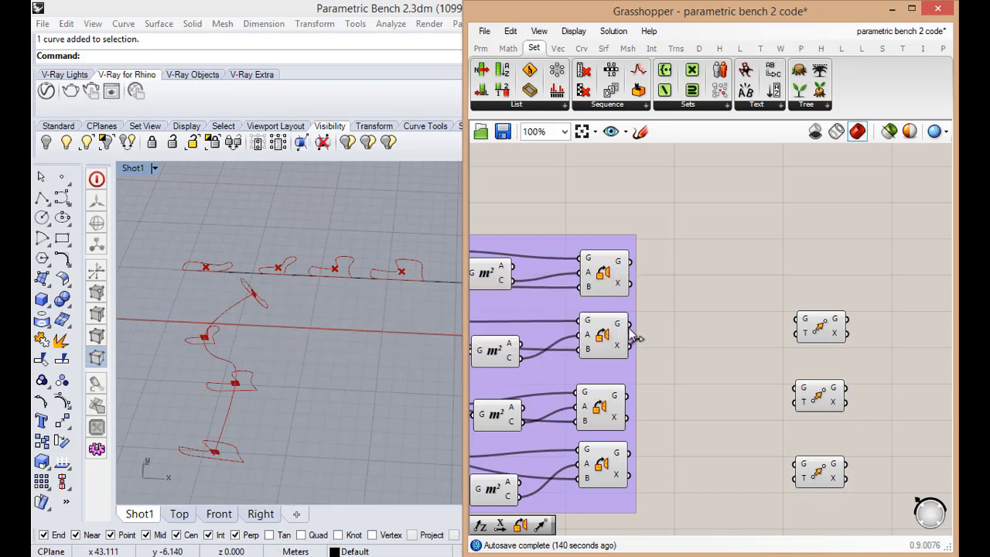
- Shift the three Move components farther from the group to leave room for components in between
drag(827, 523, 773, 299)
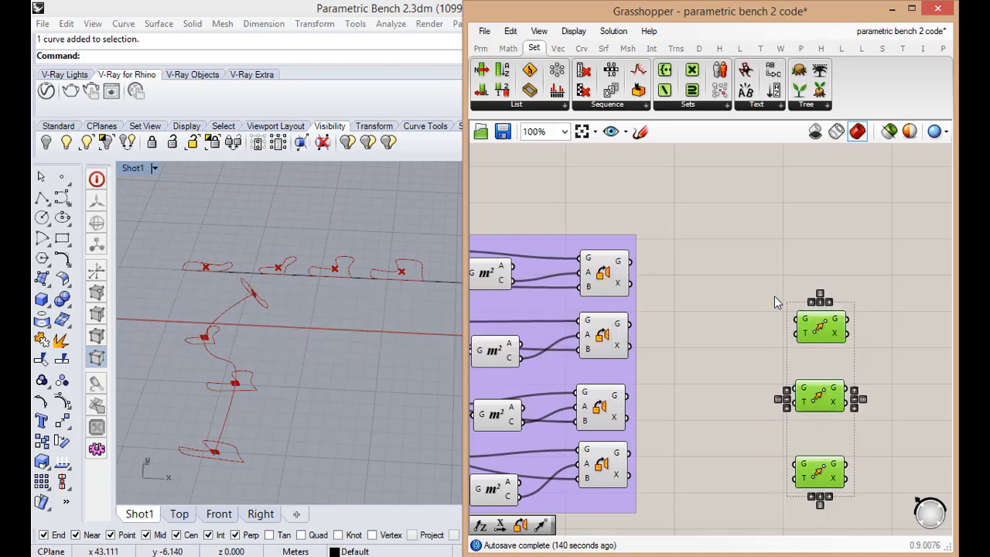
drag(800, 397, 826, 398)
click(752, 348)
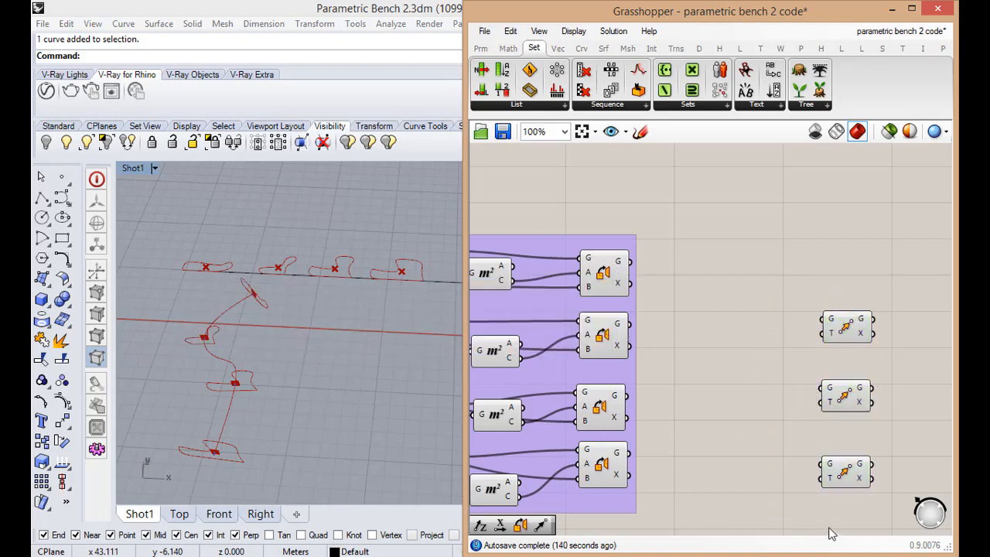
drag(831, 533, 798, 312)
drag(842, 397, 878, 397)
click(701, 359)
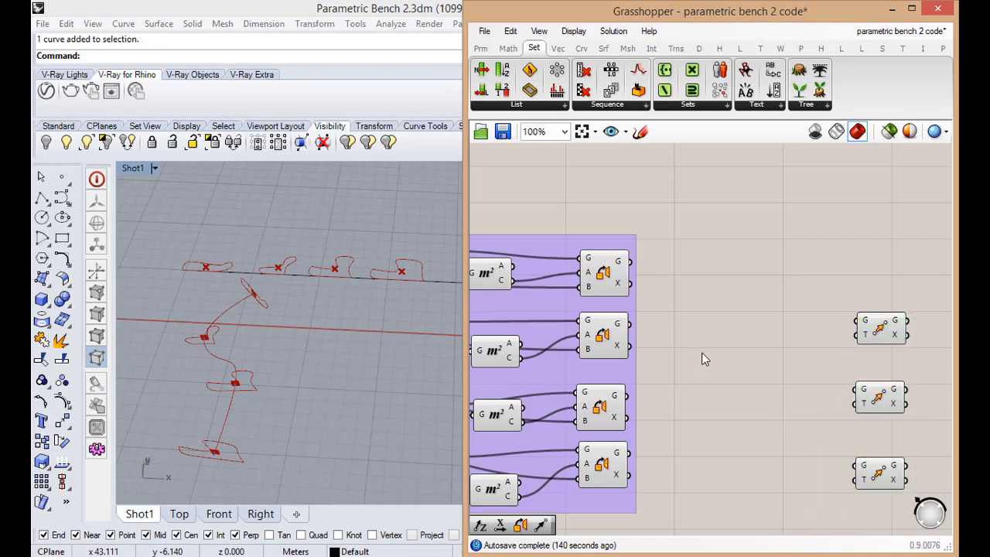
double_click(701, 353)
text(re)
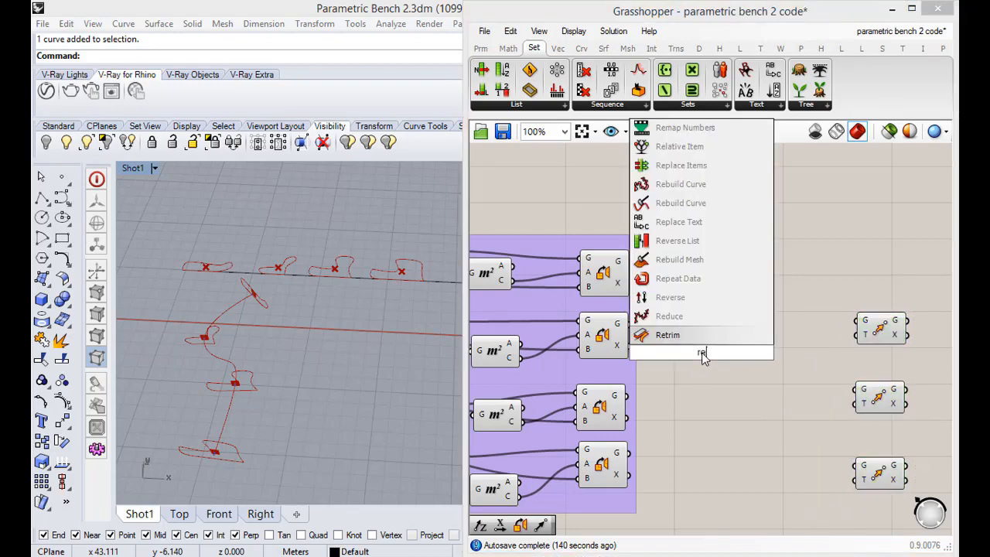
text(cons)
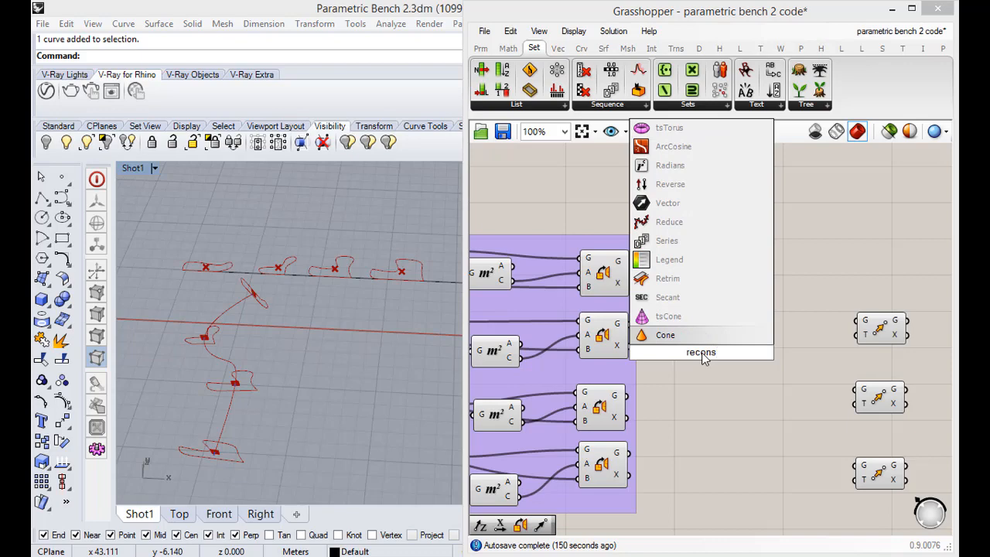
key(Escape)
- Add a point Deconstruct component and copy it twice, stacking all three between the Orient and Move components
double_click(701, 352)
text(de)
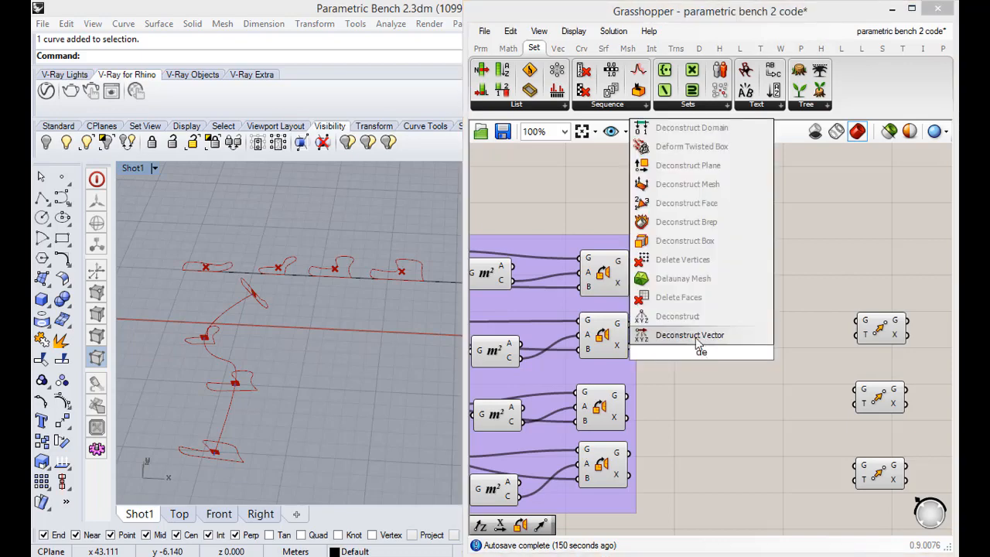
click(679, 316)
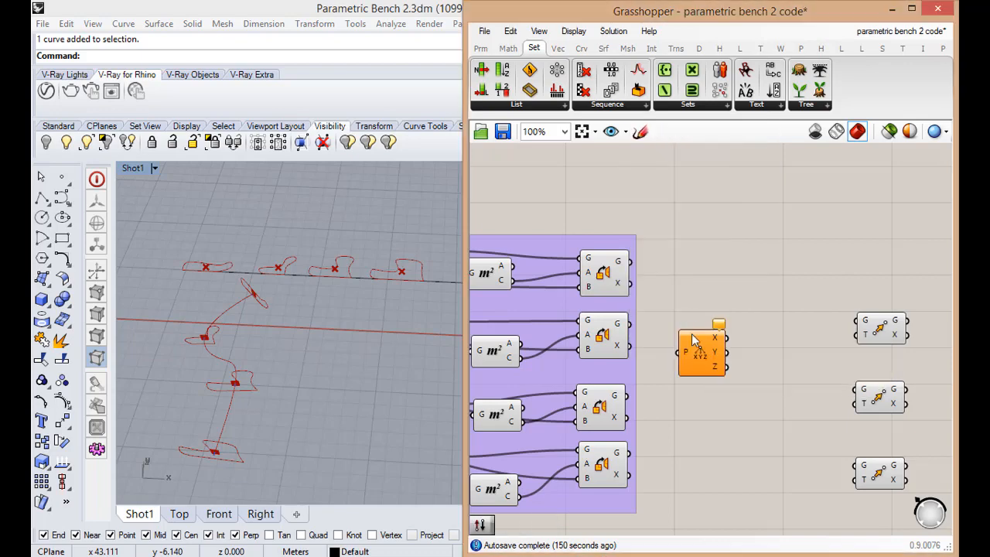
alt+drag(730, 322, 724, 397)
alt+drag(724, 409, 733, 470)
scroll(734, 479, down, 2)
drag(735, 480, 727, 479)
- Connect the centroid output of each of the lower three Area components to the P input of its matching Deconstruct component
drag(651, 374, 716, 364)
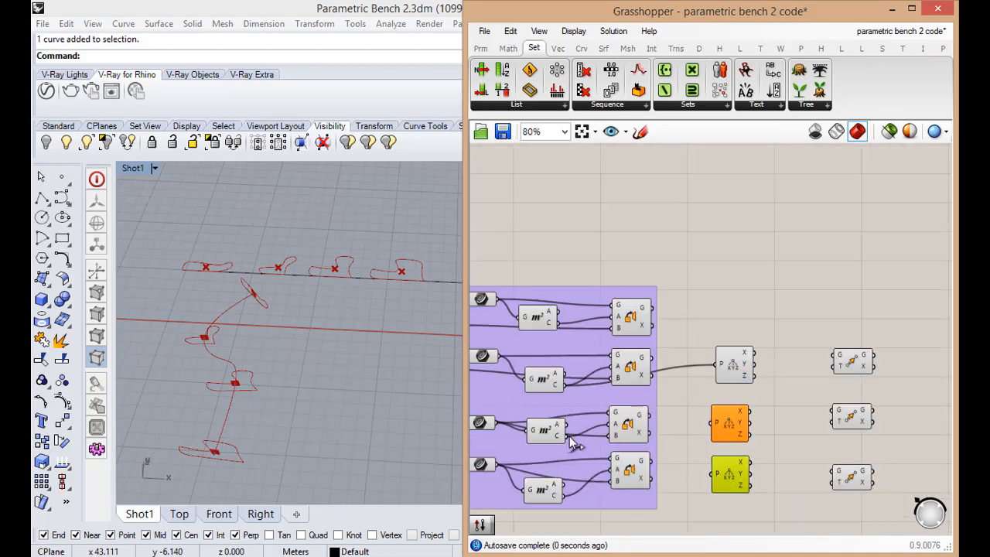
drag(569, 436, 720, 426)
drag(650, 429, 722, 435)
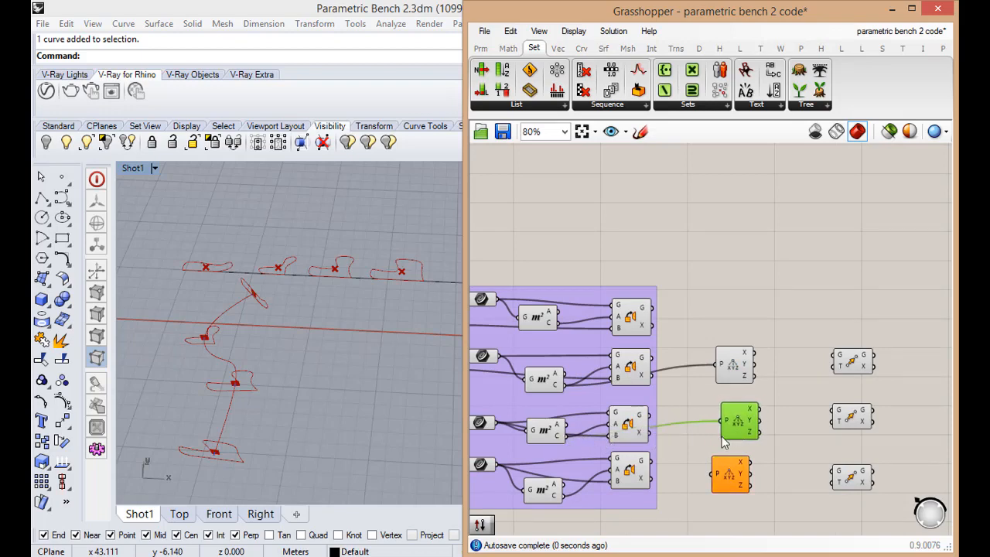
click(541, 317)
click(631, 316)
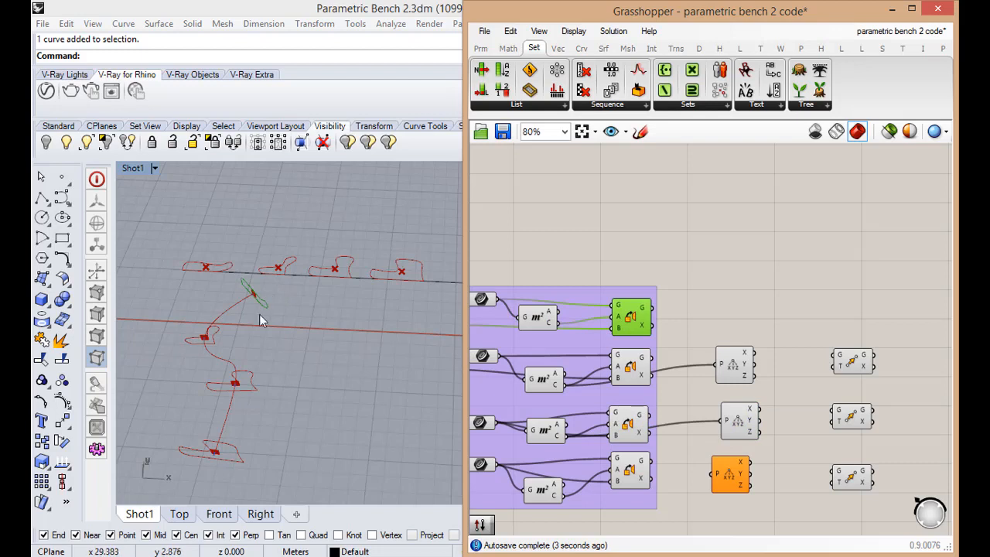
drag(736, 428, 726, 428)
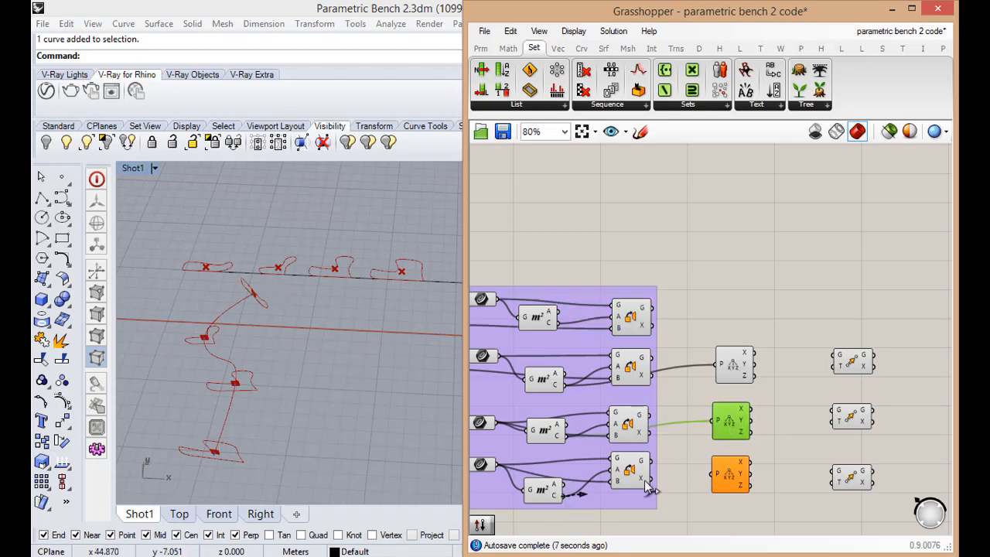
drag(651, 481, 715, 474)
click(800, 478)
- Examine the Y component outputs of the Deconstruct components for the profile centroids
scroll(739, 367, up, 2)
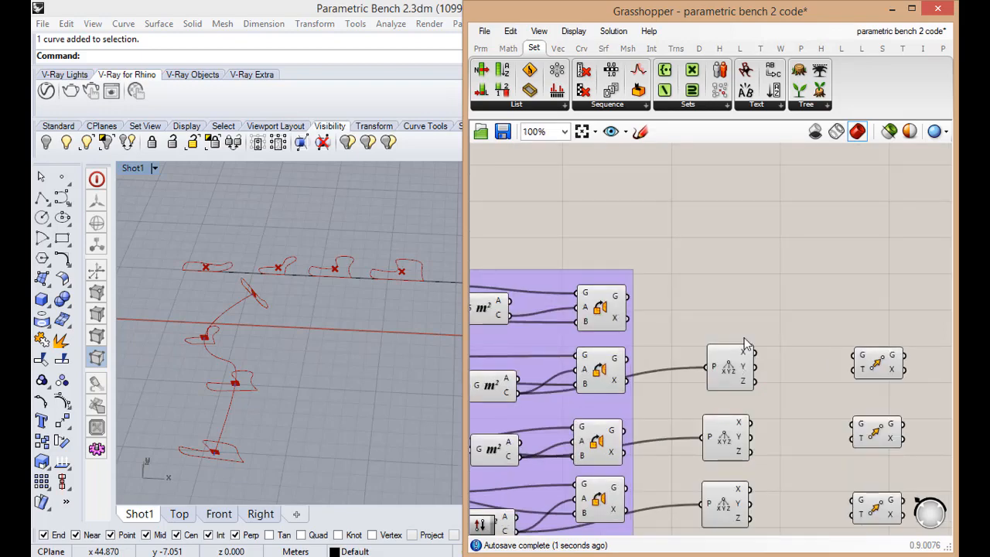
scroll(746, 356, up, 1)
mouse_move(740, 357)
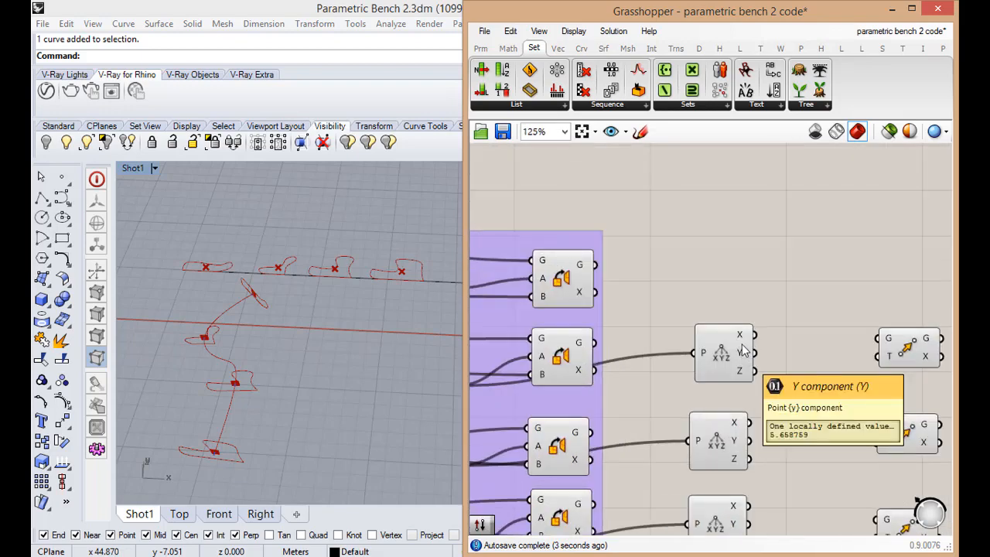
mouse_move(741, 338)
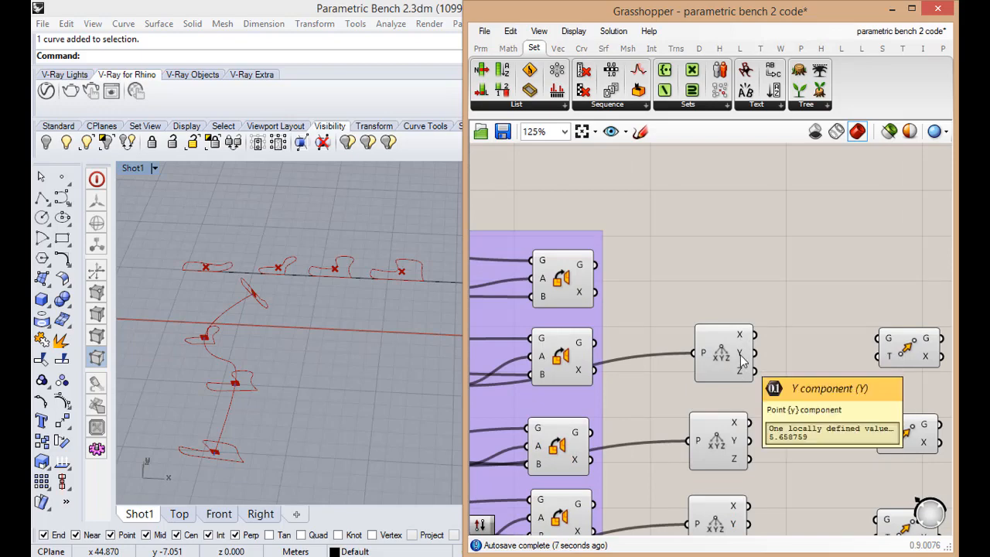
scroll(741, 358, down, 2)
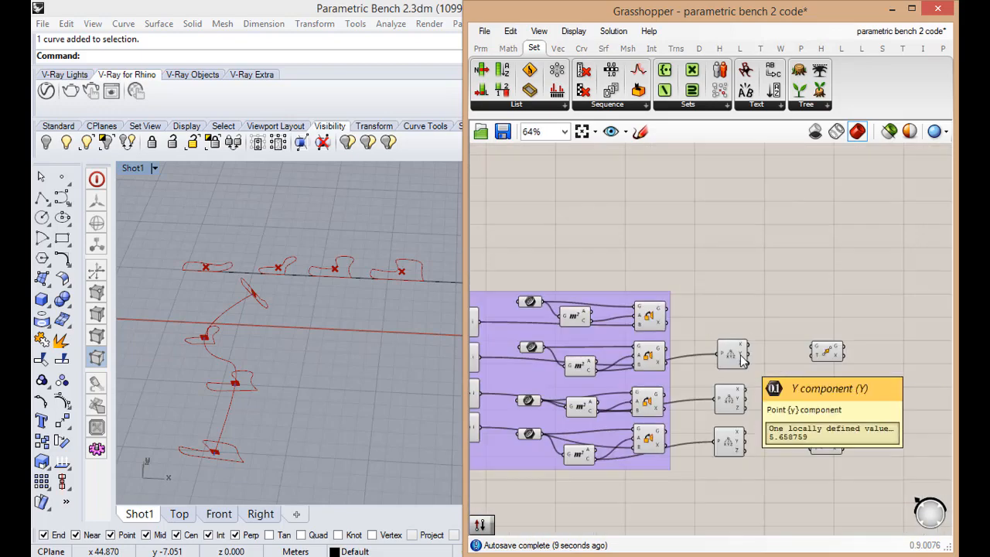
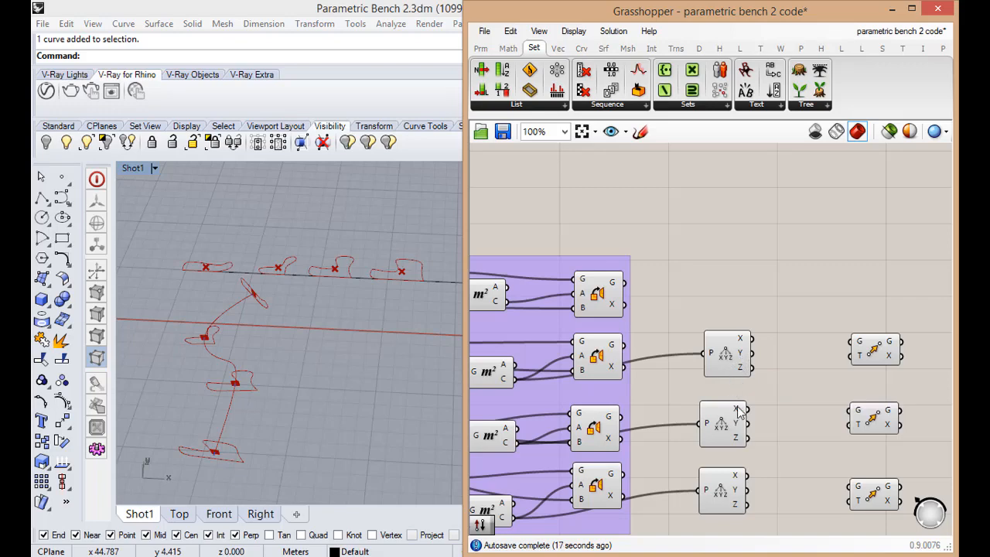
mouse_move(740, 492)
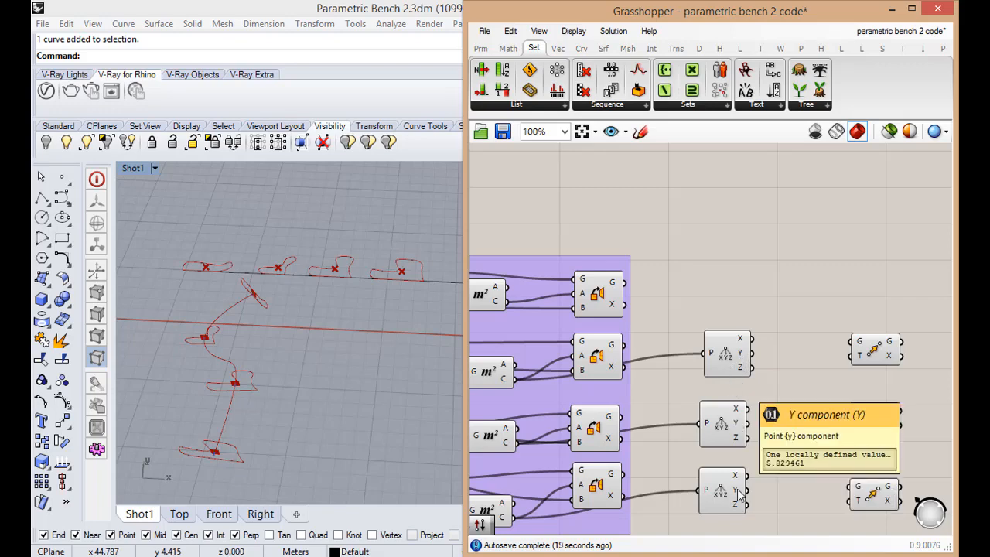
scroll(690, 293, down, 2)
scroll(717, 331, up, 2)
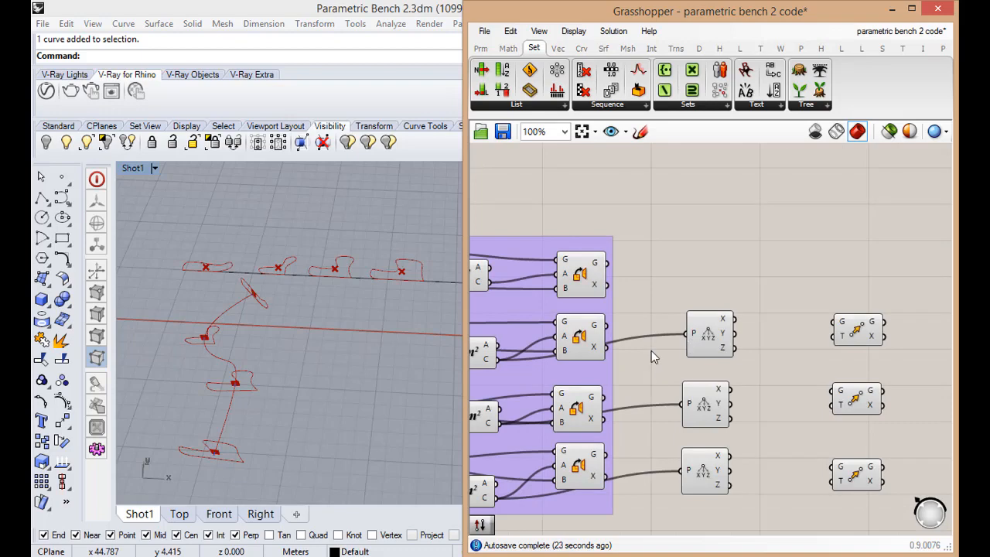
- Shift the three Move components farther from the Deconstruct components to leave more room between them
drag(721, 340, 713, 339)
scroll(712, 338, down, 1)
drag(862, 485, 805, 380)
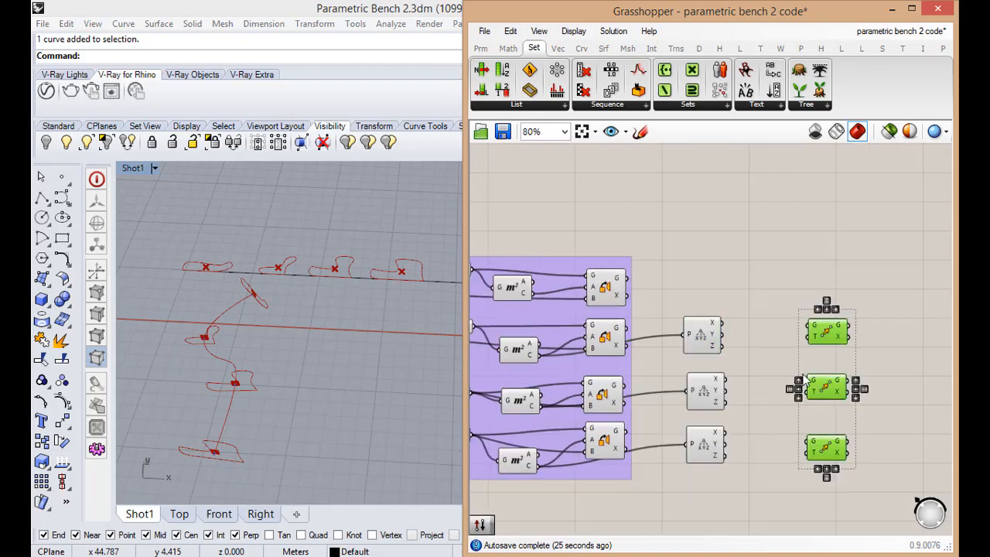
drag(822, 341, 864, 340)
click(751, 350)
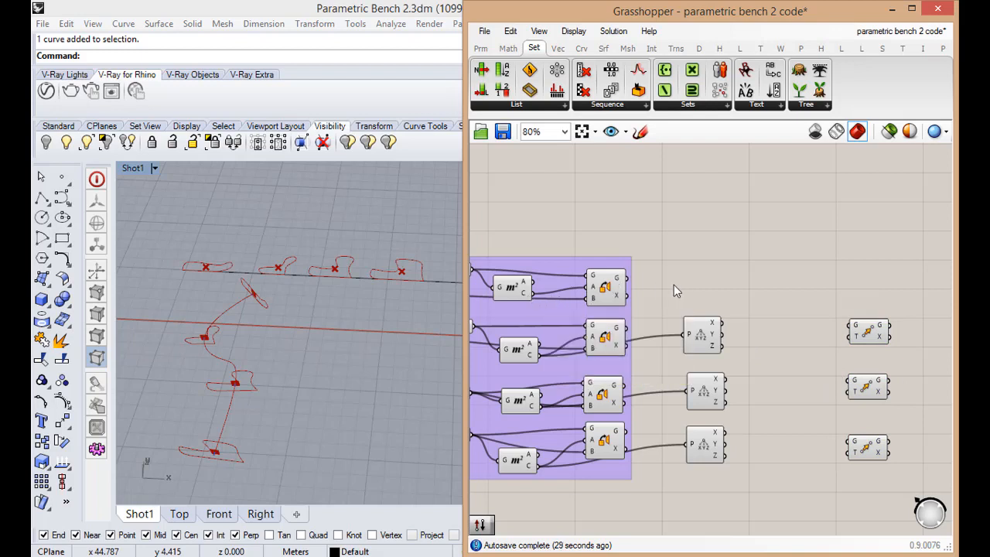
- Copy a Deconstruct component above the stack and replace its P input wire with the top Area component's centroid output
drag(704, 334, 695, 286)
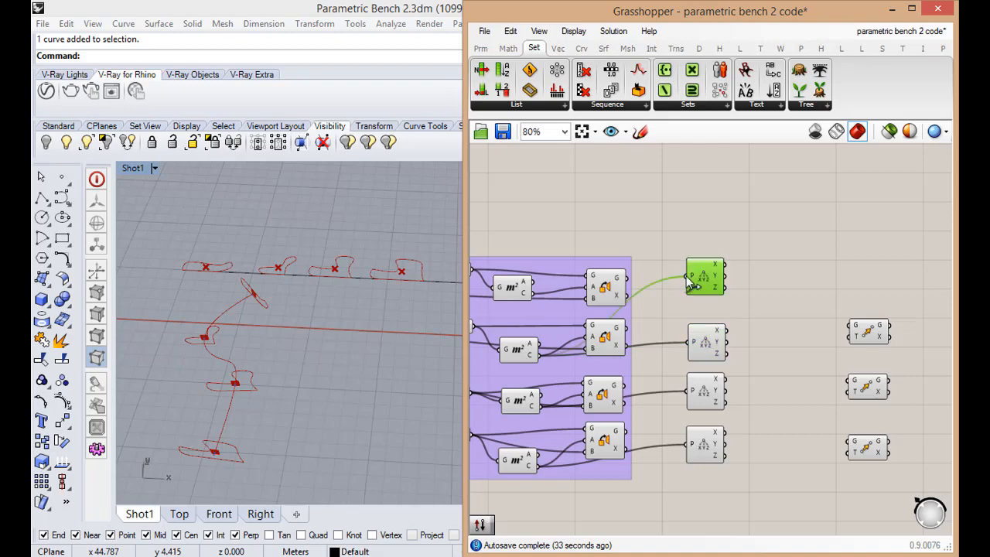
right_click(694, 280)
mouse_move(831, 283)
click(893, 286)
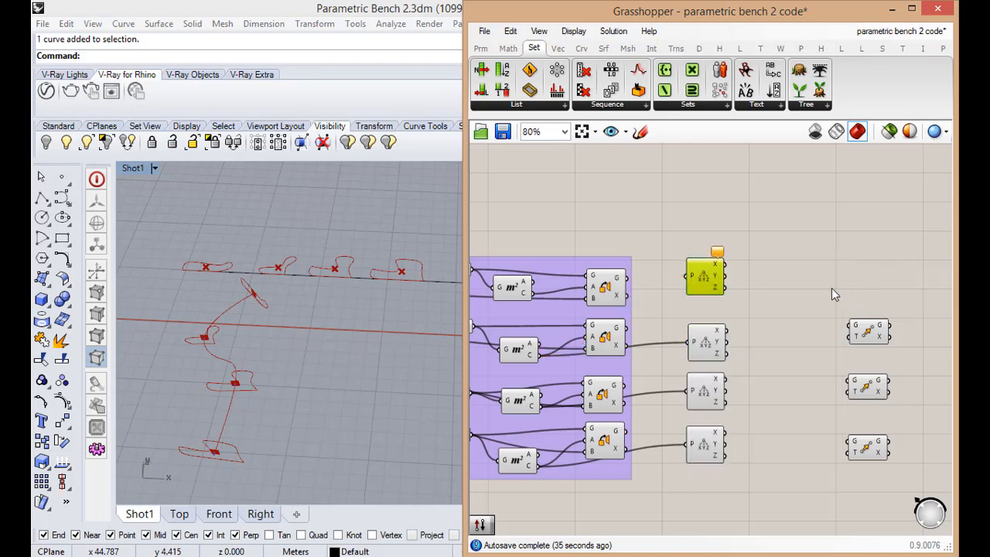
drag(626, 288, 687, 283)
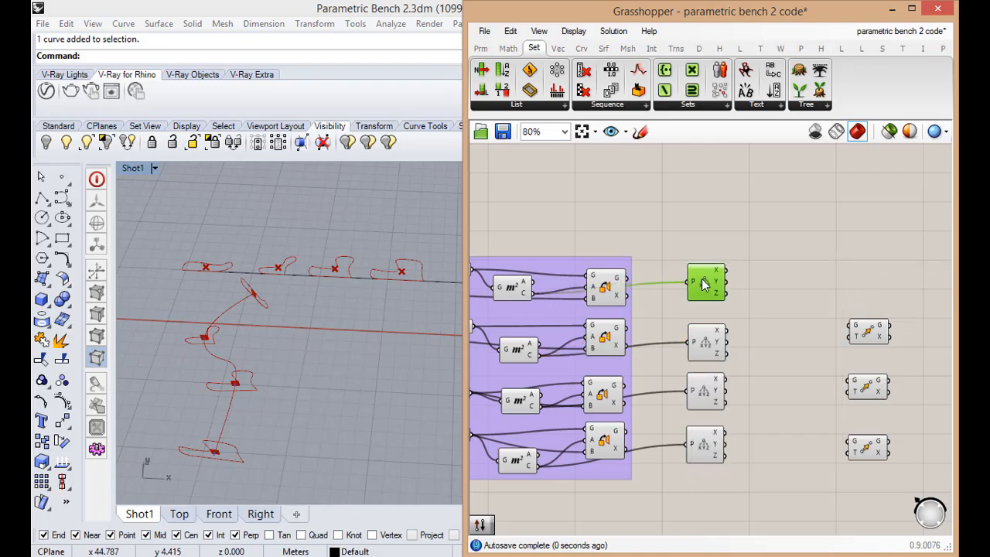
scroll(730, 456, up, 1)
scroll(558, 384, down, 2)
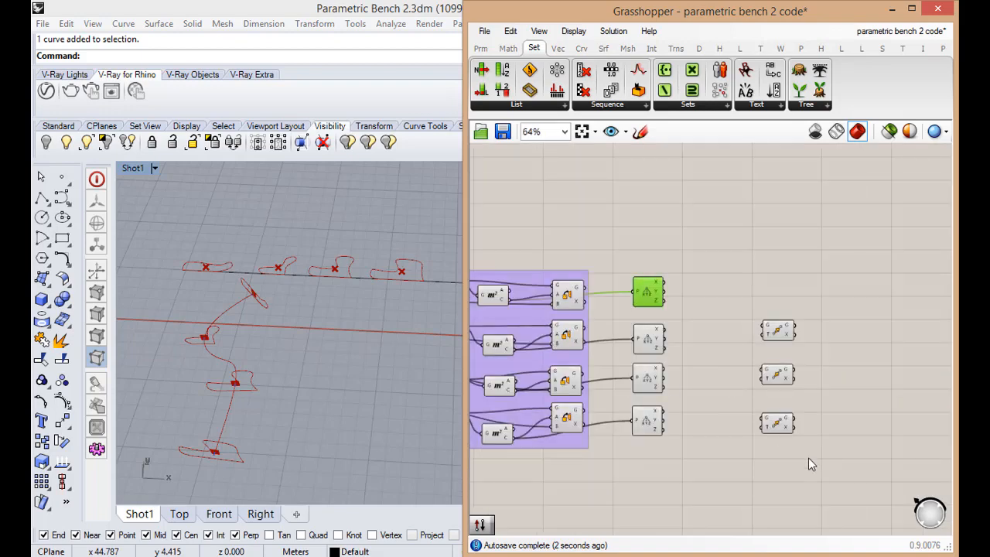
- Add a Subtraction component beside the top Deconstruct component and connect that component's Y output to the B input
drag(809, 464, 748, 296)
scroll(699, 338, up, 1)
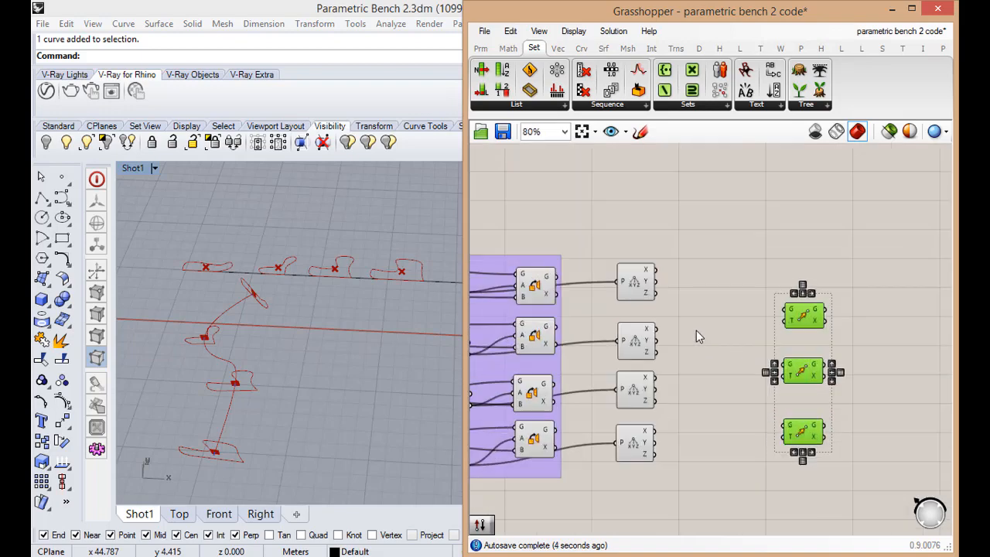
double_click(696, 330)
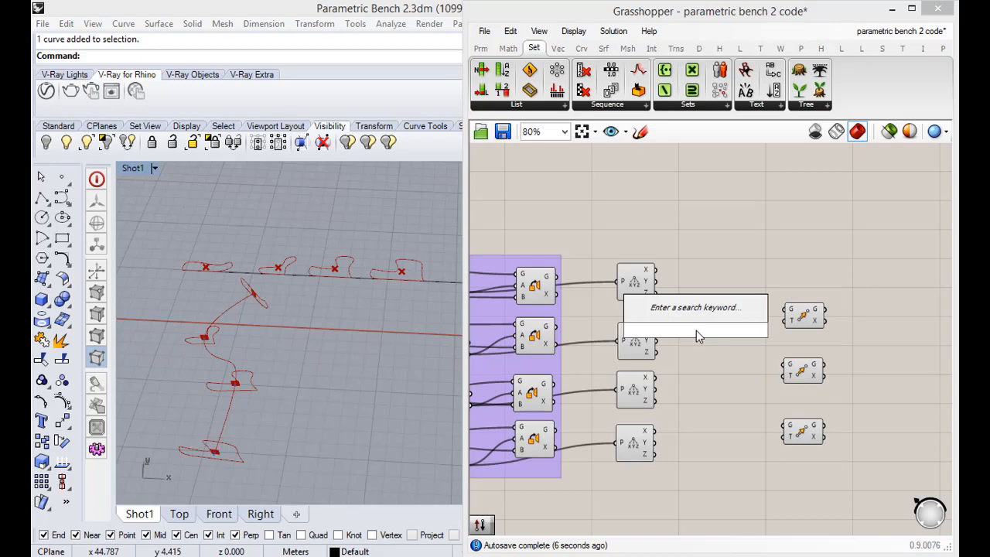
text(subtr)
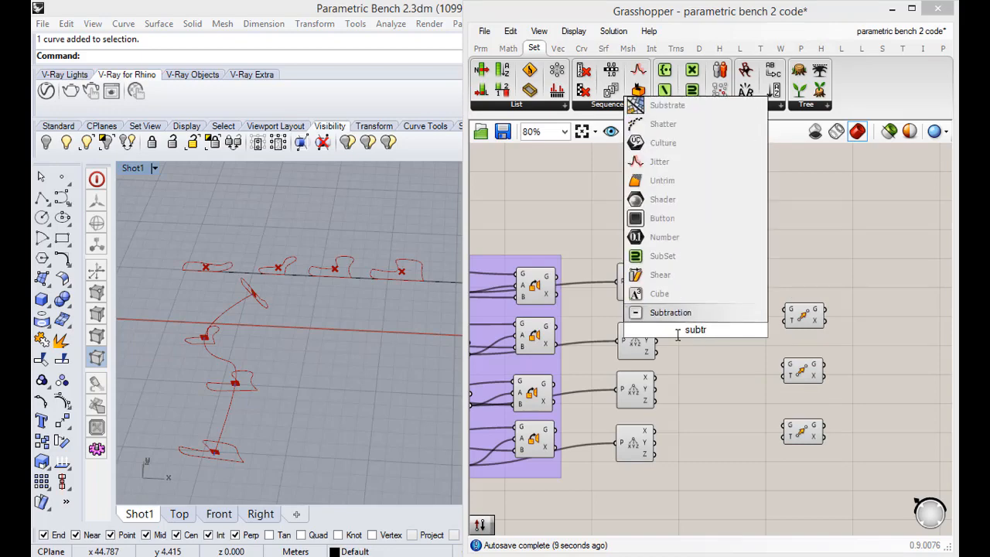
key(Return)
scroll(699, 329, up, 2)
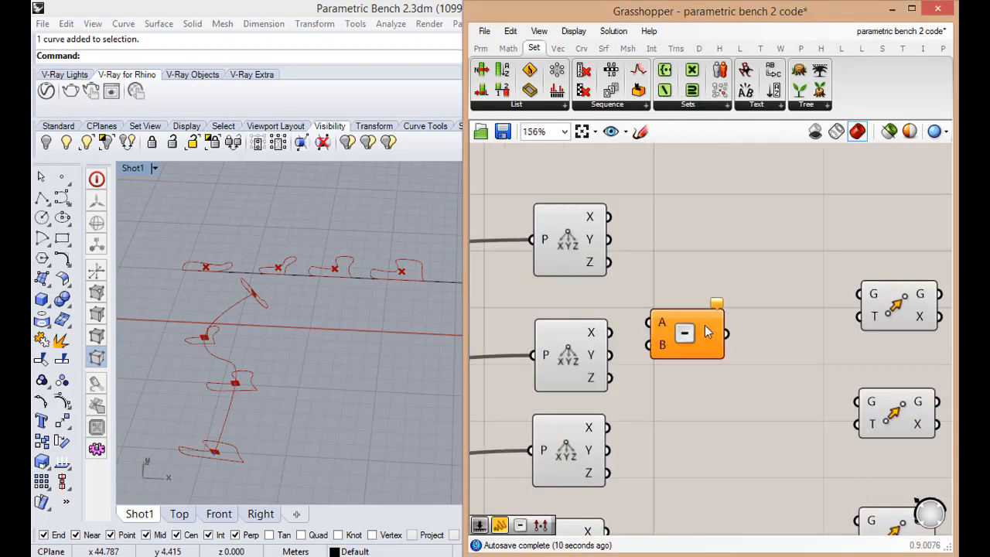
scroll(700, 329, down, 2)
scroll(715, 321, up, 1)
drag(717, 320, 698, 288)
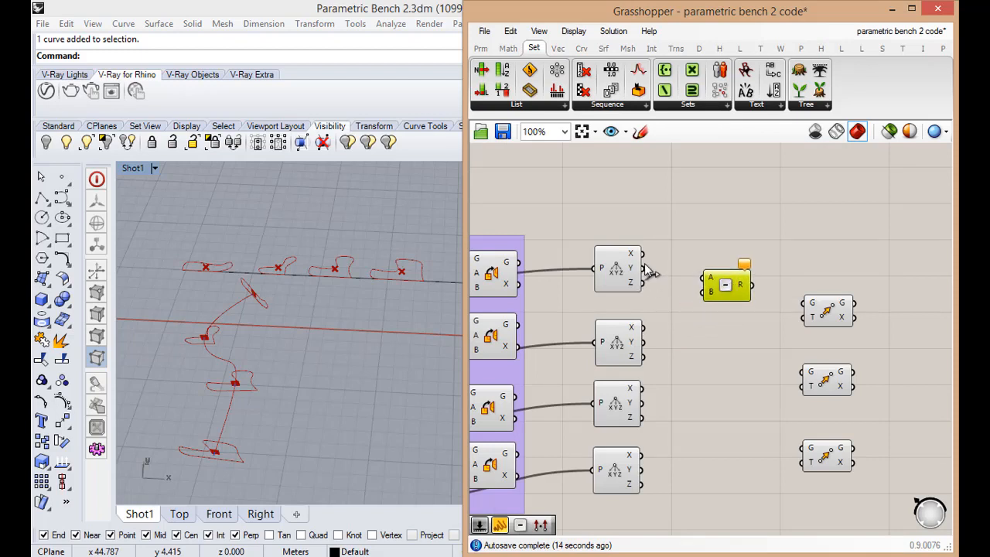
drag(643, 268, 704, 292)
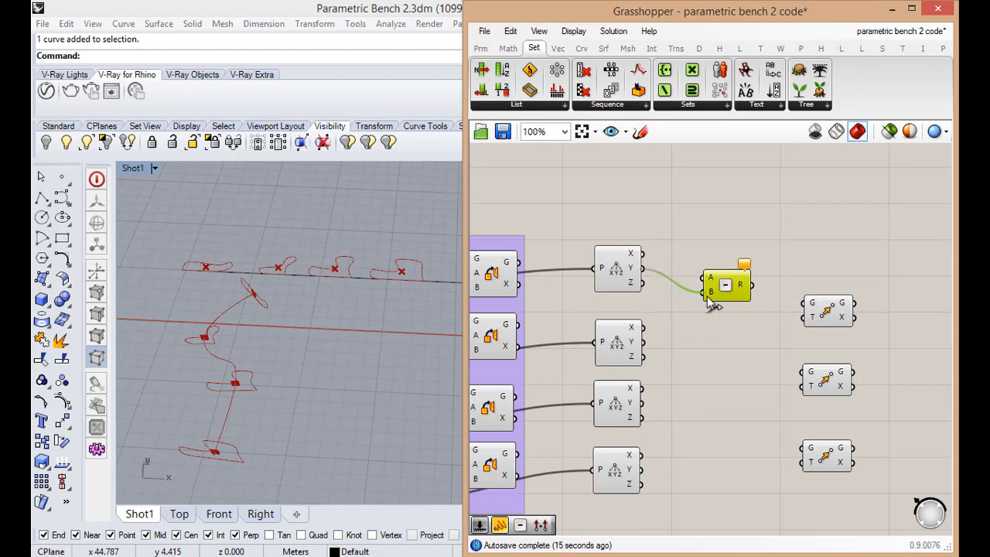
click(678, 323)
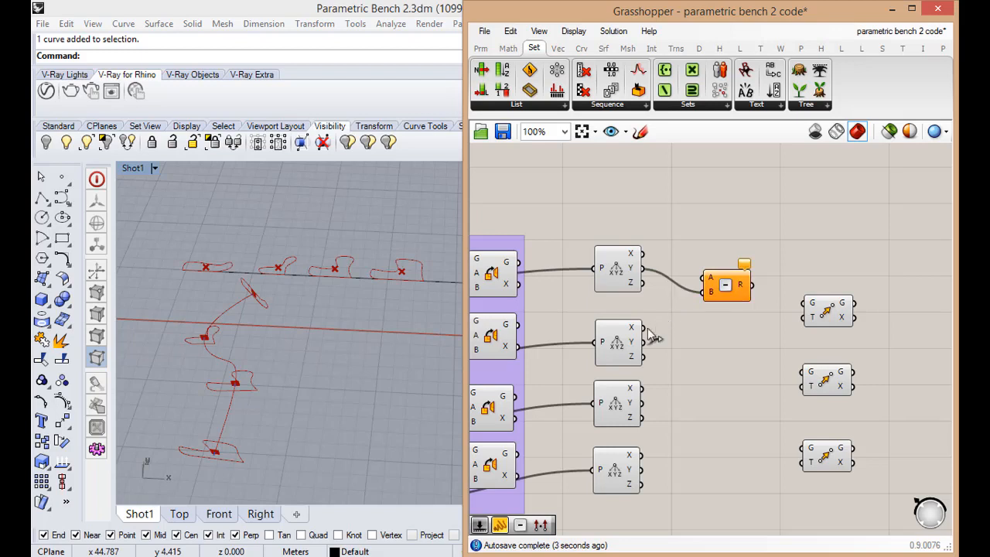
- Copy the Subtraction component three times and connect the Y outputs of the lower three Deconstruct components to the matching A inputs
alt+drag(719, 286, 712, 350)
alt+drag(713, 351, 719, 478)
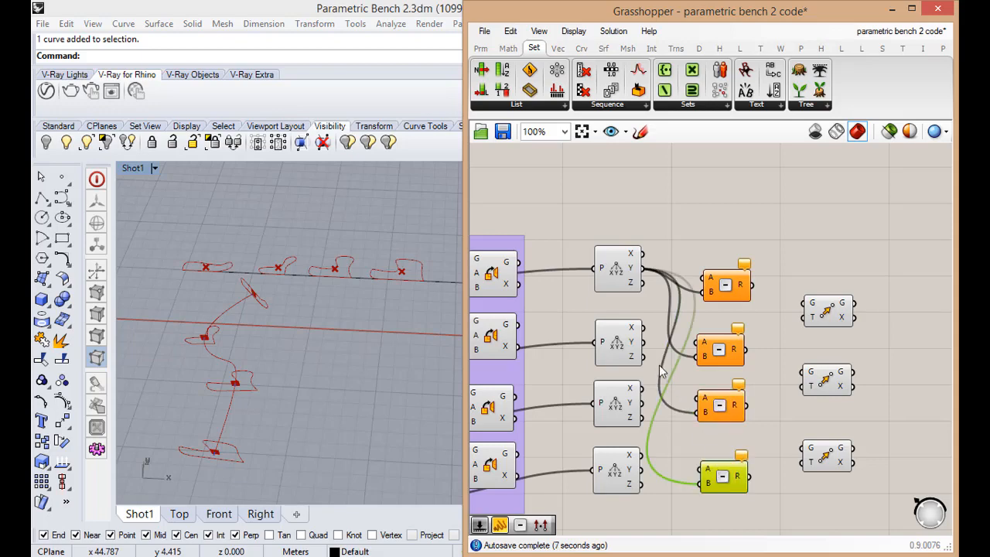
drag(642, 403, 698, 398)
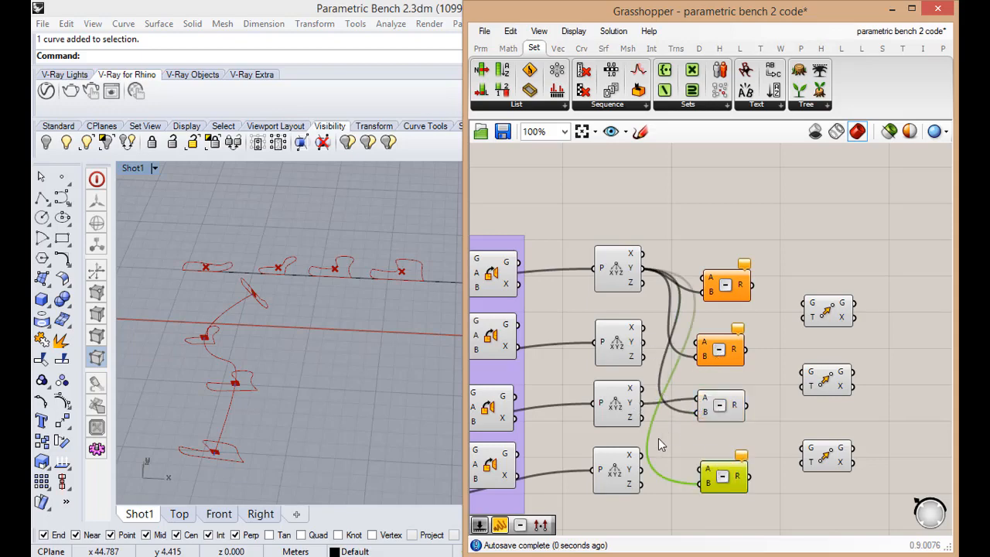
drag(641, 469, 701, 469)
click(742, 442)
scroll(727, 386, down, 1)
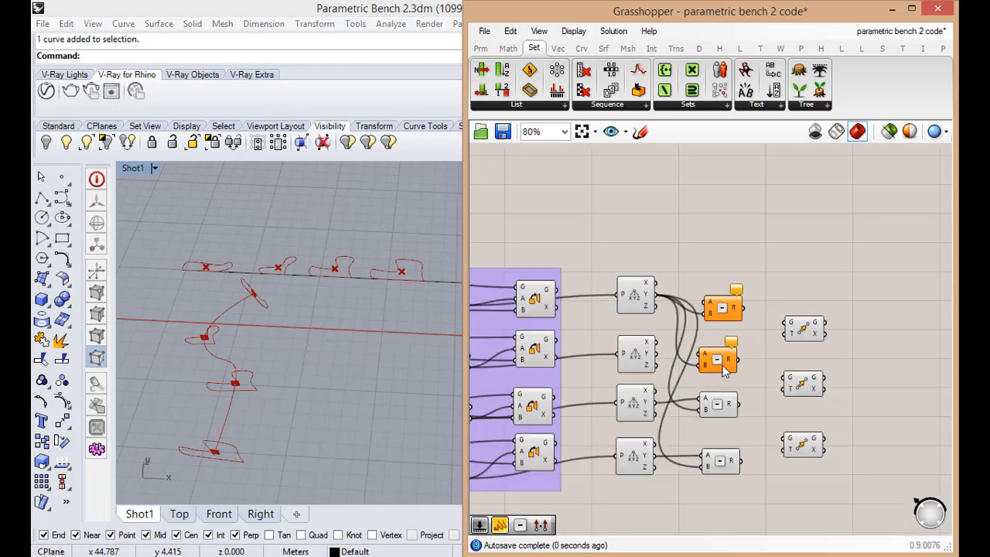
scroll(716, 349, up, 1)
drag(640, 355, 686, 359)
- Delete the unused uppermost Subtraction component and shift the three Move components farther from the remaining Subtraction components
drag(719, 297, 735, 268)
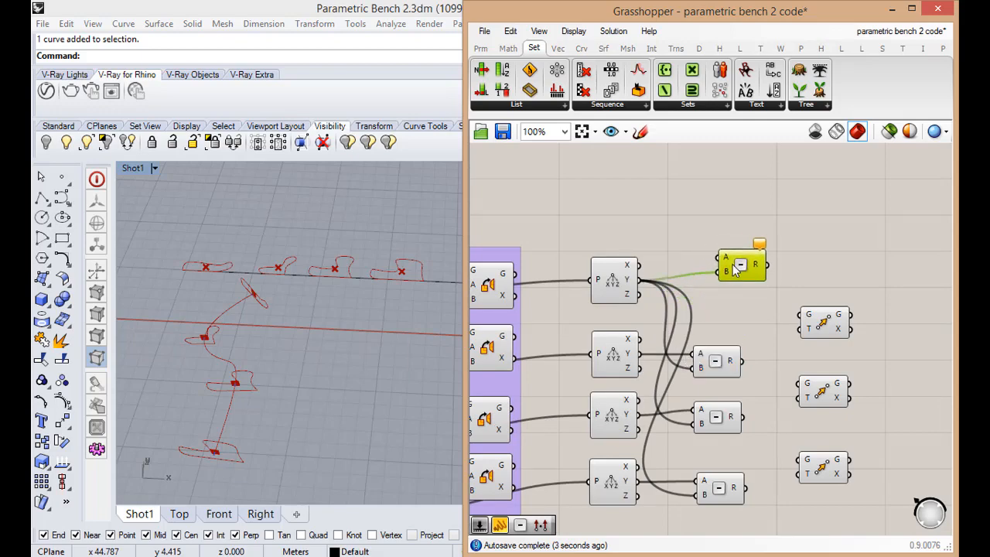
key(Delete)
scroll(732, 268, down, 2)
scroll(734, 318, up, 2)
drag(826, 487, 801, 305)
drag(801, 305, 876, 325)
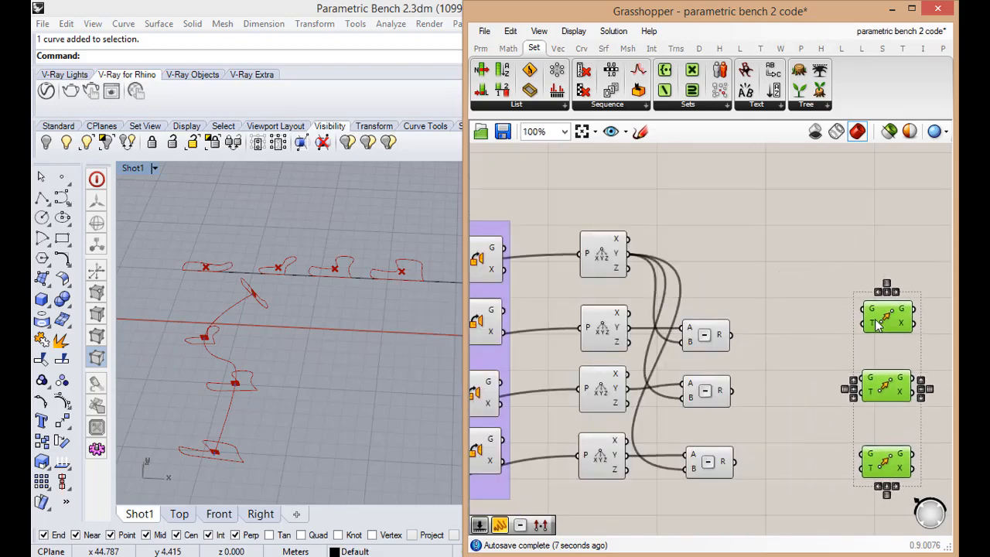
click(793, 342)
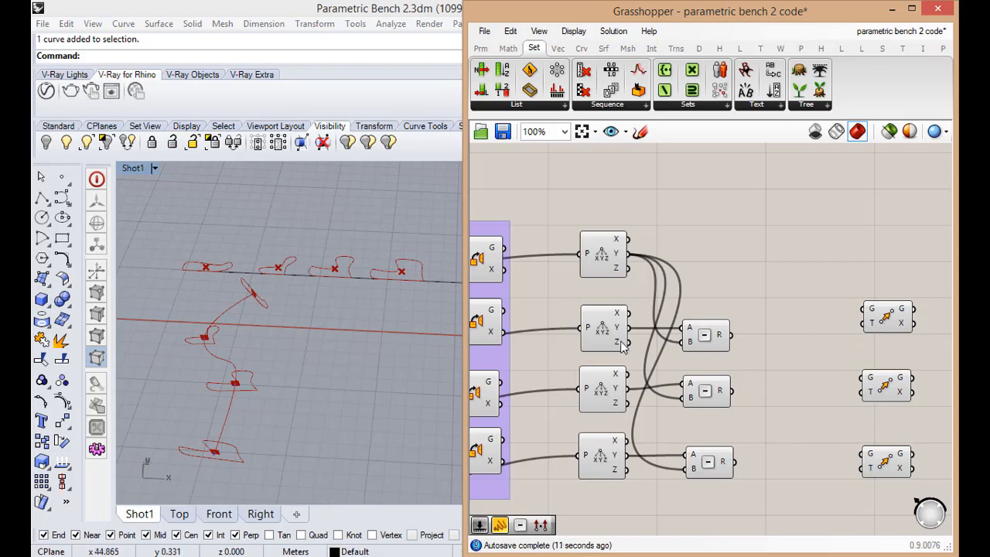
click(717, 334)
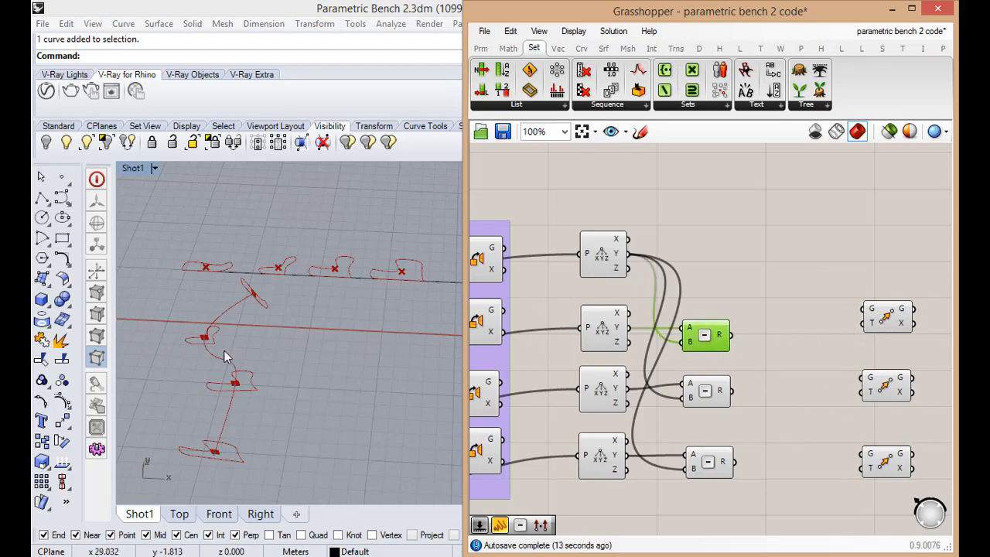
- Add a Unit Z component between the Subtraction and Move components and copy it twice, one for each row
double_click(806, 347)
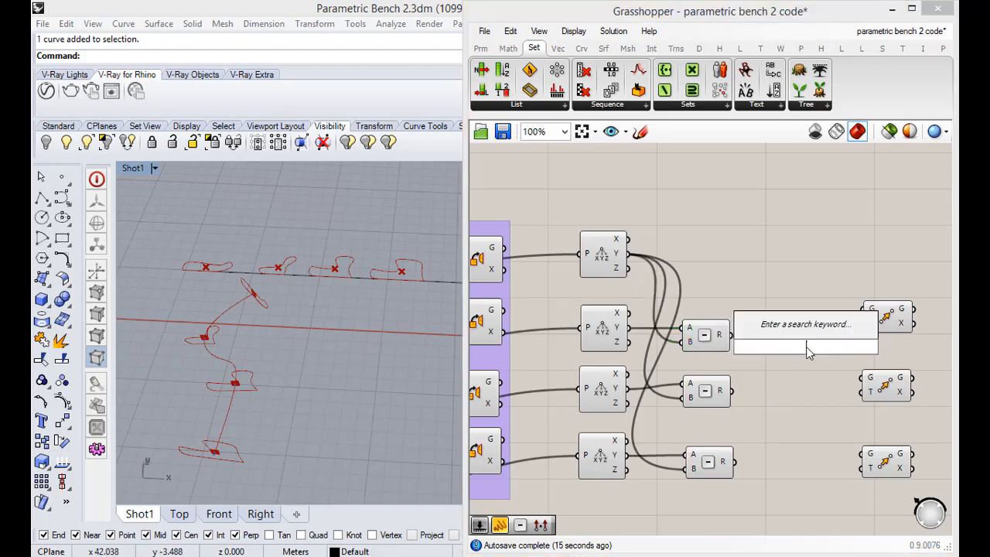
text(z)
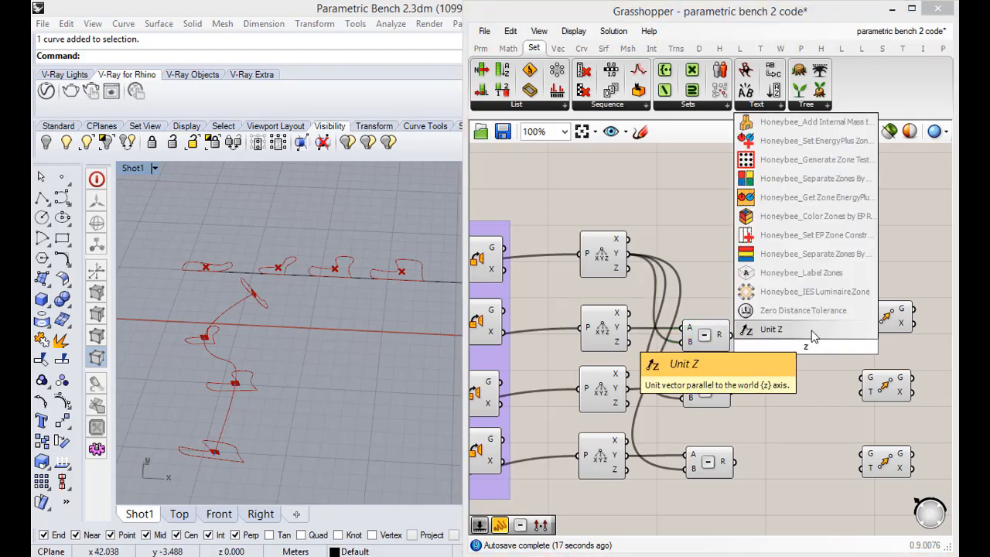
click(813, 332)
drag(815, 351, 814, 334)
alt+drag(814, 333, 813, 467)
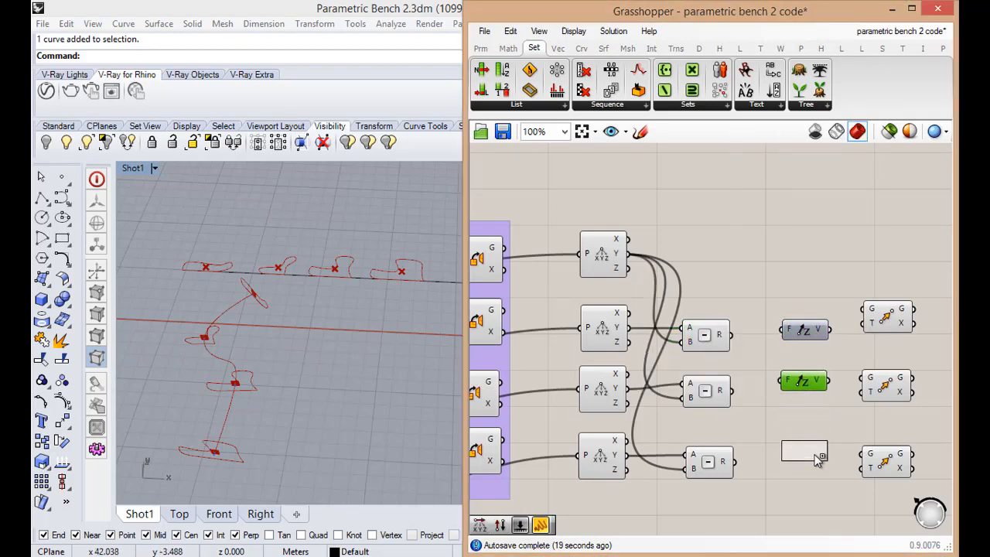
- Connect each Subtraction result to its Unit Z component's F input, and each Unit Z V output to the matching Move's T input
drag(730, 334, 782, 329)
drag(730, 391, 781, 381)
drag(736, 462, 781, 452)
drag(797, 453, 865, 467)
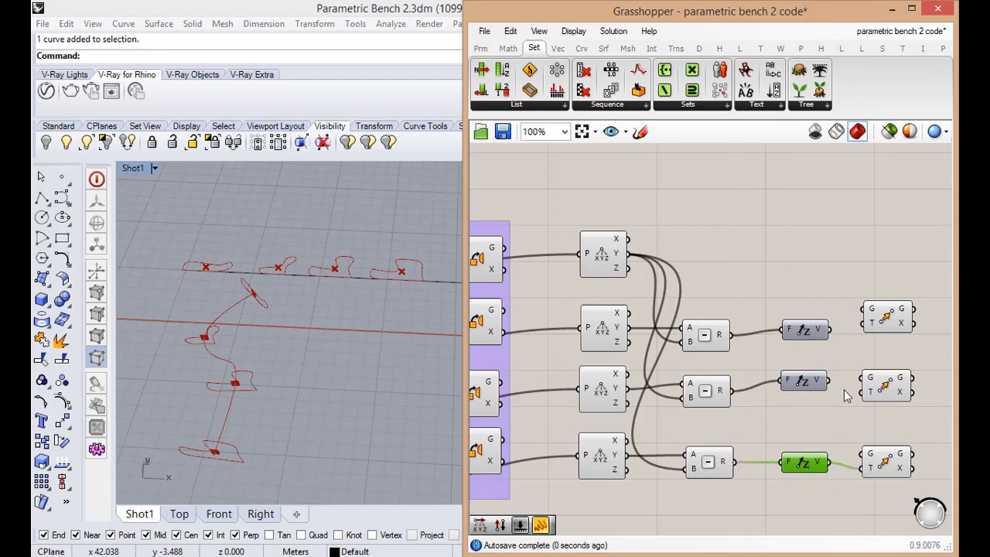
drag(828, 380, 864, 391)
mouse_move(830, 329)
mouse_down()
mouse_move(862, 309)
mouse_move(827, 330)
mouse_up()
drag(829, 330, 861, 324)
scroll(828, 351, down, 2)
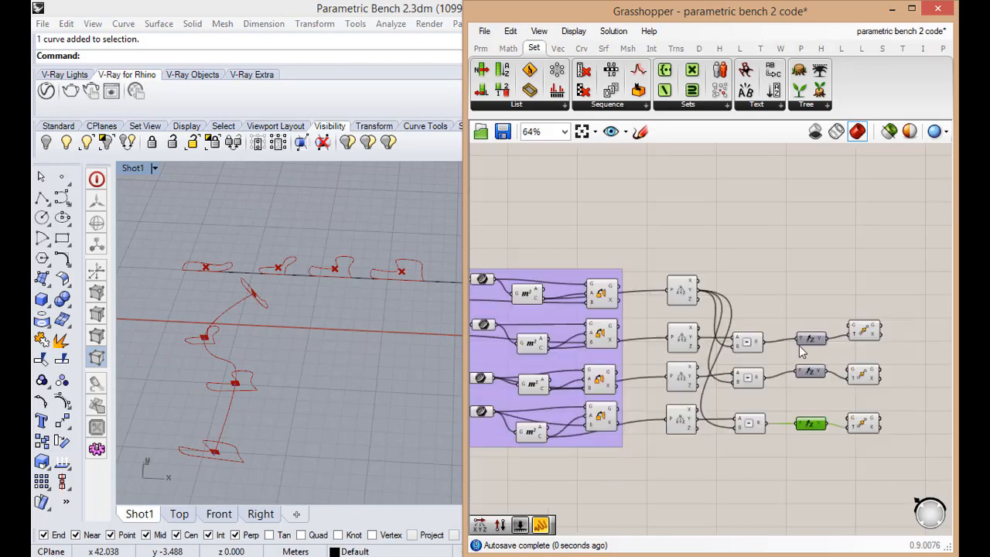
- Connect the G outputs of the lower three Orient components to the G inputs of the matching Move components
scroll(747, 337, up, 1)
drag(586, 323, 874, 322)
drag(586, 380, 874, 378)
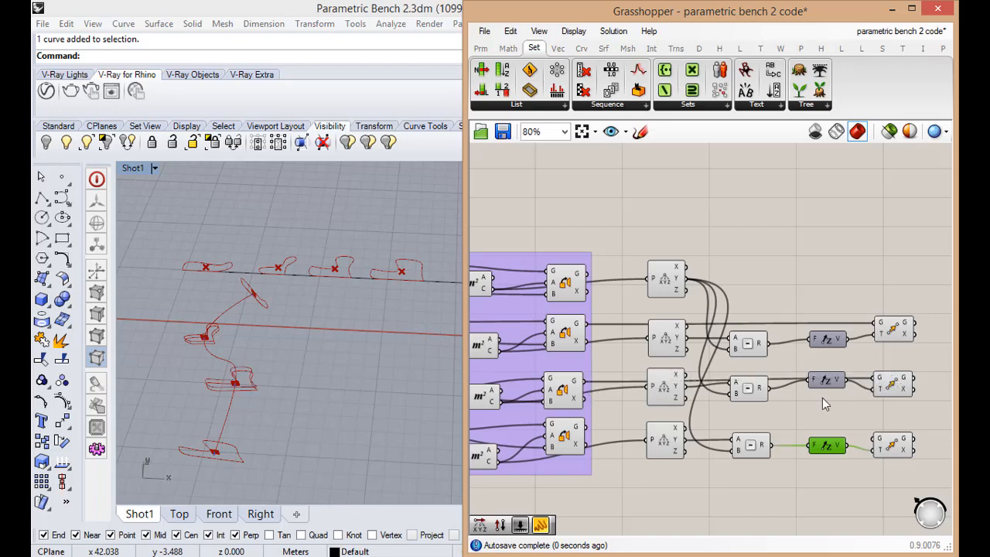
drag(589, 430, 878, 436)
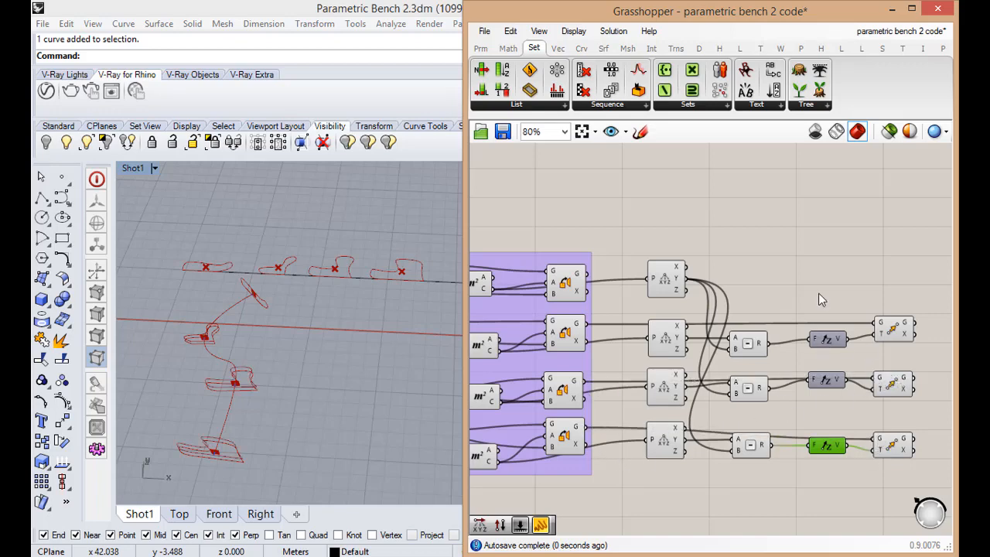
- Add a Curve parameter above the Move components and connect the top Orient component's G output to it
click(861, 272)
double_click(861, 273)
text(cone)
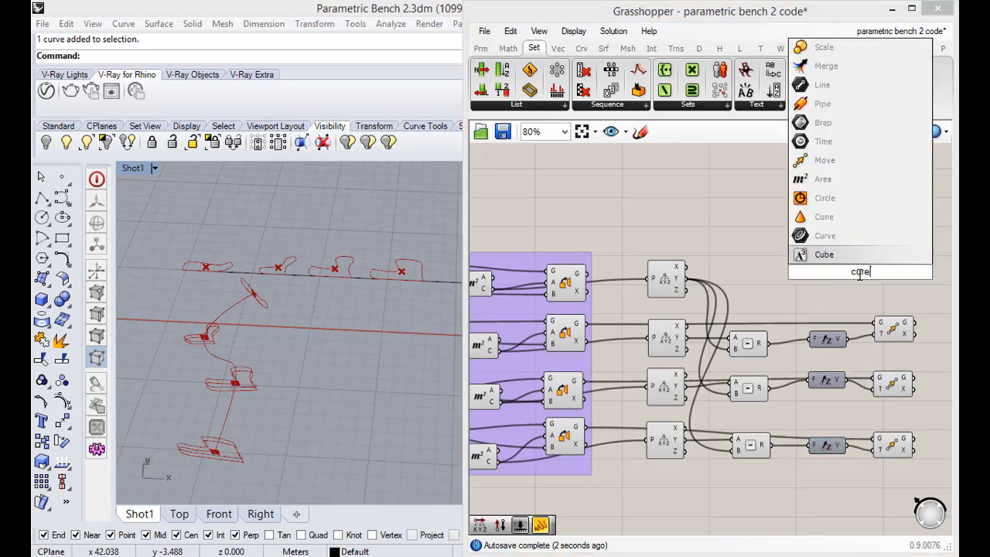
click(847, 240)
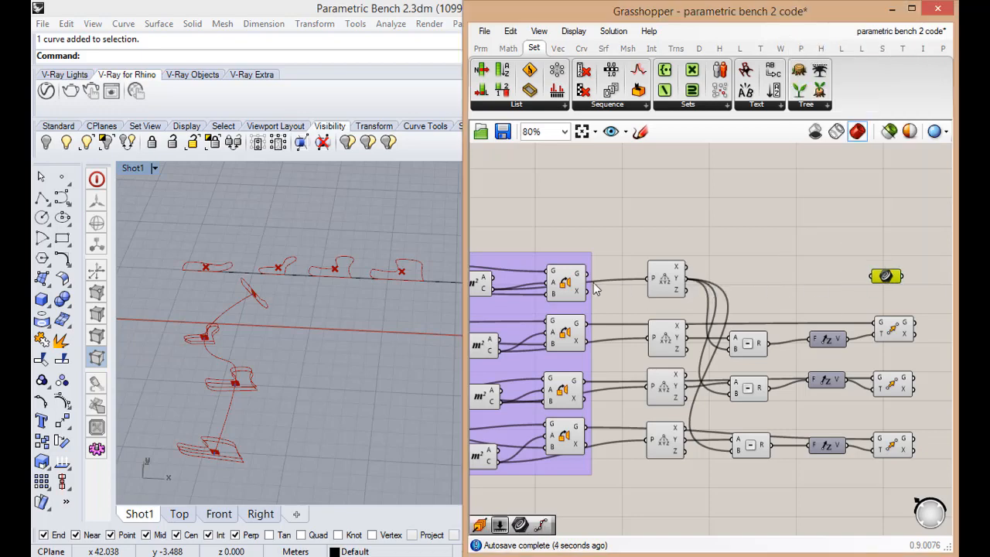
drag(585, 280, 880, 276)
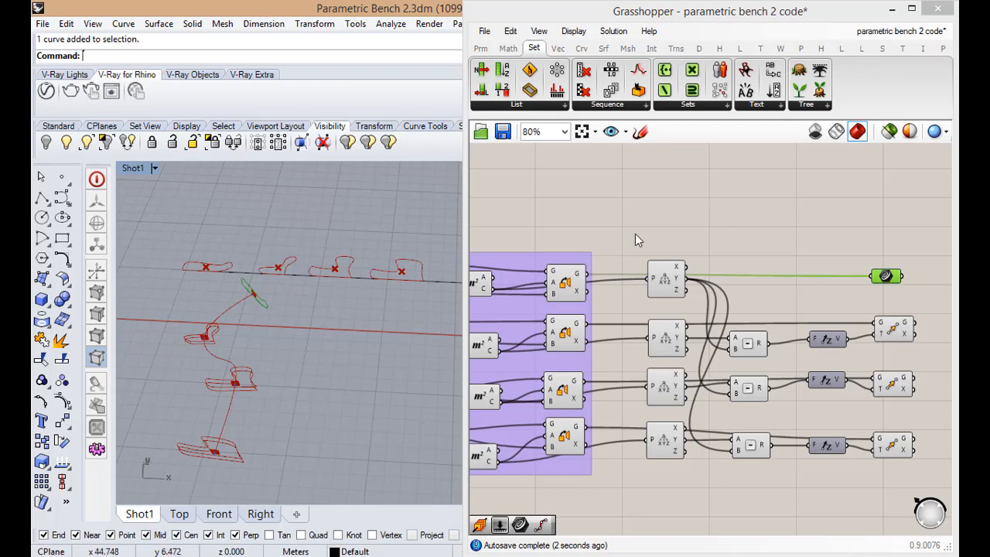
- Turn off the preview of all components inside the purple group
scroll(635, 239, down, 4)
drag(555, 210, 734, 400)
key(space)
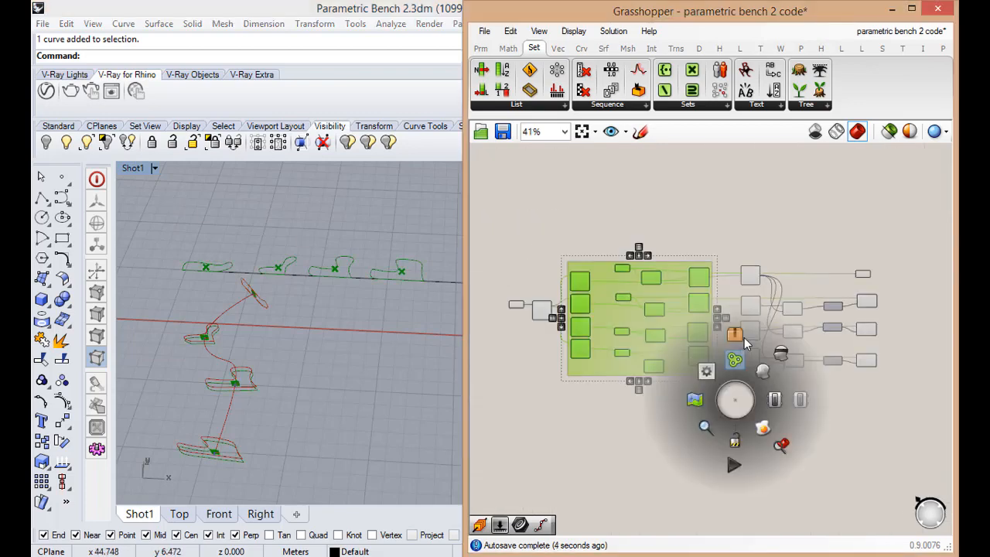
click(781, 354)
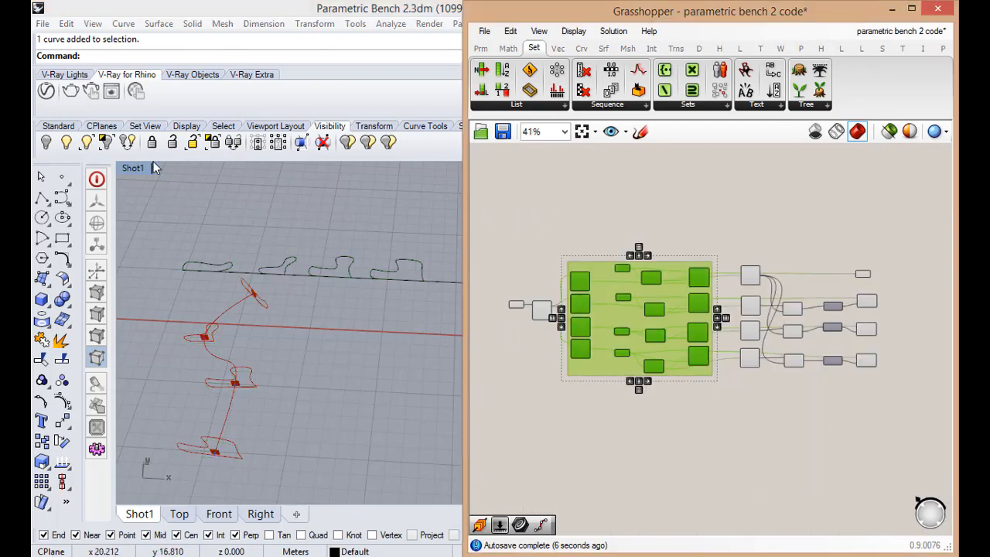
click(640, 443)
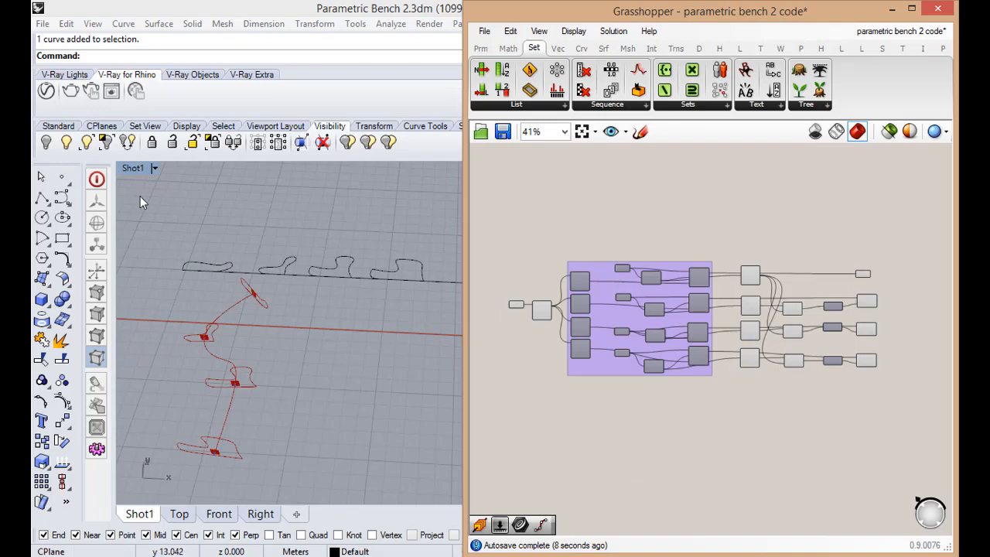
- Switch to the four-viewport layout and examine whether the bases of the moved profiles line up in the Front viewport
double_click(131, 168)
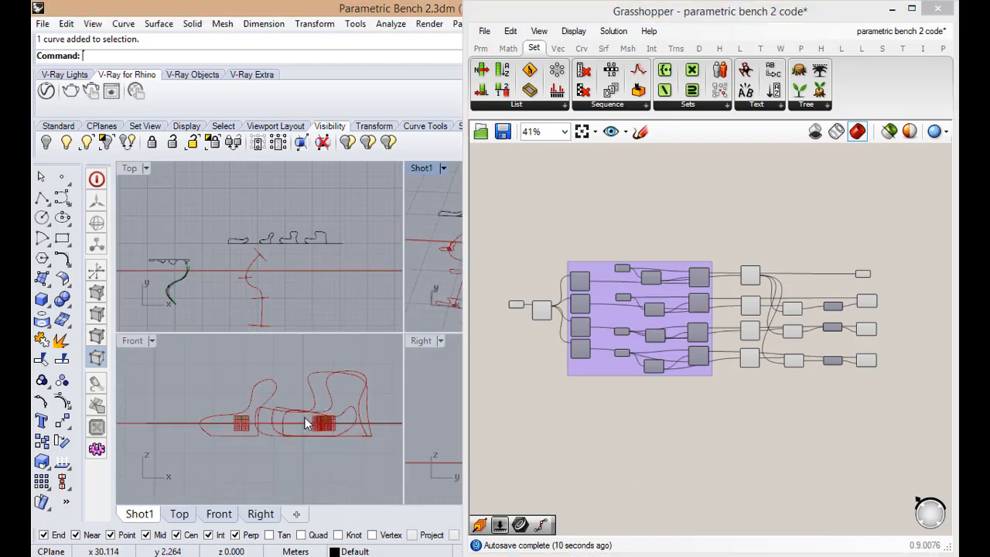
scroll(305, 418, up, 8)
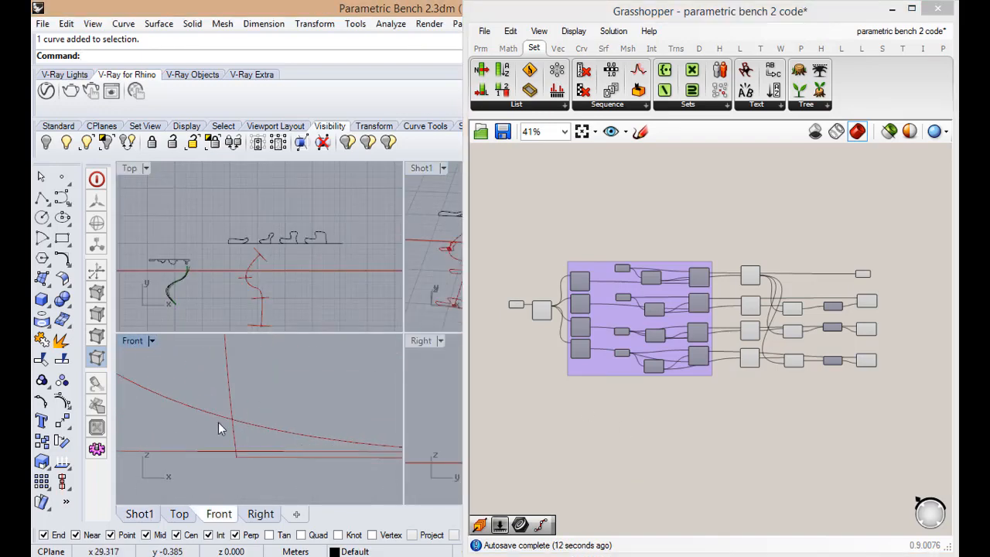
scroll(218, 423, down, 8)
scroll(376, 394, up, 10)
scroll(235, 410, down, 8)
scroll(374, 415, up, 7)
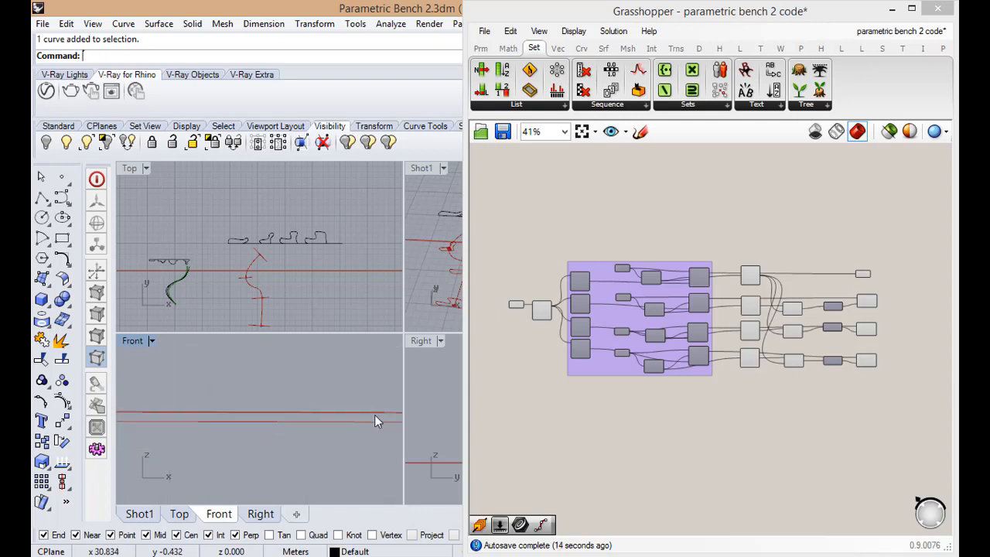
scroll(274, 421, down, 4)
scroll(262, 422, down, 5)
scroll(366, 399, up, 6)
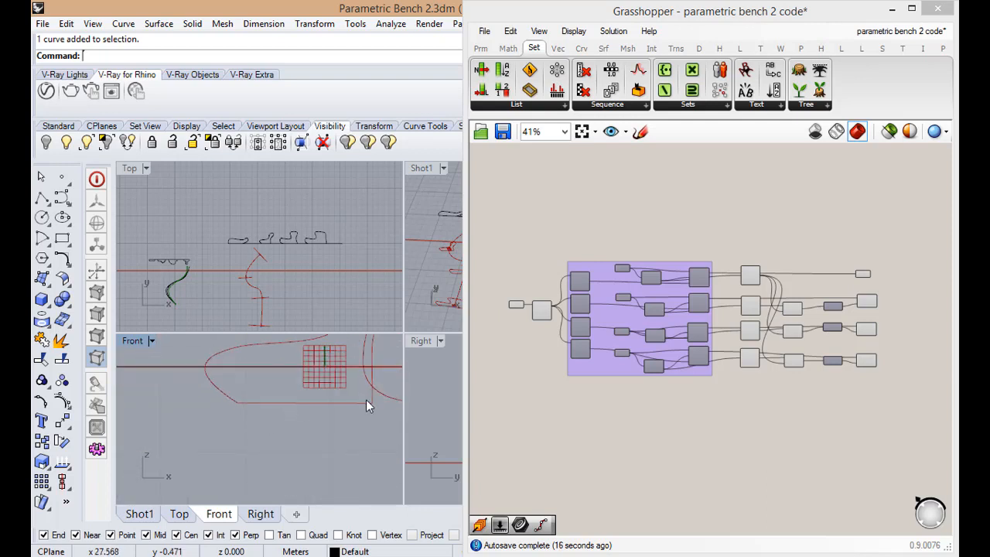
scroll(238, 410, down, 5)
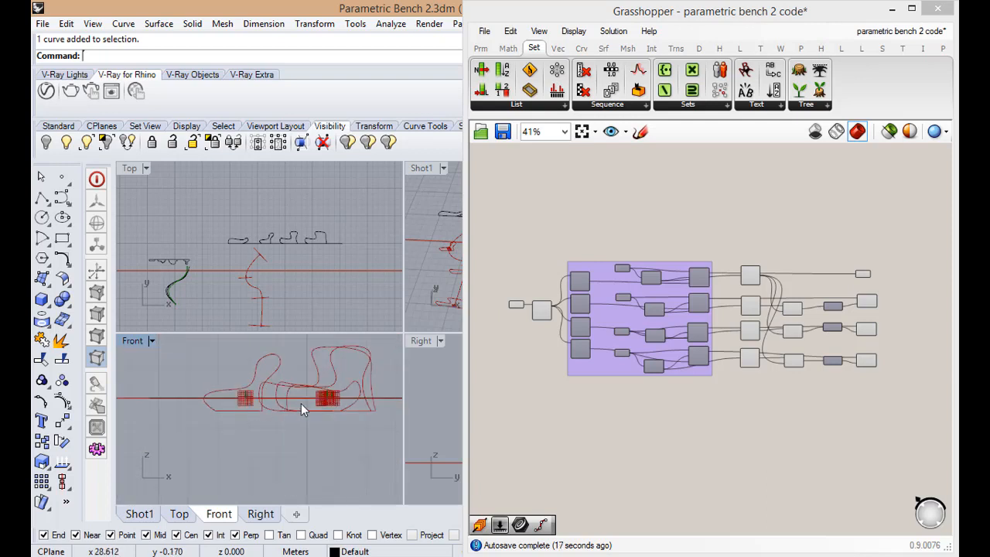
- Maximize the Right viewport to examine the profile bases from the side, and return to the four-viewport layout
double_click(421, 340)
scroll(283, 374, up, 5)
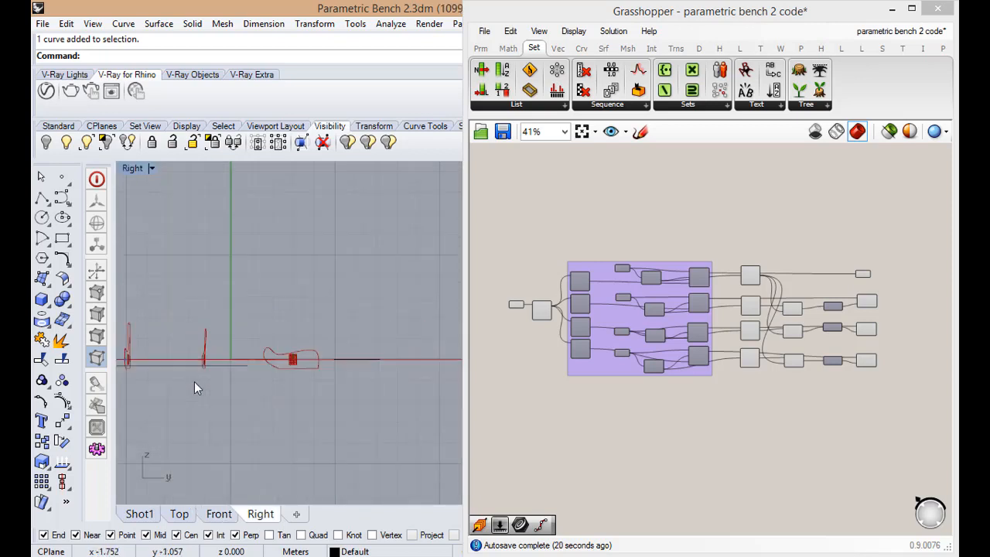
scroll(194, 381, up, 6)
scroll(370, 358, down, 4)
scroll(254, 357, up, 8)
scroll(291, 373, down, 6)
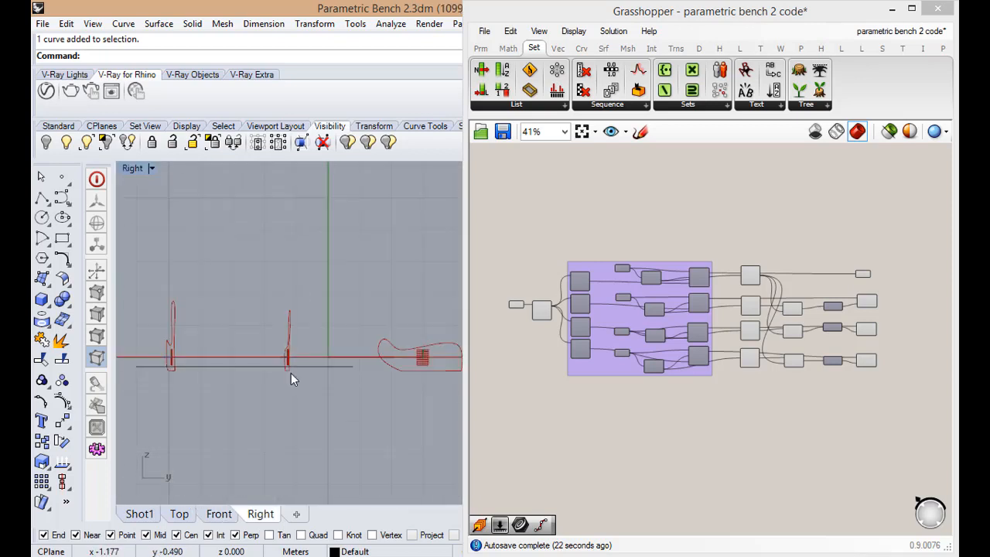
double_click(131, 168)
click(309, 422)
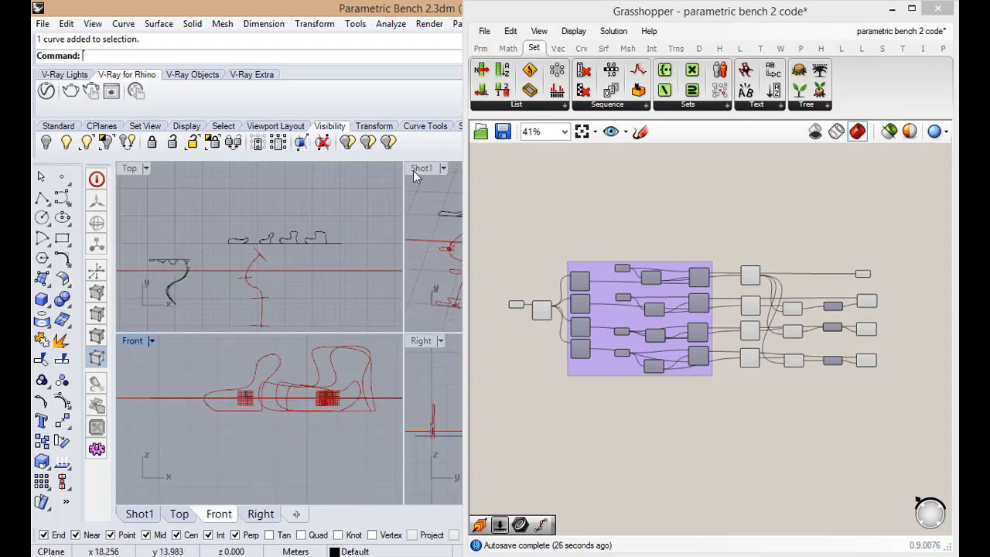
- Examine in the Top viewport how the lower corners of the source profile curves meet their baseline
scroll(320, 239, up, 10)
scroll(257, 310, down, 6)
scroll(315, 292, up, 12)
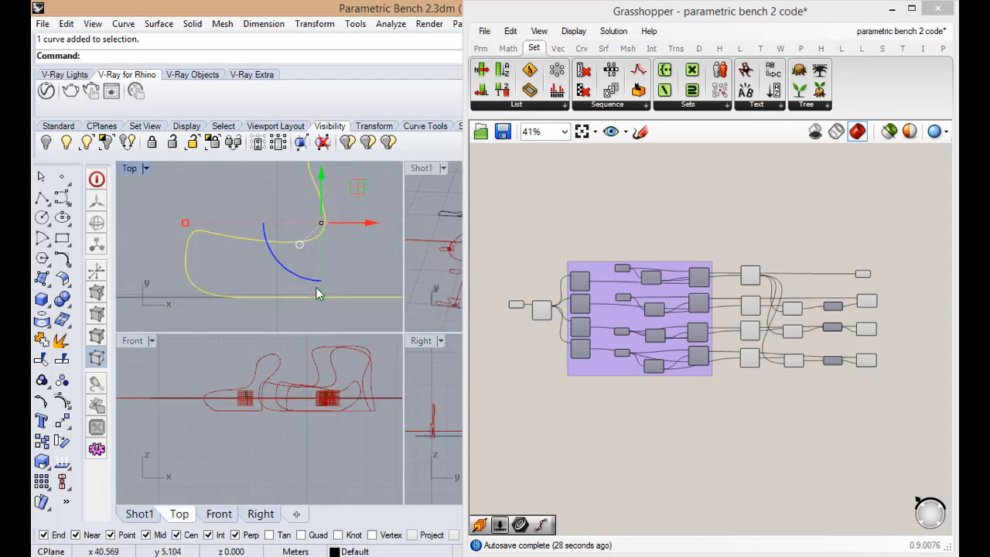
scroll(237, 267, down, 13)
scroll(286, 289, up, 8)
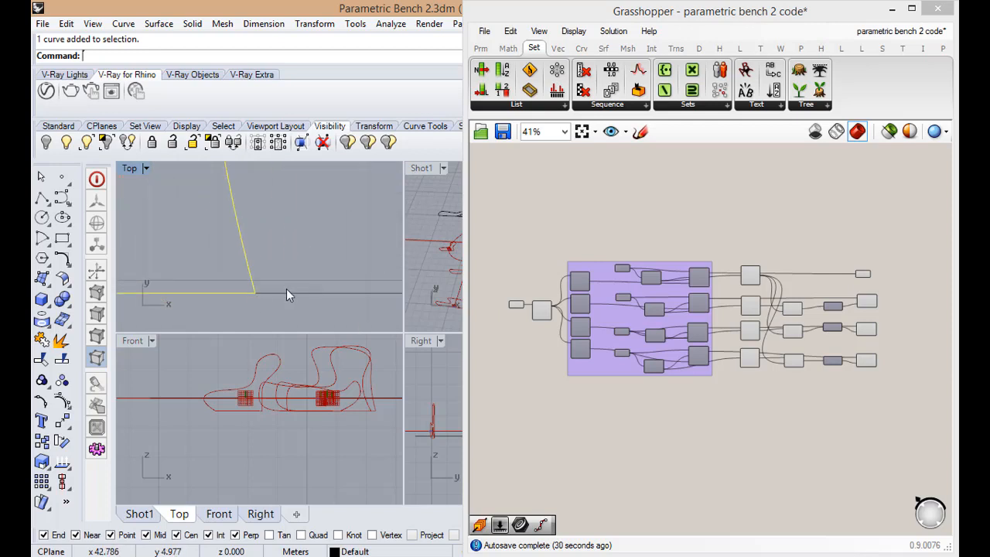
scroll(370, 258, down, 8)
scroll(269, 256, up, 8)
scroll(270, 252, up, 5)
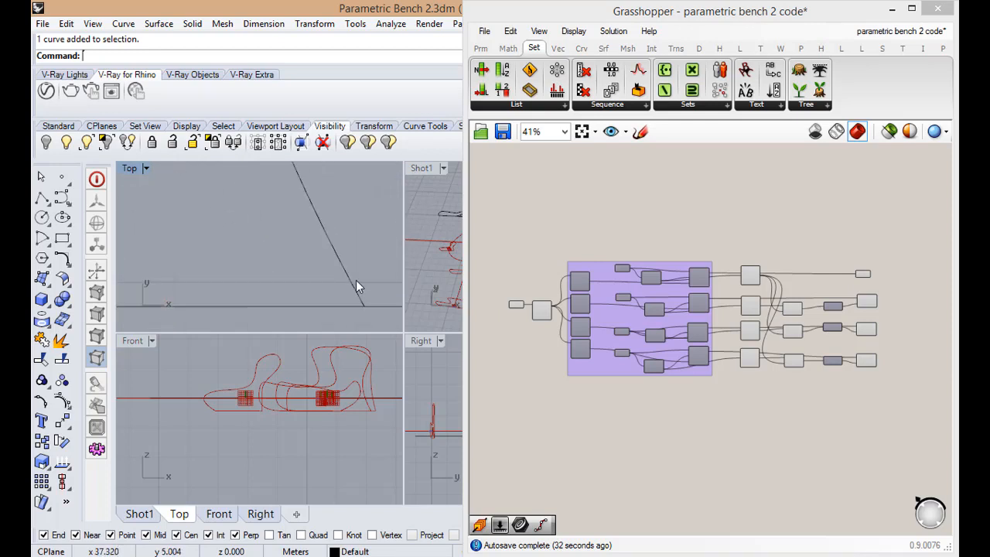
scroll(356, 280, down, 8)
scroll(293, 238, up, 8)
scroll(300, 243, down, 8)
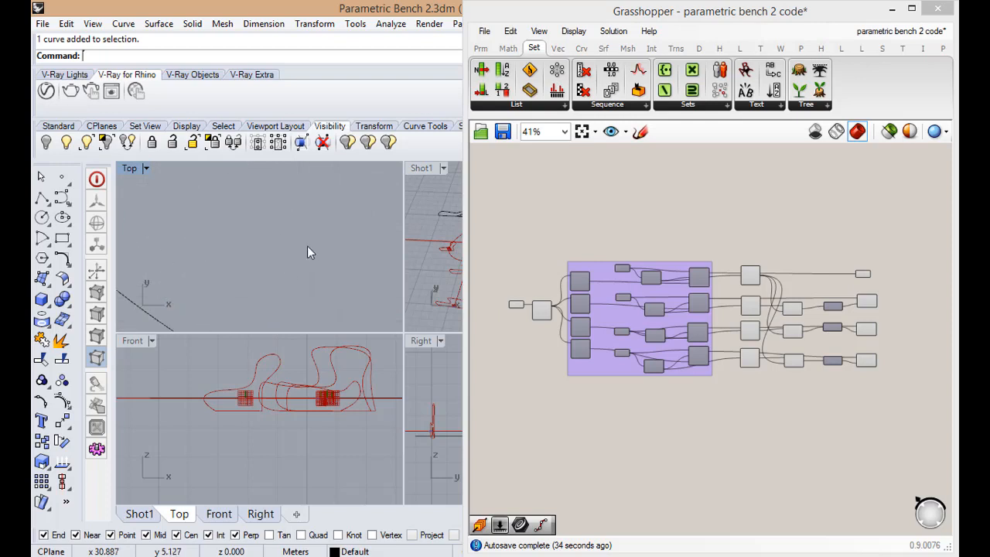
scroll(232, 267, up, 6)
scroll(255, 279, up, 2)
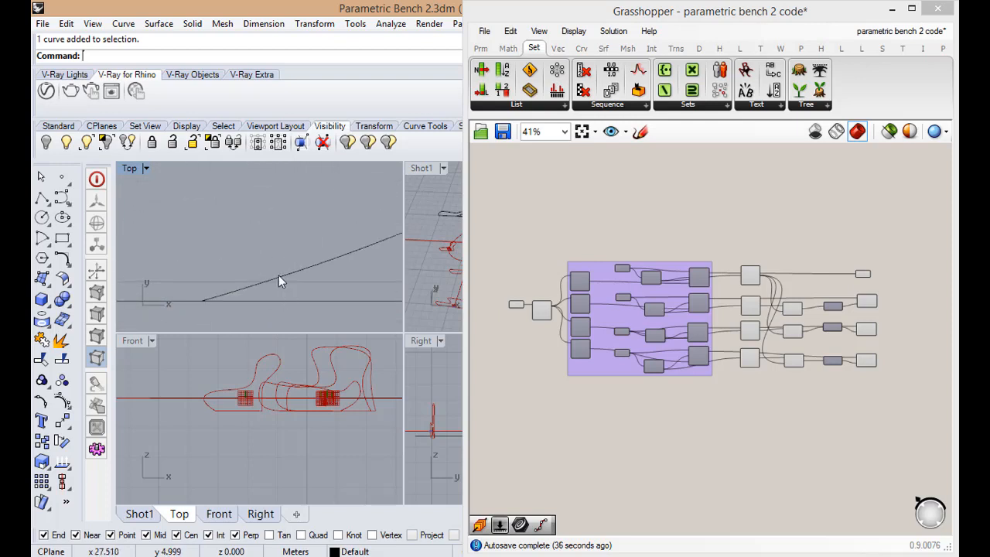
click(278, 275)
scroll(267, 259, down, 6)
scroll(279, 266, down, 2)
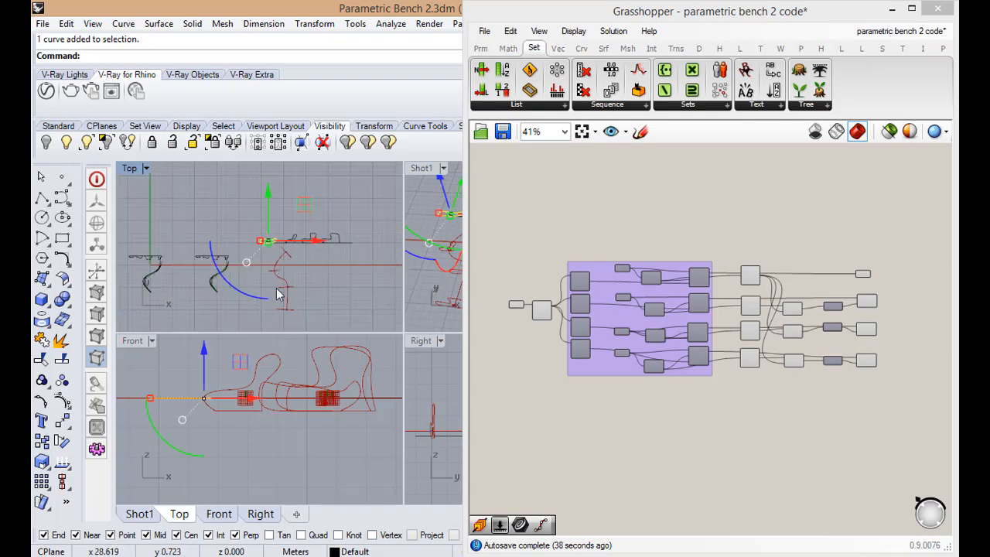
- Compare the bottom edges of the overlapping profiles at close range in the Front viewport
click(264, 426)
scroll(271, 407, up, 10)
scroll(327, 398, down, 8)
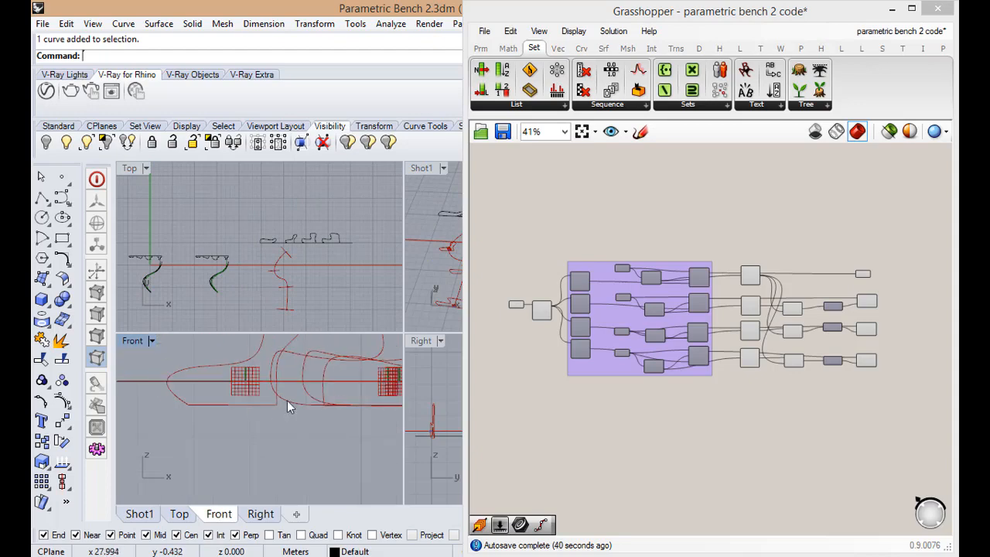
scroll(287, 402, up, 12)
scroll(332, 434, down, 8)
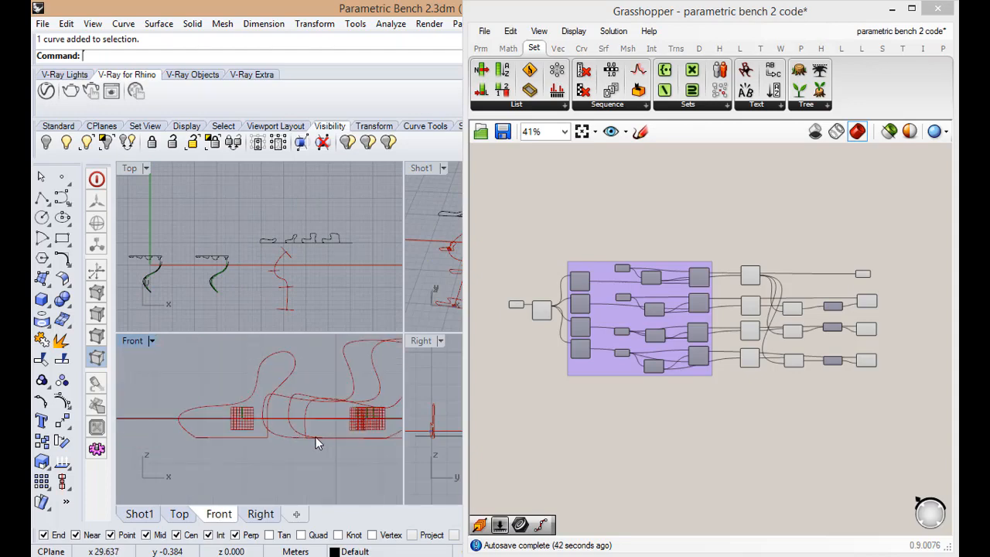
scroll(727, 360, up, 4)
- Select the Curve parameter above the Move components and compare its highlighted profile's base with the others in the Front viewport
click(763, 261)
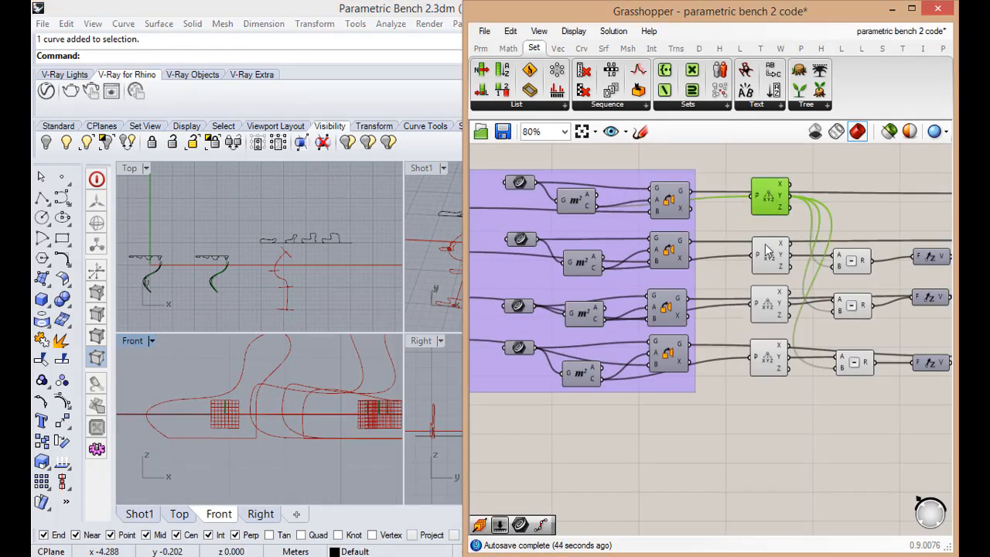
scroll(764, 261, down, 4)
scroll(873, 227, up, 4)
click(883, 224)
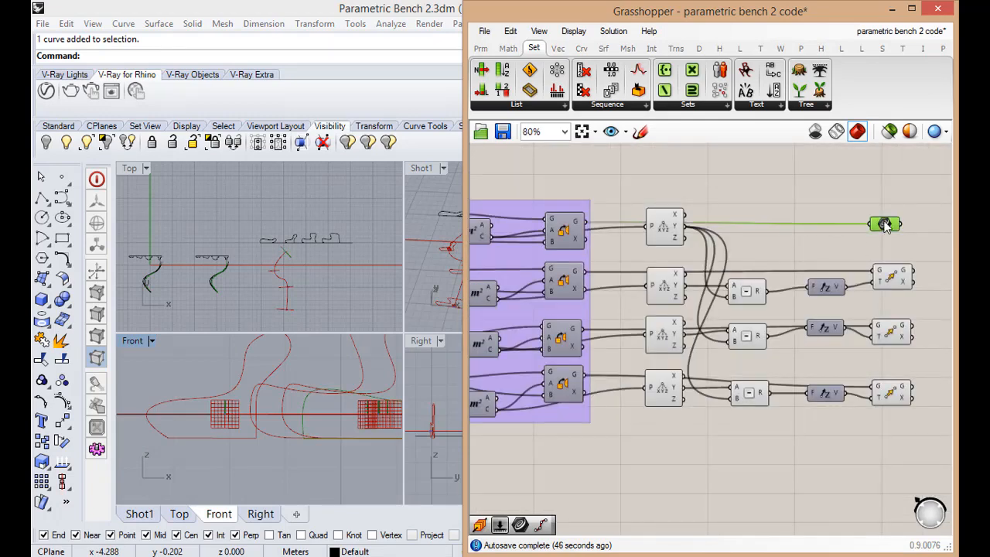
scroll(307, 436, down, 2)
click(306, 434)
scroll(306, 434, down, 2)
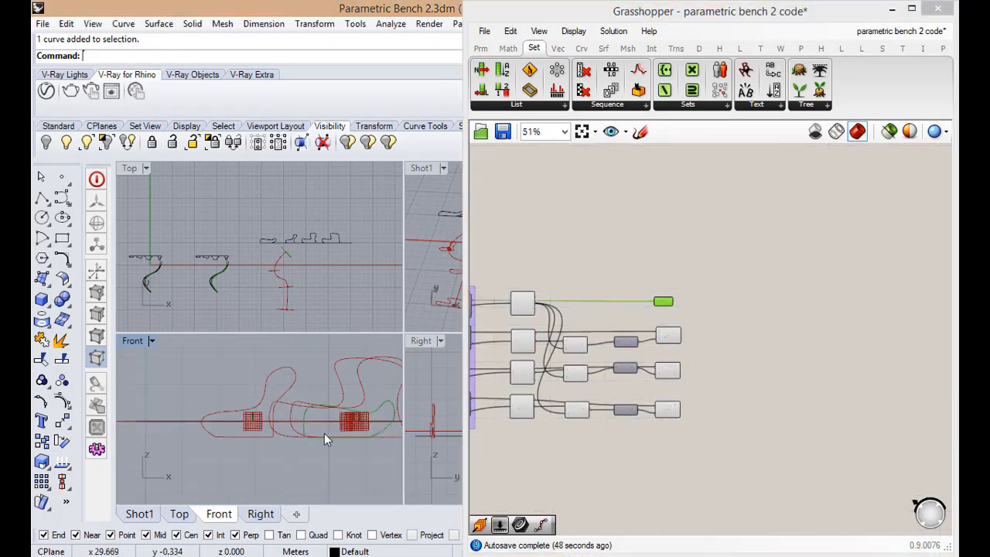
scroll(325, 434, up, 8)
scroll(350, 449, up, 8)
scroll(341, 445, down, 10)
right_drag(341, 445, 266, 421)
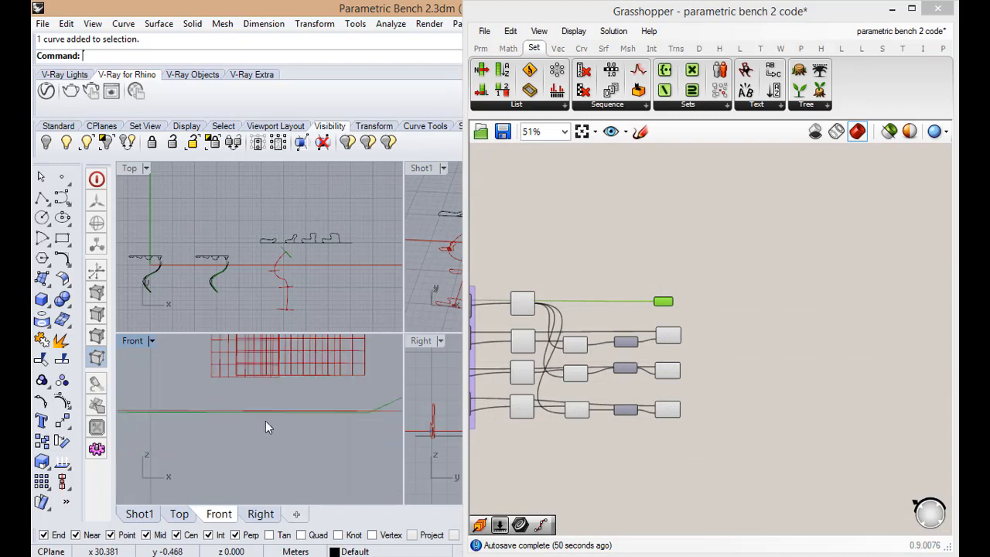
scroll(345, 425, up, 10)
- Hide the two older sets of profile and guide curves near the origin in the Top viewport
click(330, 304)
scroll(328, 300, down, 10)
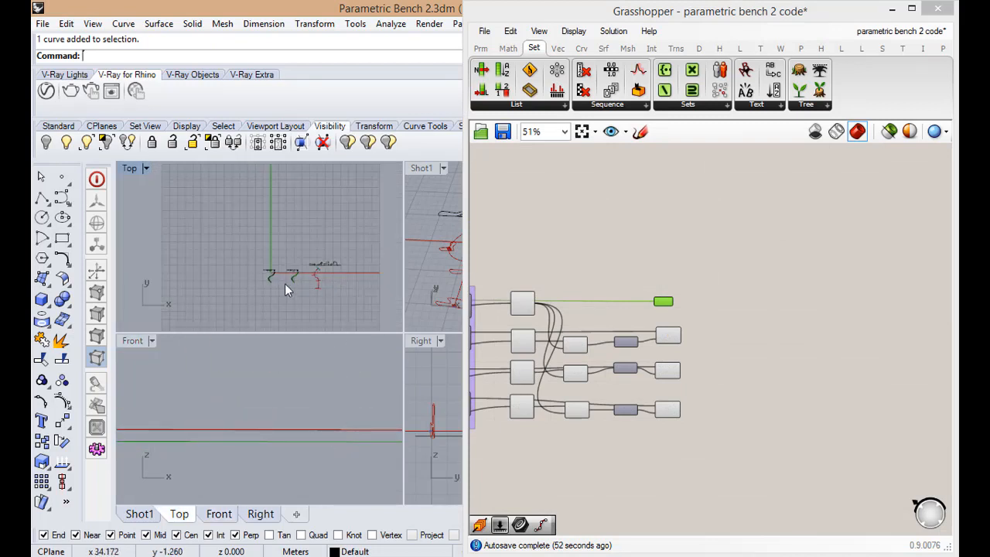
scroll(283, 283, up, 8)
scroll(231, 214, down, 4)
drag(228, 214, 311, 283)
scroll(309, 239, up, 2)
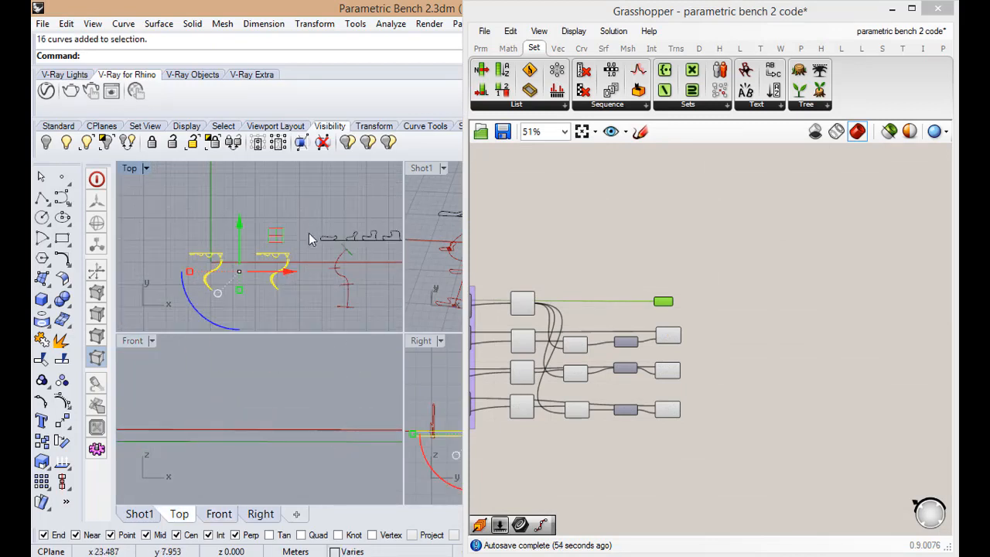
click(46, 142)
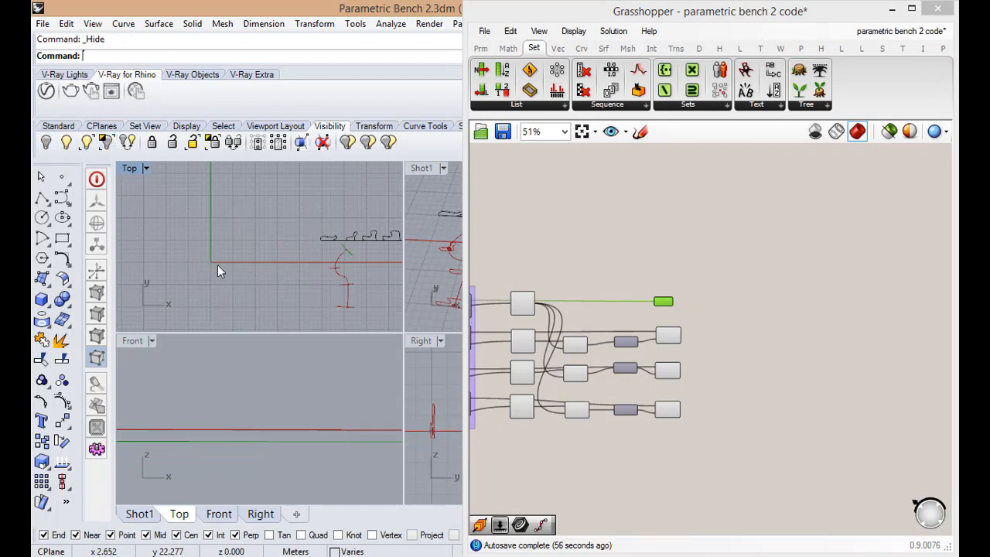
- Recheck the profile bases in the Front viewport and review the wiring from the Orient components to the Move components
click(306, 424)
scroll(304, 427, down, 6)
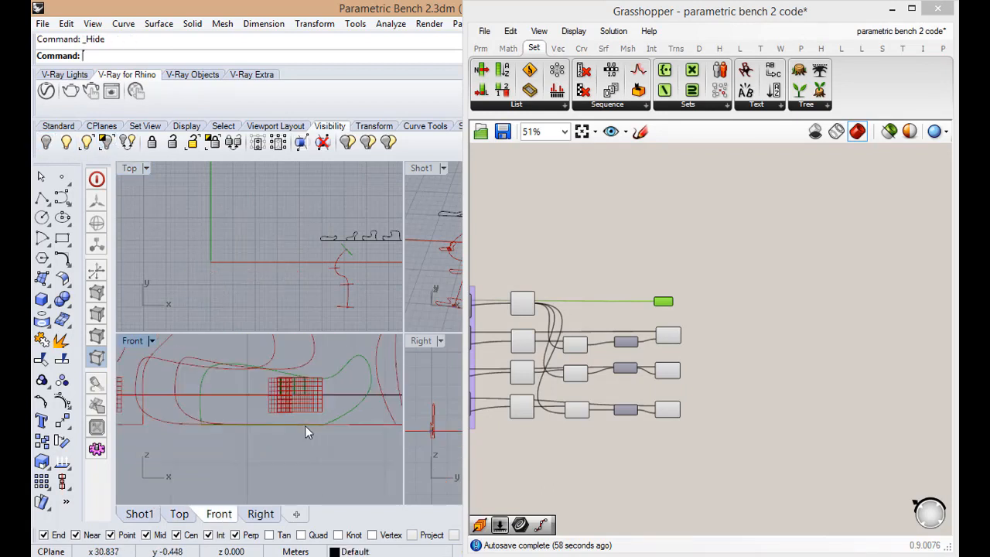
right_drag(305, 426, 362, 431)
scroll(195, 407, up, 8)
scroll(284, 418, down, 4)
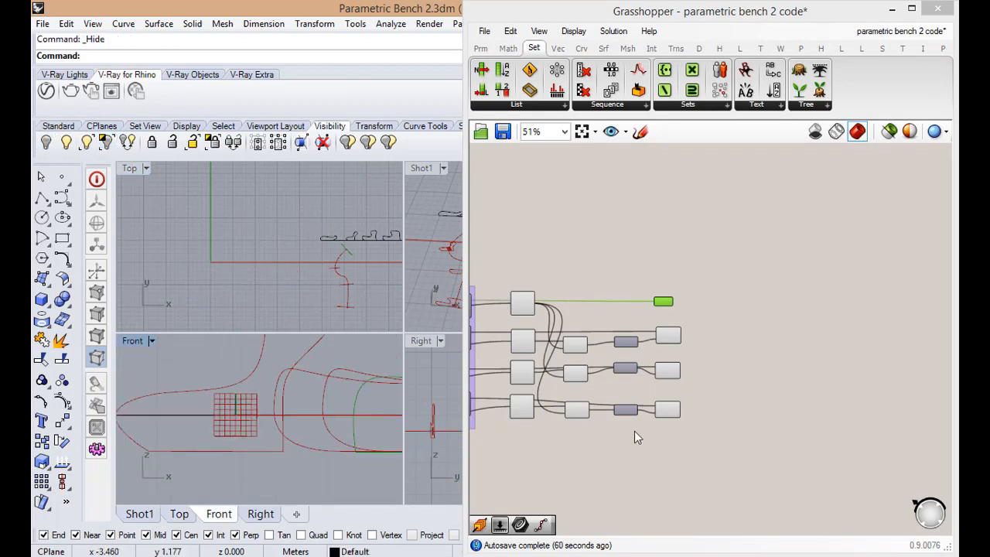
click(634, 431)
scroll(623, 347, up, 6)
scroll(700, 337, down, 4)
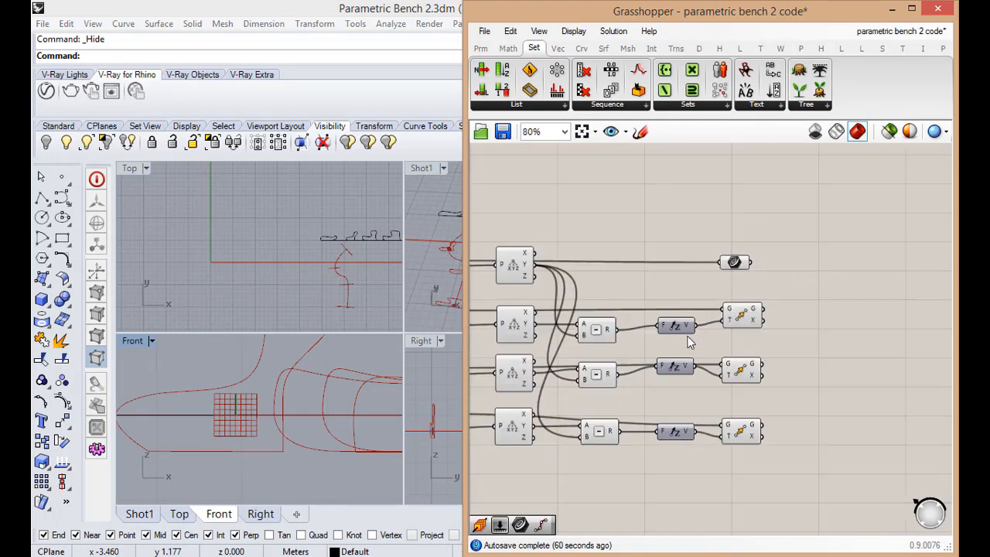
mouse_move(529, 330)
scroll(655, 449, down, 3)
scroll(523, 444, up, 3)
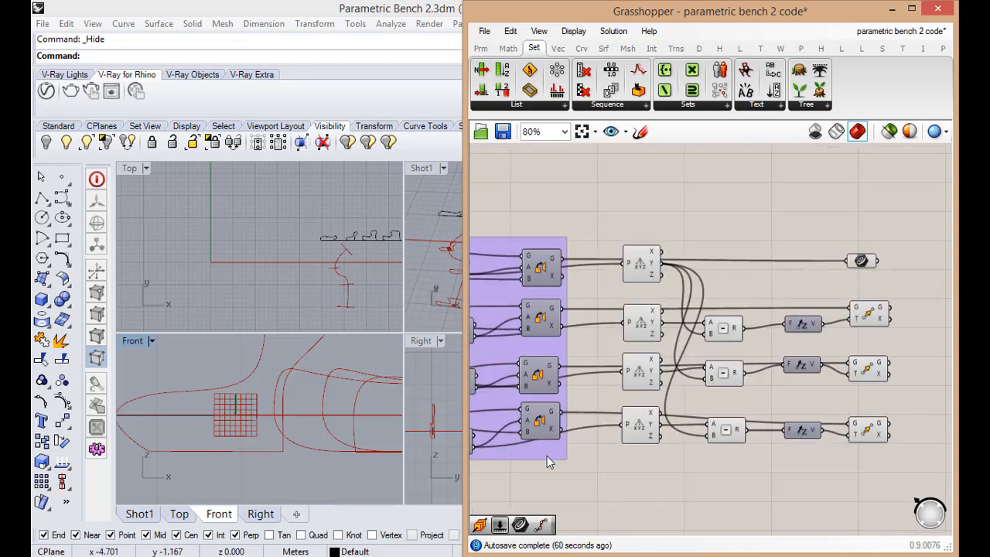
- Turn on the preview of the four Orient components in the purple group
click(538, 271)
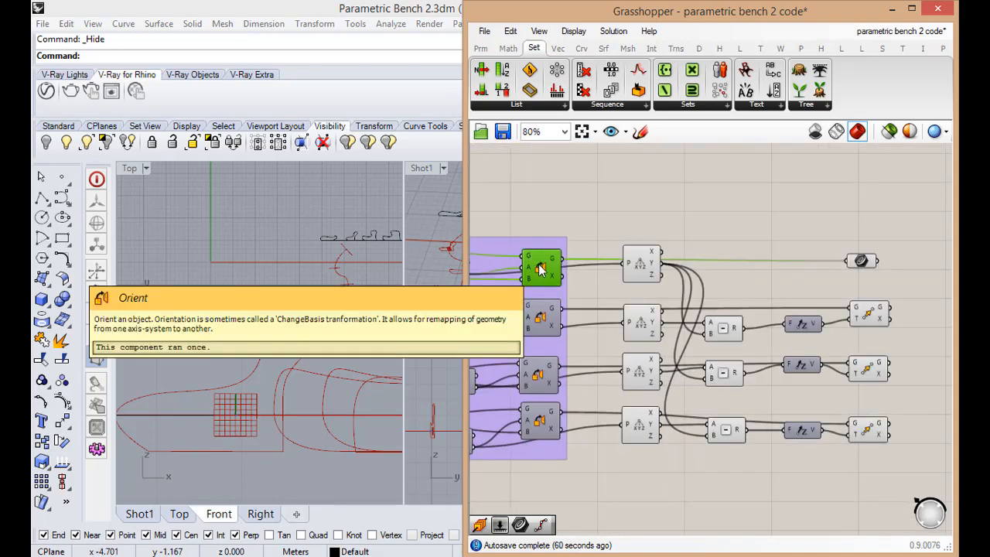
shift+click(539, 315)
shift+click(537, 387)
shift+click(542, 423)
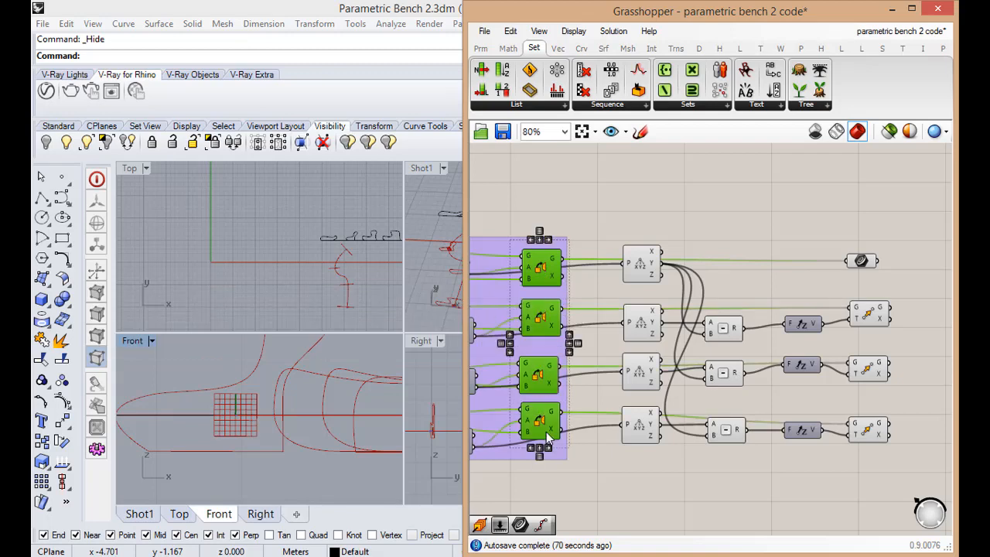
middle_click(552, 407)
click(581, 378)
middle_click(563, 370)
click(572, 372)
- Compare the highlighted original oriented profiles with the moved ones along their bases in the Front viewport
scroll(279, 474, up, 2)
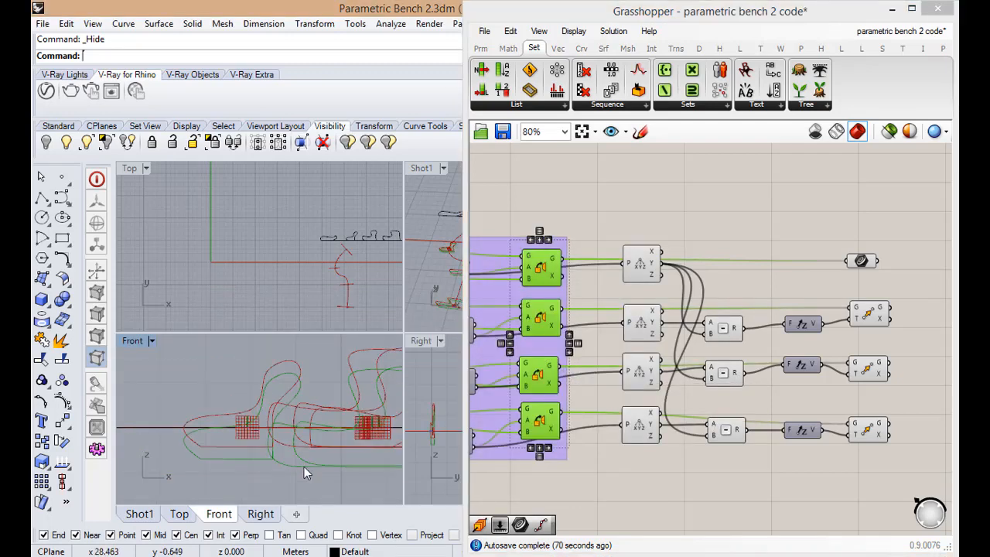
scroll(224, 423, down, 4)
scroll(334, 433, up, 7)
scroll(328, 431, down, 10)
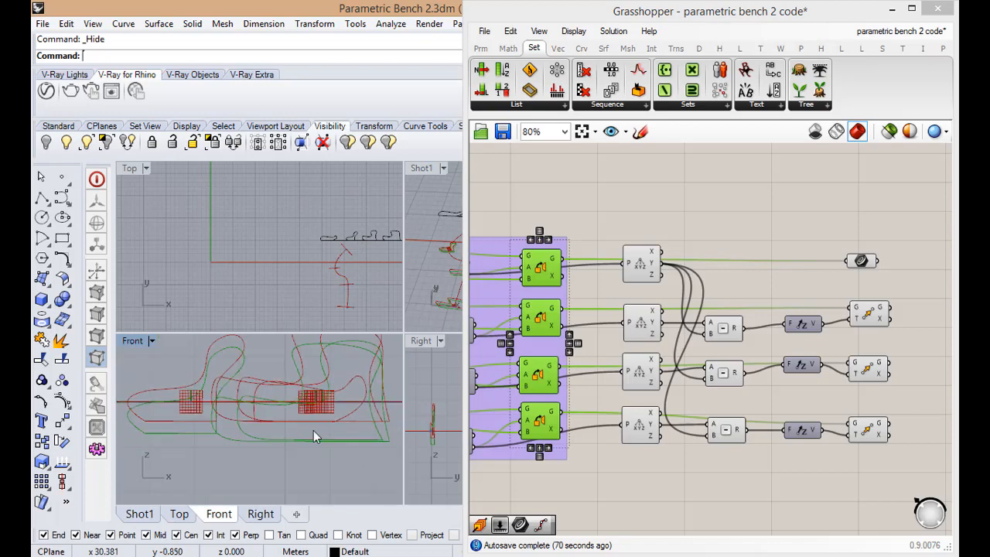
scroll(316, 425, up, 5)
scroll(324, 426, up, 8)
- Turn off the preview of the four Orient components and inspect the remaining profiles and plane grids in the Front viewport
key(space)
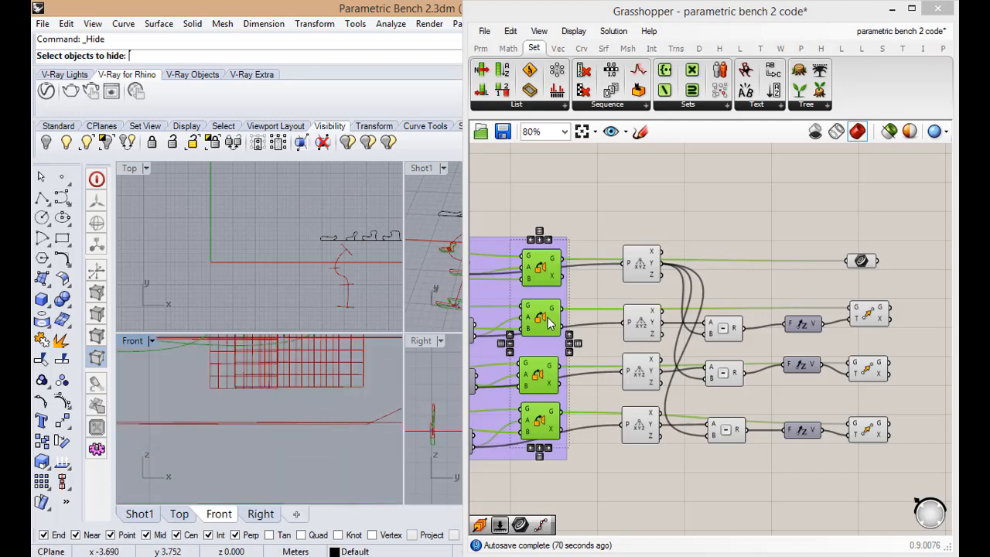
middle_click(548, 317)
scroll(307, 410, down, 3)
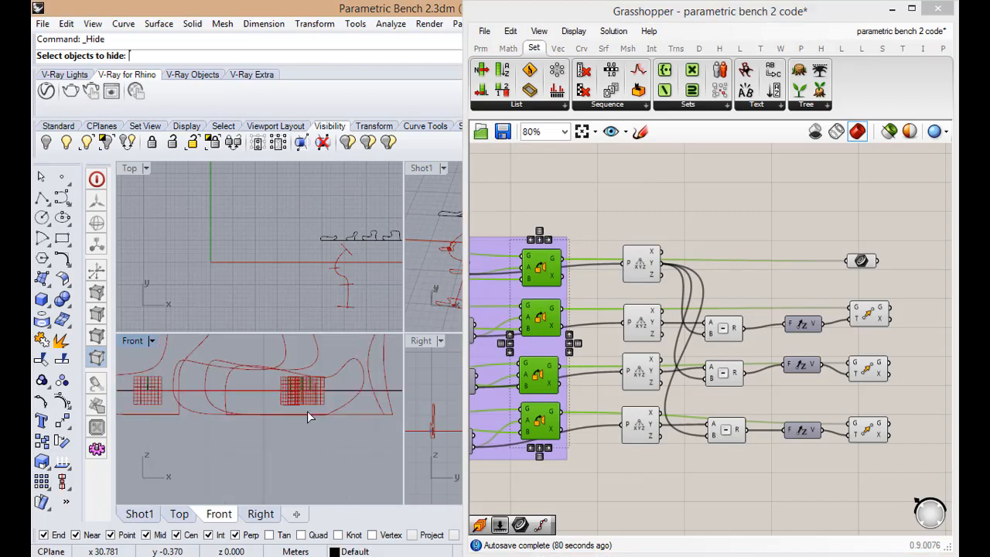
scroll(319, 382, up, 5)
scroll(313, 374, up, 2)
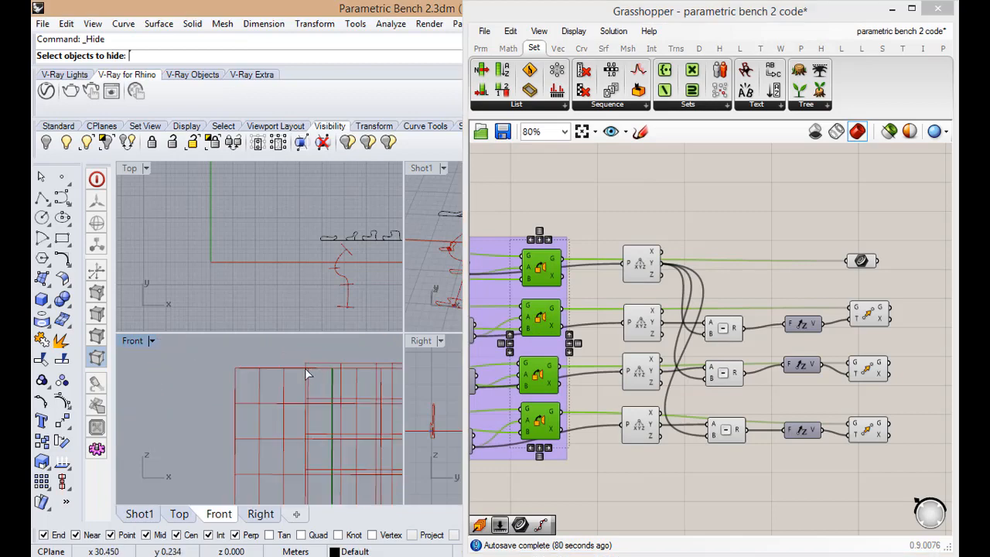
scroll(303, 362, down, 2)
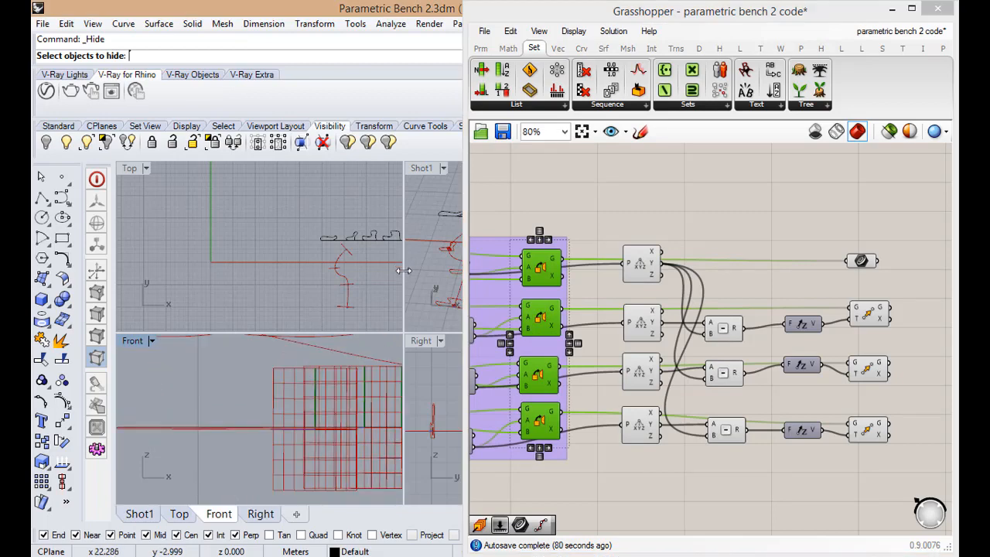
- Review the oriented profiles and the guide curve in the enlarged Shot1 perspective viewport
double_click(422, 169)
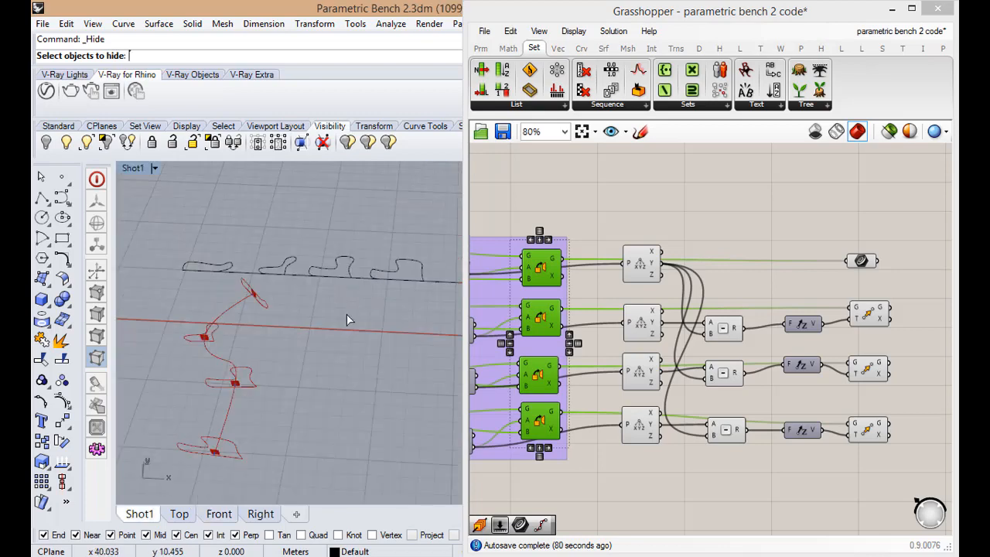
scroll(320, 360, down, 3)
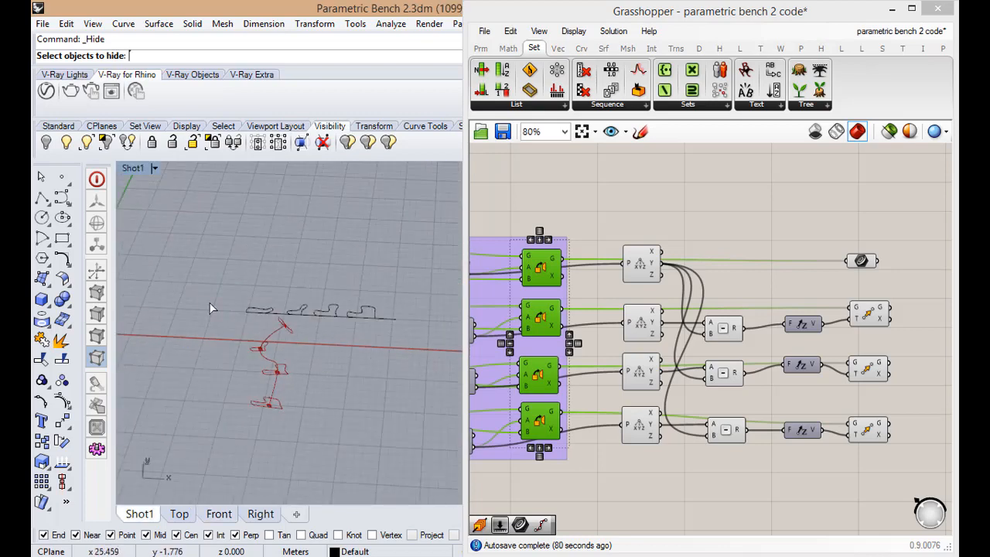
double_click(133, 170)
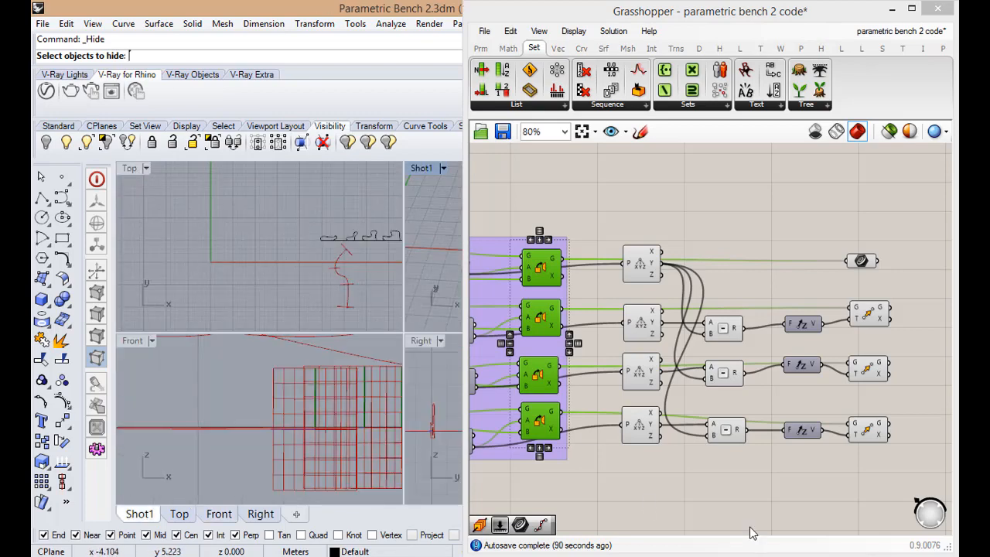
- Highlight the guide curve feeding the Perp Frames component and examine its flatness closely in the Front and Top viewports
scroll(750, 532, down, 4)
middle_click(780, 429)
scroll(692, 406, up, 4)
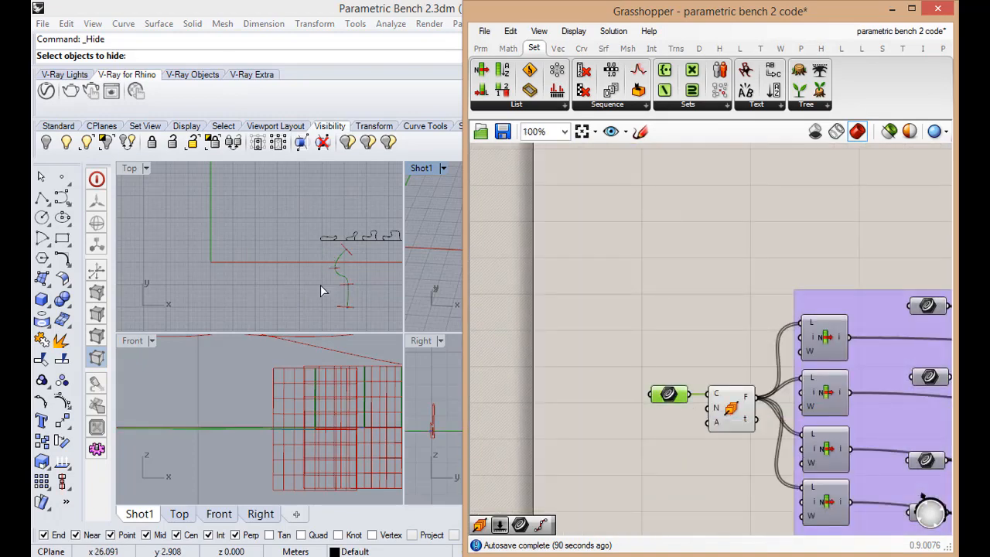
click(266, 406)
scroll(263, 409, up, 5)
click(283, 441)
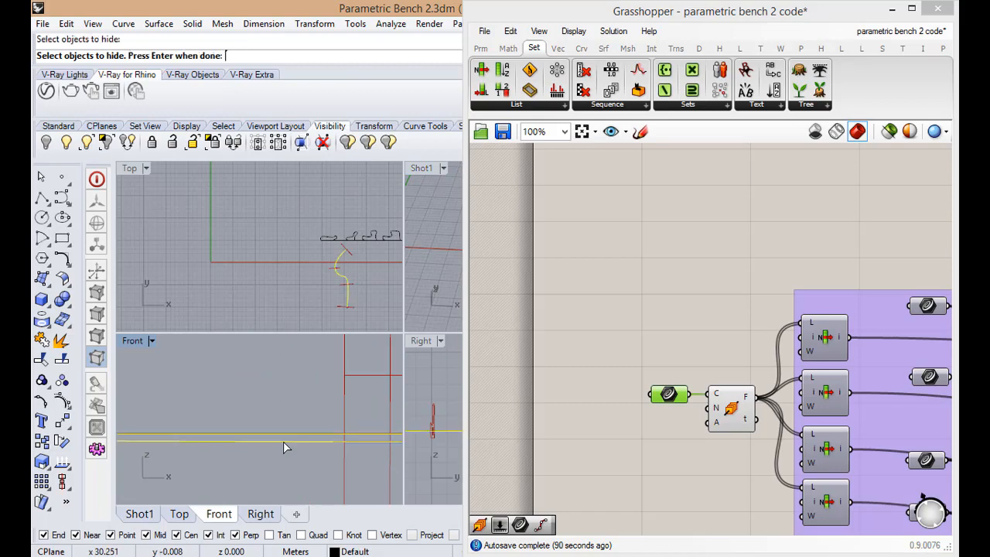
scroll(283, 440, down, 5)
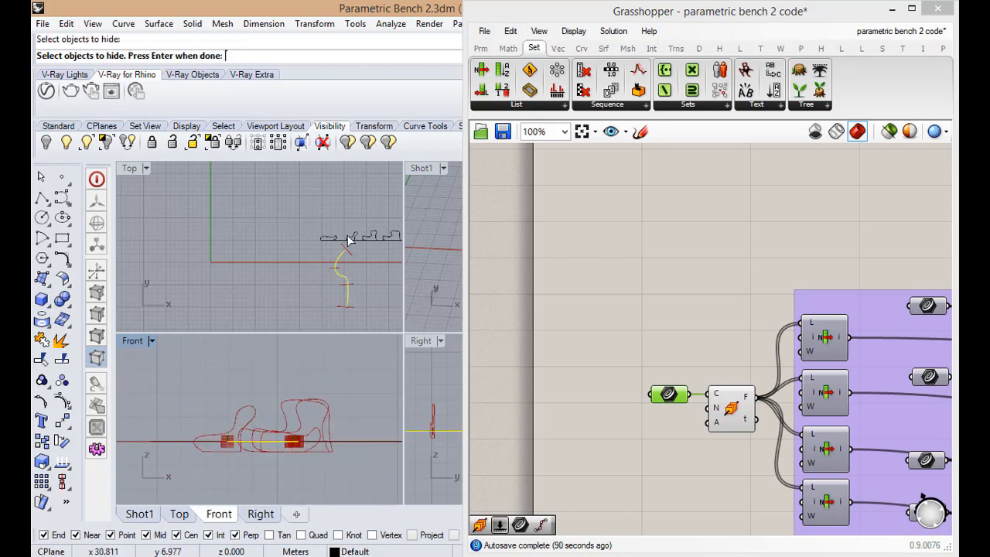
scroll(263, 449, up, 10)
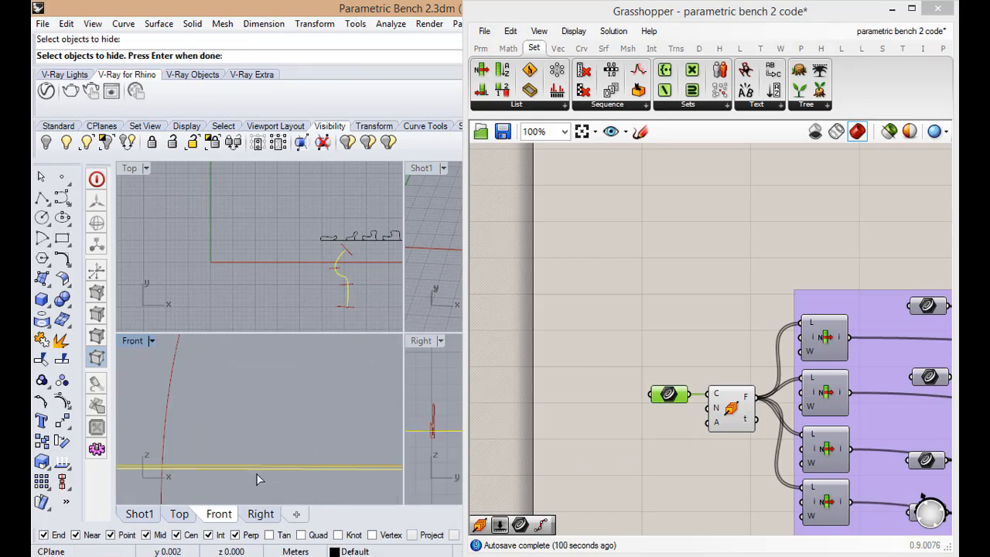
scroll(303, 466, up, 5)
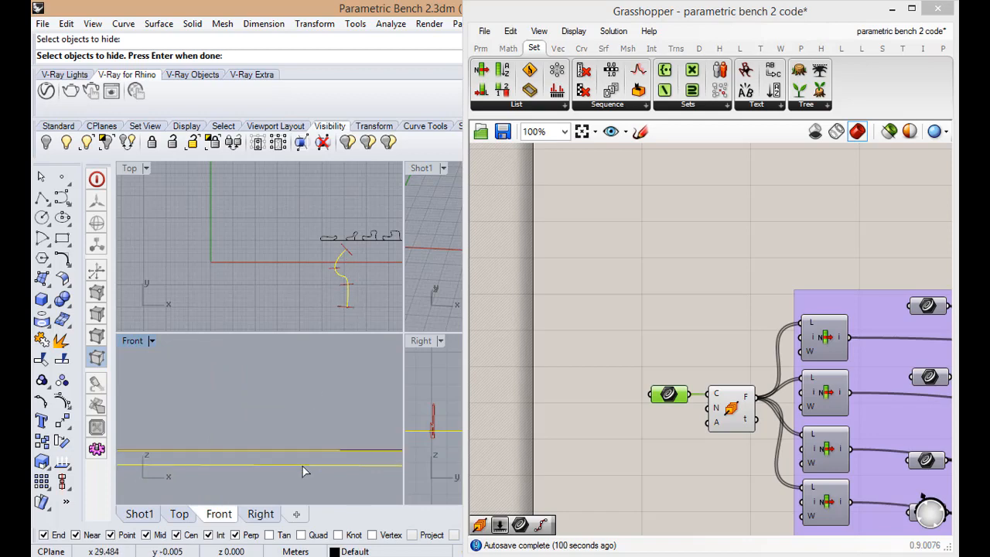
scroll(342, 250, down, 4)
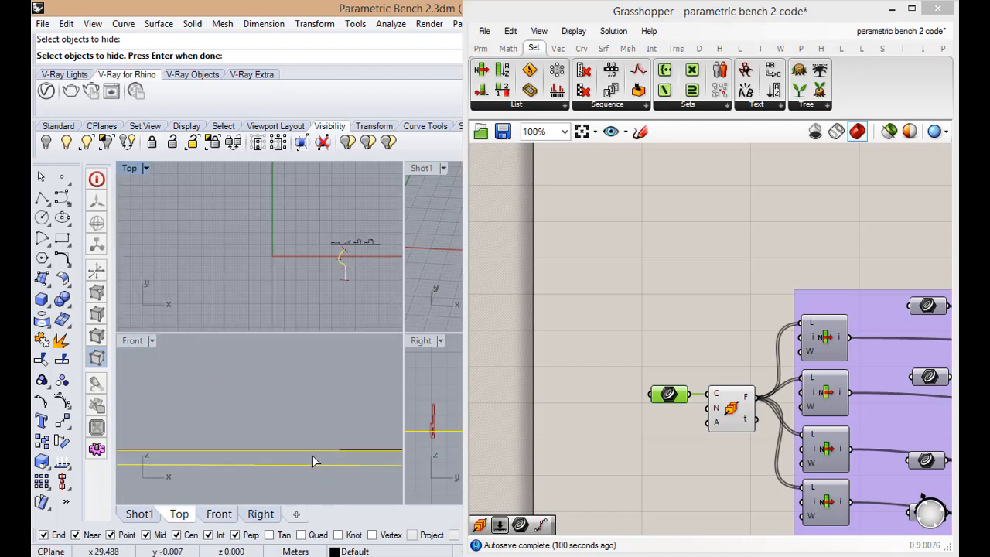
scroll(300, 430, down, 6)
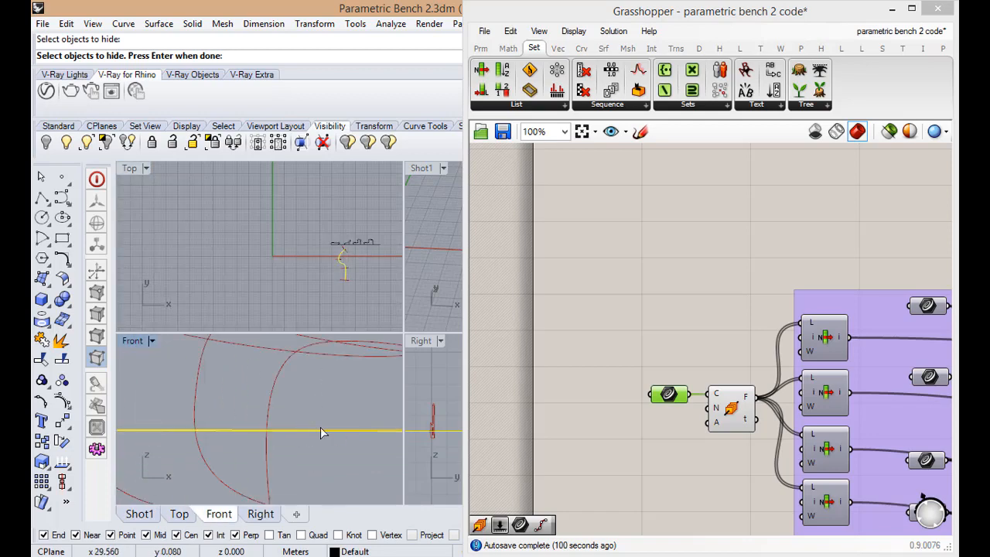
scroll(357, 271, up, 6)
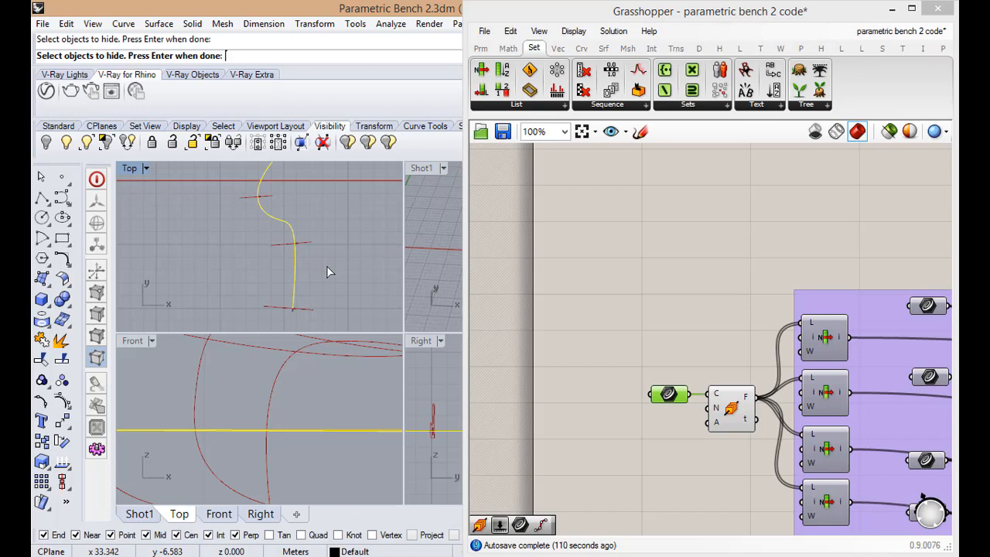
scroll(323, 272, down, 3)
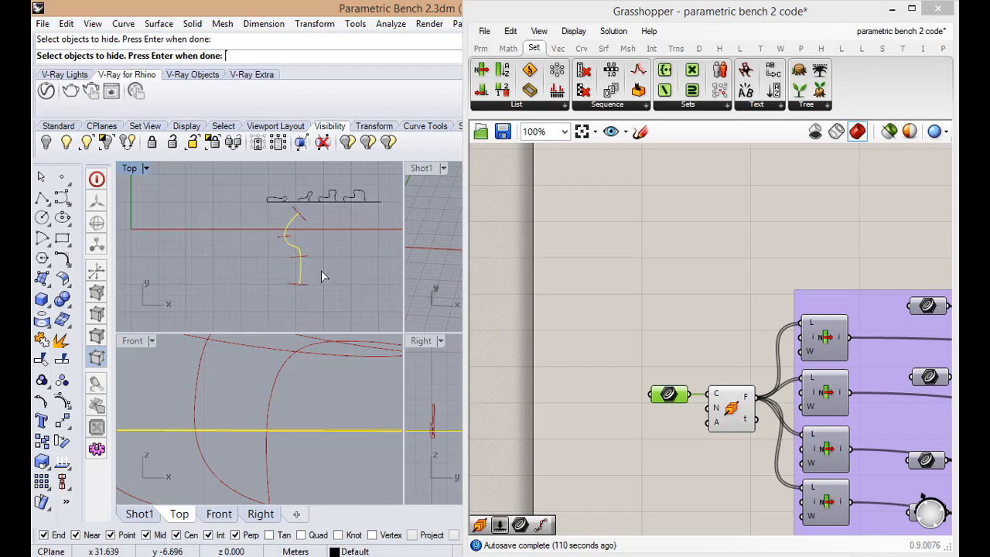
- Clear the values of the guide Curve parameter that feeds the Perp Frames component
right_click(663, 396)
mouse_move(713, 308)
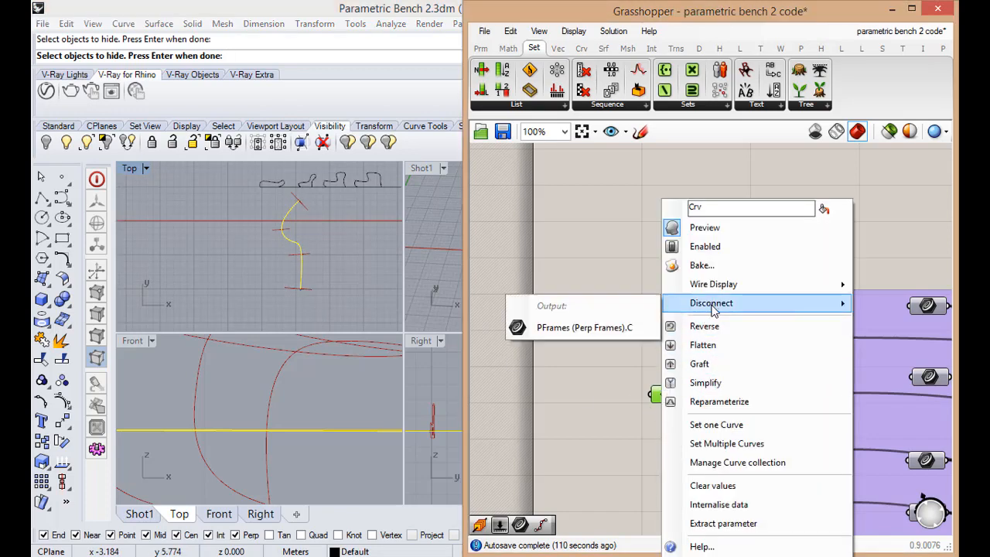
click(710, 485)
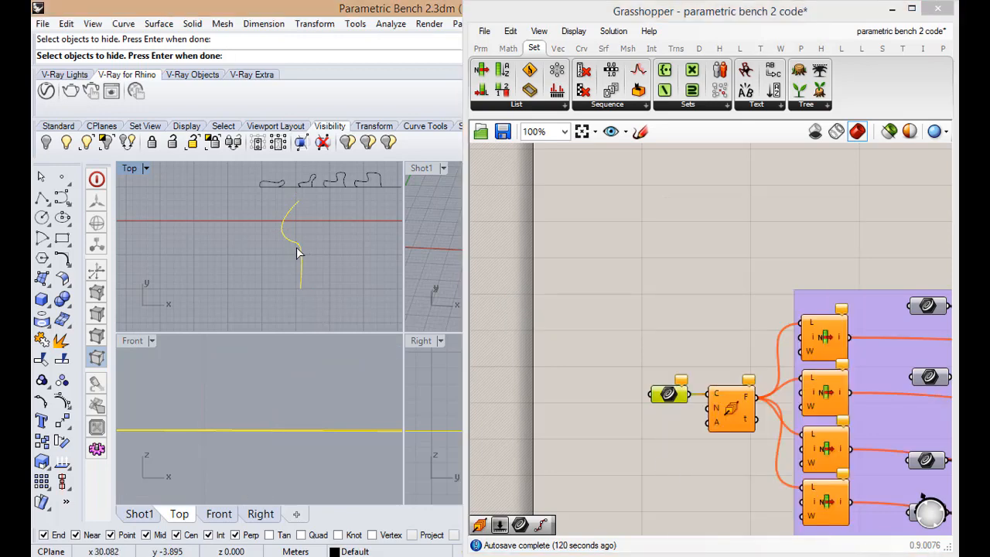
- Cancel the pending Hide command and delete the old guide curve in the Top viewport
double_click(133, 168)
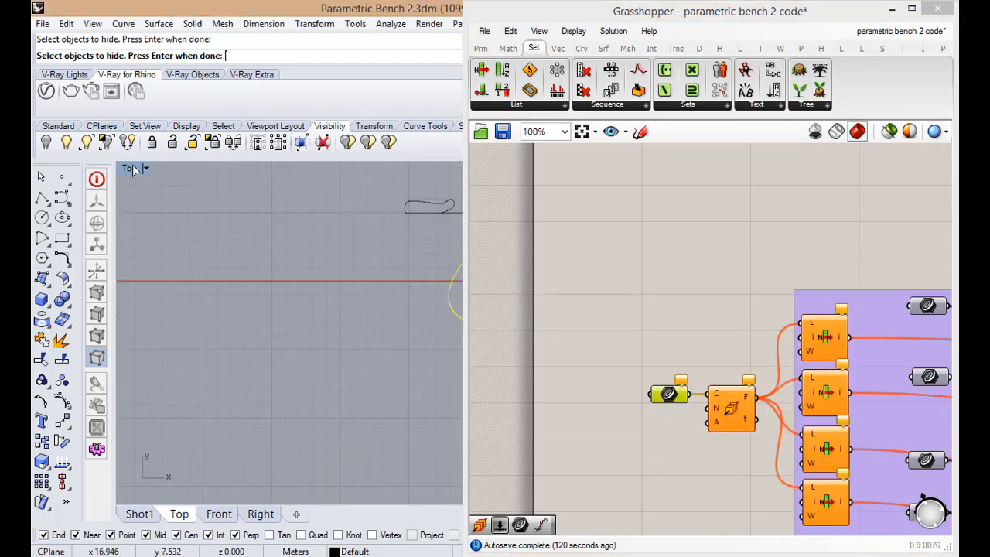
scroll(268, 290, down, 7)
key(Escape)
click(365, 305)
key(Delete)
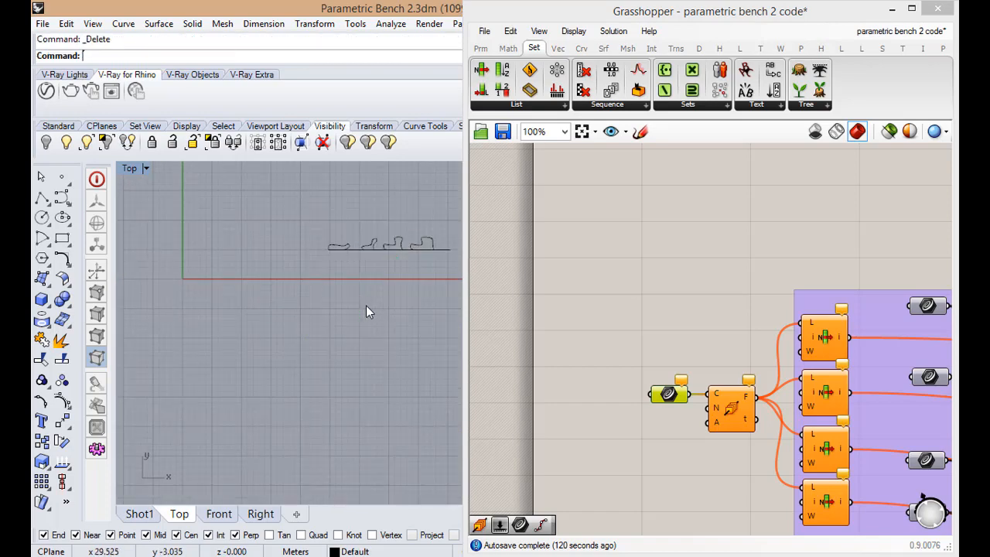
- With Grid Snap on, draw a degree 3 S-shaped curve of four control points below the profiles, second at (35, -7), last at (30, -12)
click(62, 197)
scroll(366, 300, up, 2)
scroll(366, 300, up, 1)
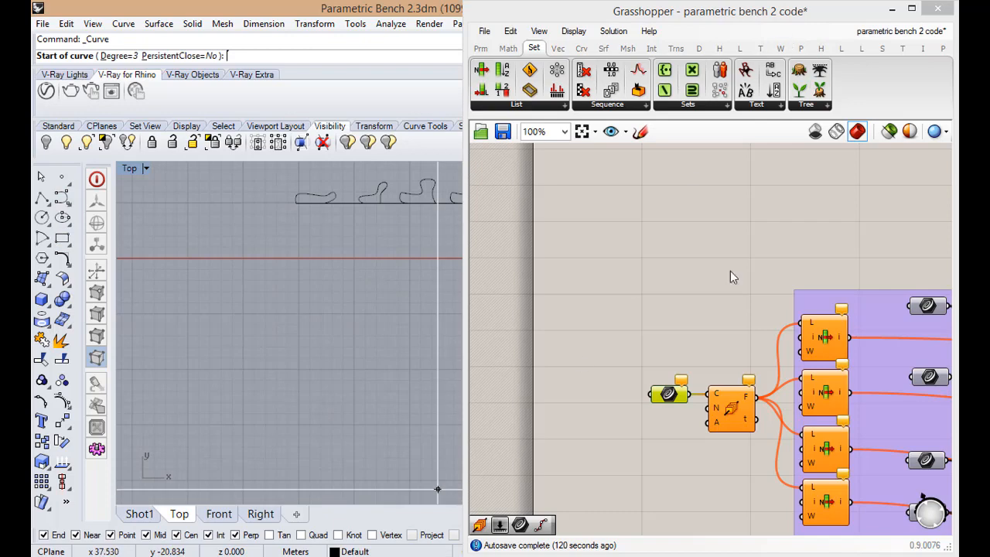
drag(466, 500, 555, 498)
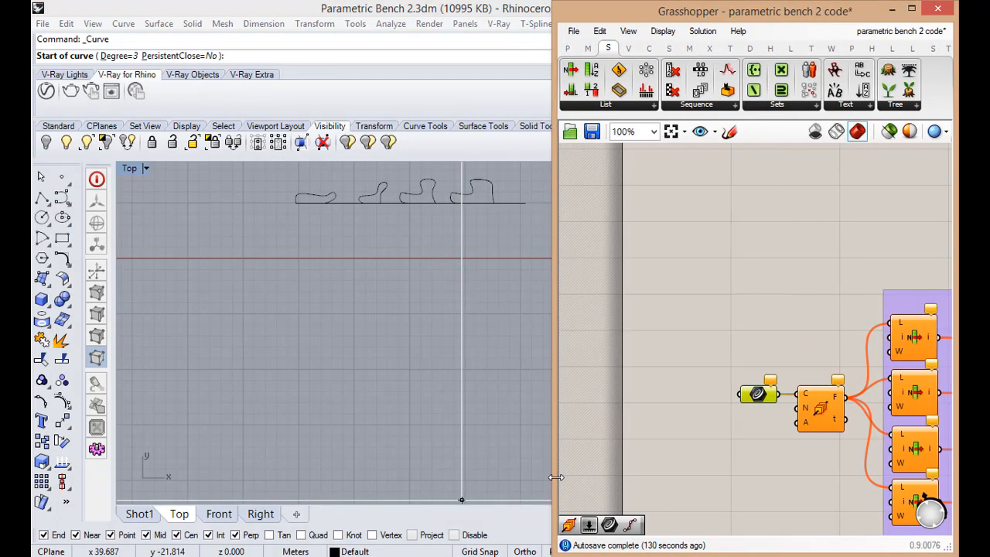
click(479, 551)
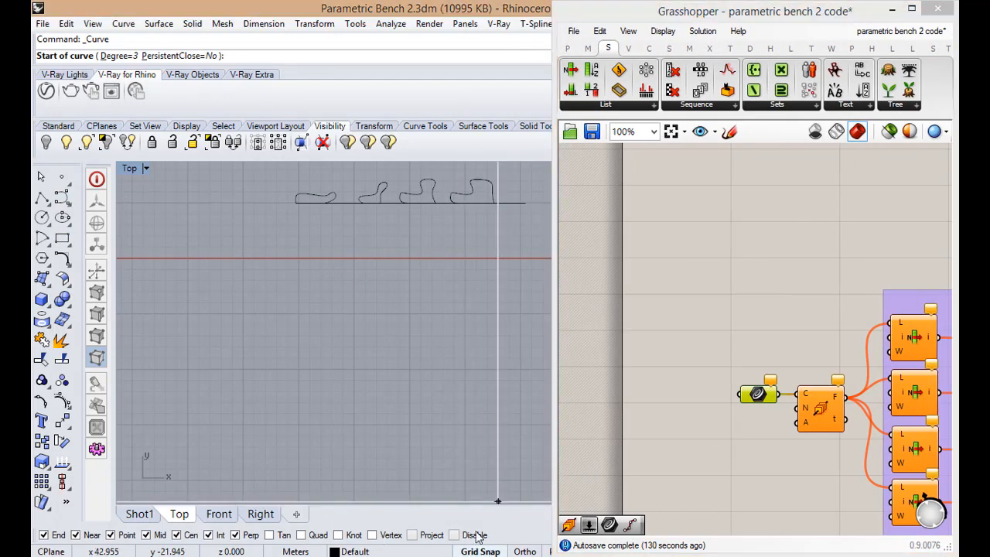
click(409, 280)
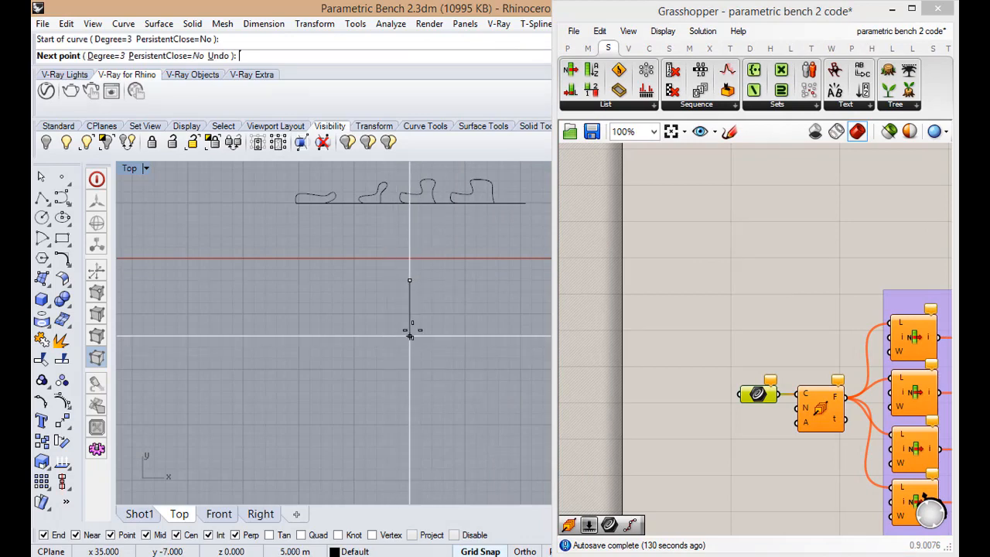
click(409, 336)
click(353, 347)
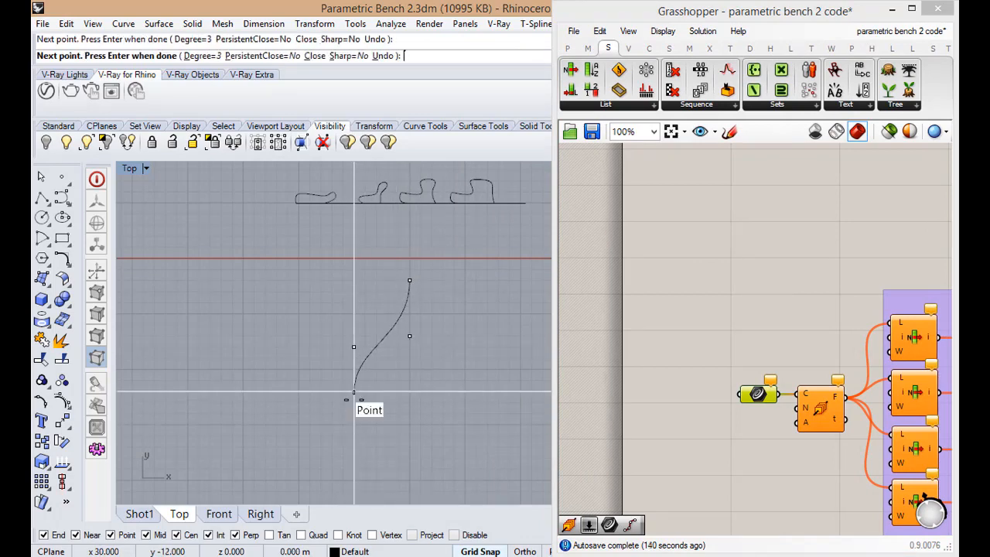
click(353, 390)
right_click(353, 391)
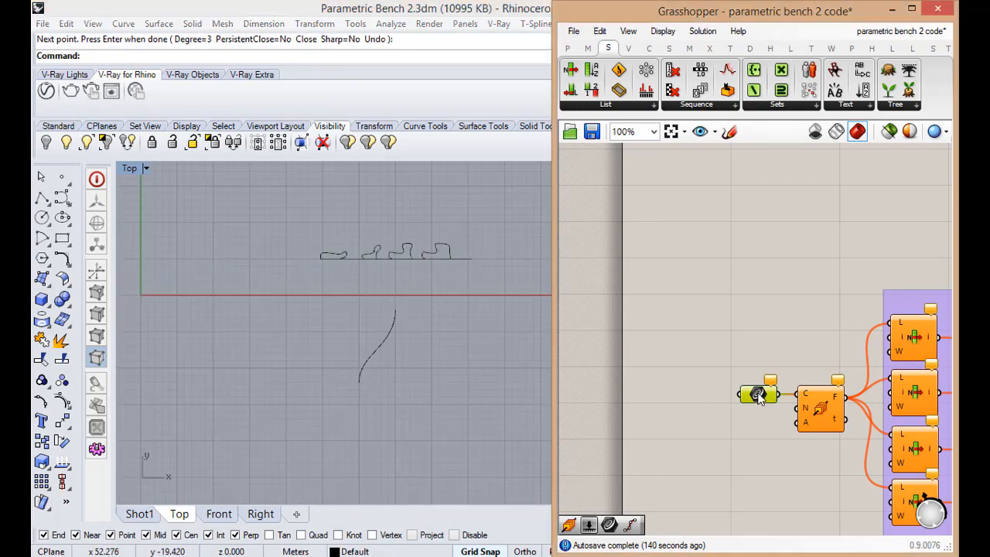
- Reference the new S-shaped curve in the guide Curve parameter feeding the Perp Frames component
right_click(759, 396)
click(783, 423)
click(384, 359)
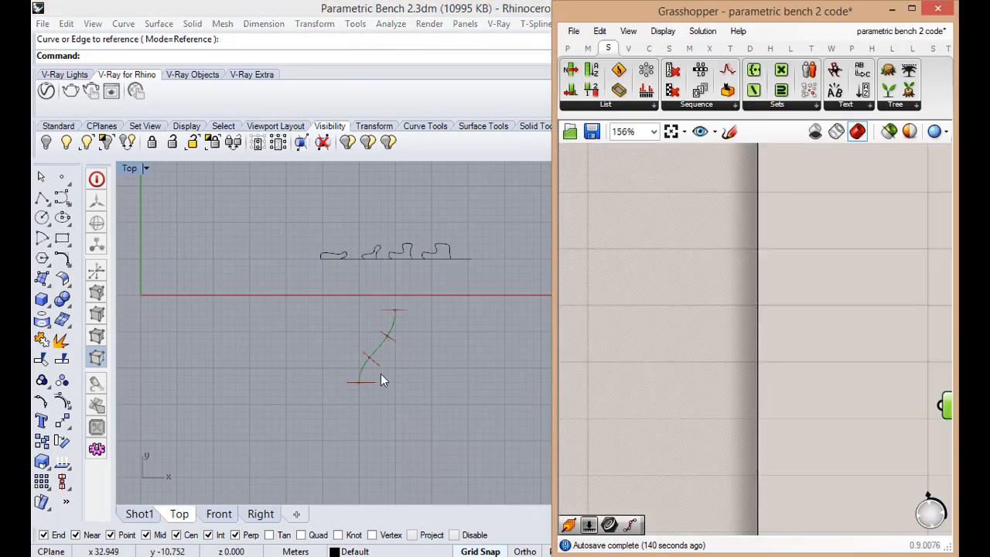
- Inspect the orientation of the profiles along the new guide curve in the Top, Front and Shot1 viewports
click(371, 356)
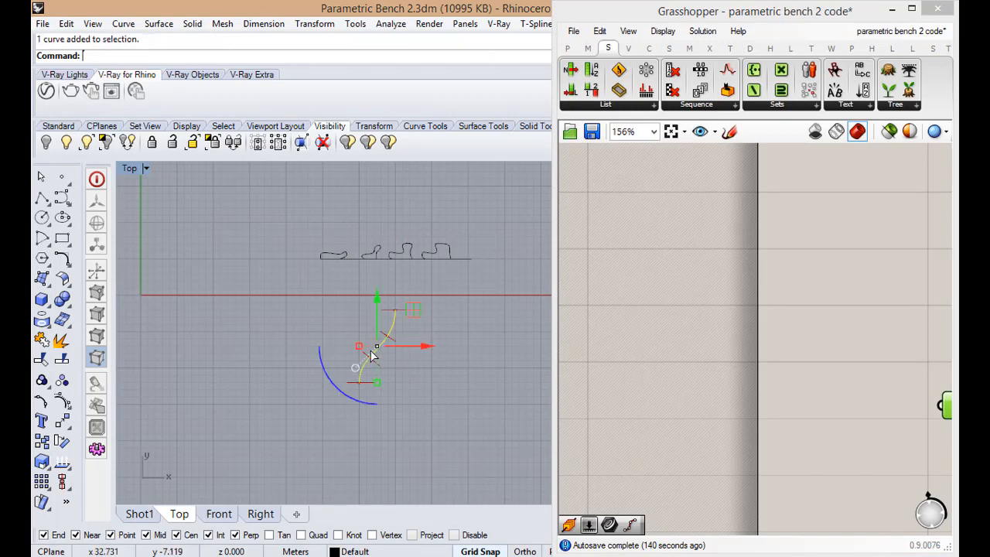
scroll(371, 358, up, 8)
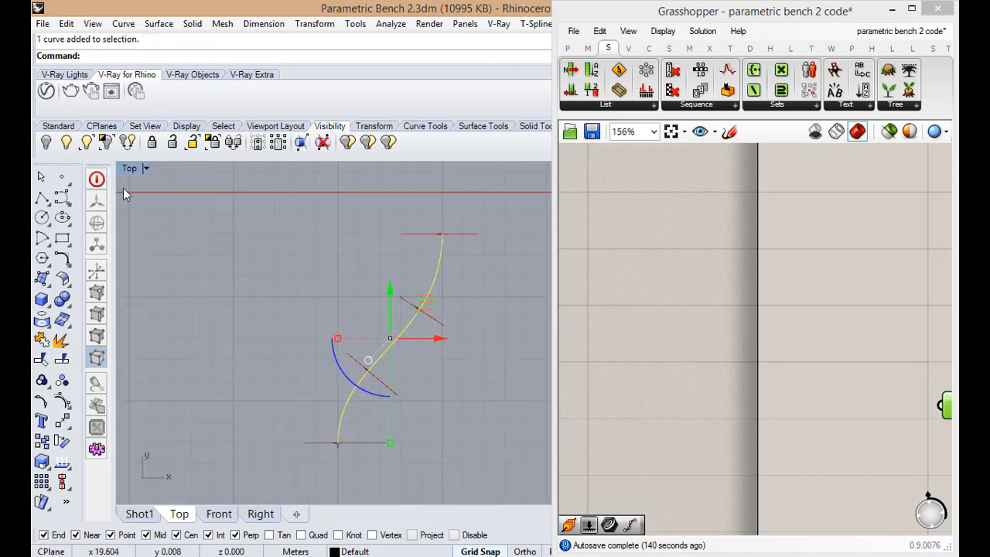
double_click(133, 168)
click(282, 381)
scroll(243, 410, down, 4)
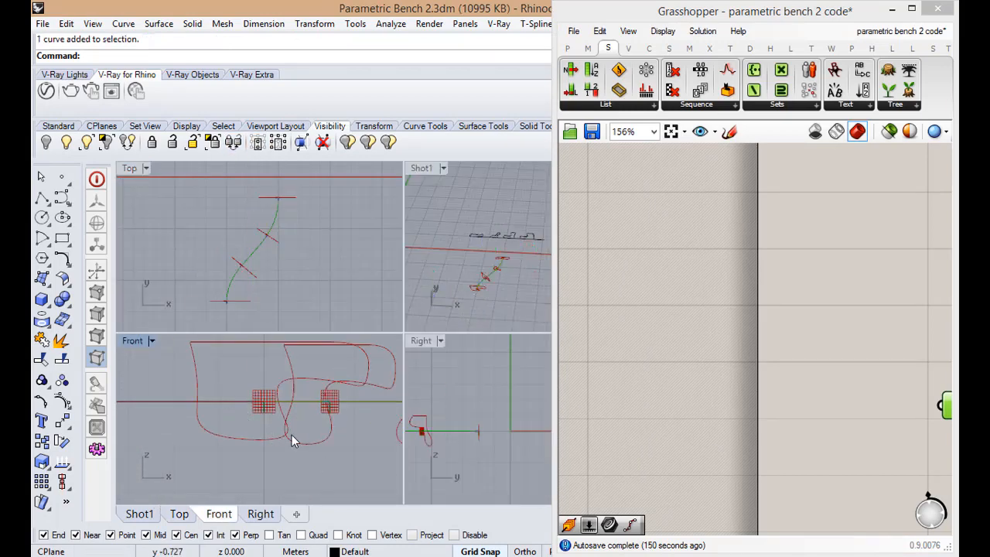
scroll(292, 440, down, 2)
click(444, 278)
scroll(443, 273, down, 2)
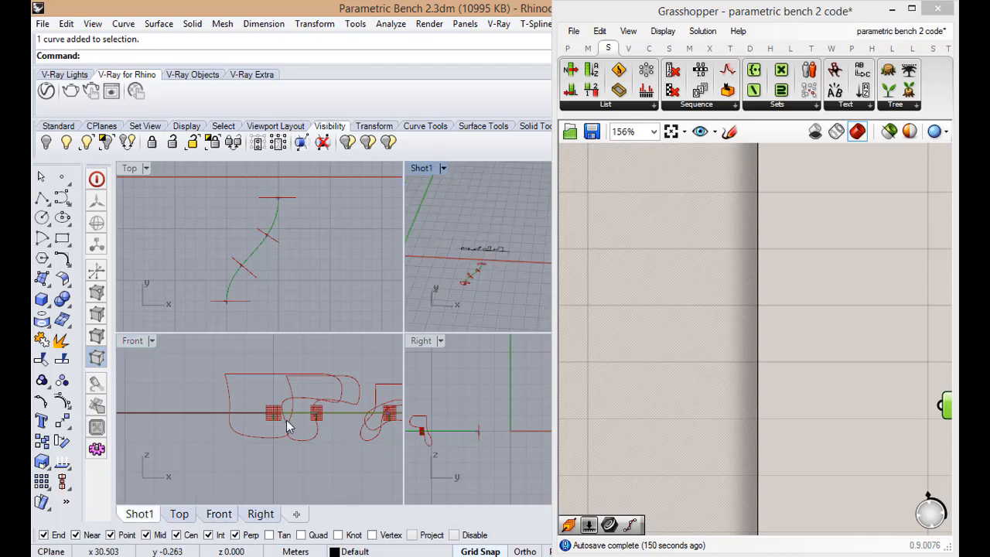
click(286, 427)
scroll(280, 431, down, 2)
scroll(371, 403, up, 3)
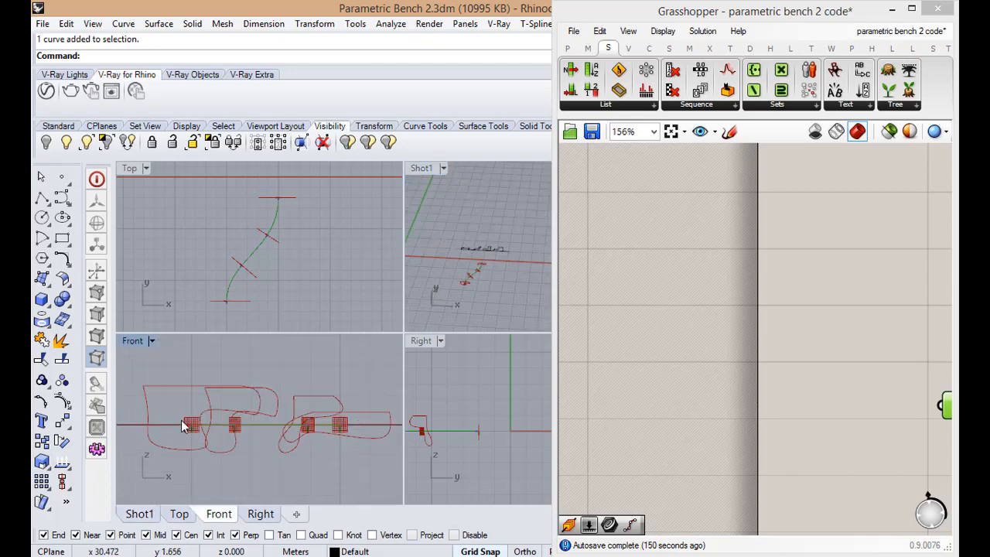
click(496, 250)
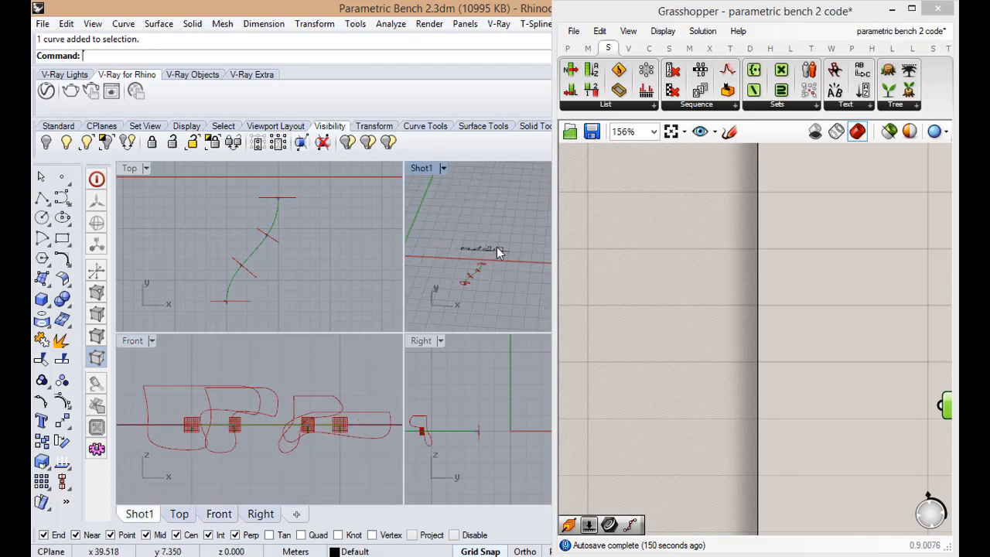
- Select the source profile curves together with their baseline in the enlarged Shot1 viewport
double_click(429, 172)
scroll(304, 354, down, 6)
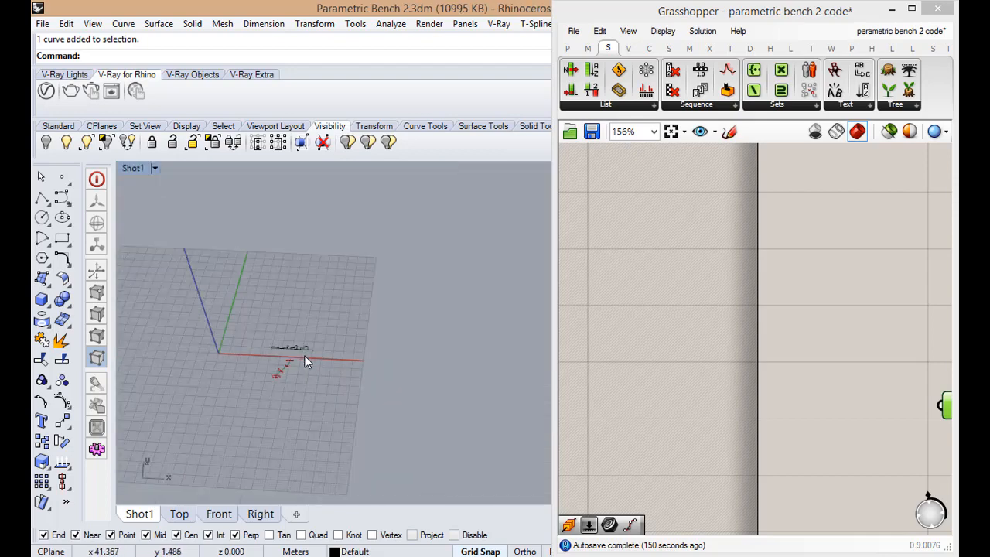
scroll(304, 355, up, 9)
right_drag(262, 359, 270, 396)
drag(193, 261, 422, 341)
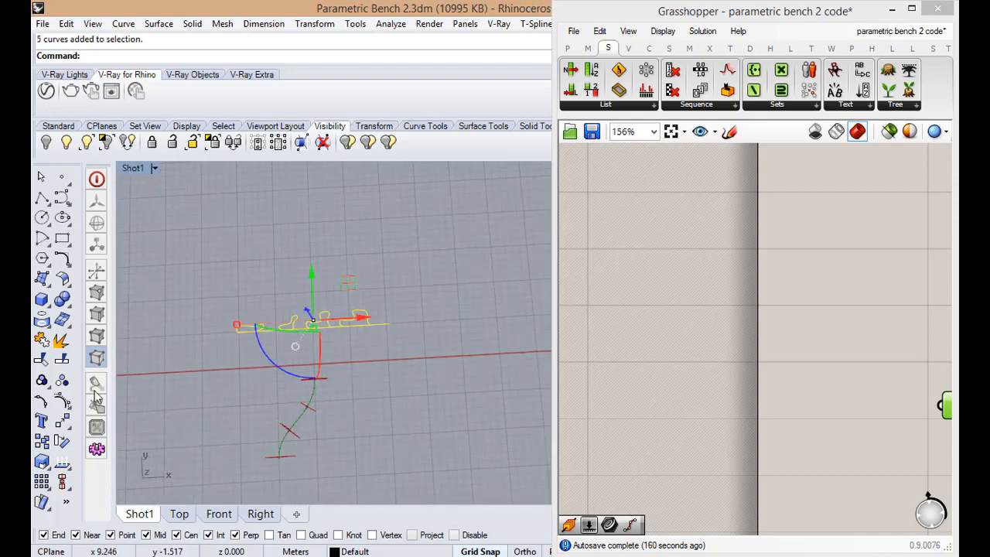
- Try to rotate the selected profile curves half a turn with the Rotate command about a point on their baseline
click(62, 446)
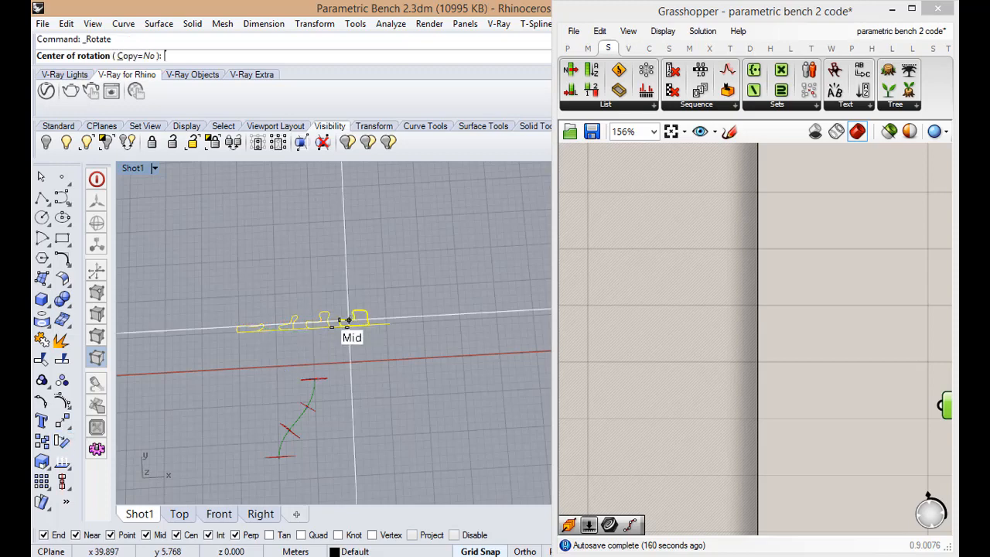
click(329, 327)
click(444, 319)
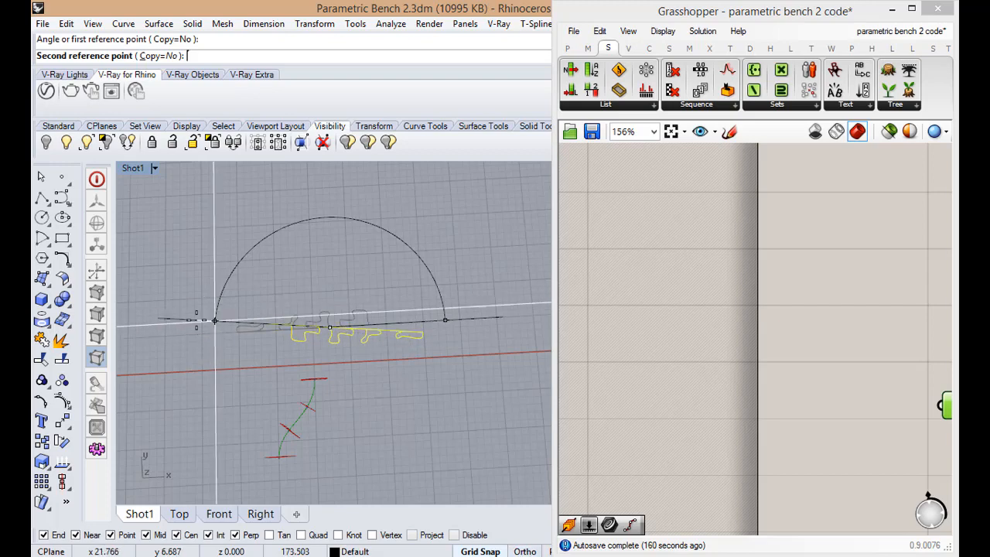
shift+click(197, 323)
- Rotate the selected profile curves and baseline half a turn in plan about the centre of the selection
scroll(300, 329, up, 2)
click(282, 369)
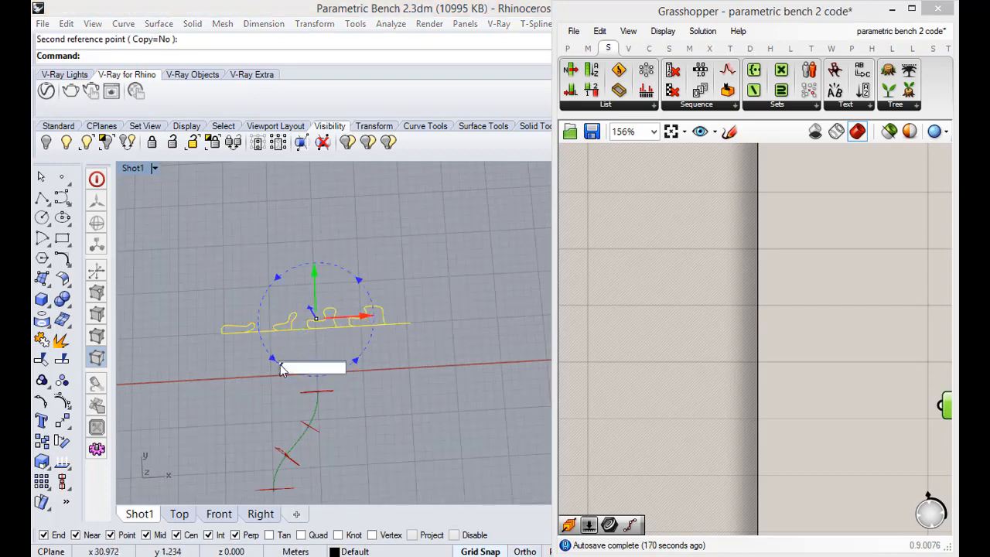
key(Return)
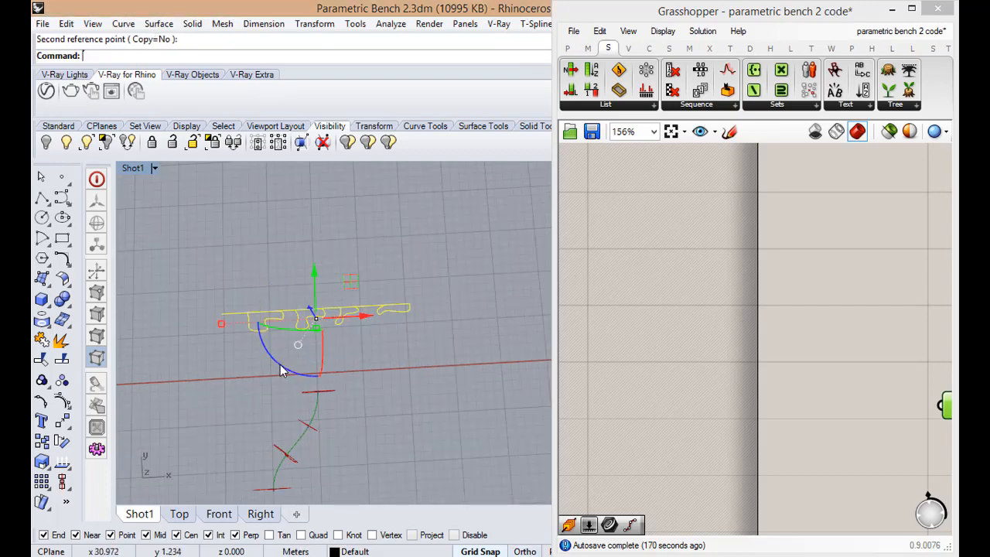
- Examine the orientation and base heights of the rotated profiles along the guide curve in the Shot1 and Front viewports
click(376, 424)
scroll(315, 433, up, 3)
right_drag(314, 433, 361, 292)
scroll(287, 385, up, 6)
mouse_move(288, 385)
right_down()
mouse_move(301, 360)
mouse_move(283, 397)
right_up()
scroll(283, 397, down, 6)
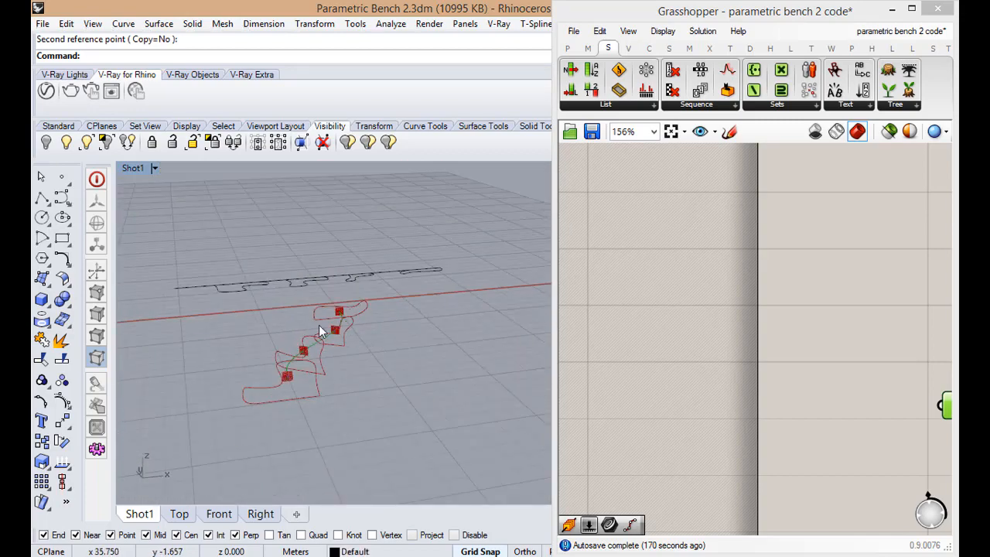
double_click(133, 168)
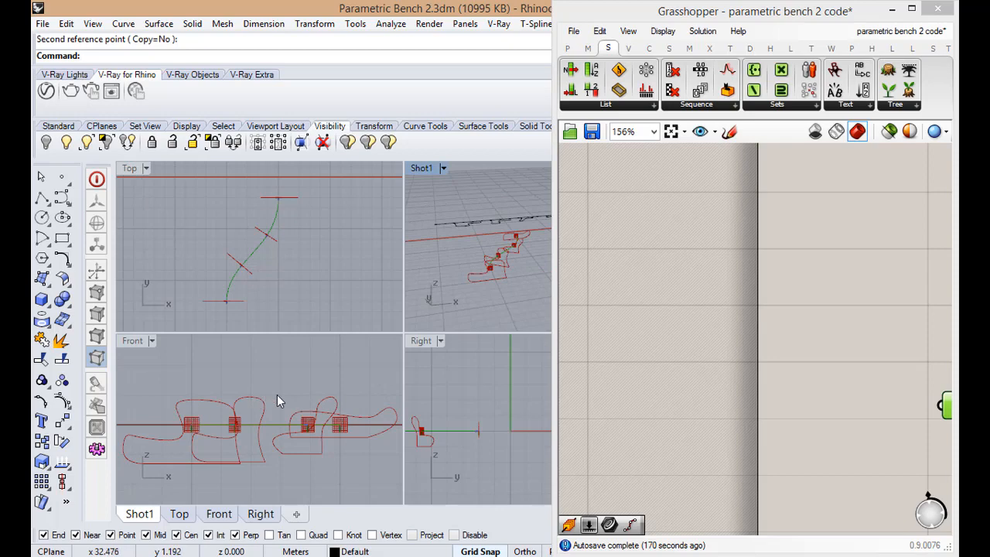
scroll(297, 420, down, 6)
scroll(300, 439, up, 6)
click(593, 390)
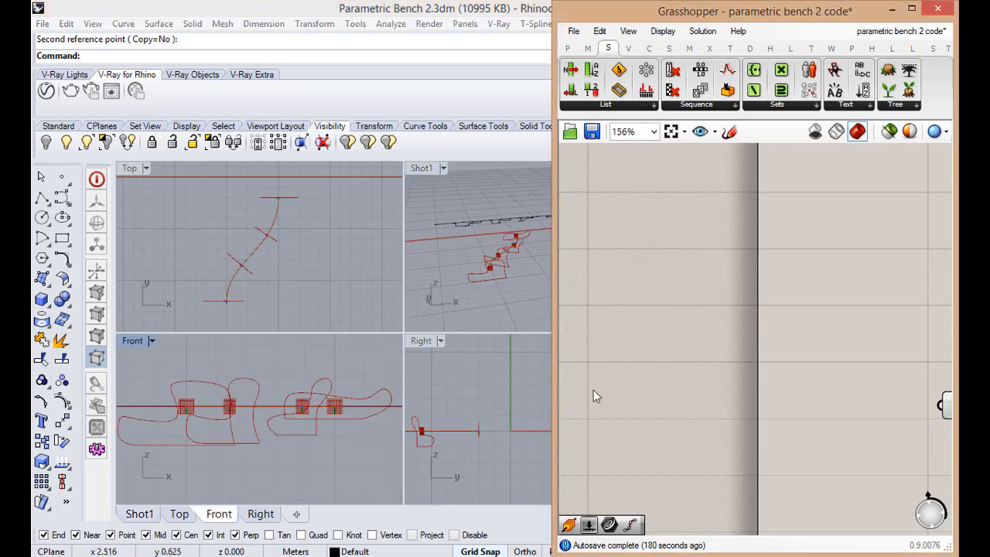
scroll(599, 381, down, 5)
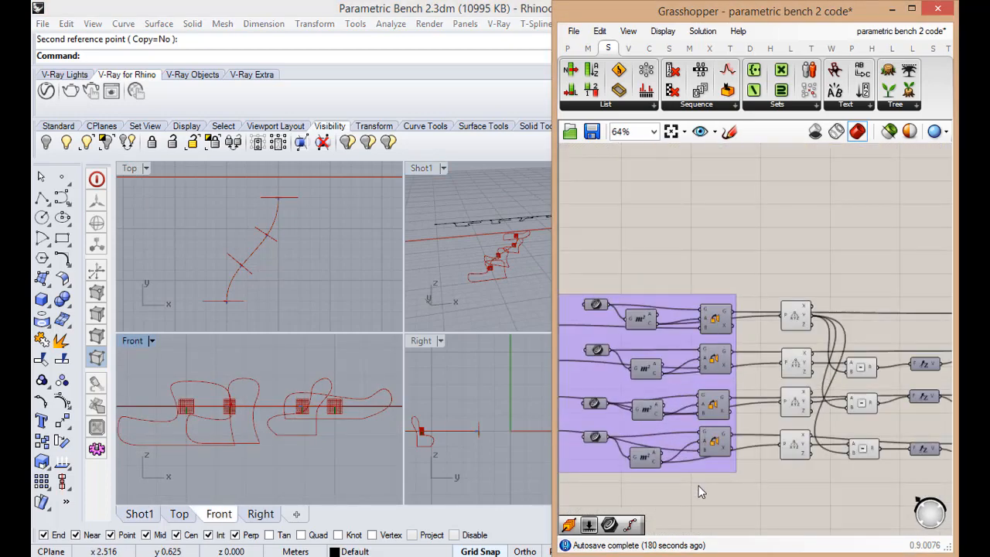
drag(696, 339, 695, 294)
middle_click(741, 367)
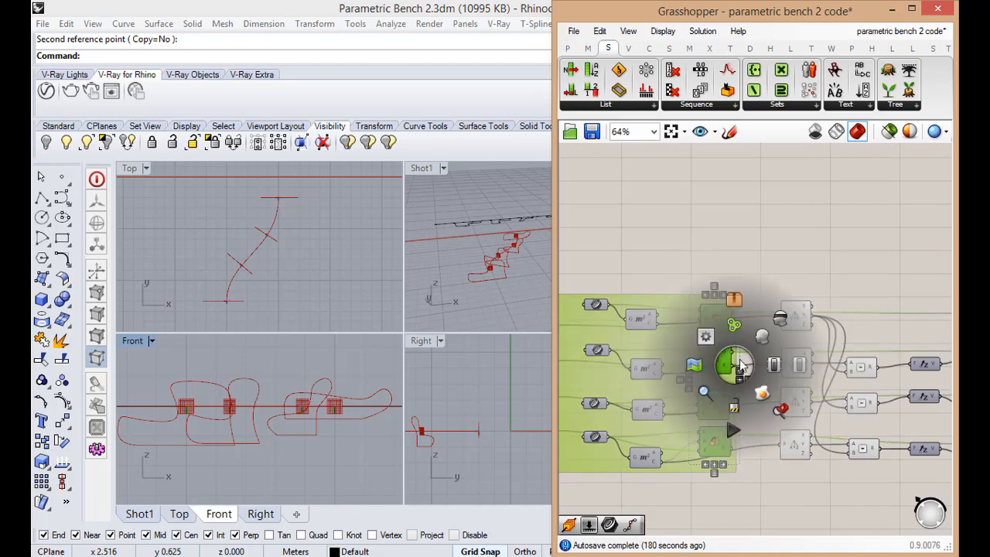
scroll(765, 264, down, 4)
scroll(822, 299, up, 4)
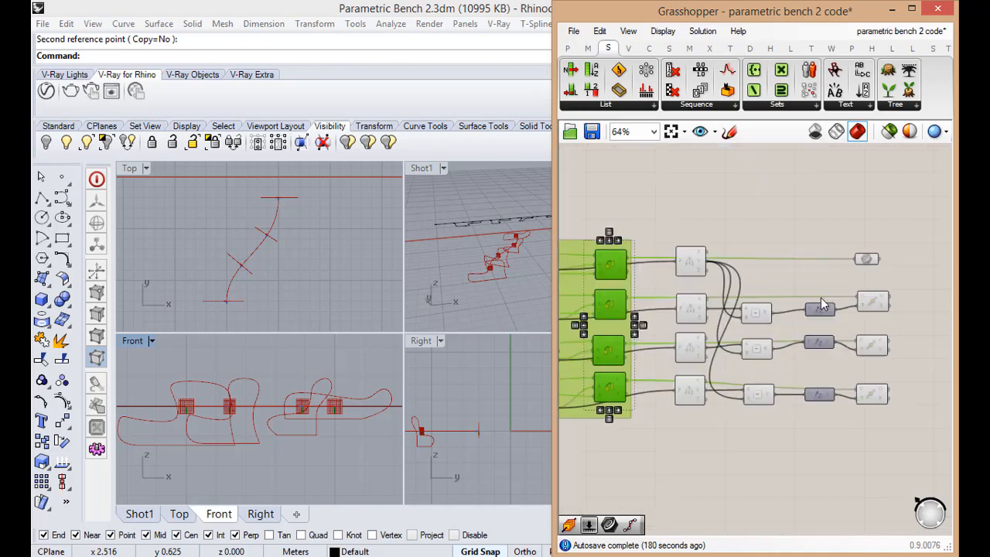
scroll(787, 381, down, 4)
scroll(869, 380, up, 6)
scroll(869, 380, down, 3)
scroll(721, 317, up, 2)
drag(862, 483, 760, 328)
drag(758, 330, 726, 377)
key(ctrl+z)
key(ctrl+z)
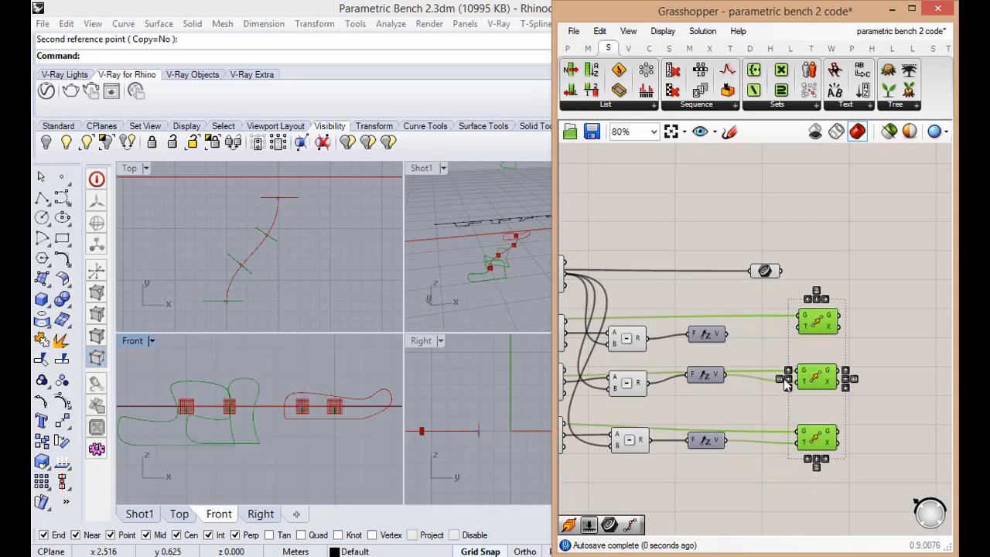
click(764, 469)
- Temporarily preview the four Orient components' geometry to compare the profiles before and after the vertical move
scroll(765, 470, down, 4)
scroll(713, 465, up, 2)
scroll(661, 486, down, 1)
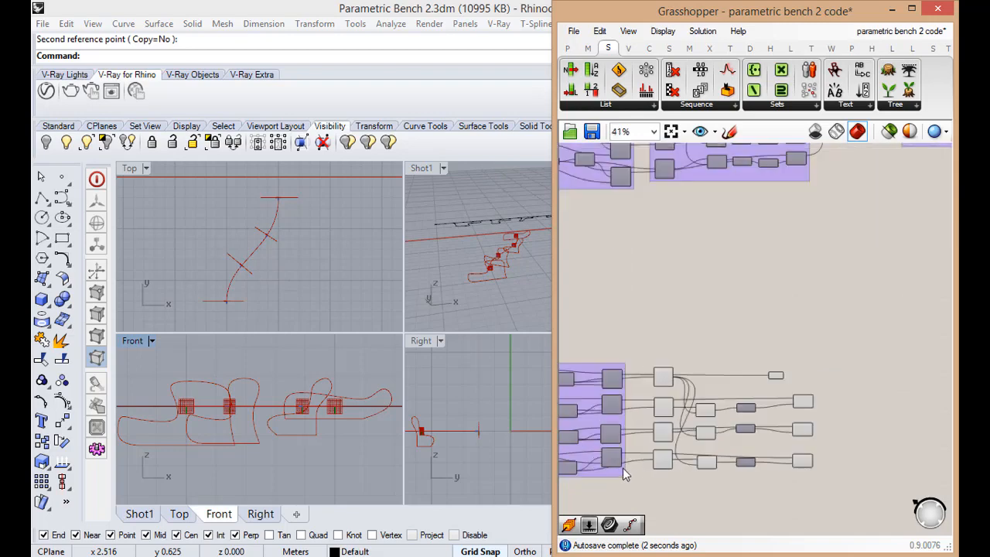
scroll(624, 471, up, 3)
click(610, 454)
shift+click(607, 405)
shift+click(608, 353)
shift+click(615, 286)
middle_click(635, 278)
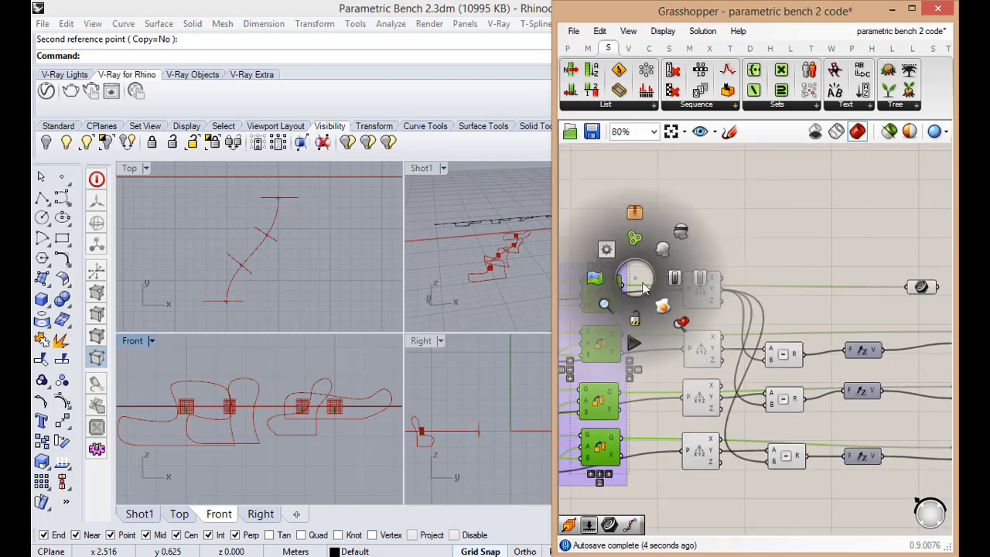
click(662, 251)
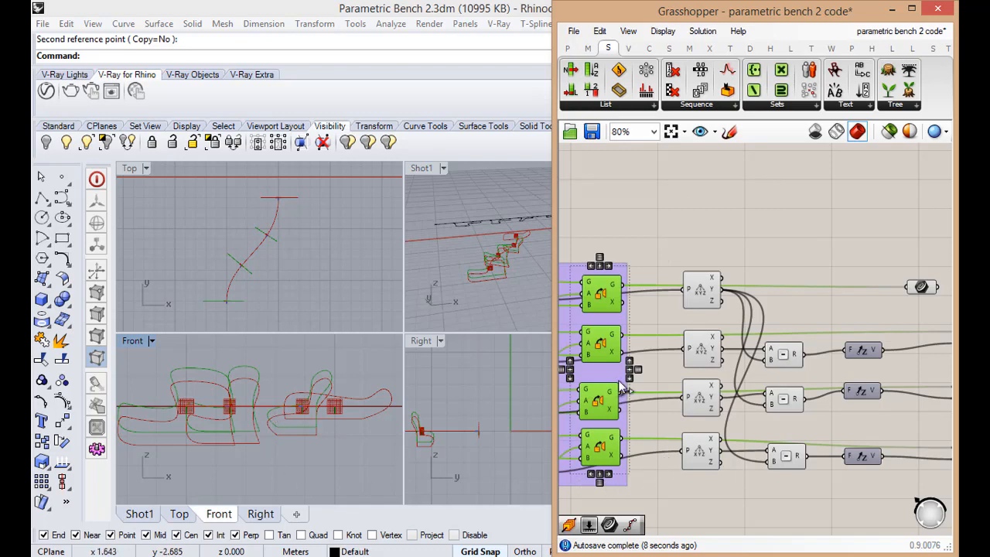
click(632, 261)
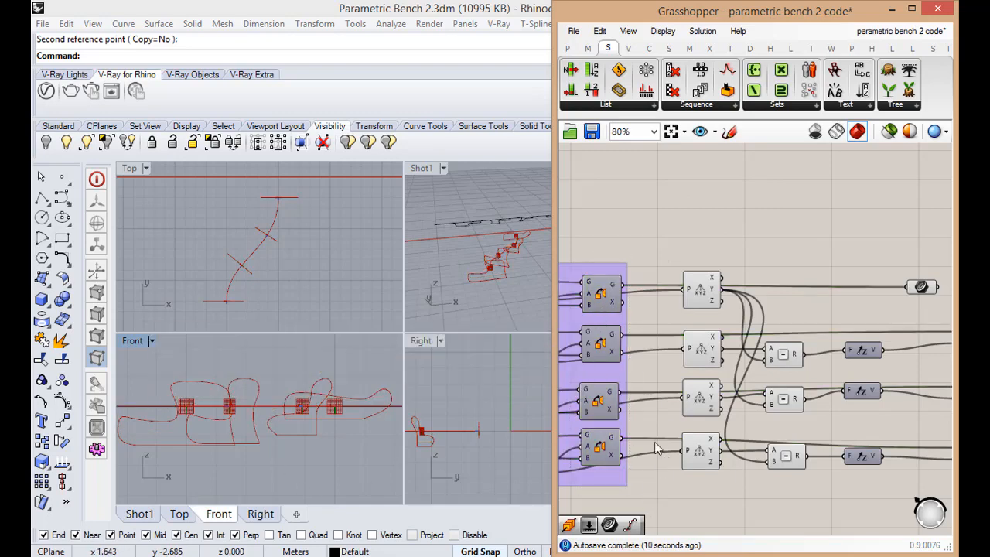
- Add a Reverse vector component between the first Unit Z and Move components in the Grasshopper definition
scroll(656, 448, down, 3)
scroll(723, 368, up, 4)
double_click(724, 368)
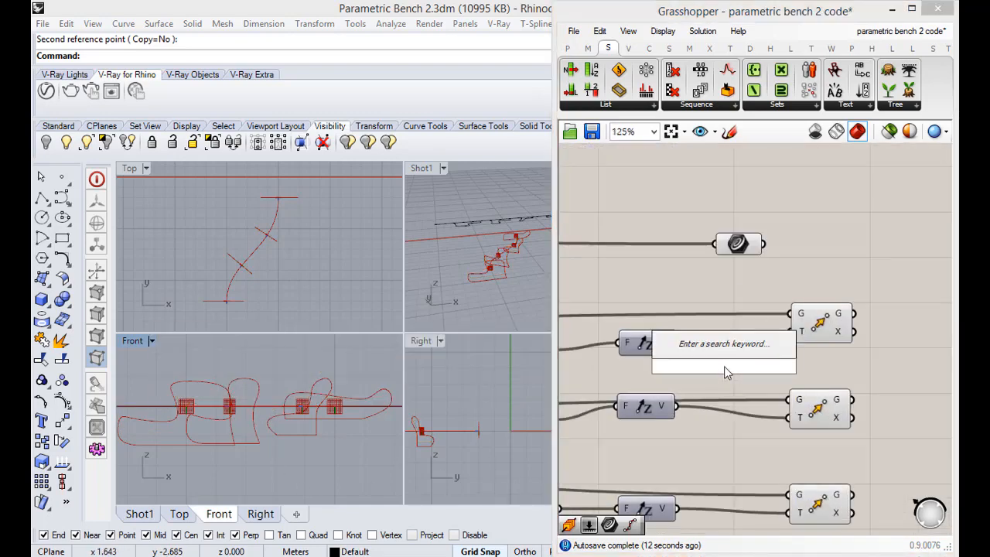
text(re)
click(696, 310)
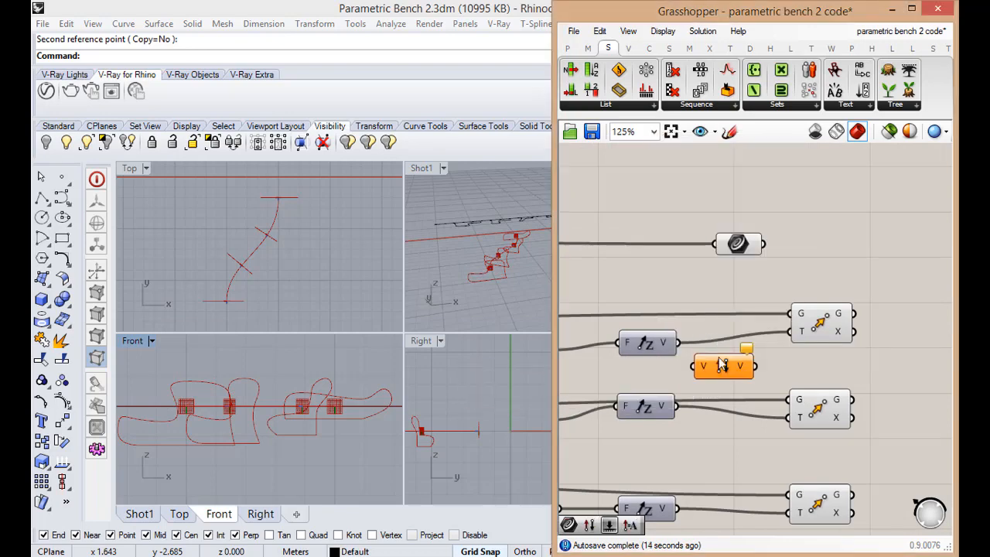
drag(768, 365, 799, 319)
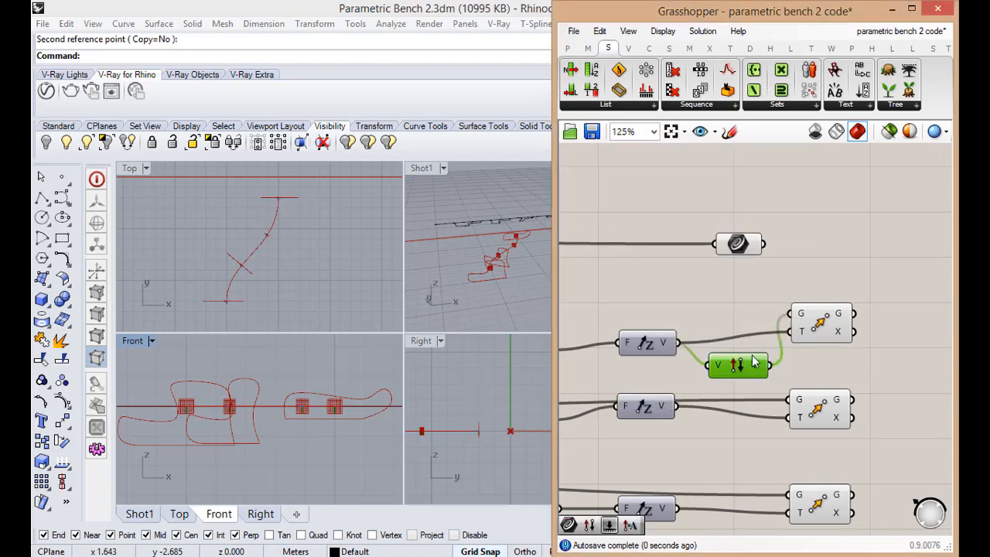
key(ctrl+z)
key(ctrl+z)
key(ctrl+z)
- Duplicate the Reverse component for the other two rows and wire each between its Unit Z vector and the Move component's T input
alt+drag(732, 372, 736, 437)
alt+drag(737, 438, 737, 525)
drag(759, 431, 789, 418)
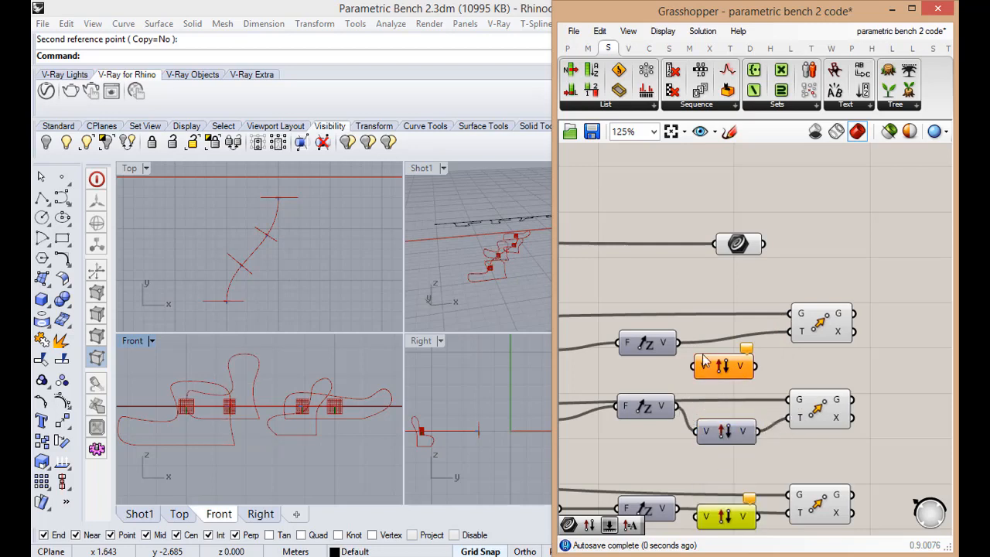
drag(705, 368, 703, 367)
drag(766, 365, 806, 316)
scroll(783, 311, down, 1)
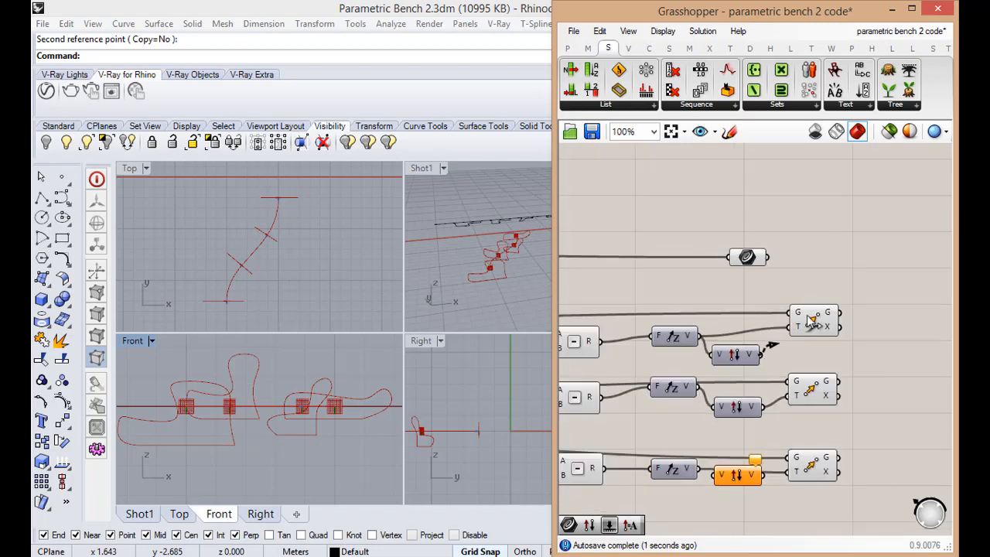
drag(761, 356, 789, 326)
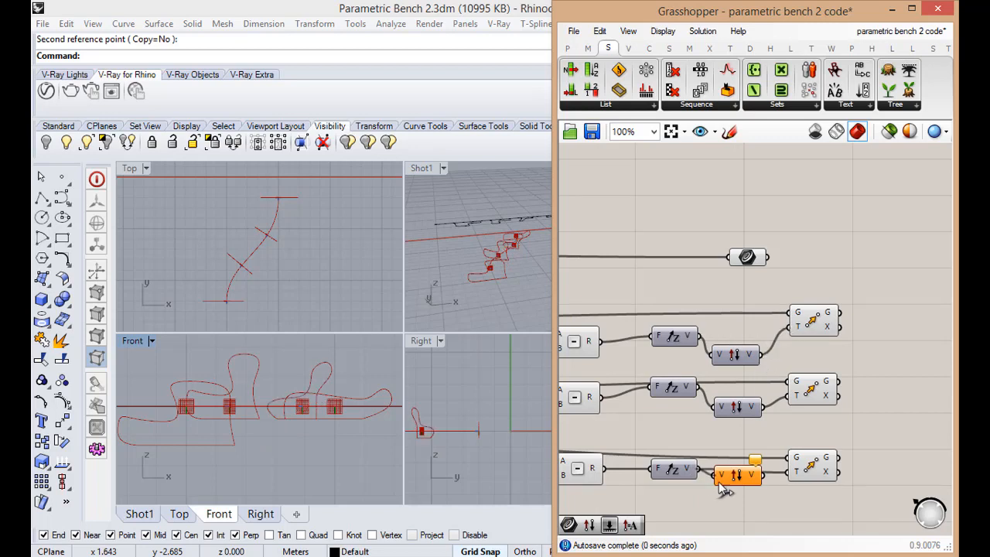
drag(787, 473, 788, 473)
- Check in the Front viewport that the profile bases share one level, and view the profiles in the enlarged Shot1 viewport
click(341, 462)
scroll(332, 430, up, 10)
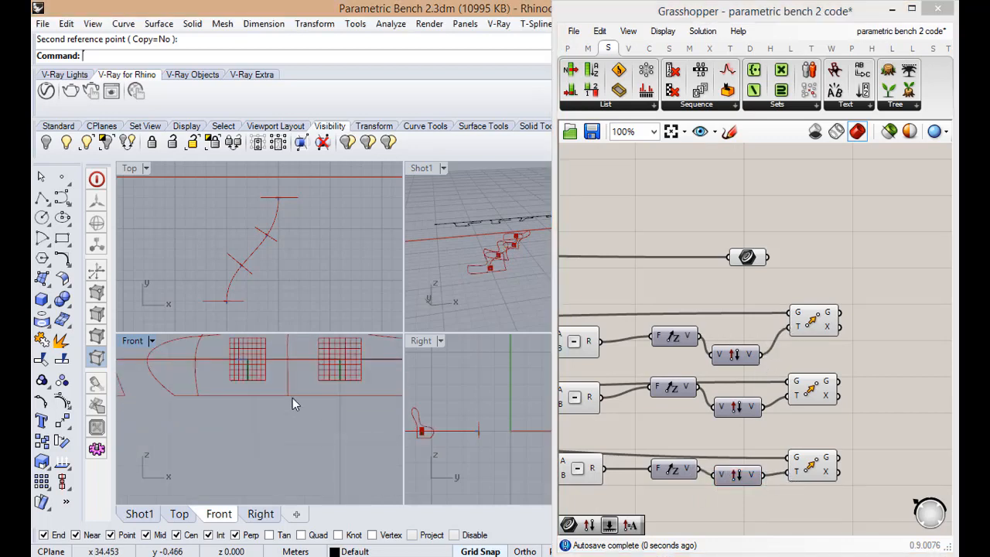
scroll(293, 397, down, 10)
scroll(184, 394, up, 6)
scroll(224, 398, down, 6)
scroll(194, 390, up, 3)
click(487, 295)
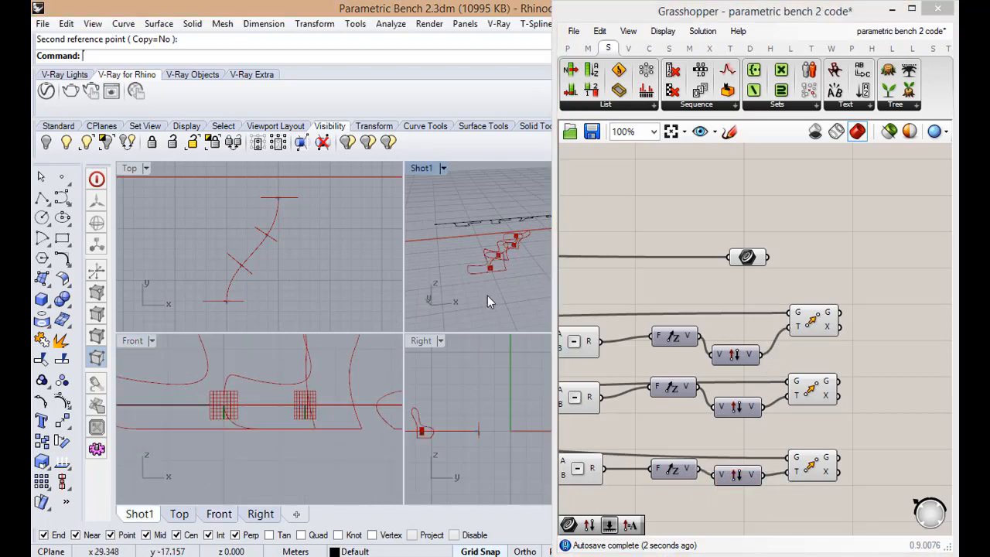
scroll(463, 198, down, 3)
double_click(421, 169)
scroll(348, 433, up, 5)
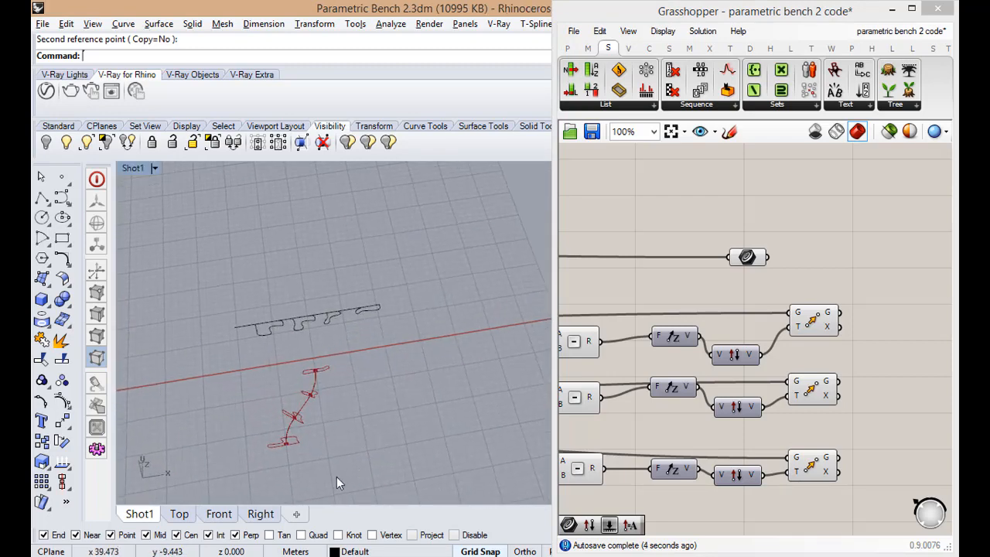
- Group the point deconstruction, subtraction, Unit Z, Reverse and Move components together with the first profile's curve parameter
scroll(825, 352, down, 5)
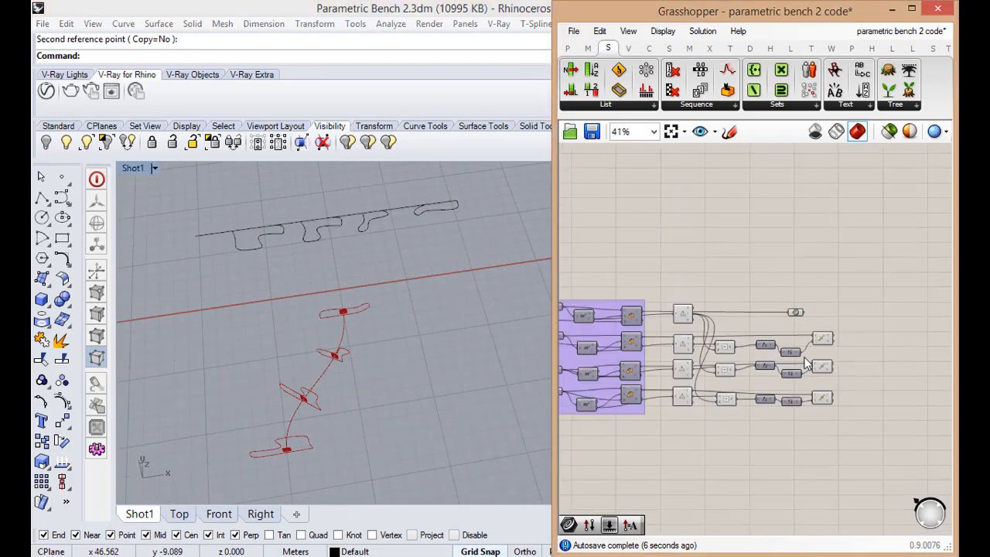
drag(665, 274, 864, 442)
middle_click(875, 435)
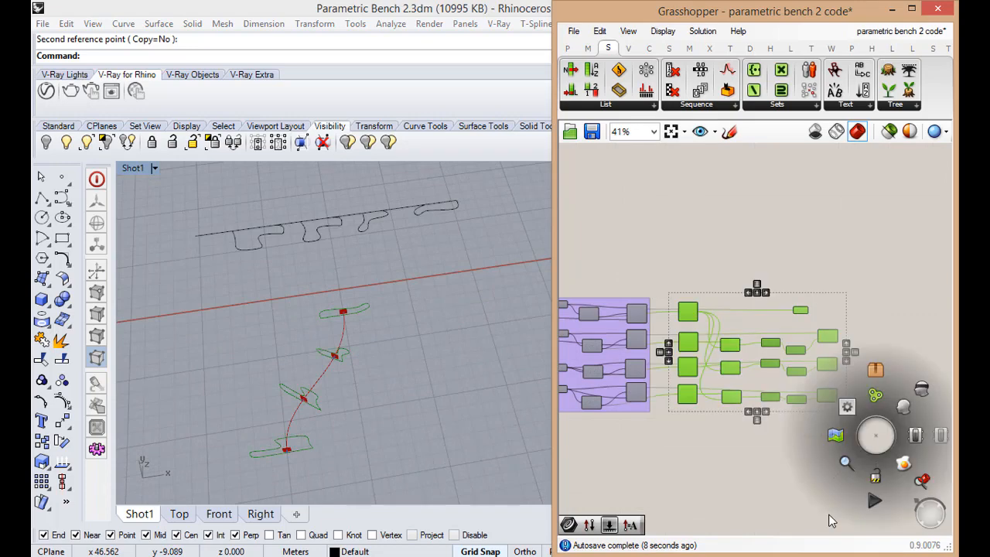
click(876, 399)
- Add a Sweep1 component beside the new alignment group and examine its inputs
scroll(840, 402, up, 1)
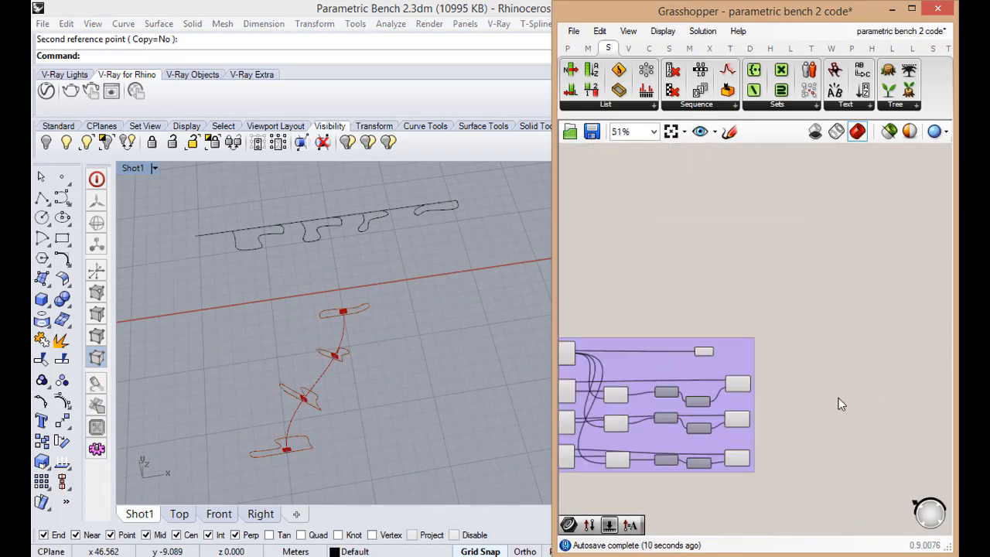
double_click(816, 400)
text(seww)
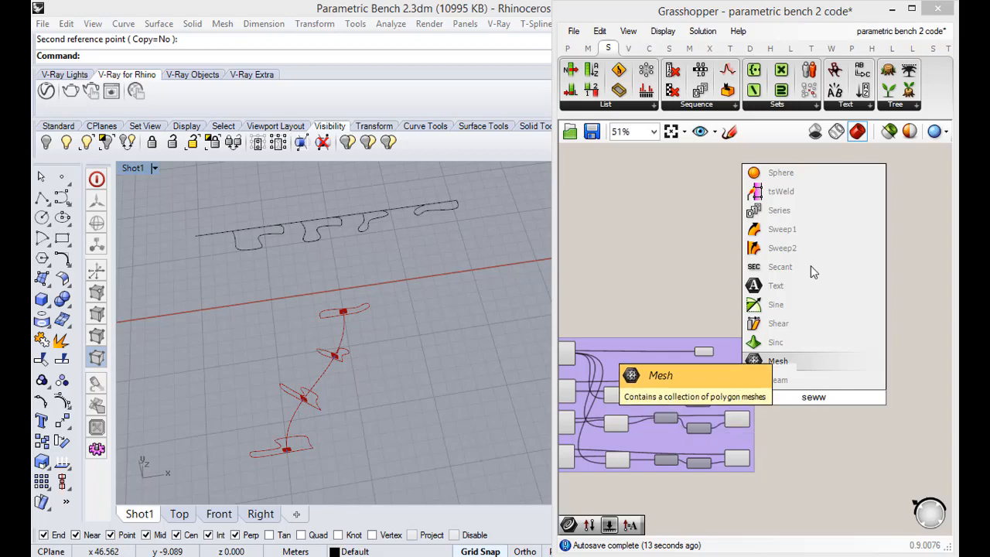
key(Return)
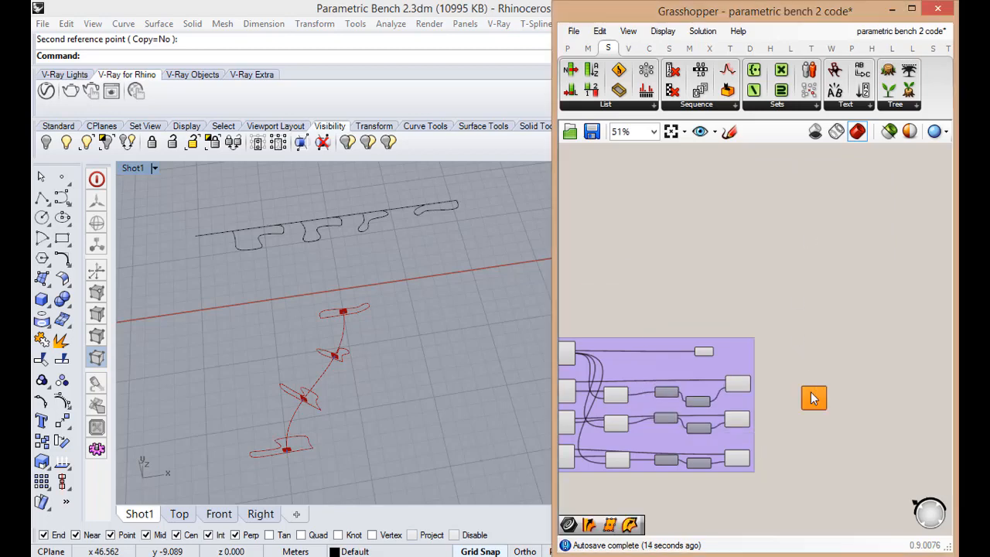
scroll(816, 394, up, 4)
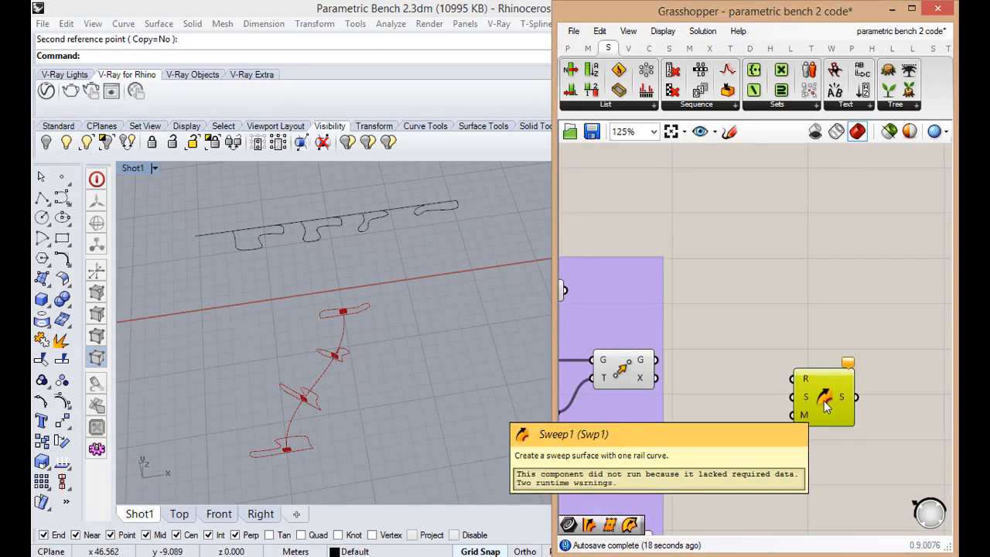
scroll(822, 400, down, 4)
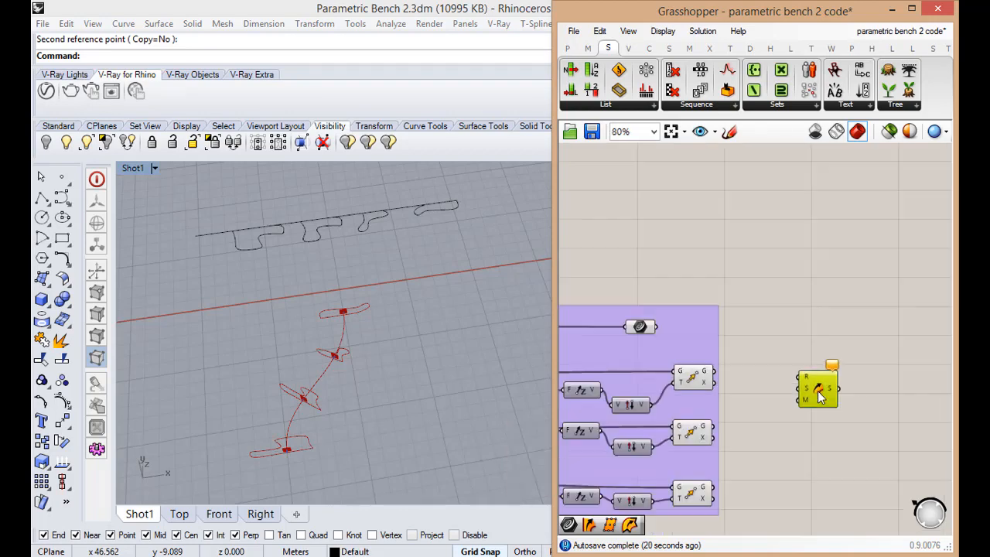
scroll(812, 391, up, 4)
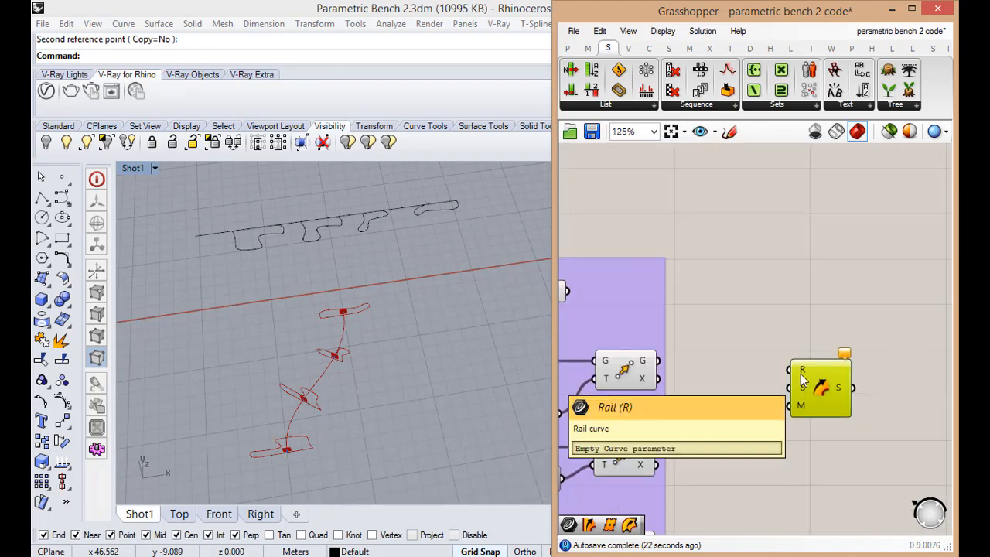
- Connect the guide curve parameter that feeds the perpendicular frames to the Rail input of Sweep1
scroll(802, 378, down, 8)
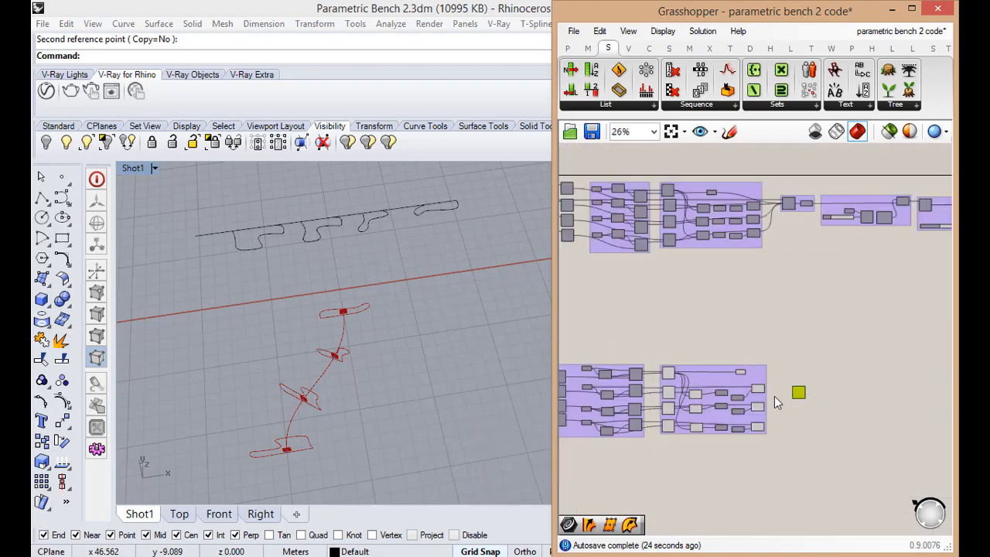
scroll(609, 395, up, 8)
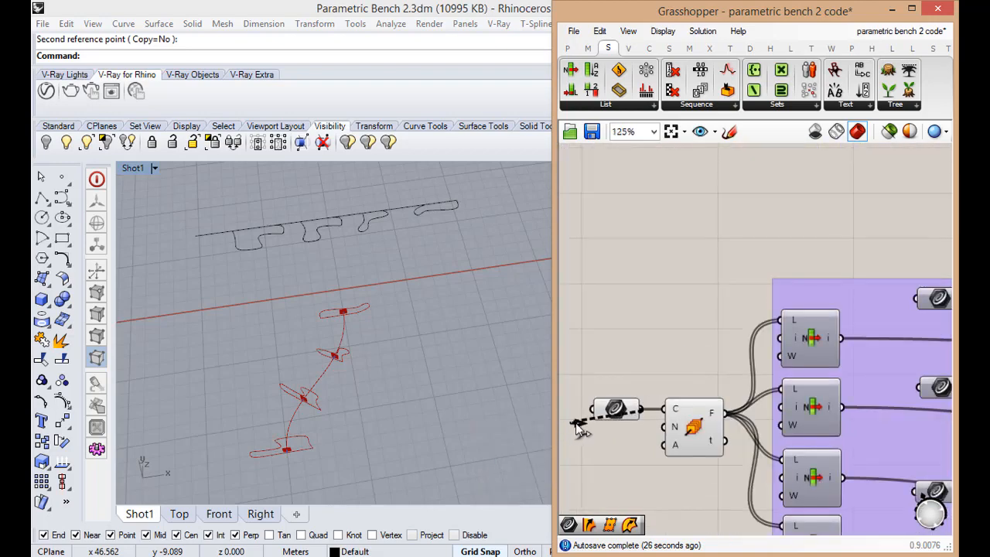
scroll(578, 427, down, 7)
scroll(762, 451, up, 6)
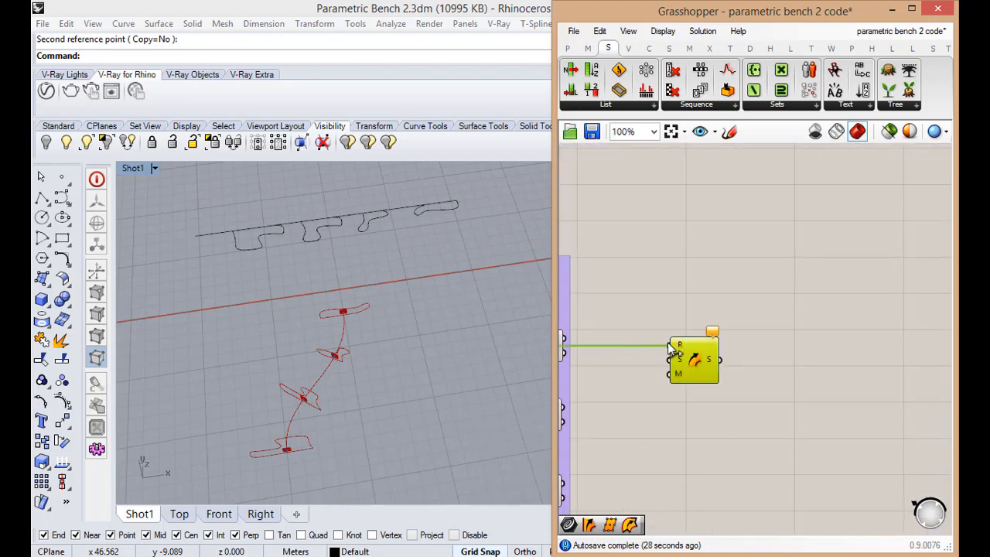
- Connect the first profile's curve parameter and the three Move geometry outputs to the Sections input of Sweep1, and view the swept surface
scroll(740, 360, down, 1)
scroll(740, 357, down, 5)
scroll(716, 346, up, 6)
scroll(696, 340, down, 4)
scroll(634, 325, up, 3)
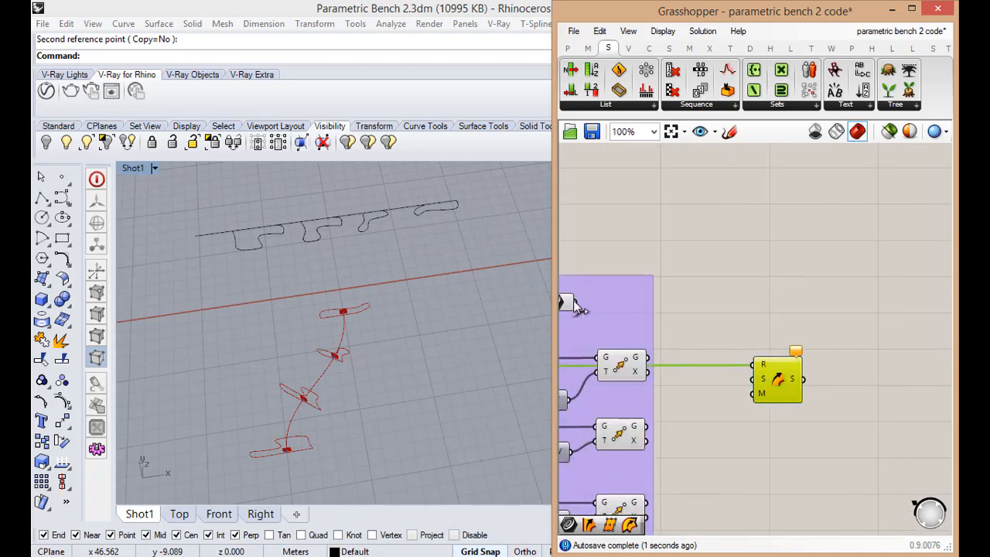
drag(573, 302, 754, 378)
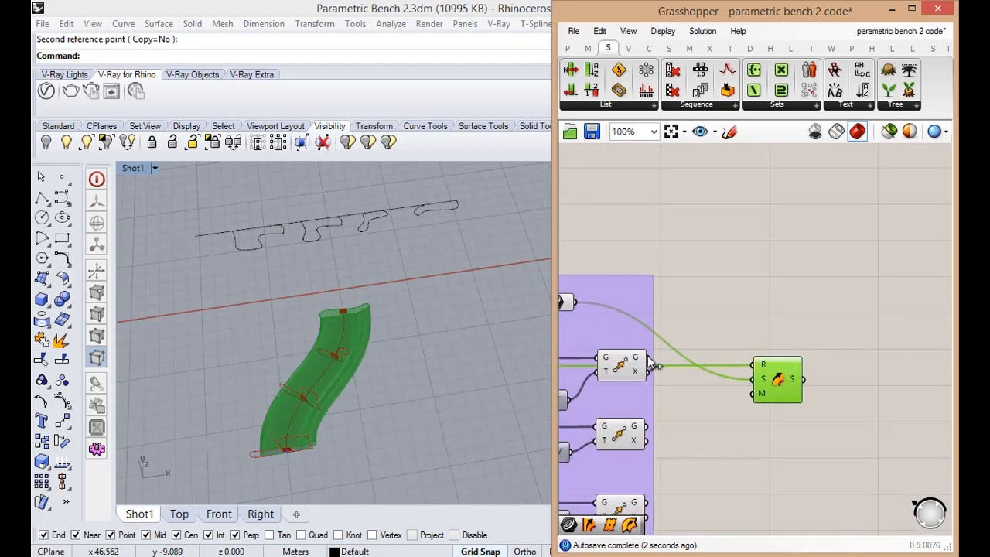
drag(648, 357, 754, 379)
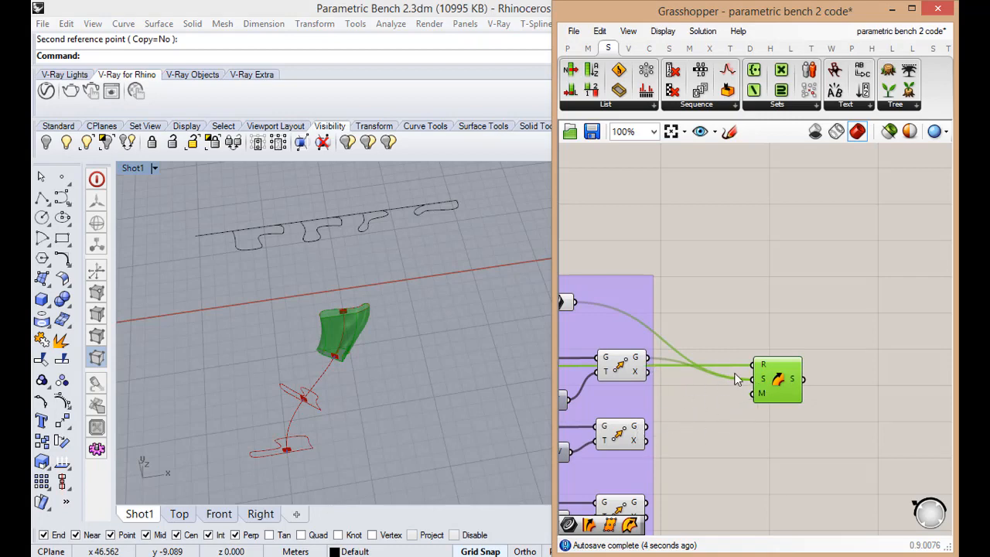
shift+drag(650, 432, 754, 379)
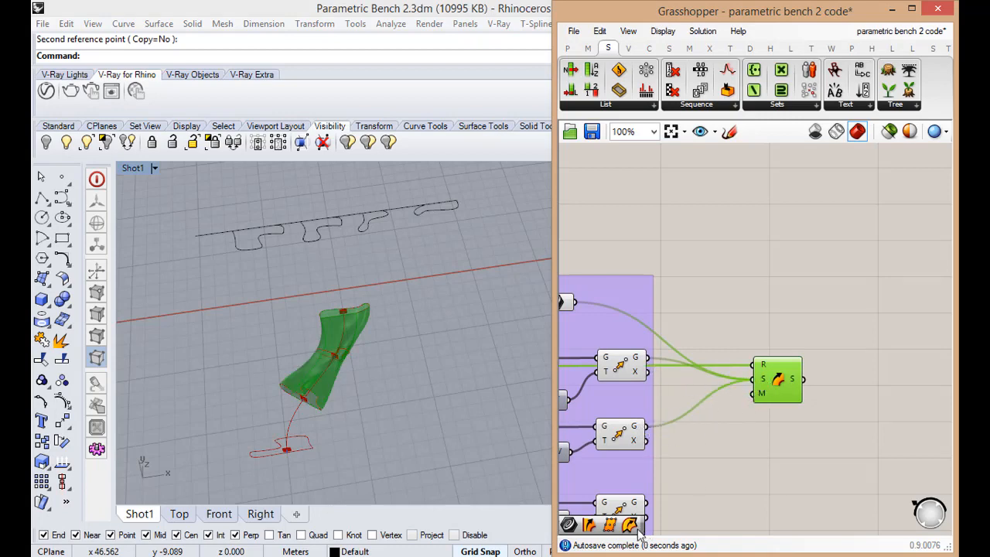
shift+drag(646, 502, 754, 379)
scroll(304, 394, up, 8)
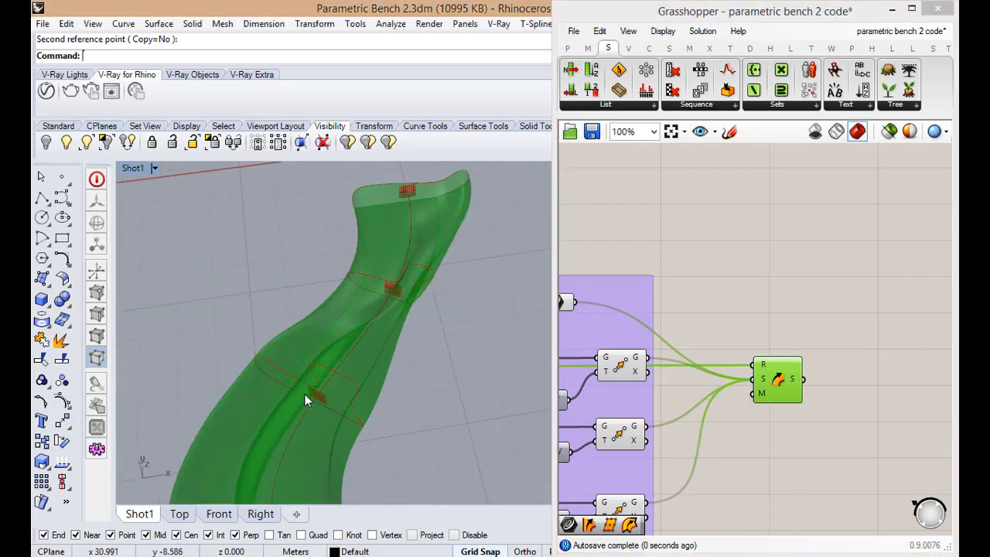
right_drag(304, 393, 412, 410)
scroll(412, 409, down, 3)
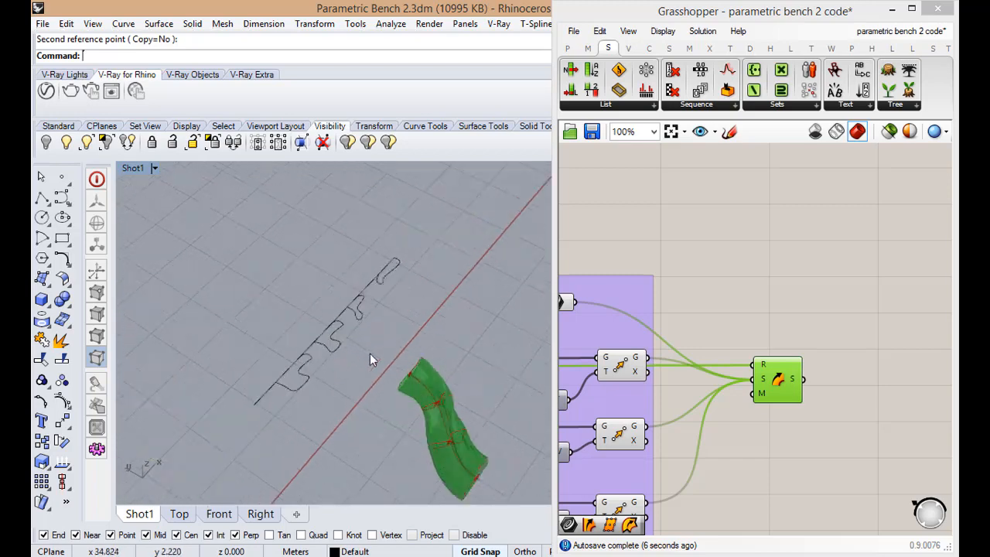
scroll(357, 350, up, 6)
click(328, 345)
scroll(328, 345, down, 3)
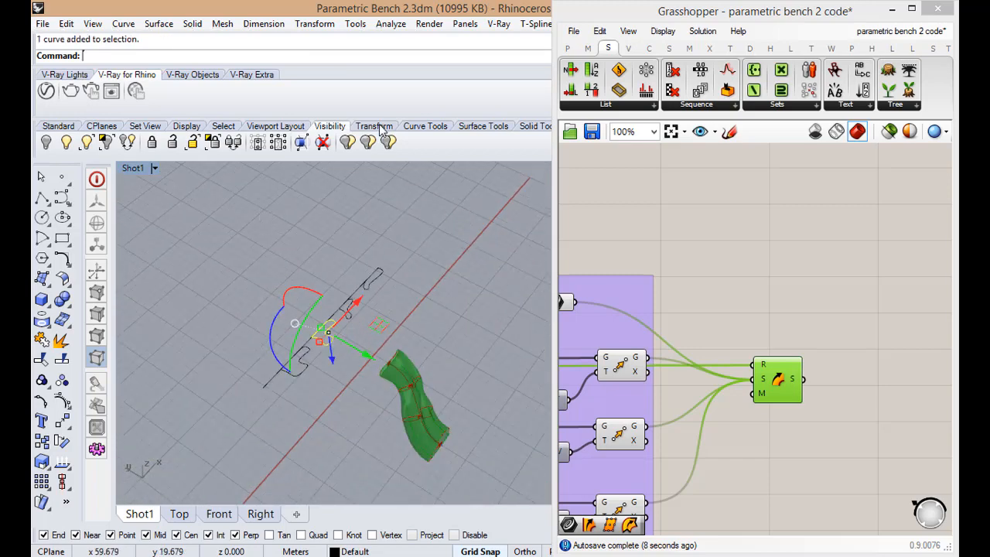
click(440, 126)
click(383, 142)
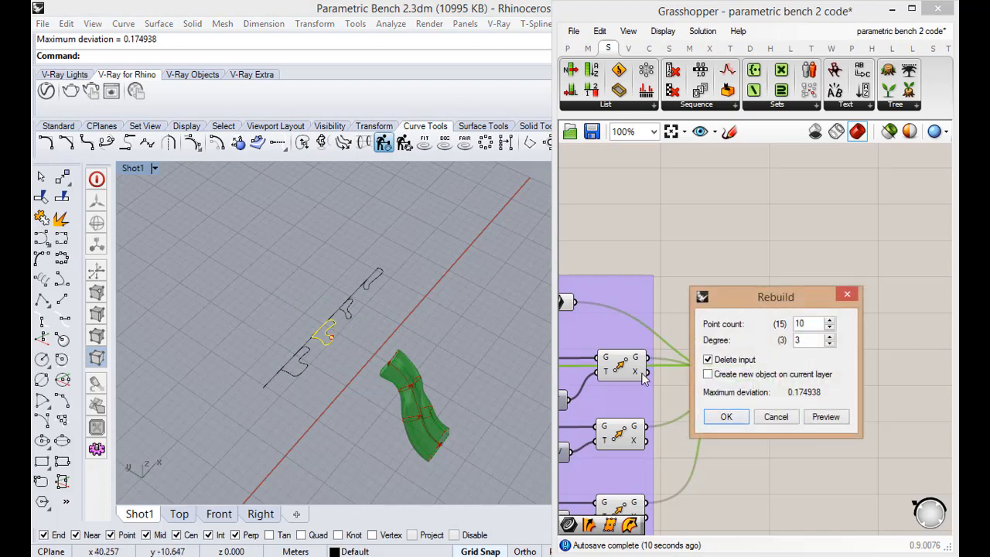
click(782, 417)
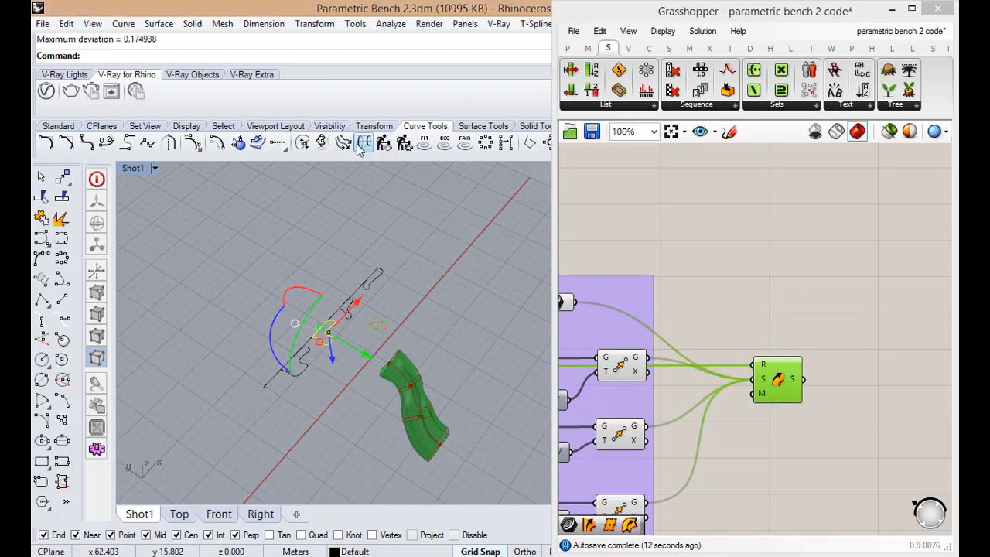
- Move the second profile's seam point away from its baseline corner along the curve and examine the effect on the sweep
click(302, 142)
scroll(344, 311, up, 4)
click(289, 344)
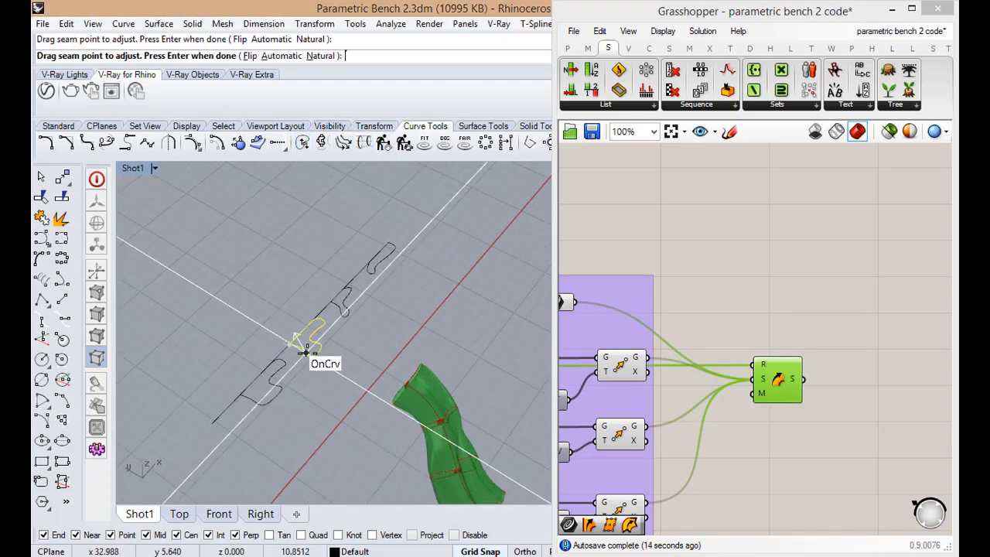
click(310, 356)
right_click(331, 391)
scroll(342, 333, down, 2)
right_drag(453, 456, 489, 360)
scroll(477, 370, up, 9)
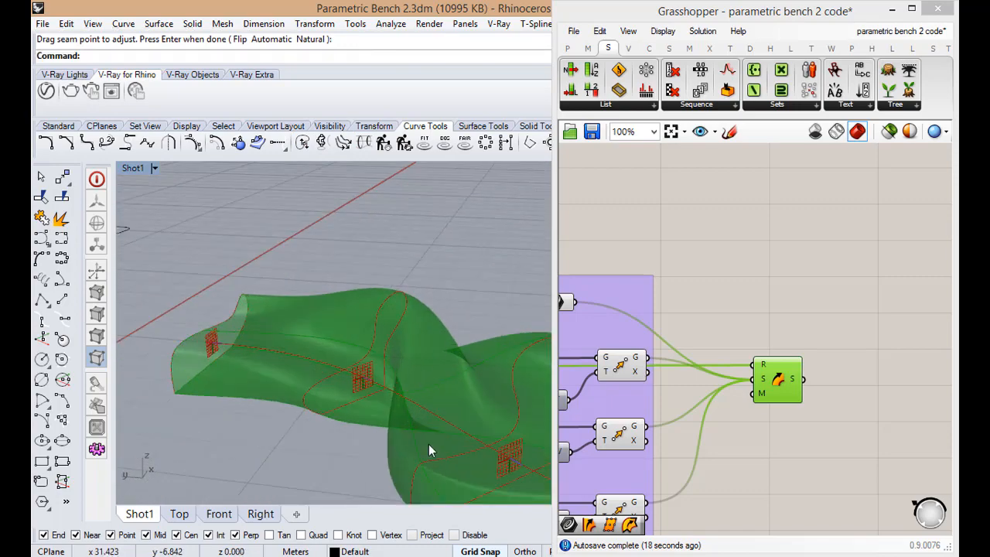
- Return the second profile's seam point to its corner on the baseline
scroll(439, 357, down, 12)
right_drag(437, 357, 418, 396)
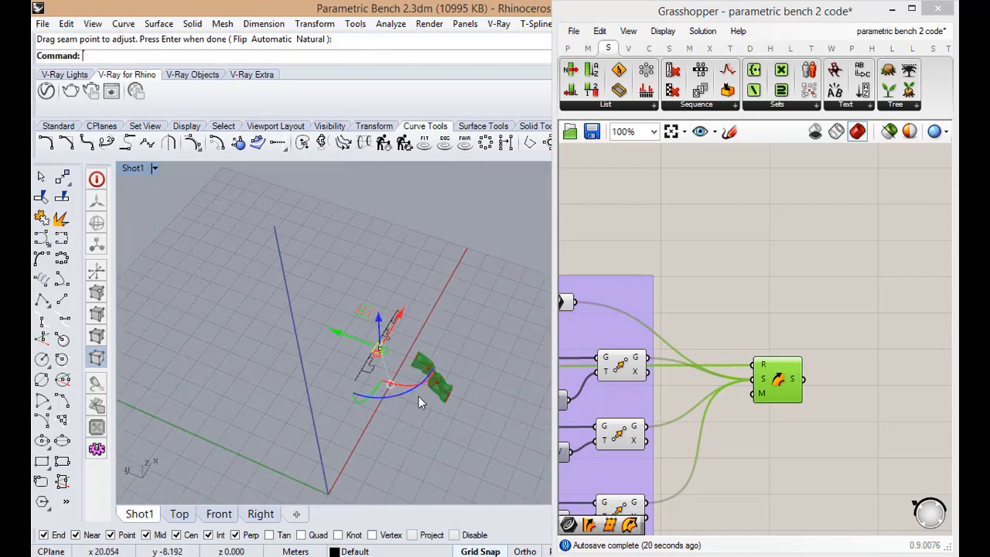
scroll(406, 361, up, 6)
scroll(313, 362, up, 3)
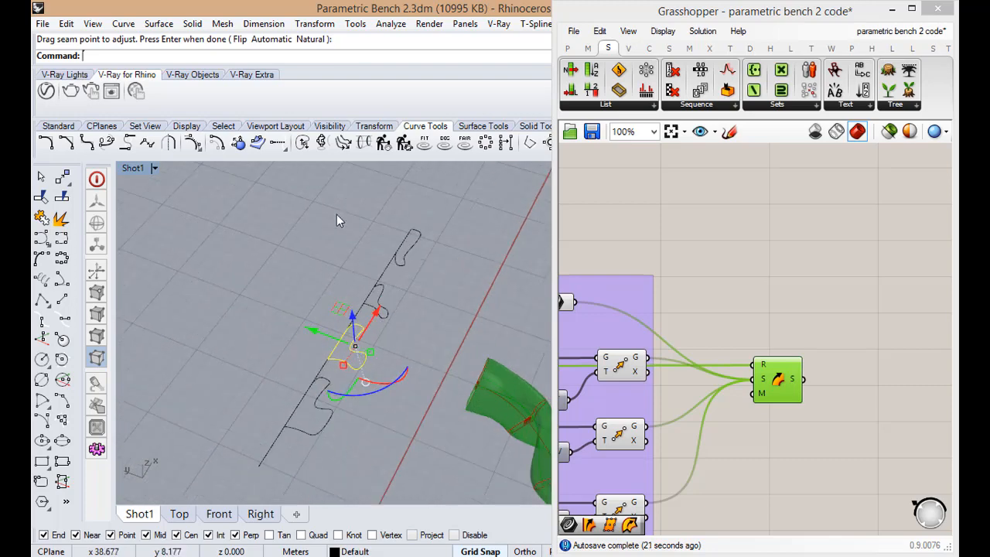
click(302, 143)
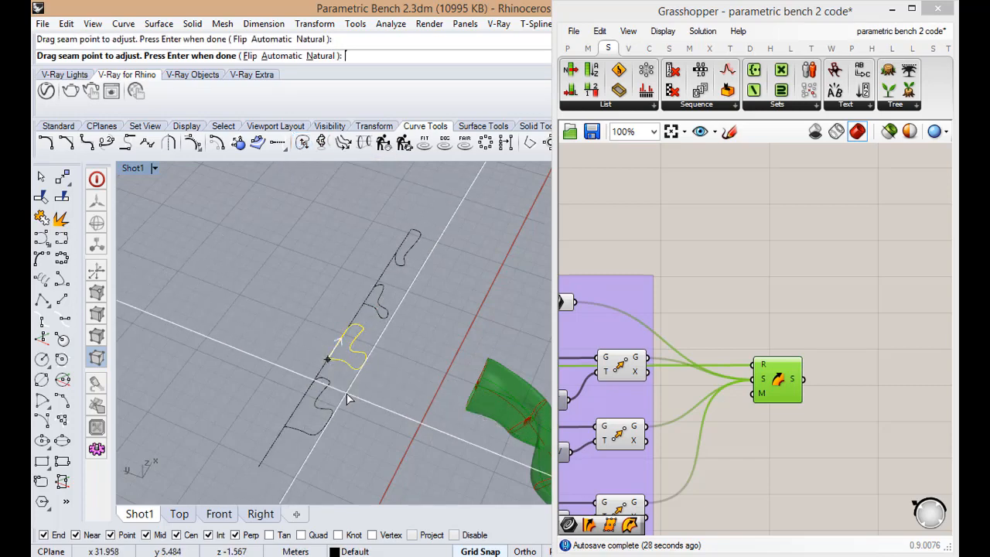
key(Return)
- Inspect the seam points and directions of the other three profile curves with the curve seam command
shift+click(376, 318)
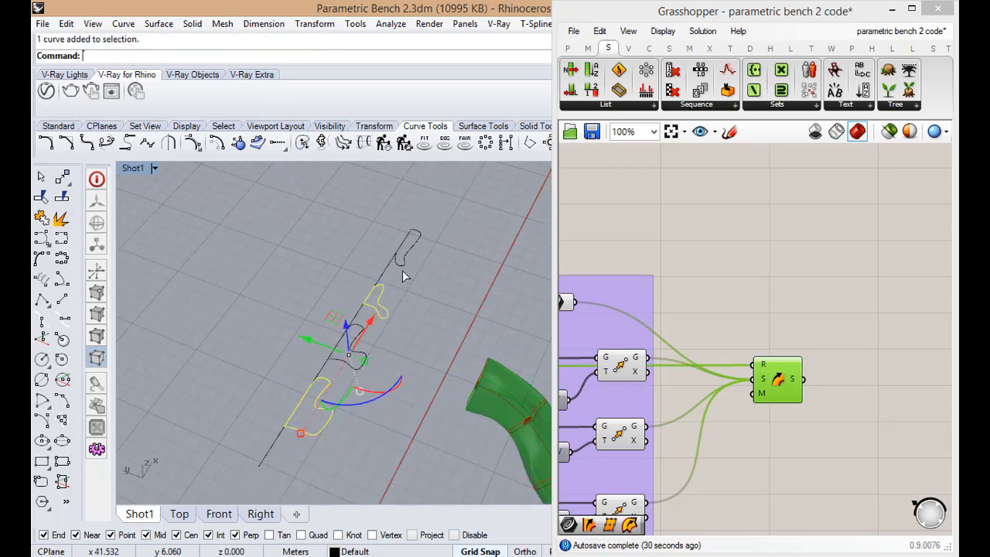
shift+click(401, 260)
click(301, 145)
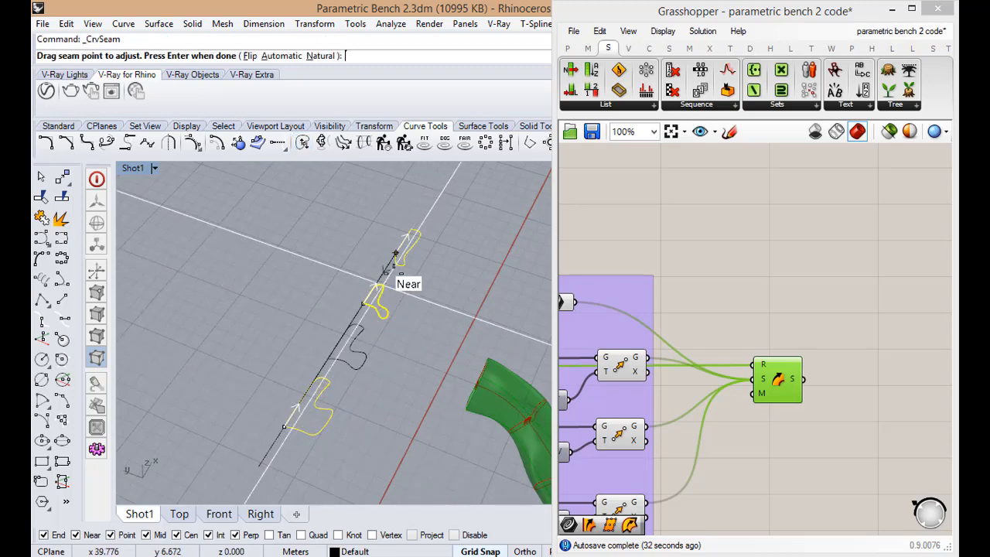
scroll(409, 245, up, 7)
scroll(364, 271, down, 9)
key(Return)
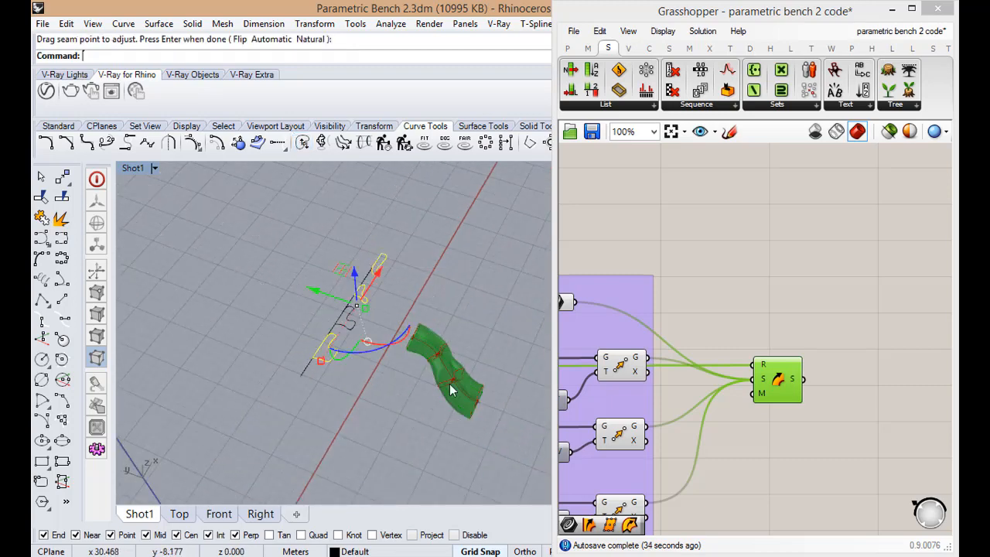
- Deselect the Sweep1 component and examine the swept bench surface together with the whole definition
scroll(461, 371, up, 7)
right_drag(481, 371, 403, 382)
click(837, 372)
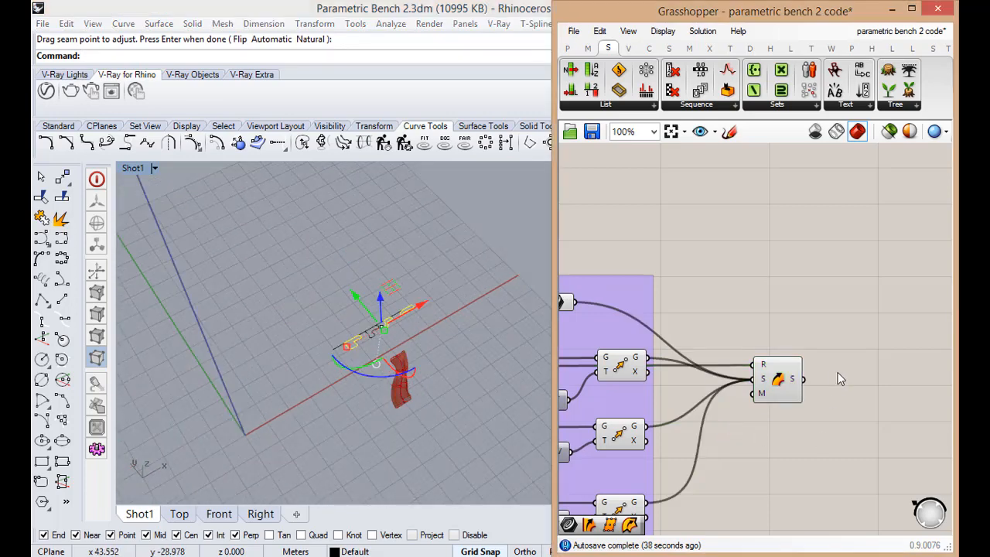
scroll(837, 372, down, 5)
right_drag(278, 419, 430, 424)
scroll(412, 399, up, 7)
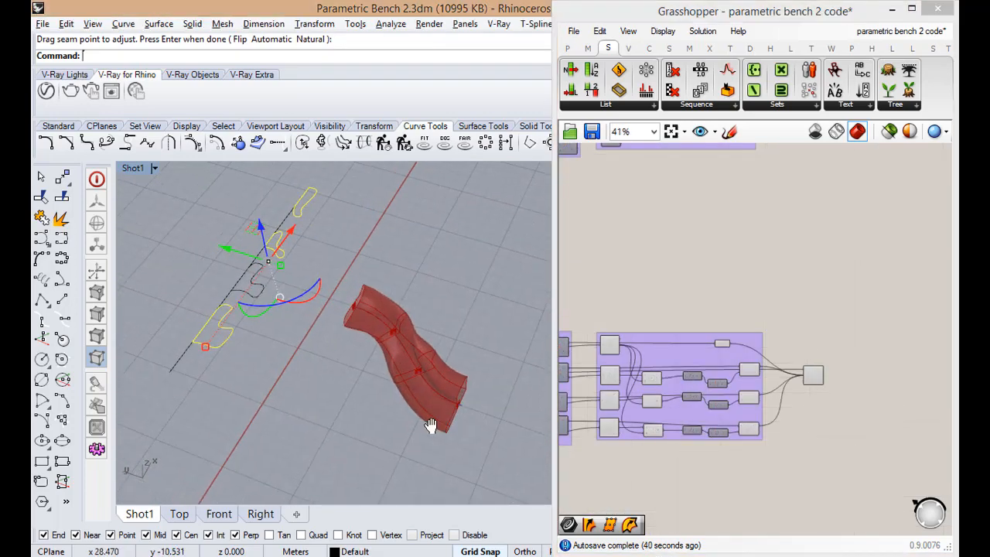
scroll(397, 423, down, 5)
scroll(398, 422, up, 6)
- Show the guide curve's edit points and move the ones near its end outward to bend the bench
click(393, 416)
scroll(393, 416, down, 2)
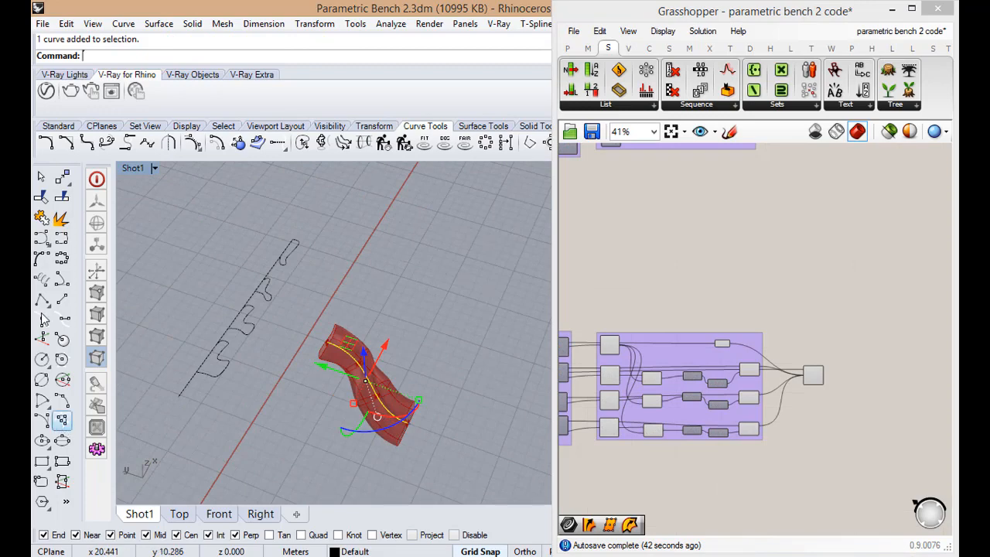
click(58, 125)
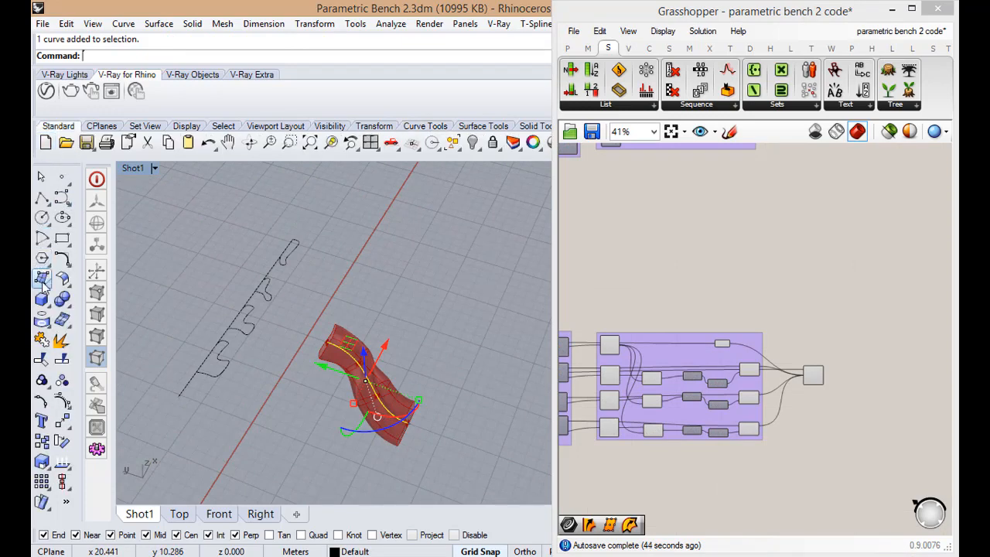
click(44, 403)
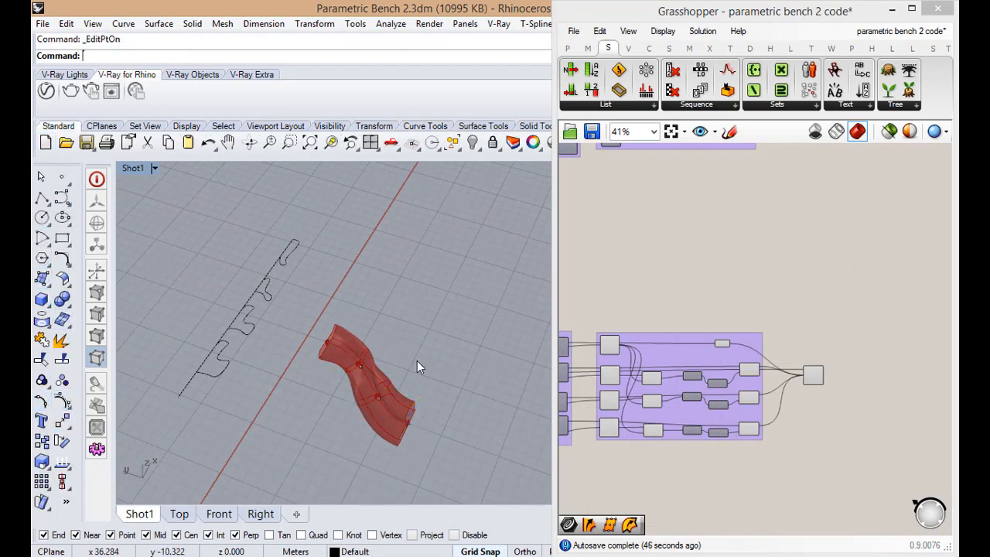
drag(434, 464, 433, 463)
drag(396, 384, 445, 390)
drag(386, 405, 397, 409)
click(62, 402)
key(Escape)
key(Escape)
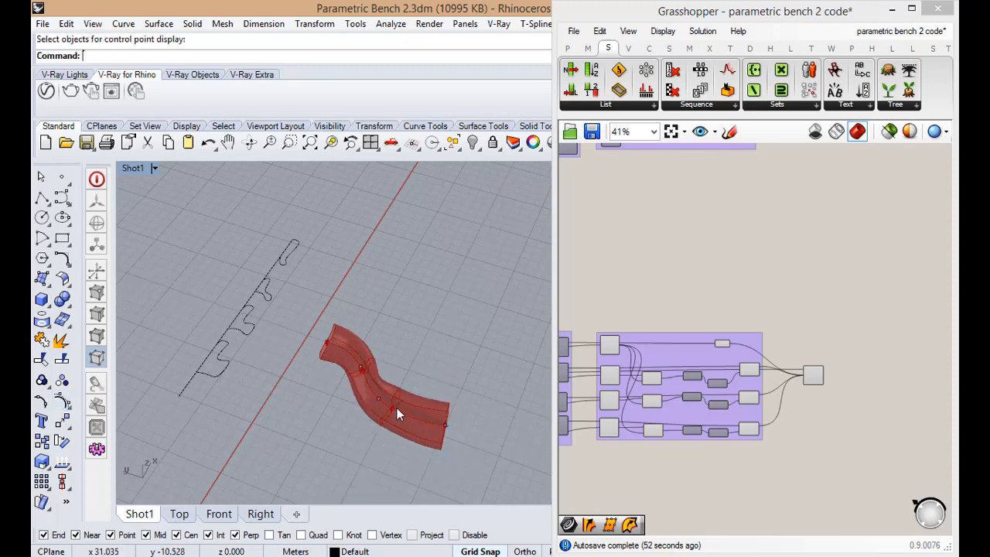
- Rebuild the guide curve with 10 points and degree 3, deleting the input curve
click(398, 413)
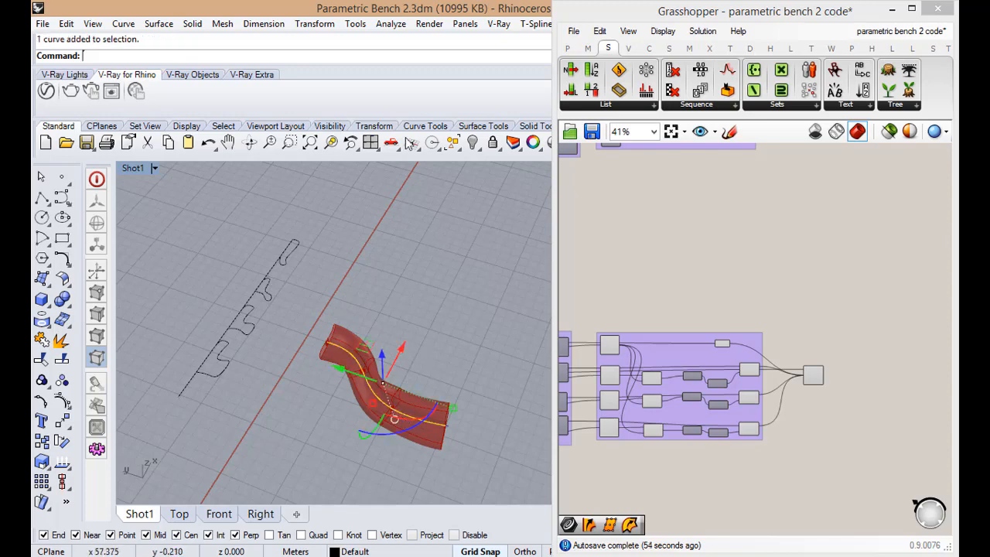
click(329, 127)
click(360, 127)
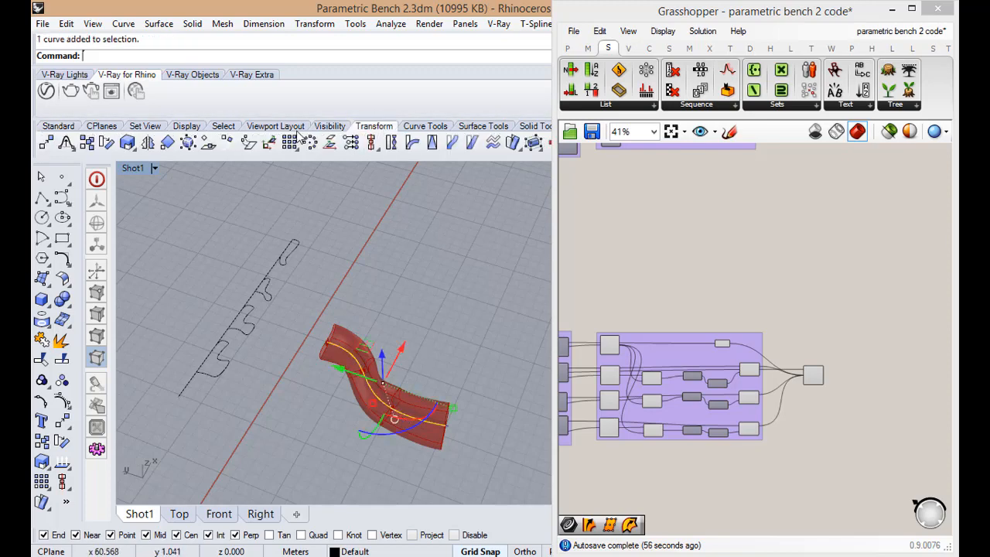
click(428, 127)
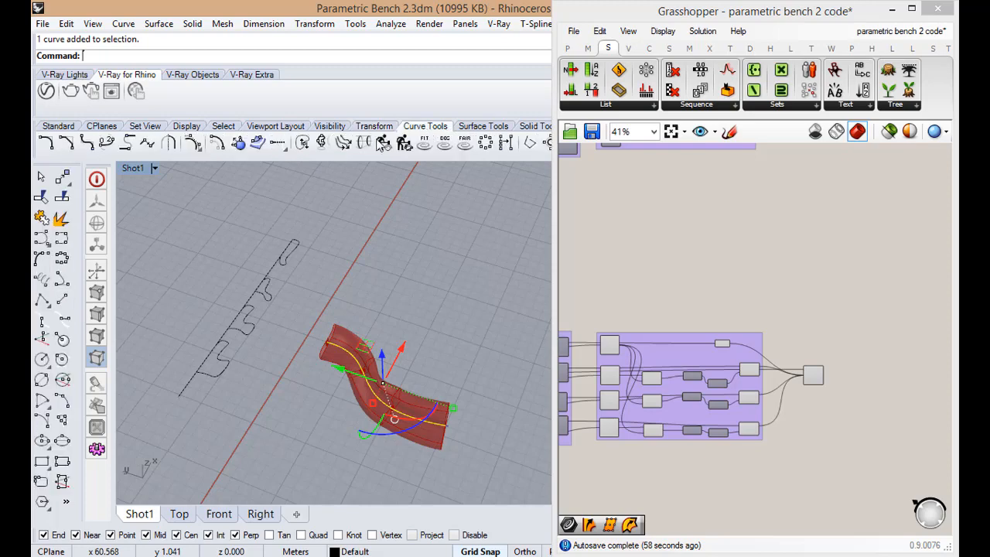
click(383, 143)
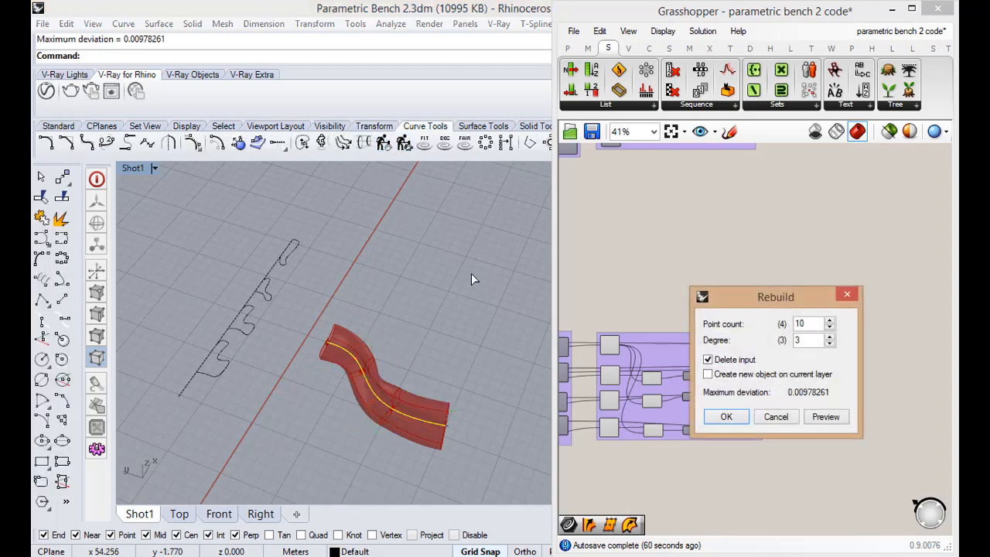
click(726, 417)
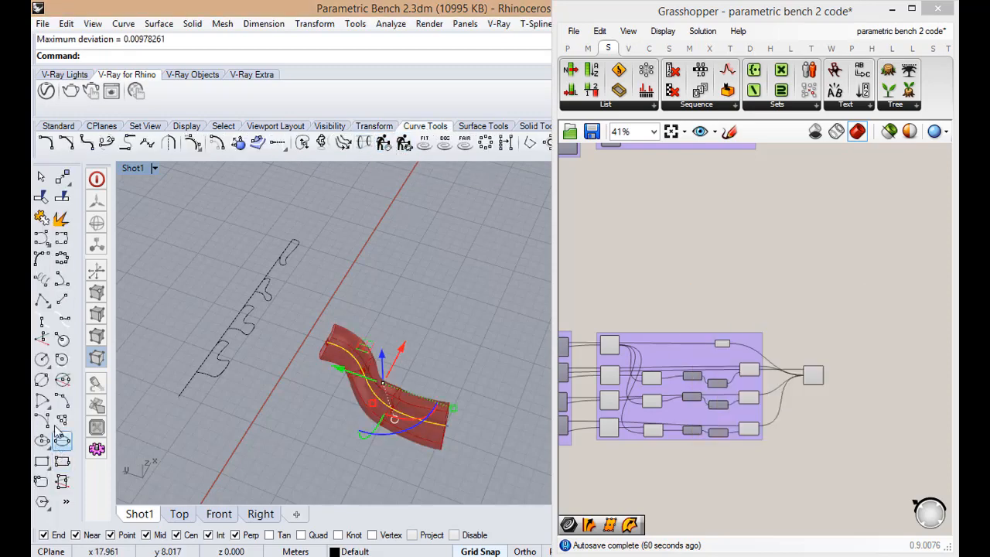
- Show the rebuilt guide curve's edit points and reshape its end section by moving them
click(59, 129)
click(43, 401)
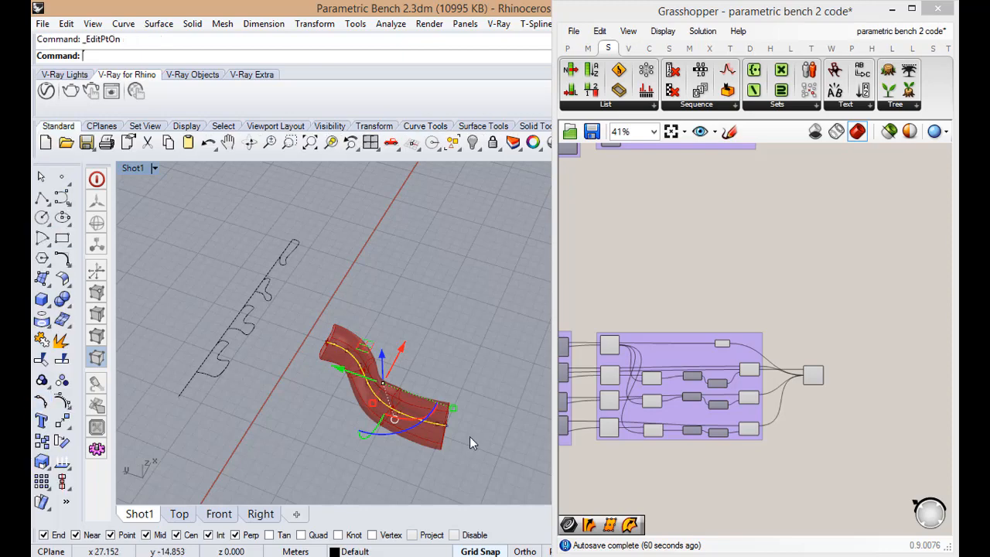
drag(447, 375, 476, 461)
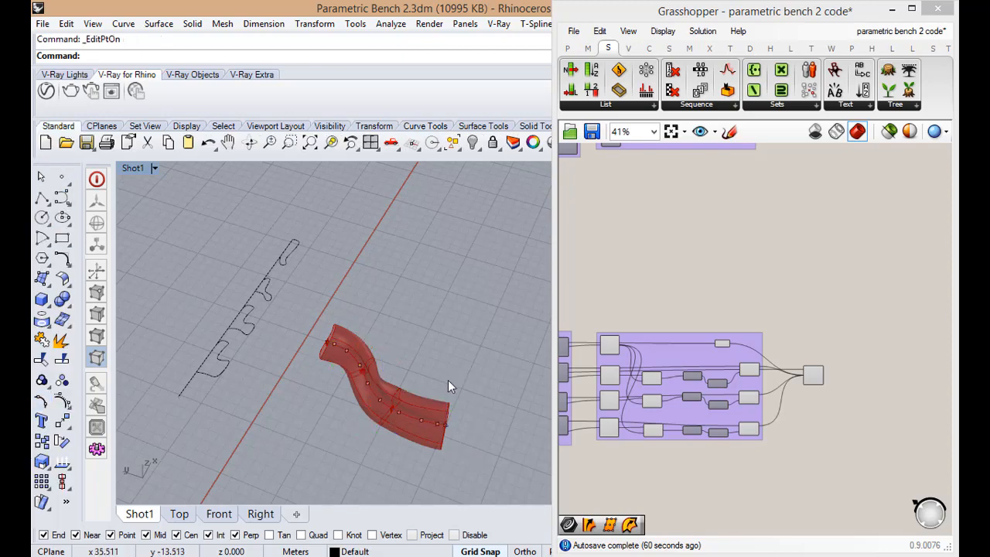
scroll(452, 410, up, 5)
drag(422, 312, 467, 438)
scroll(445, 459, down, 6)
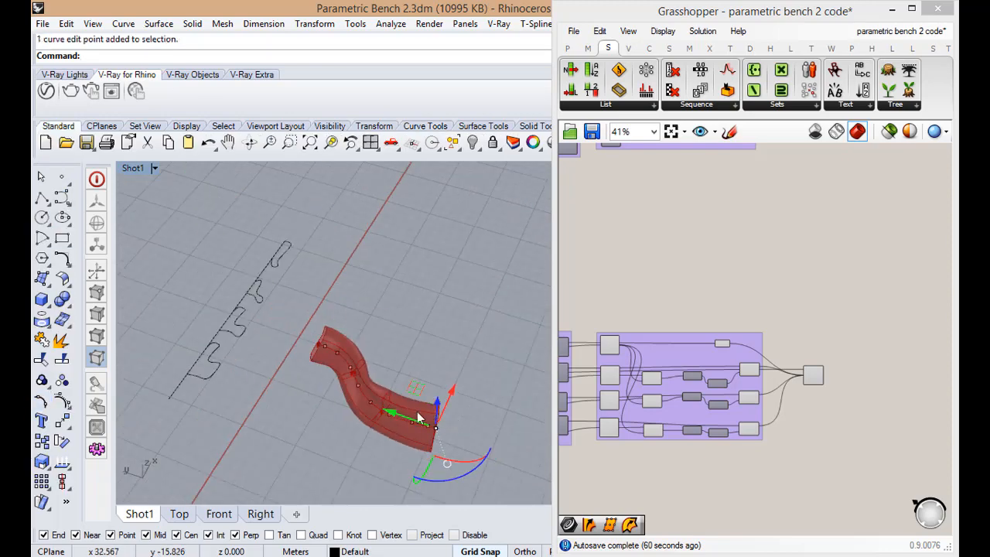
mouse_move(399, 419)
mouse_down()
mouse_move(467, 409)
mouse_move(465, 392)
mouse_move(398, 435)
mouse_up()
- Delete the guide curve edit point at the sharp kink where the bench surface folds
scroll(454, 445, up, 5)
click(454, 445)
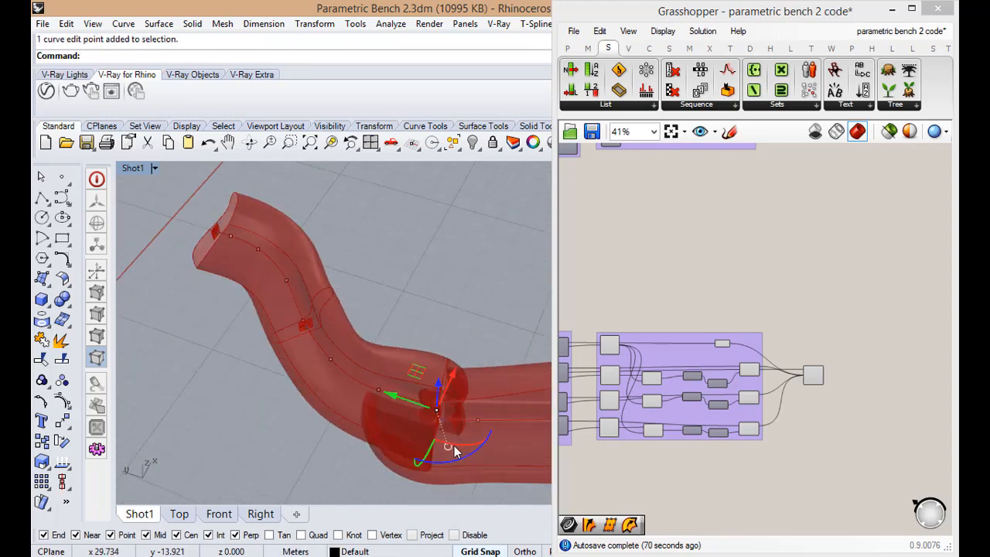
key(Delete)
scroll(454, 445, down, 5)
scroll(404, 416, up, 3)
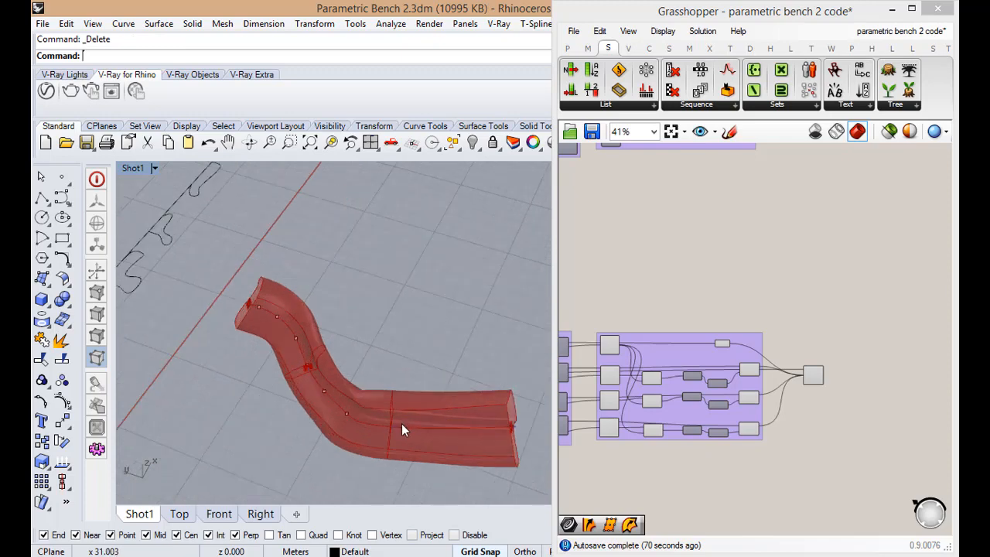
- Show the guide curve's control points and move the one beside the bend to smooth the bench surface
click(397, 423)
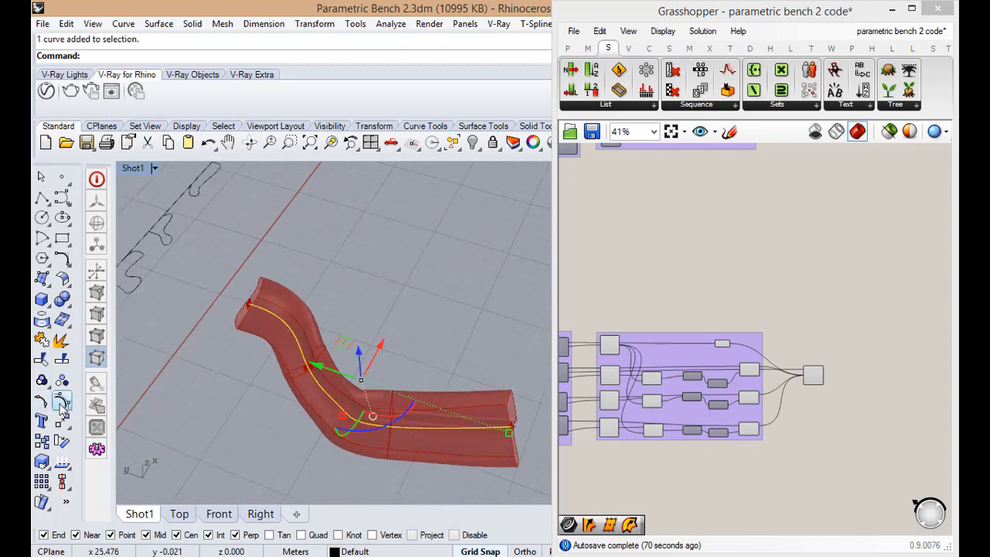
click(62, 400)
click(364, 431)
mouse_move(388, 393)
mouse_down()
mouse_move(404, 365)
mouse_move(371, 390)
mouse_move(353, 374)
mouse_move(395, 389)
mouse_up()
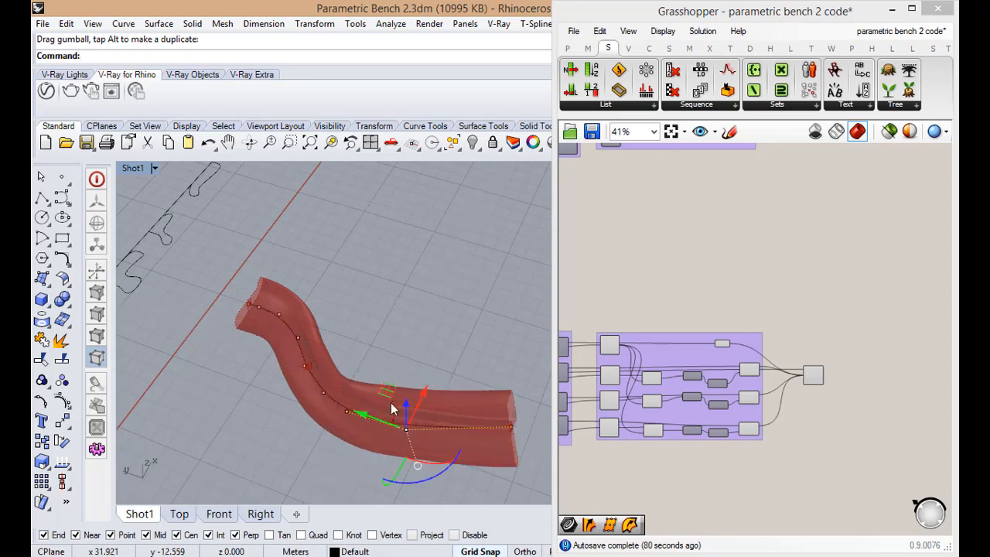
- Show the control points of the profile curve next to the flattest profile in the row
right_drag(356, 407, 276, 377)
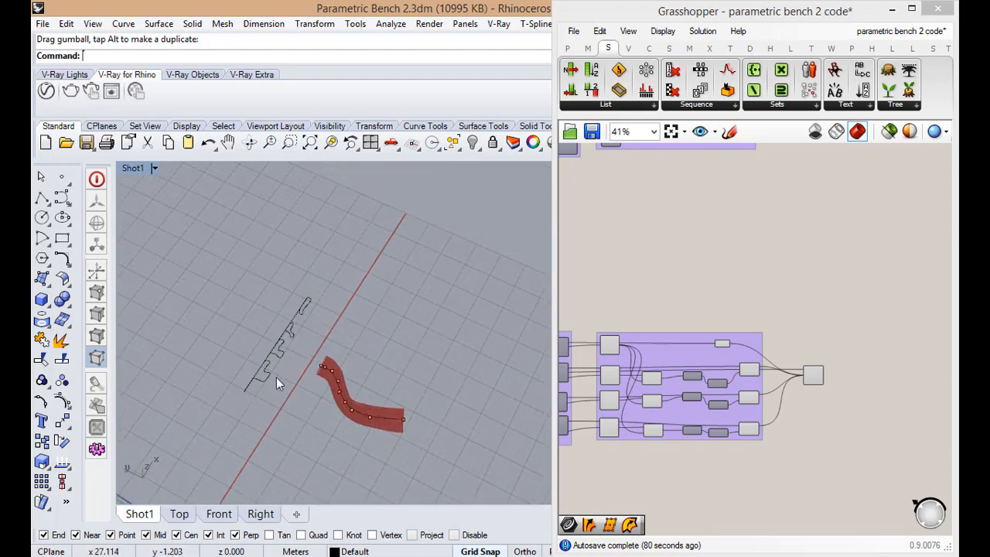
scroll(276, 377, up, 2)
scroll(299, 319, up, 3)
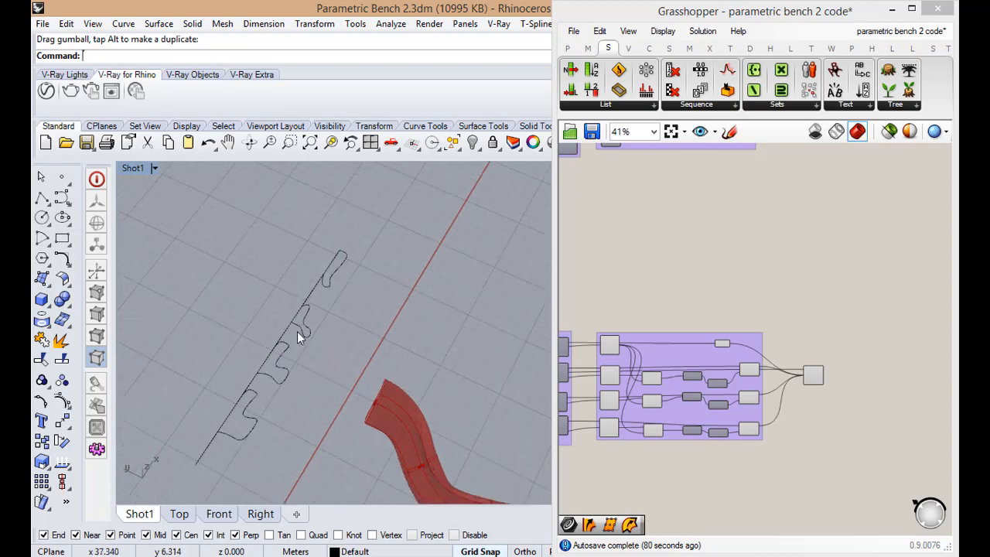
click(296, 330)
click(43, 402)
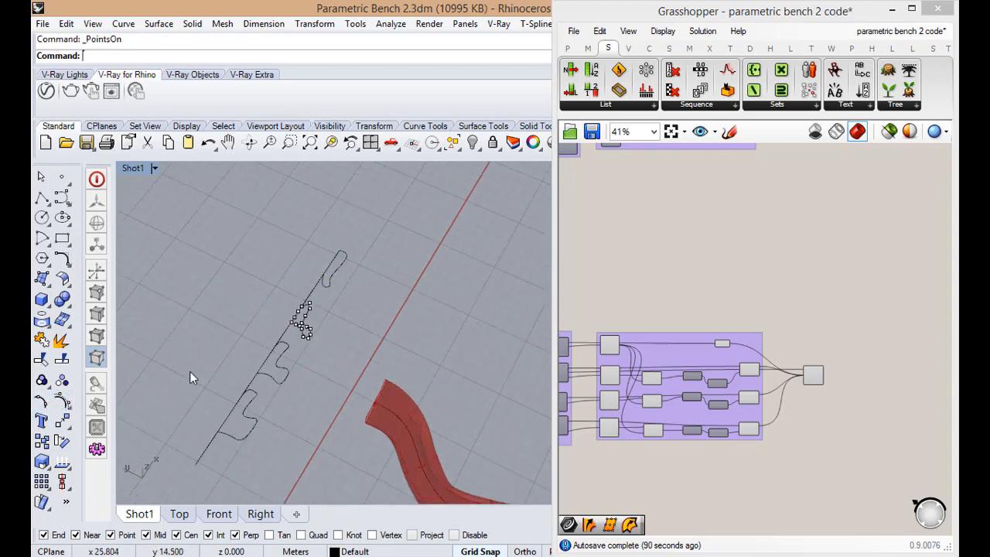
- Turn off grid snapping and move the control point on the underside of the profile's bend within the curve's plane
scroll(242, 344, up, 5)
scroll(301, 339, down, 5)
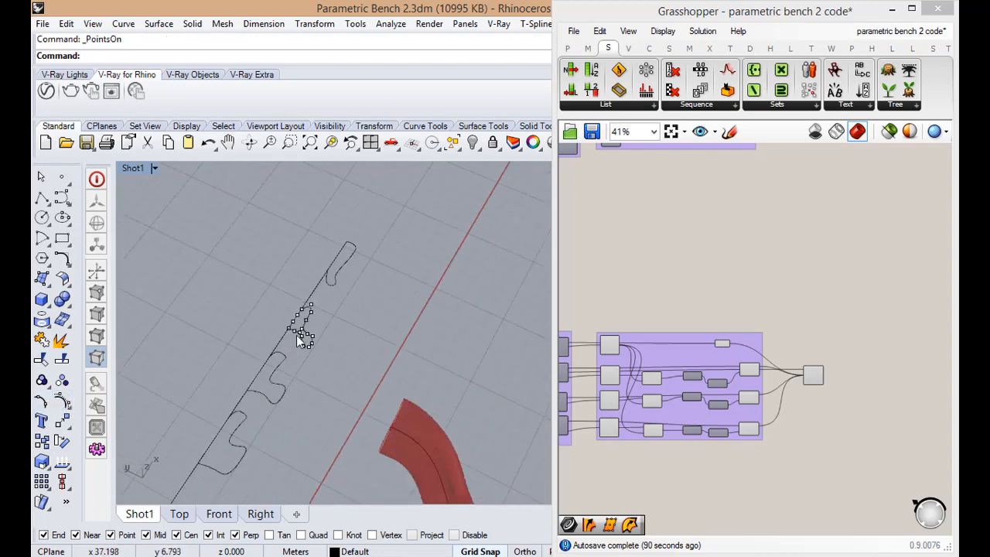
scroll(302, 339, up, 4)
scroll(312, 331, down, 8)
right_drag(297, 355, 391, 337)
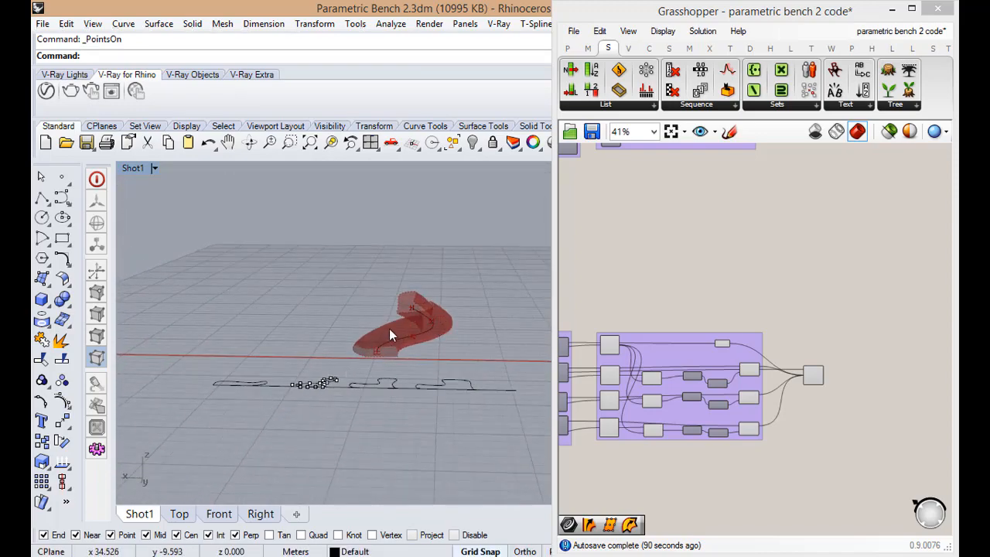
click(340, 385)
right_drag(338, 385, 316, 340)
scroll(316, 419, up, 9)
click(289, 440)
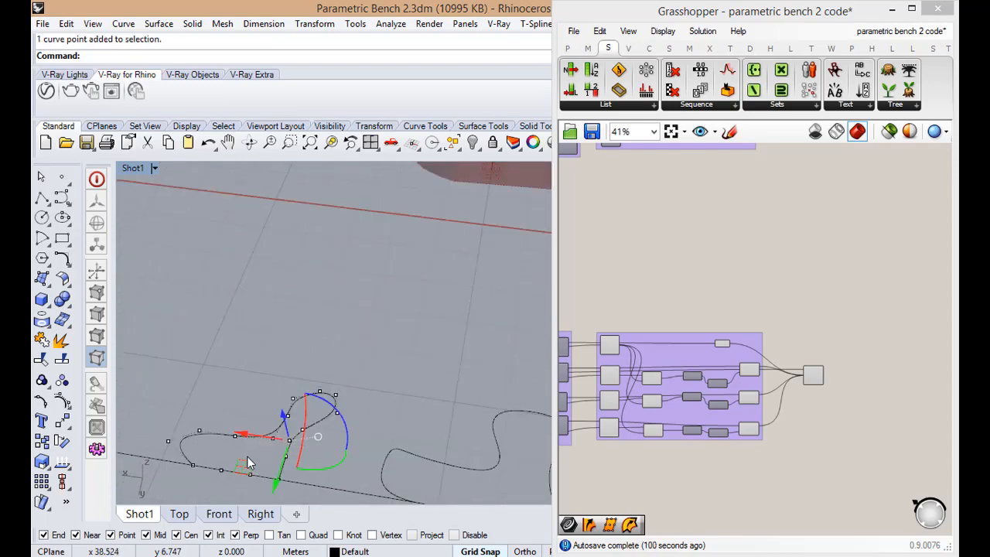
drag(247, 463, 246, 473)
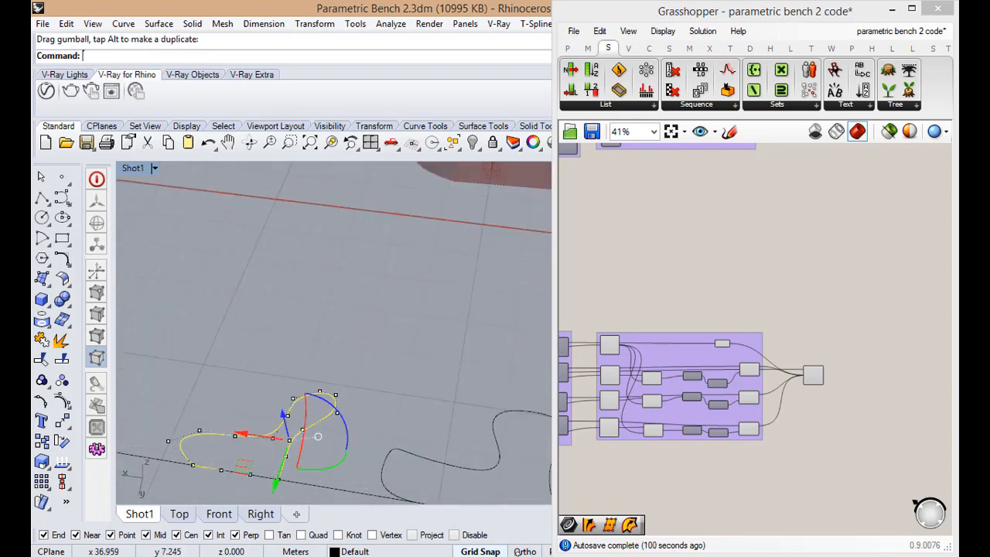
click(479, 551)
drag(249, 466, 267, 467)
- Delete the profile's control point just above the moved one, where the backrest meets the seat
click(304, 434)
click(302, 434)
click(304, 438)
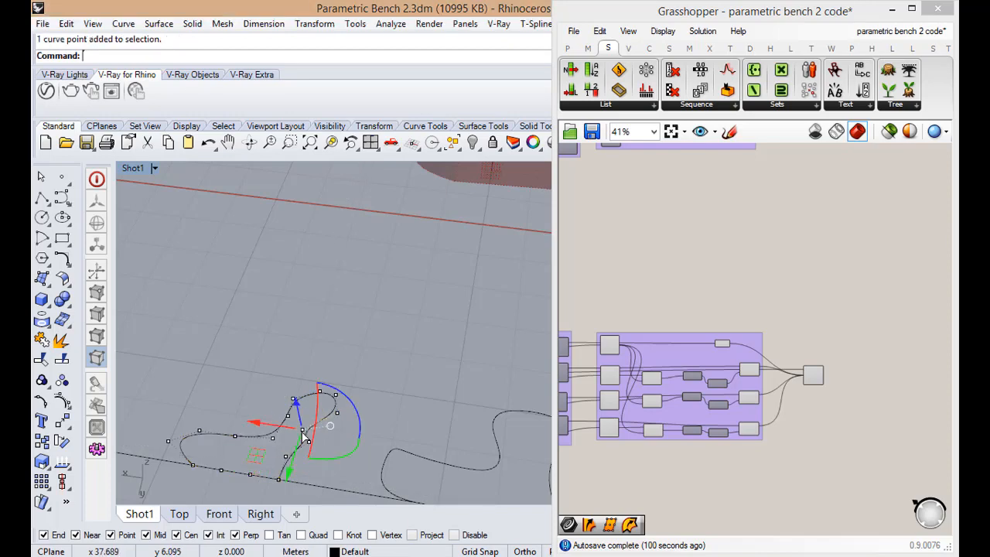
key(Delete)
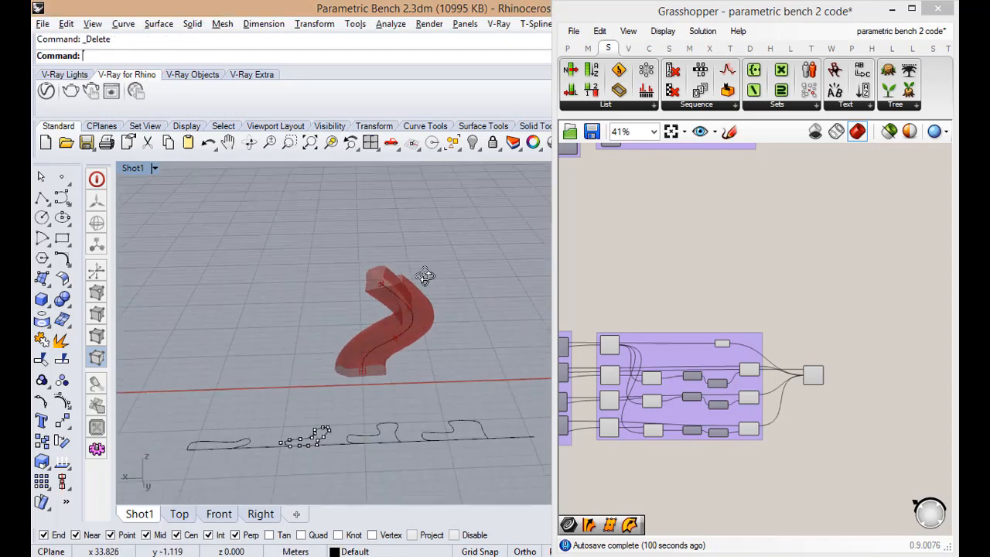